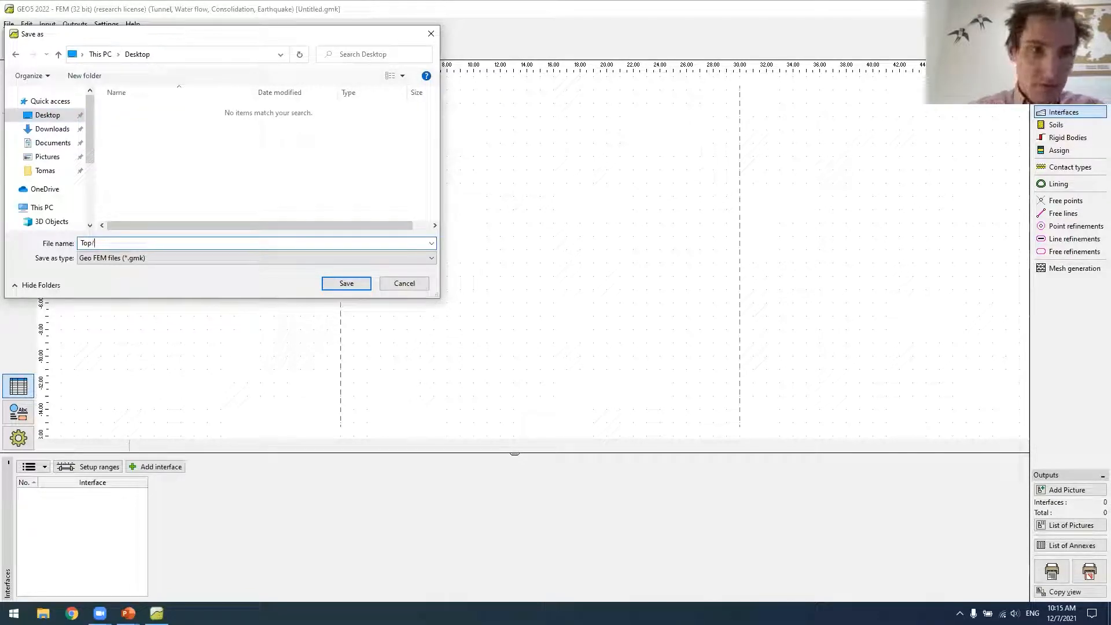
Save the project on the Desktop under the file name "Top-down tunnel".
type("op-dow")
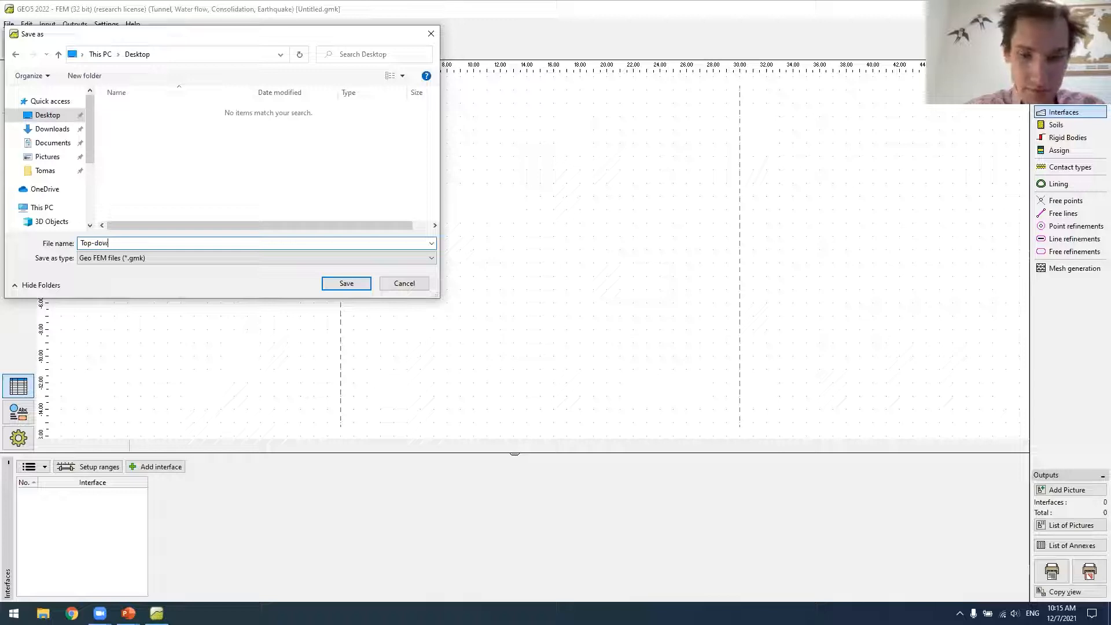
type("n tunnel")
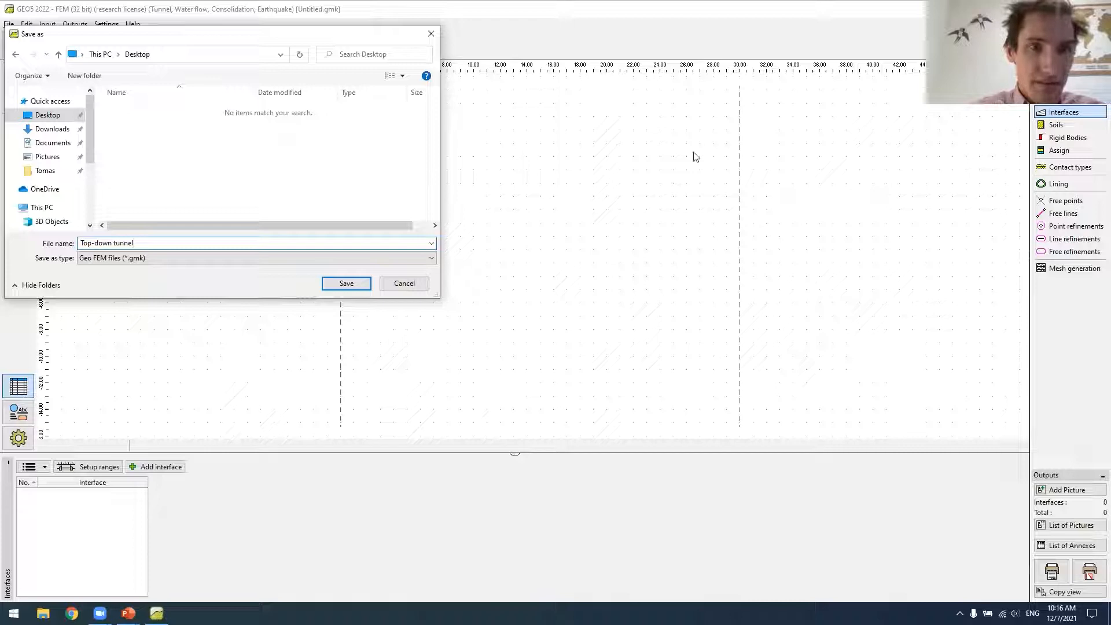
left_click(350, 286)
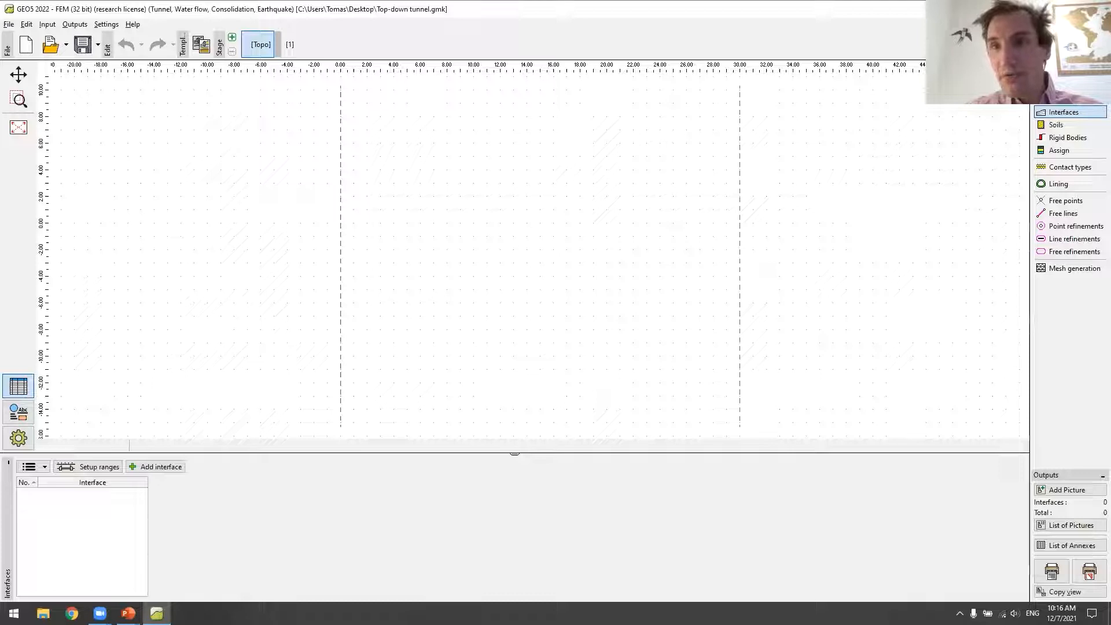
Review the project data and settings, checking the available task geometry and analysis type options.
left_click(1063, 82)
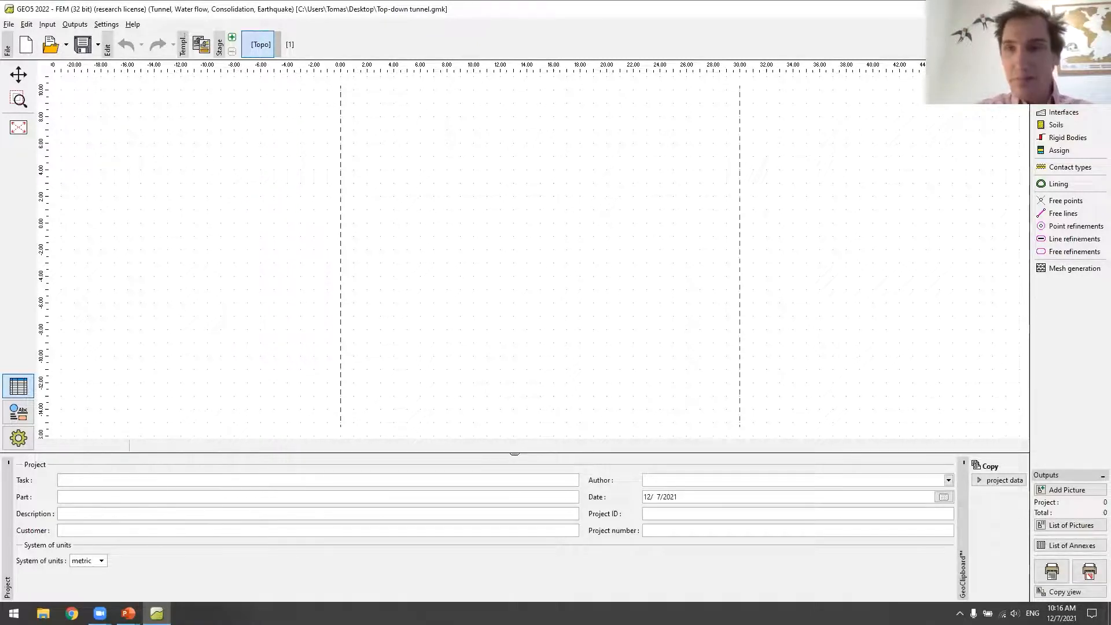
left_click(1062, 95)
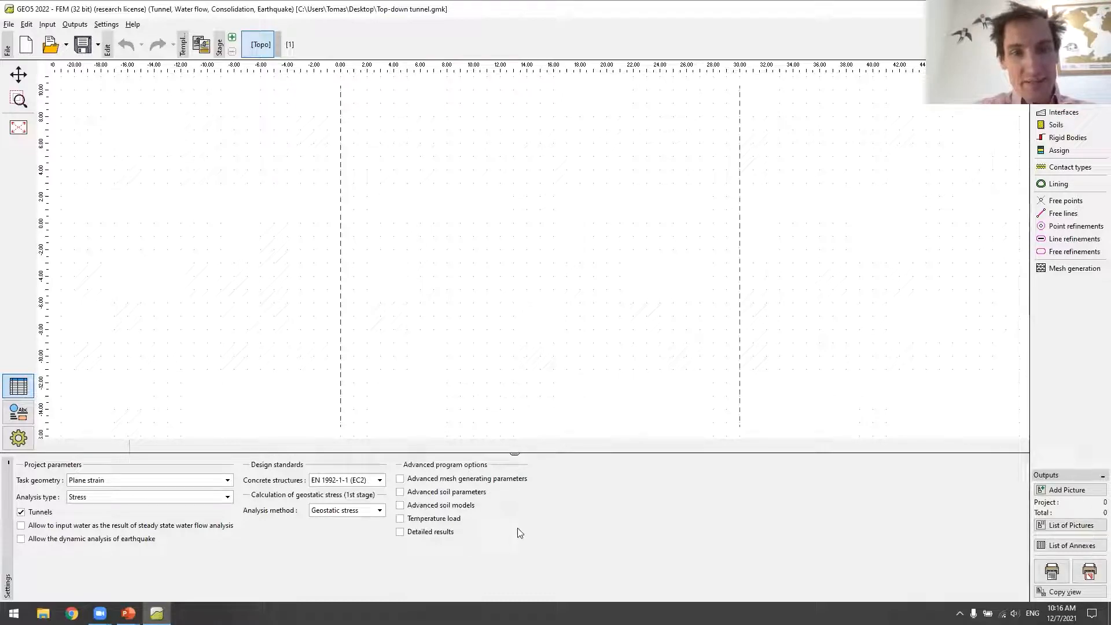
left_click(197, 482)
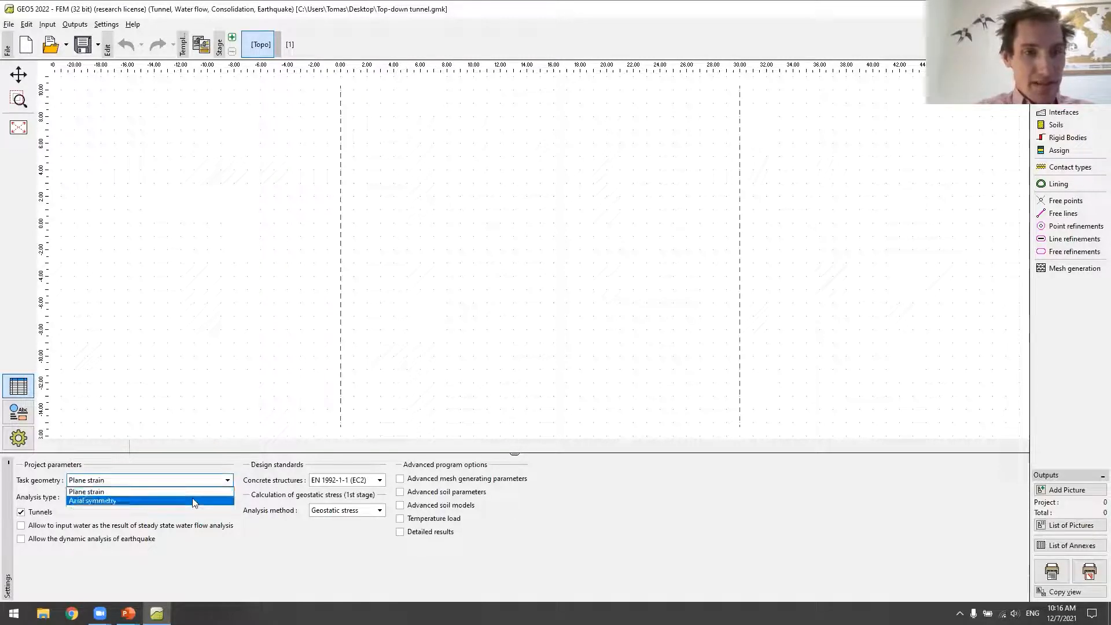
left_click(192, 480)
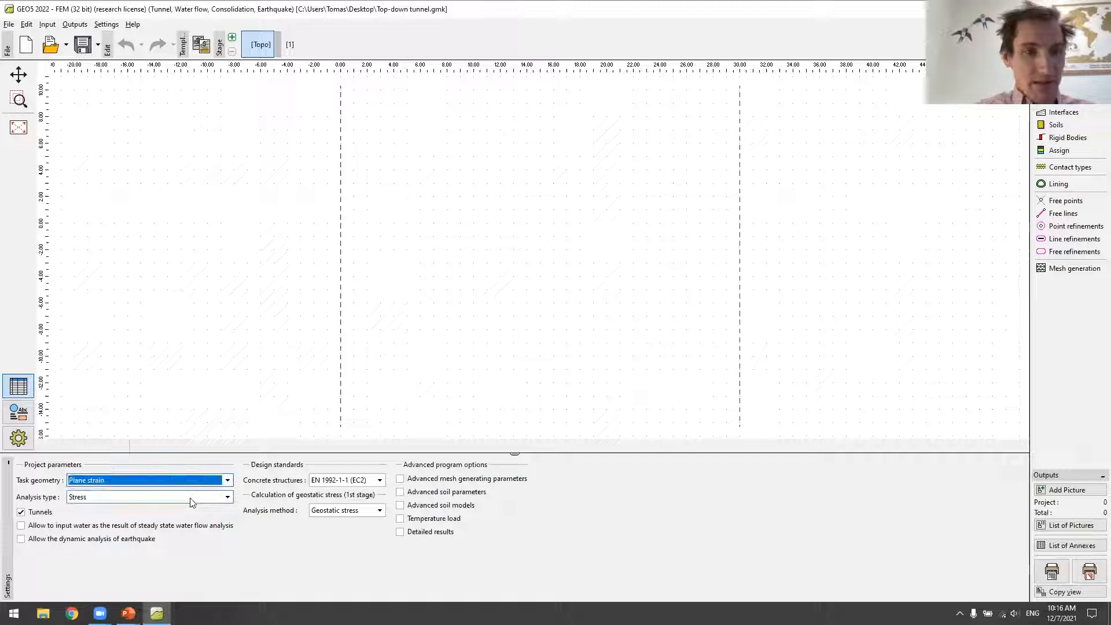
left_click(191, 497)
left_click(191, 498)
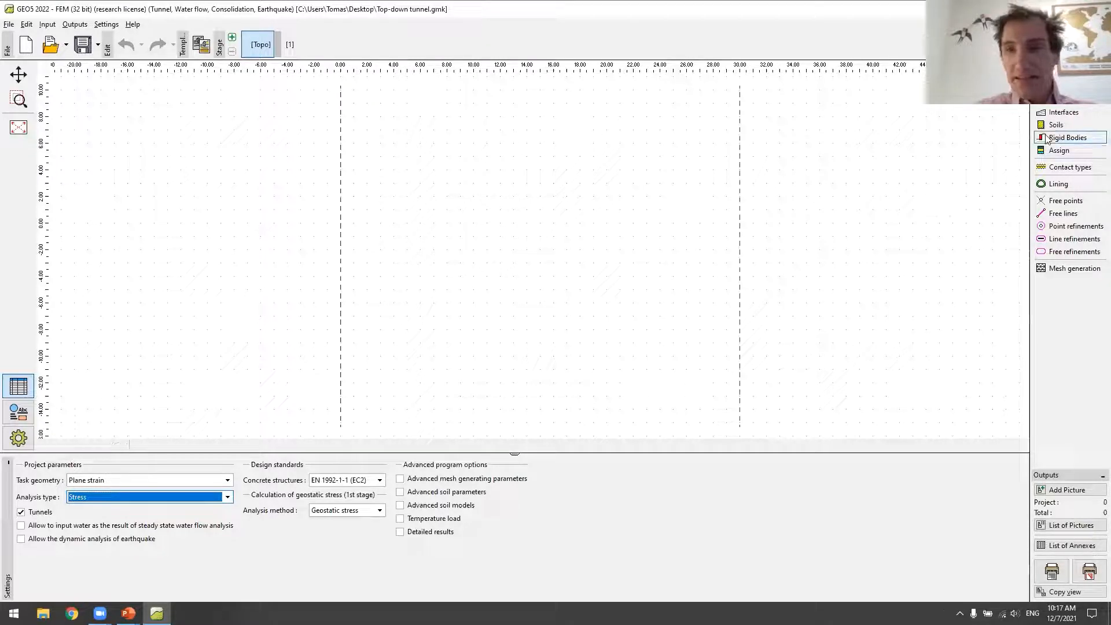
Set the world coordinates' minimum X range to -30 m and the model depth below the deepest interface point to 10 m.
left_click(1065, 112)
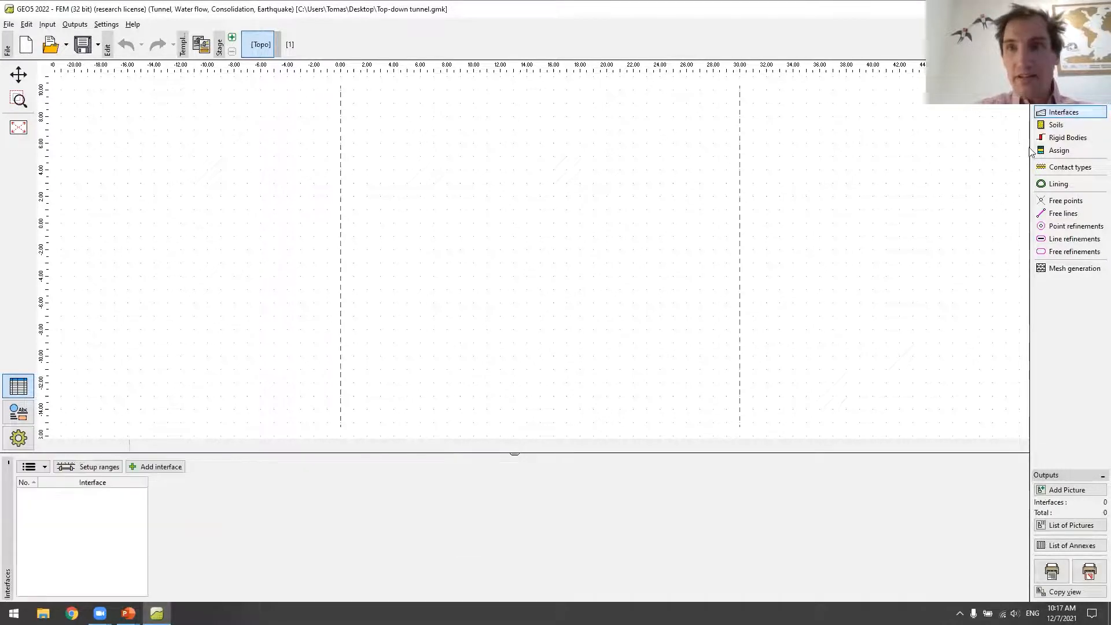
left_click(131, 466)
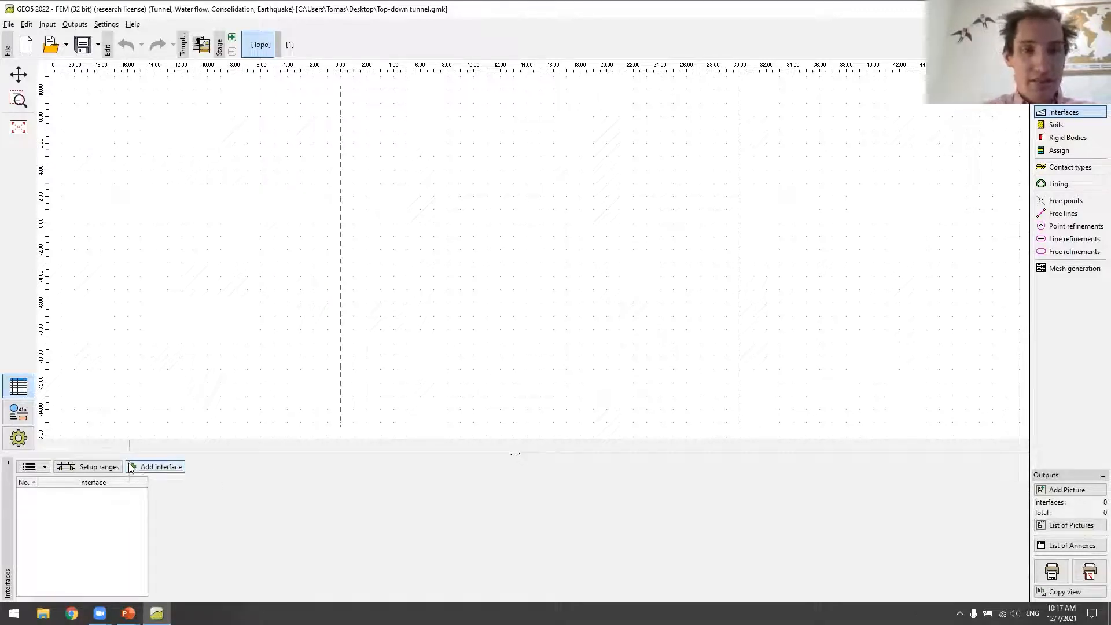
left_click(97, 466)
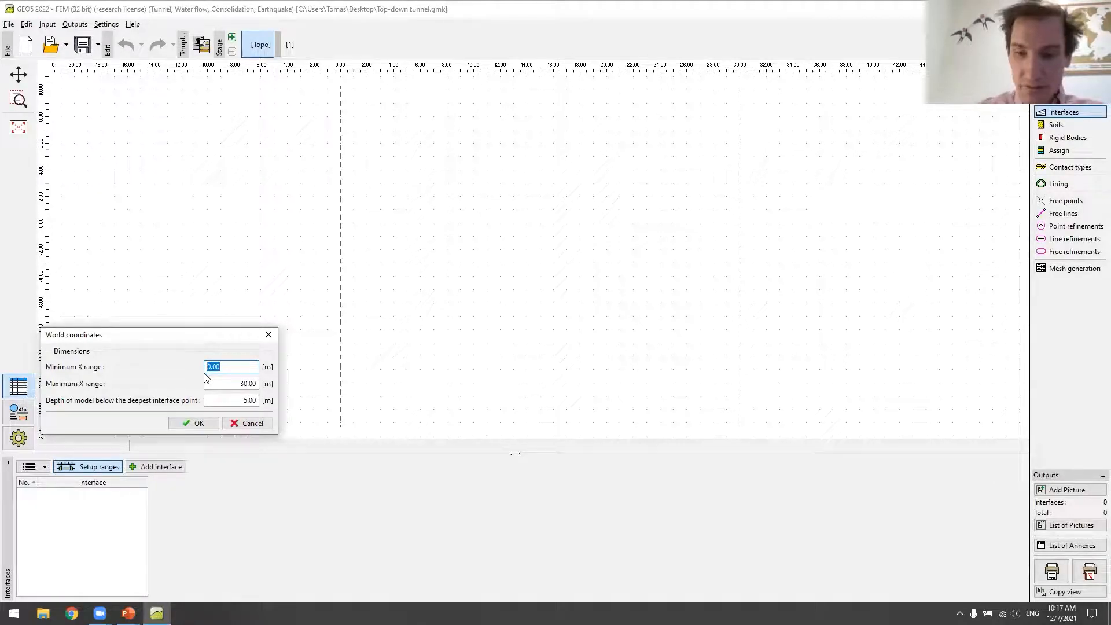
type("-30")
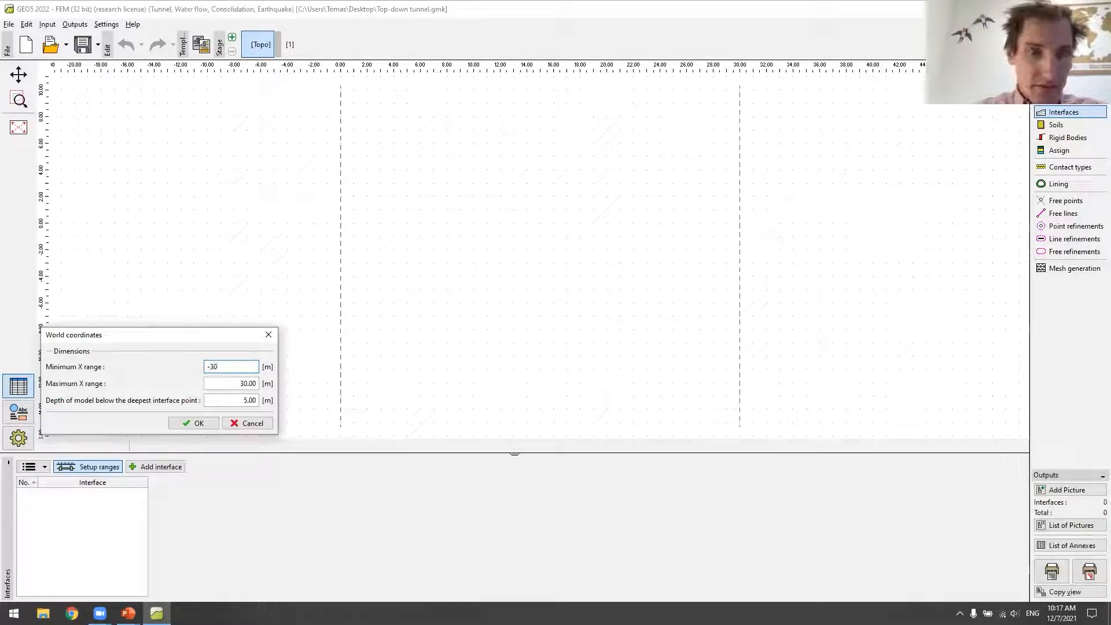
left_click(243, 400)
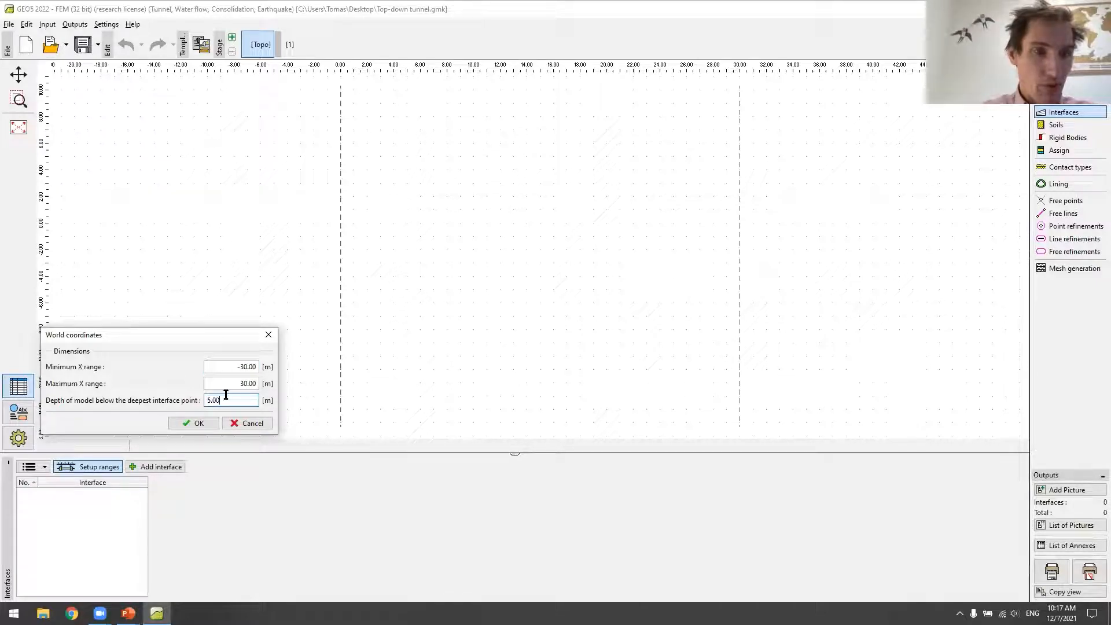
left_click_drag(222, 394, 209, 391)
type("10")
left_click(196, 423)
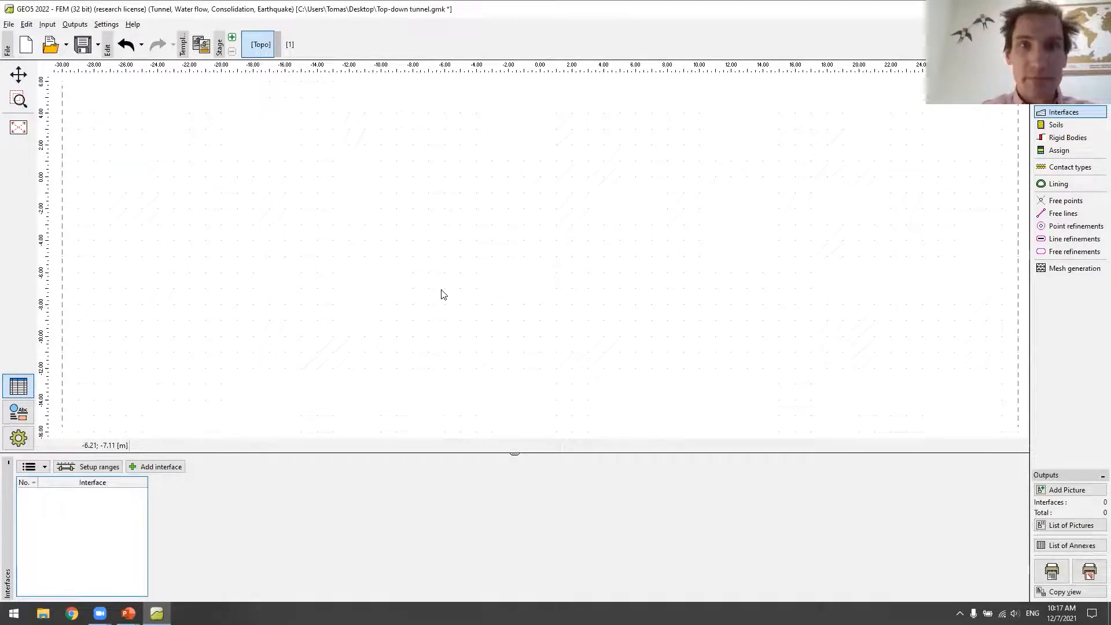
Add a horizontal terrain interface at z = 0 m running from x = -30 m to x = 30 m.
left_click(154, 468)
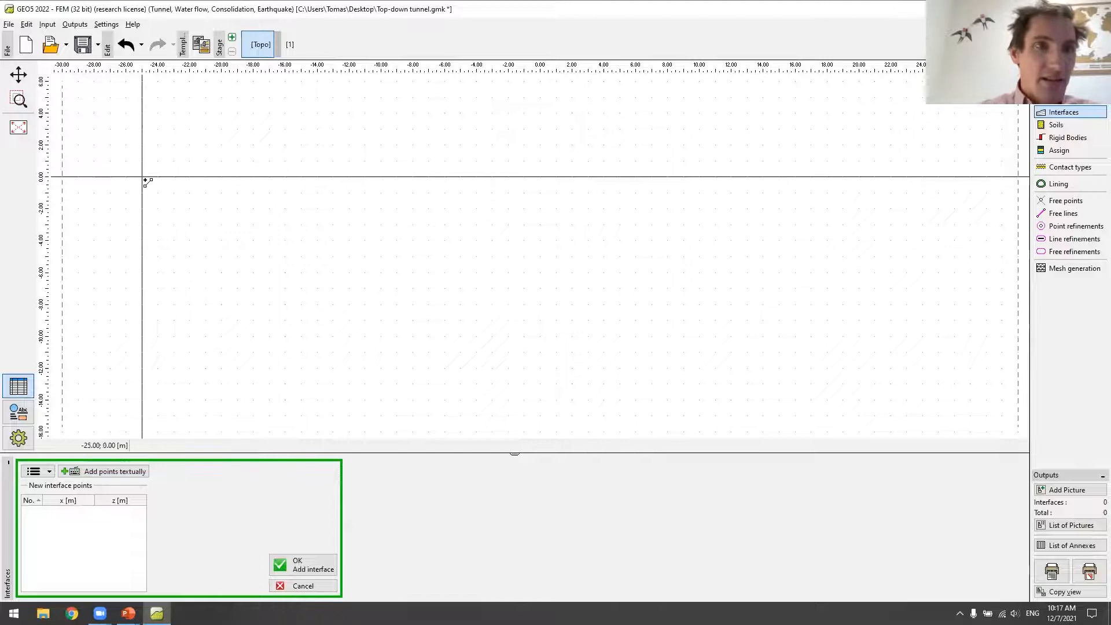
left_click(62, 177)
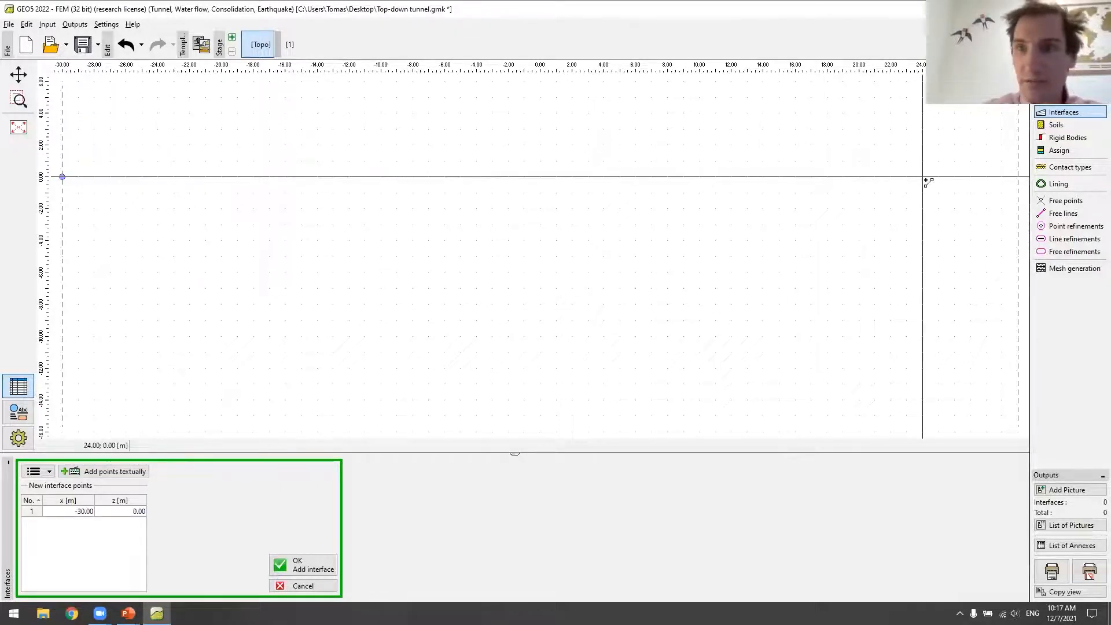
left_click(1018, 177)
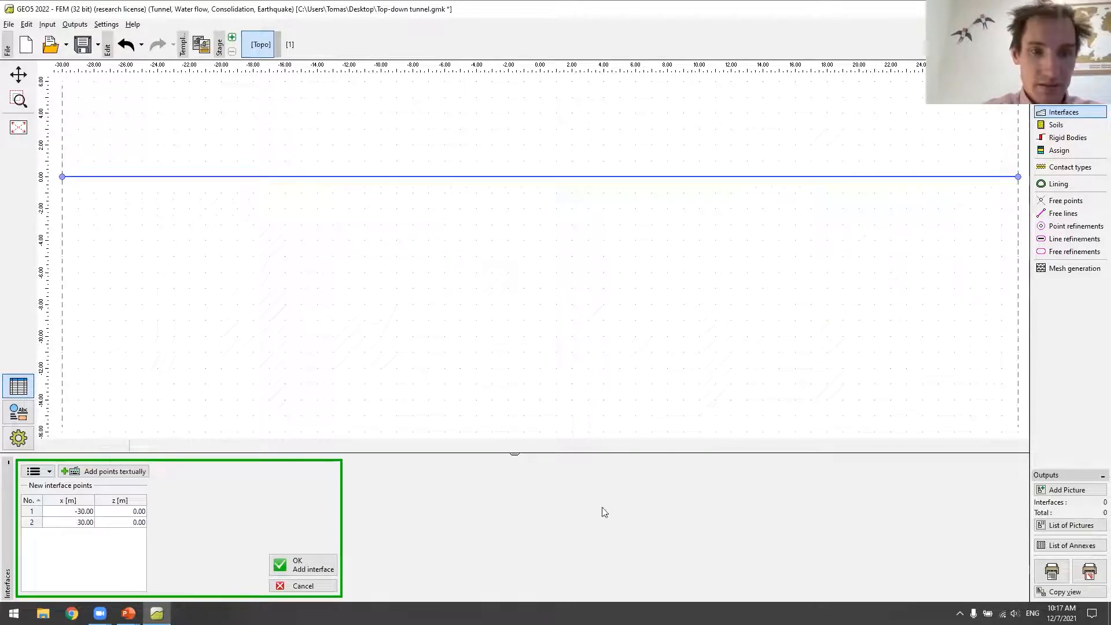
left_click(323, 564)
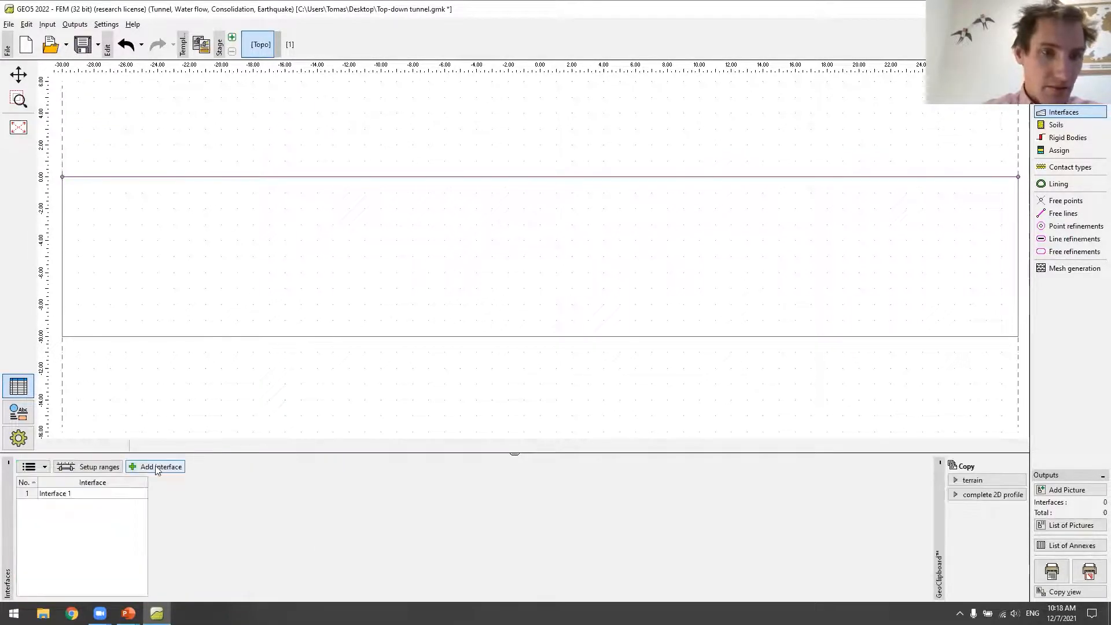
Add a second horizontal interface at z = -6 m across the full model width from x = -30 m to 30 m.
left_click(172, 467)
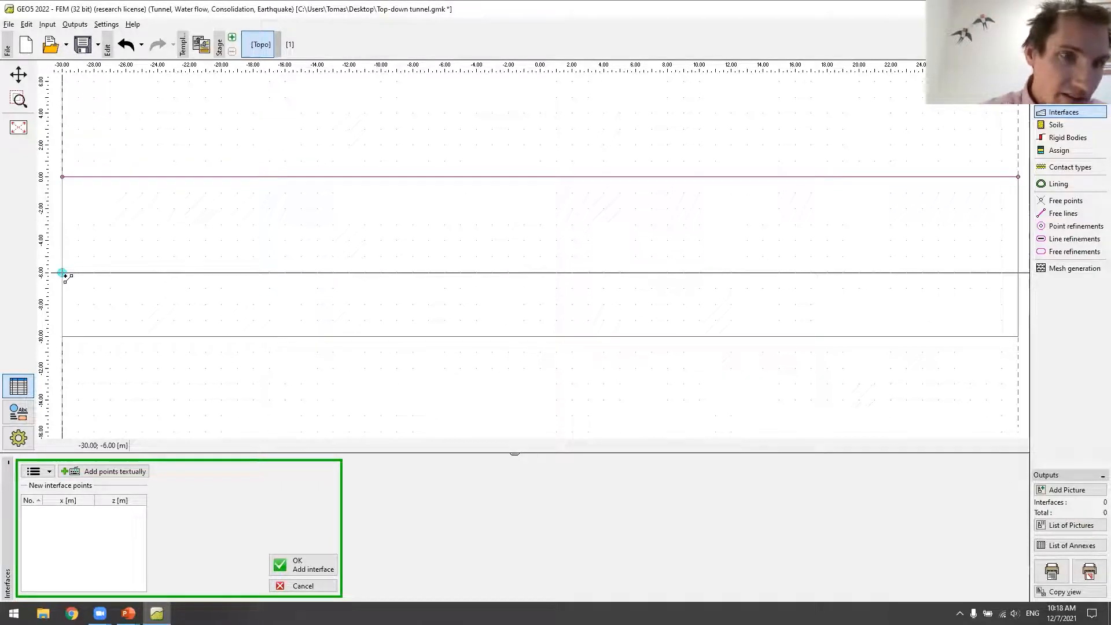
left_click(64, 275)
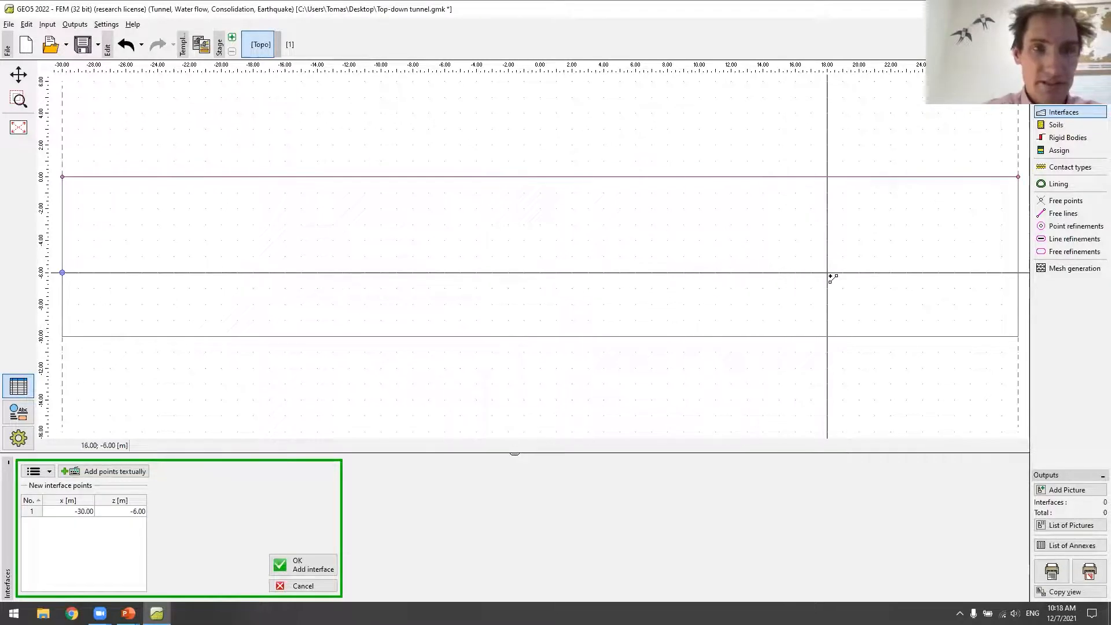
left_click(1018, 274)
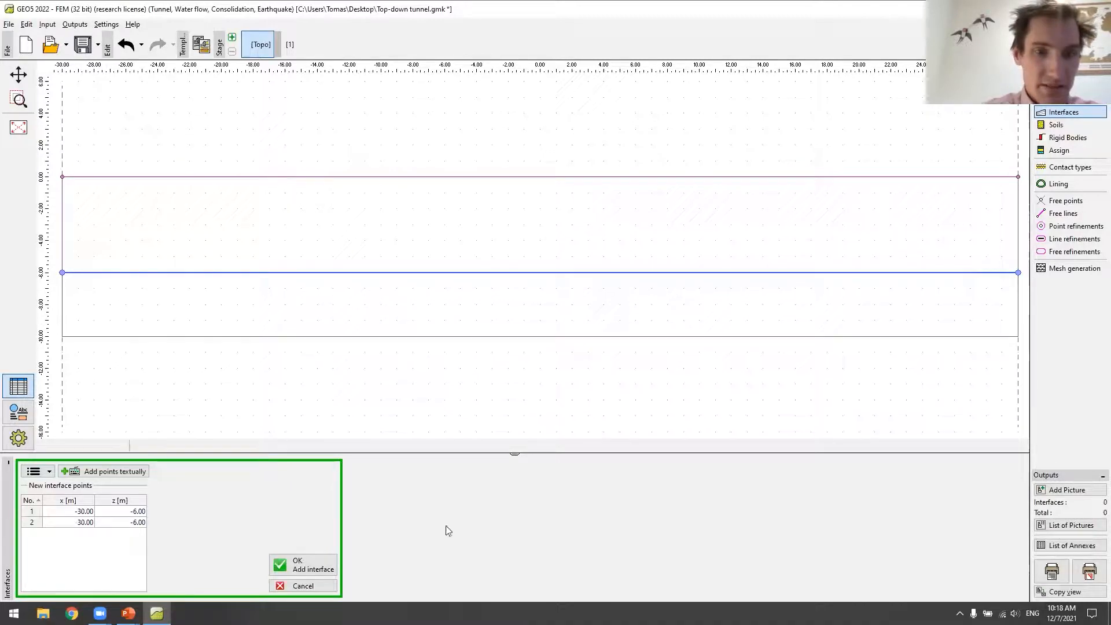
left_click(310, 564)
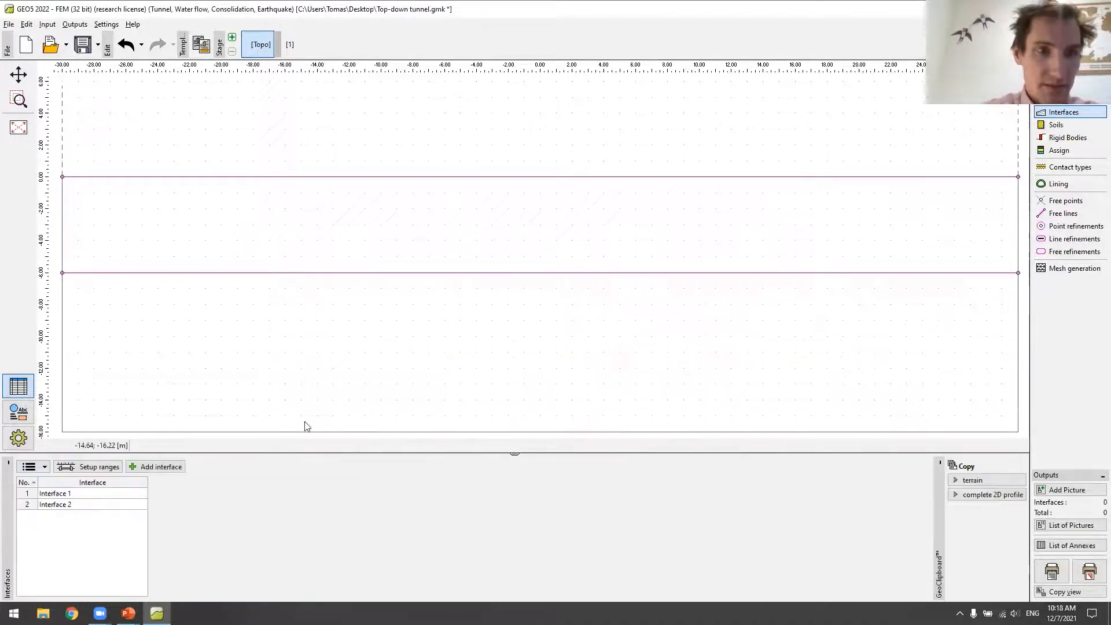
Add a third horizontal interface at z = -13 m across the full model width from x = -30 m to 30 m.
scroll(330, 289, "down", 2)
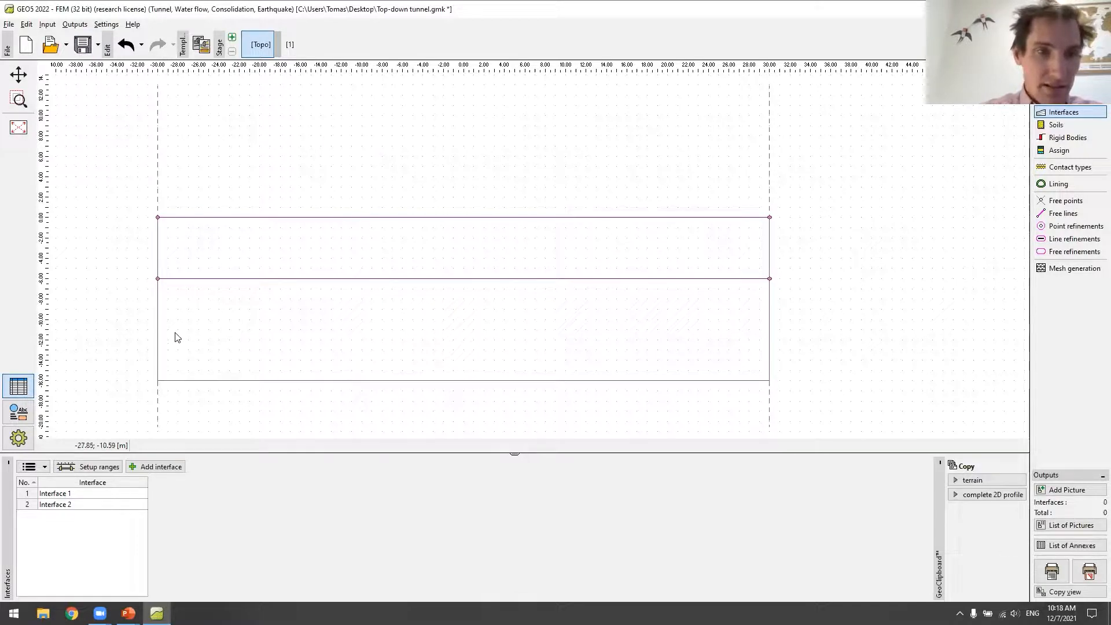
left_click(156, 467)
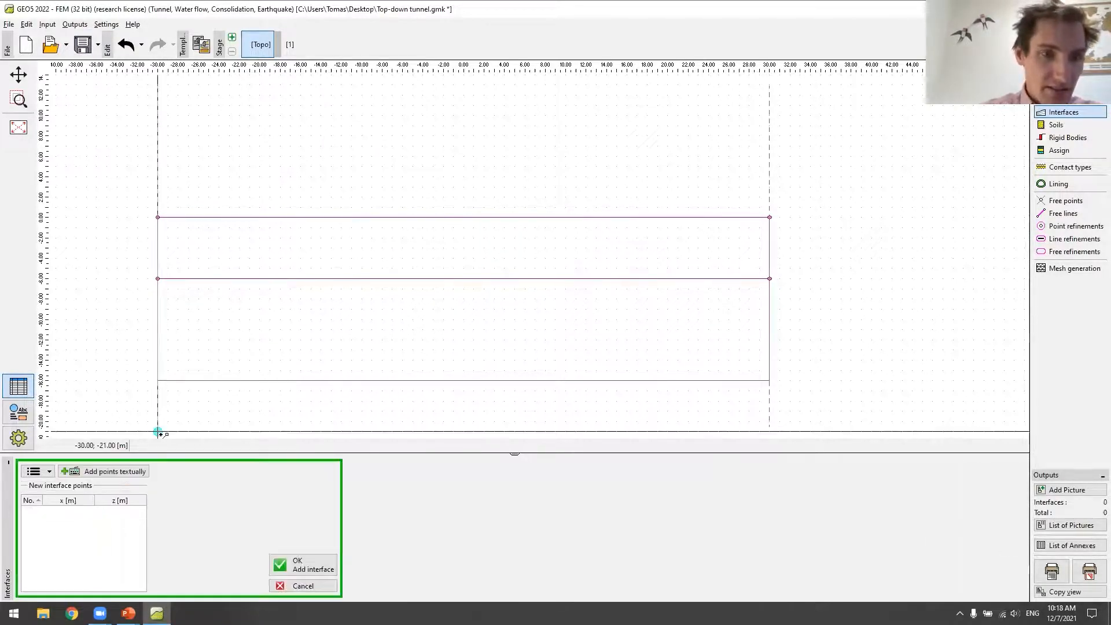
left_click(160, 351)
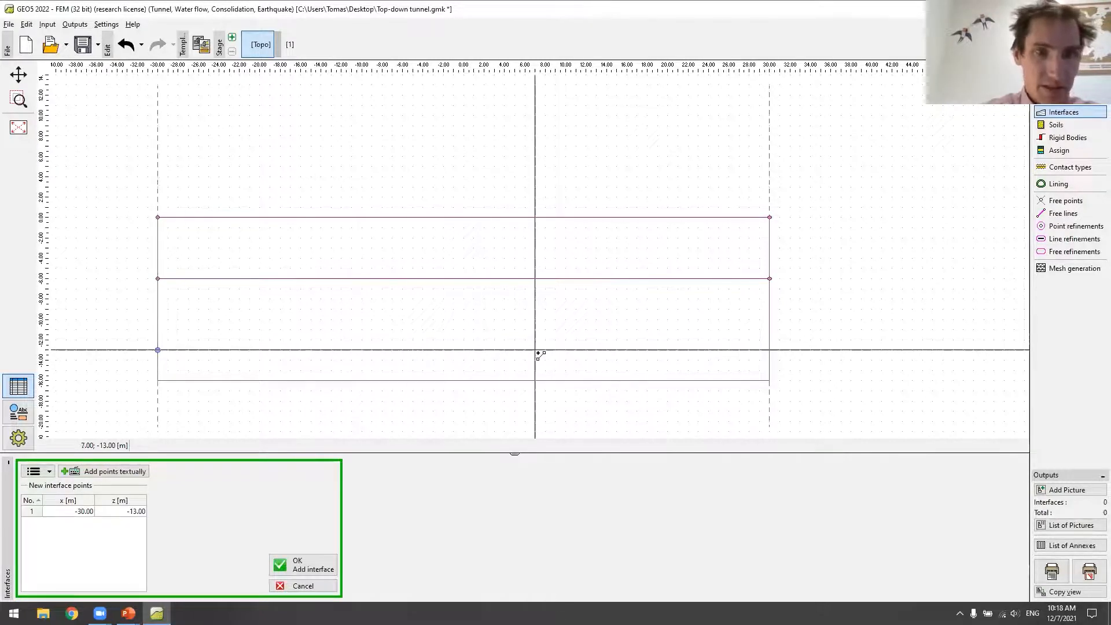
left_click(768, 350)
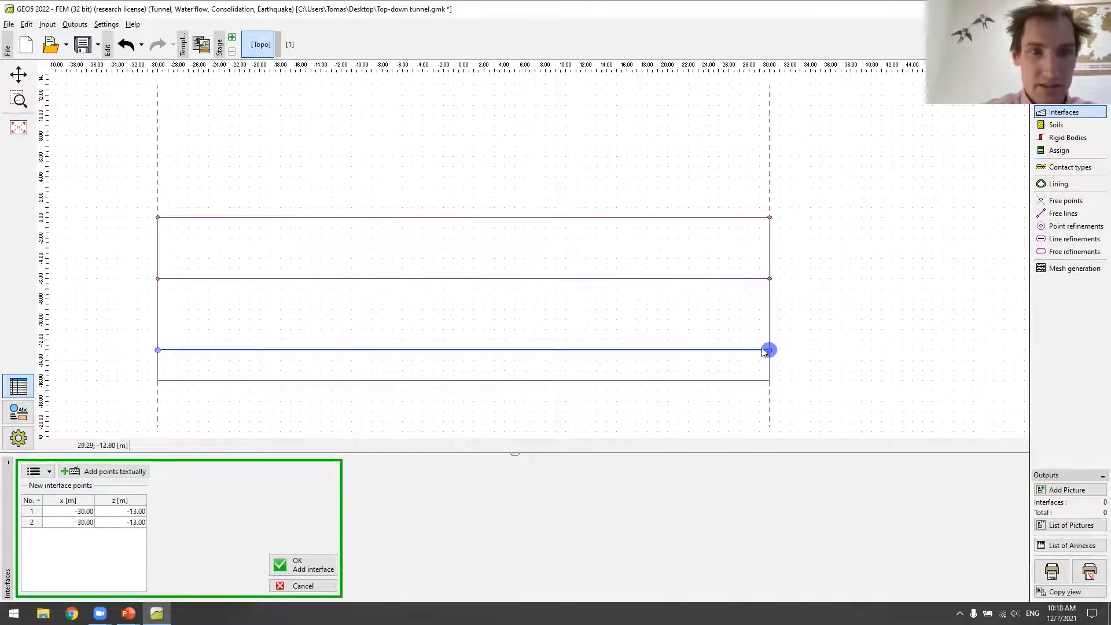
left_click(324, 566)
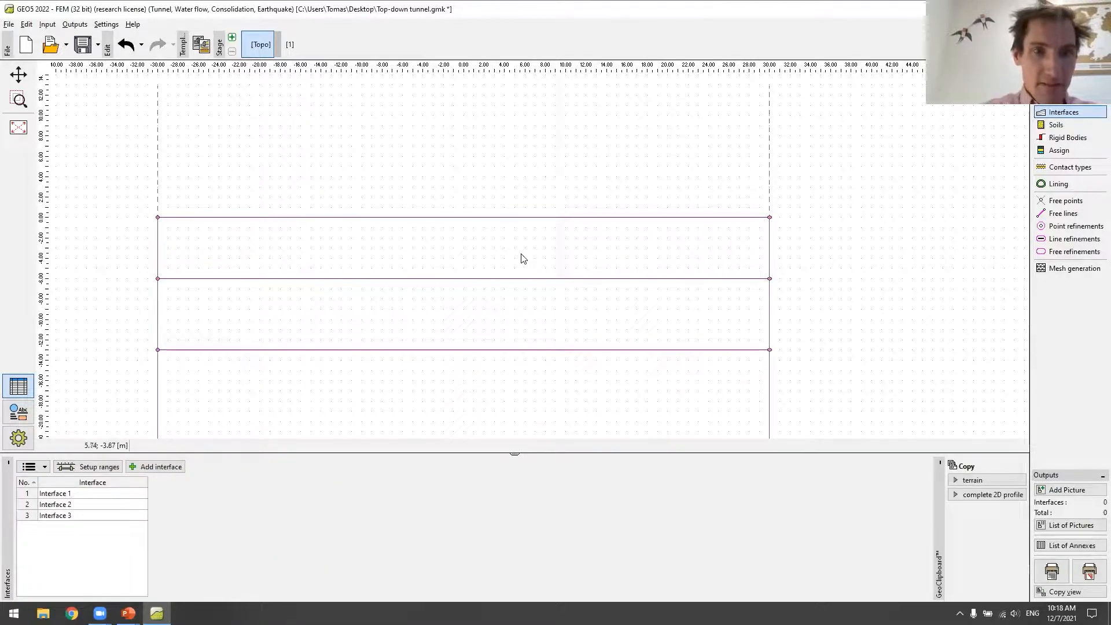
scroll(520, 257, "down", 3)
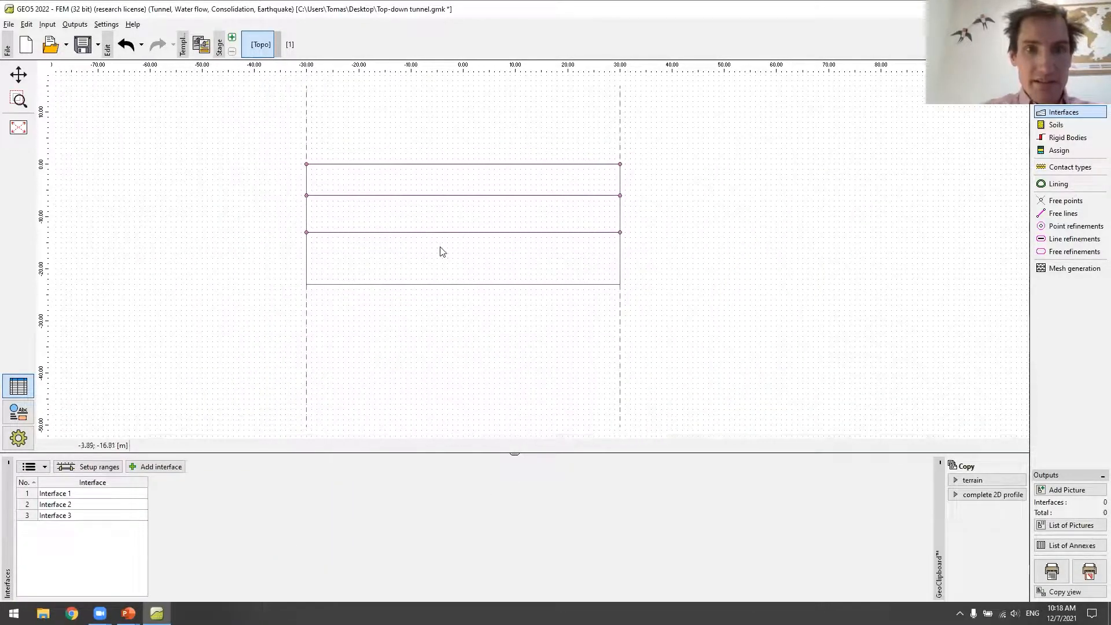
scroll(441, 250, "up", 2)
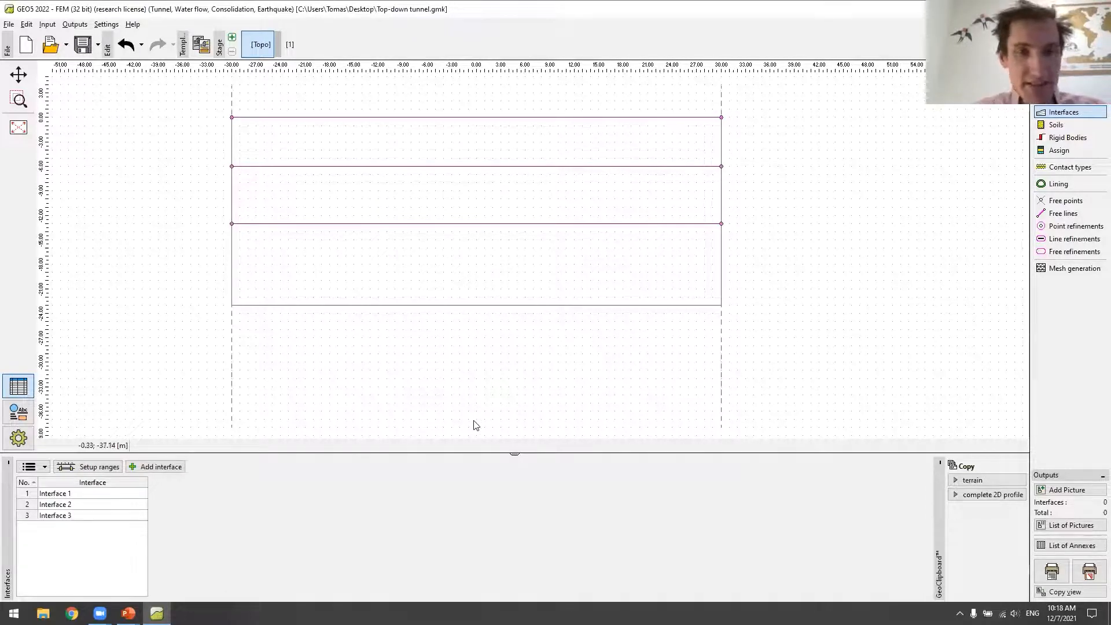
Start a new soil named A with the Mohr-Coulomb material model and a unit weight of 19 kN/m³.
left_click(1056, 126)
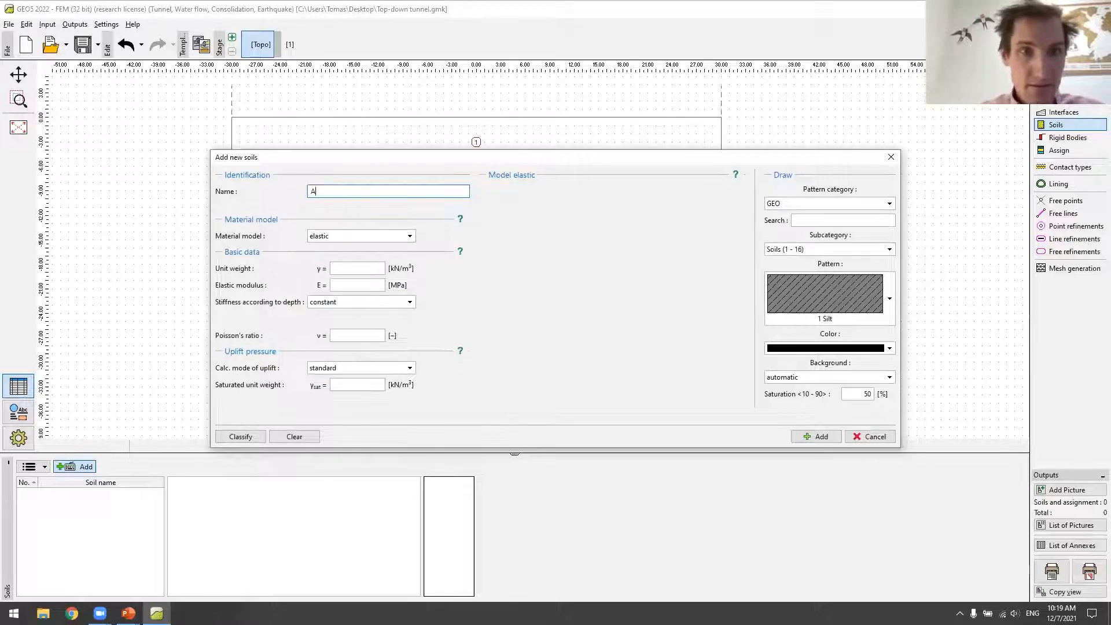
left_click(375, 238)
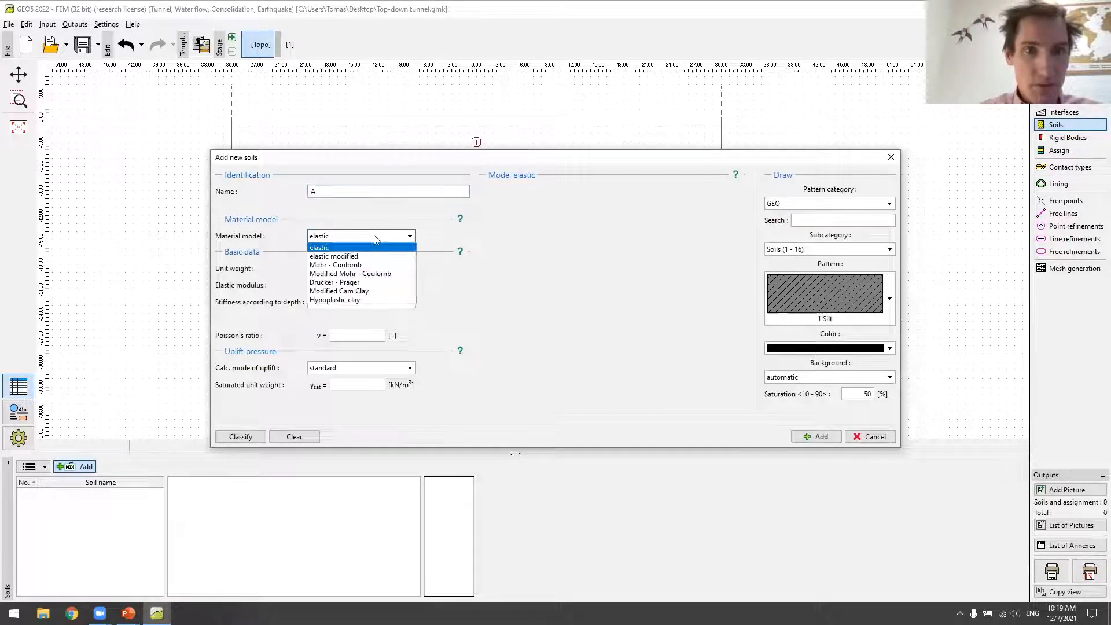
left_click(373, 264)
left_click(369, 269)
type("19")
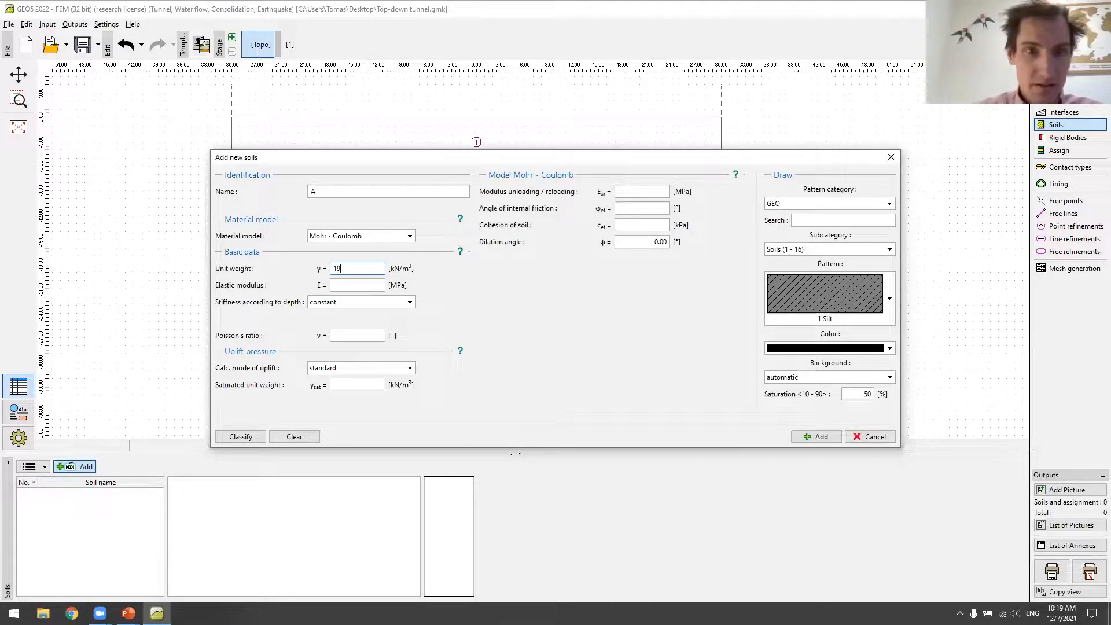
Set soil A's elastic modulus to 20 MPa, Poisson's ratio to 0.35 and saturated unit weight to 20 kN/m³.
left_click(369, 284)
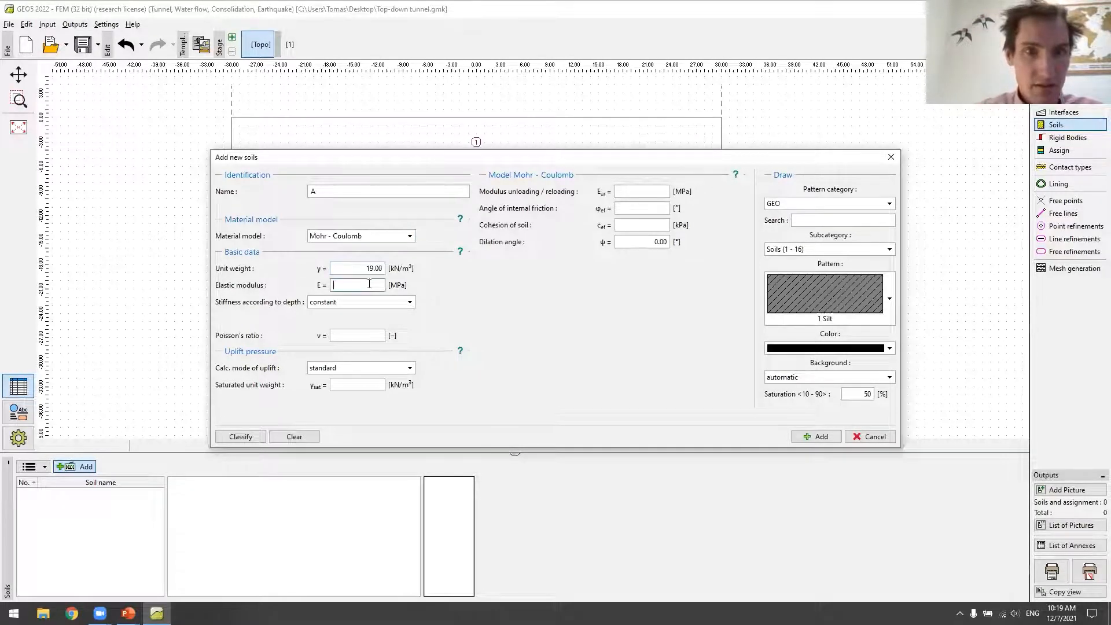
type("20")
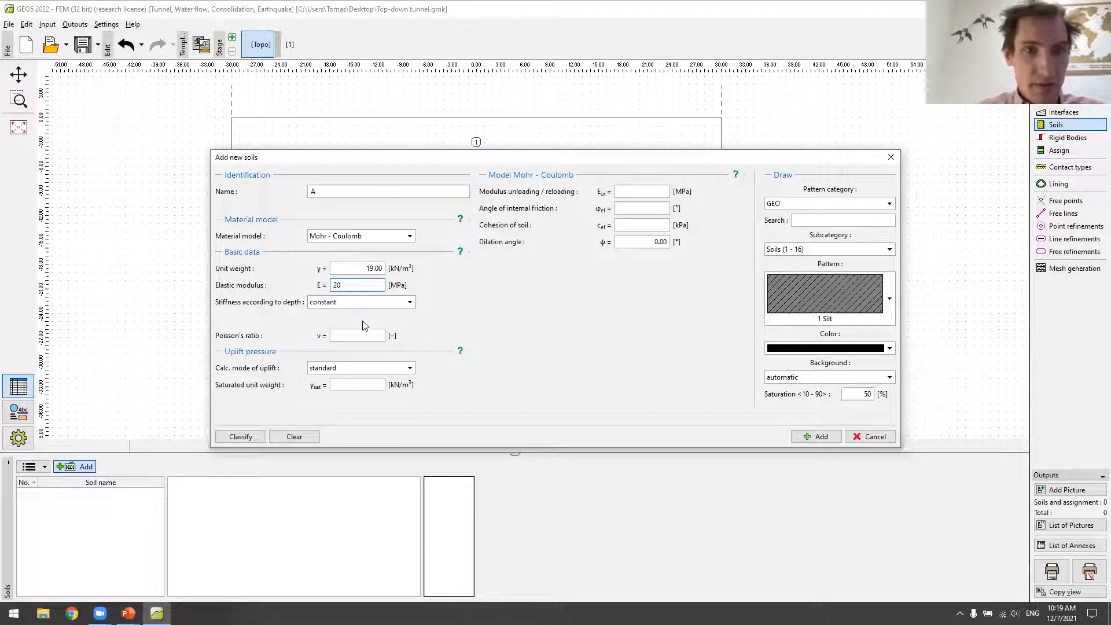
left_click(361, 337)
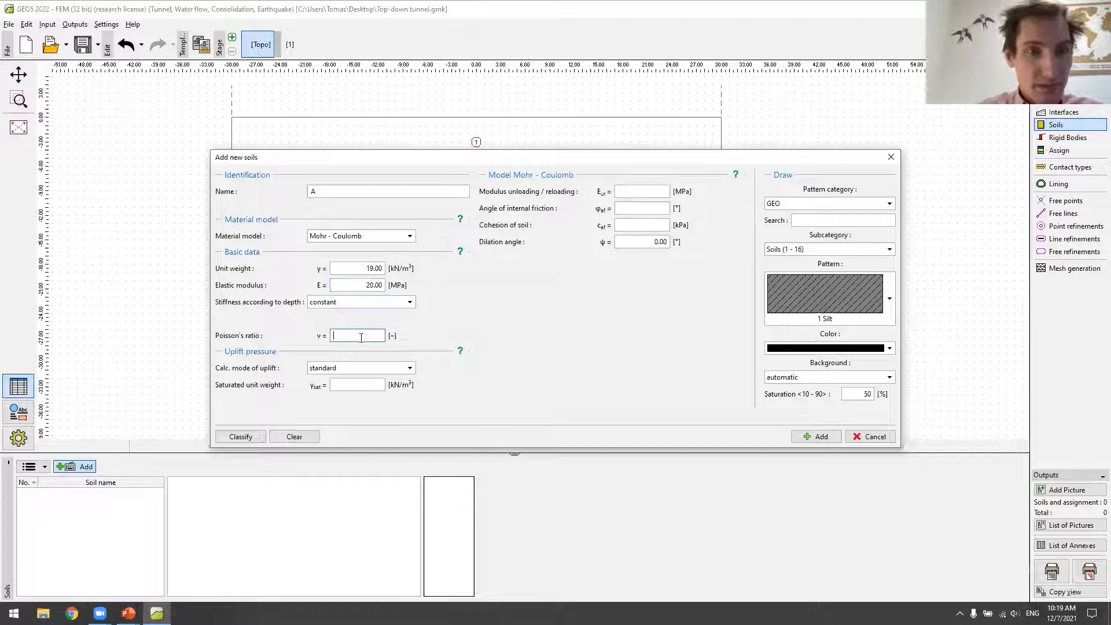
type("0.35")
left_click(370, 385)
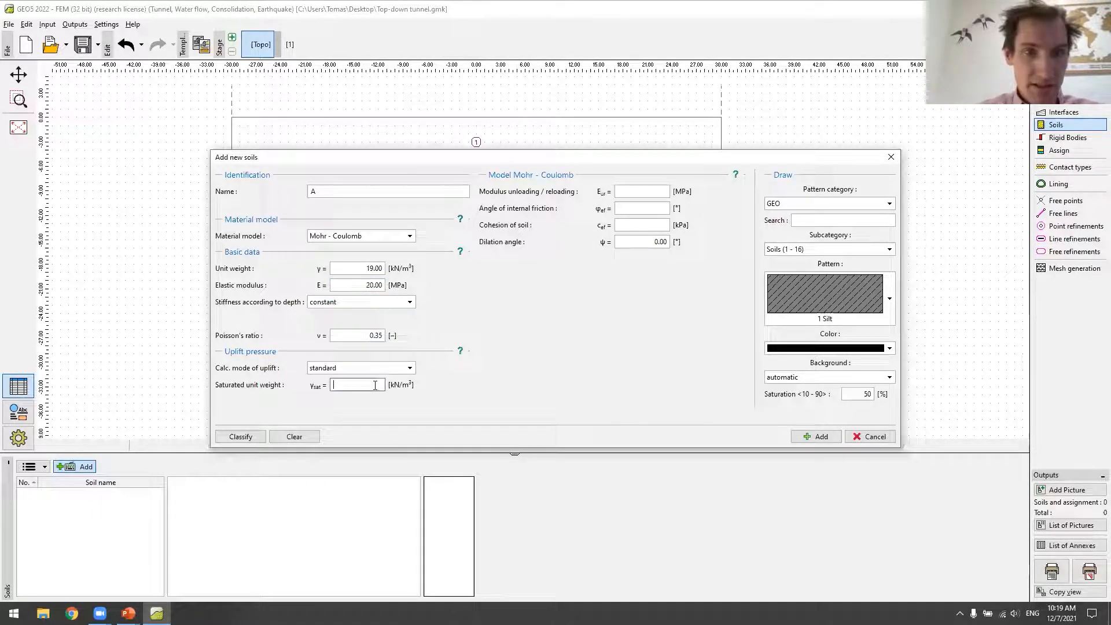
type("20")
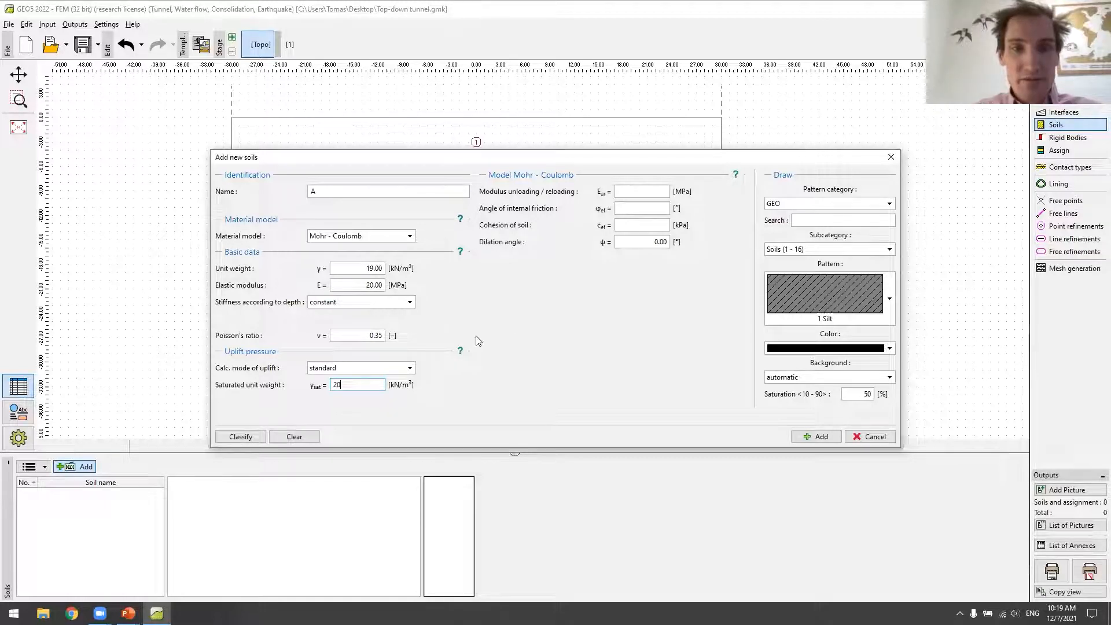
Set soil A's unloading/reloading modulus to 20 MPa, angle of internal friction to 29° and cohesion to 8 kPa.
left_click(642, 191)
type("@")
key("BackSpace")
type("2")
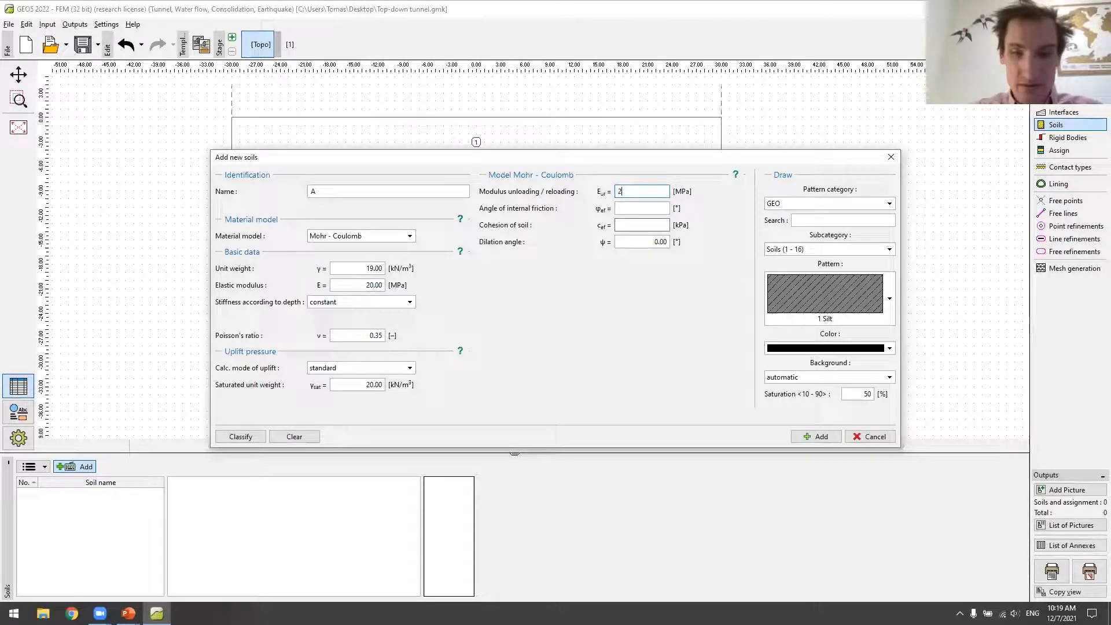
type("0")
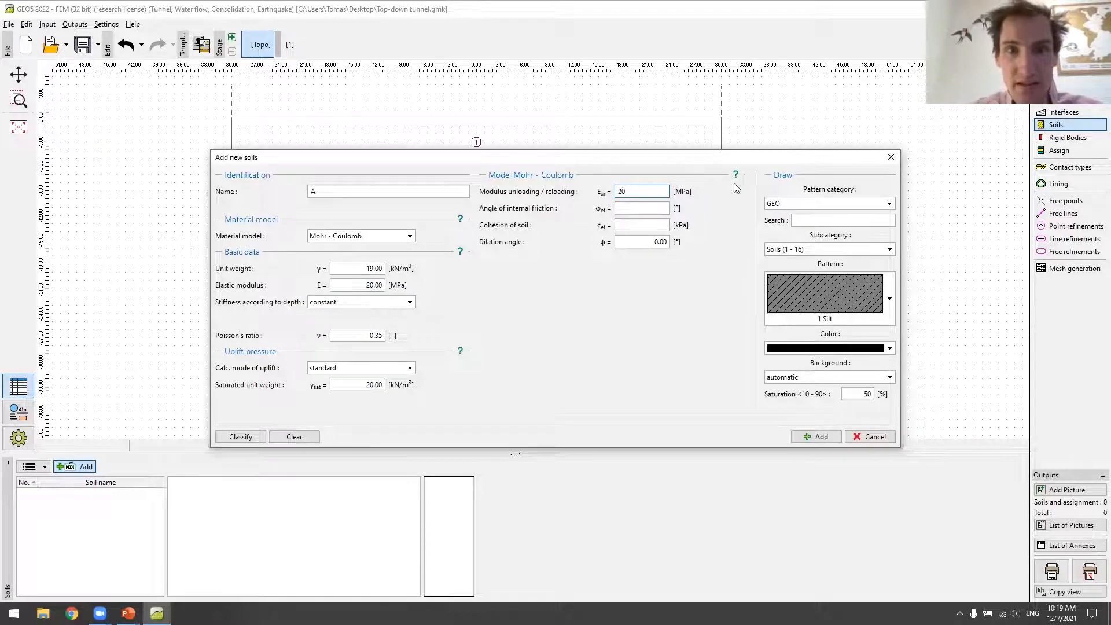
left_click(648, 209)
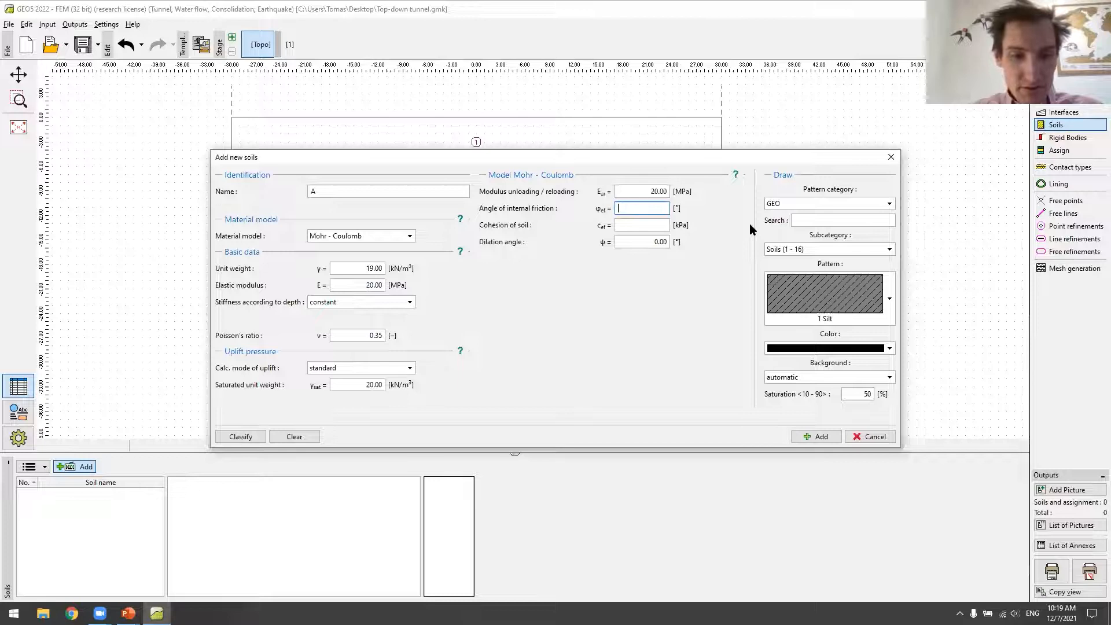
type("29")
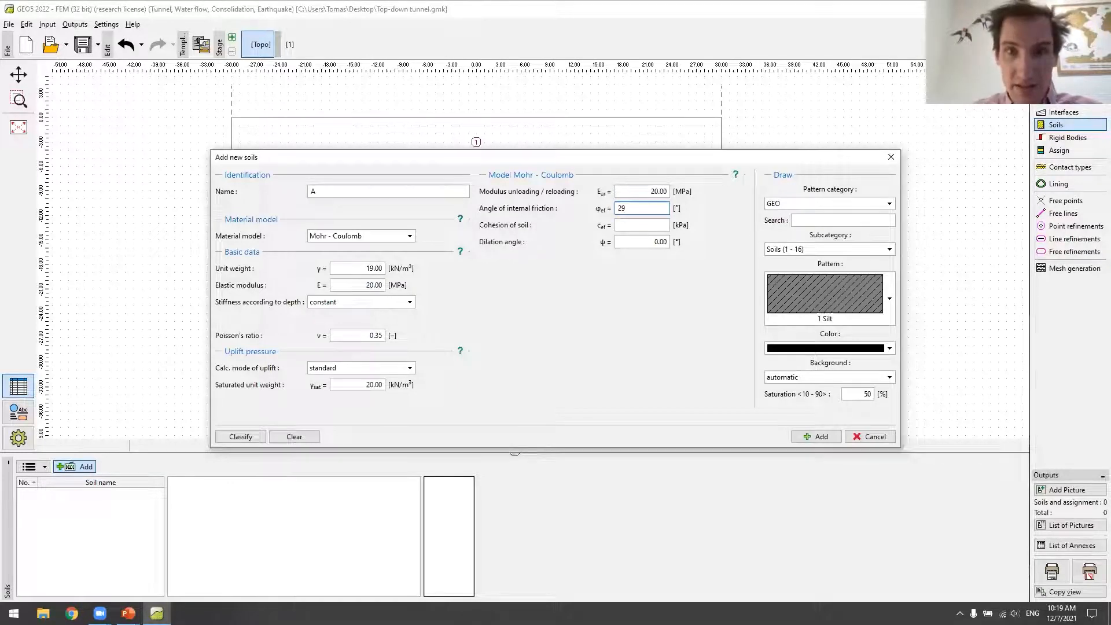
left_click(662, 226)
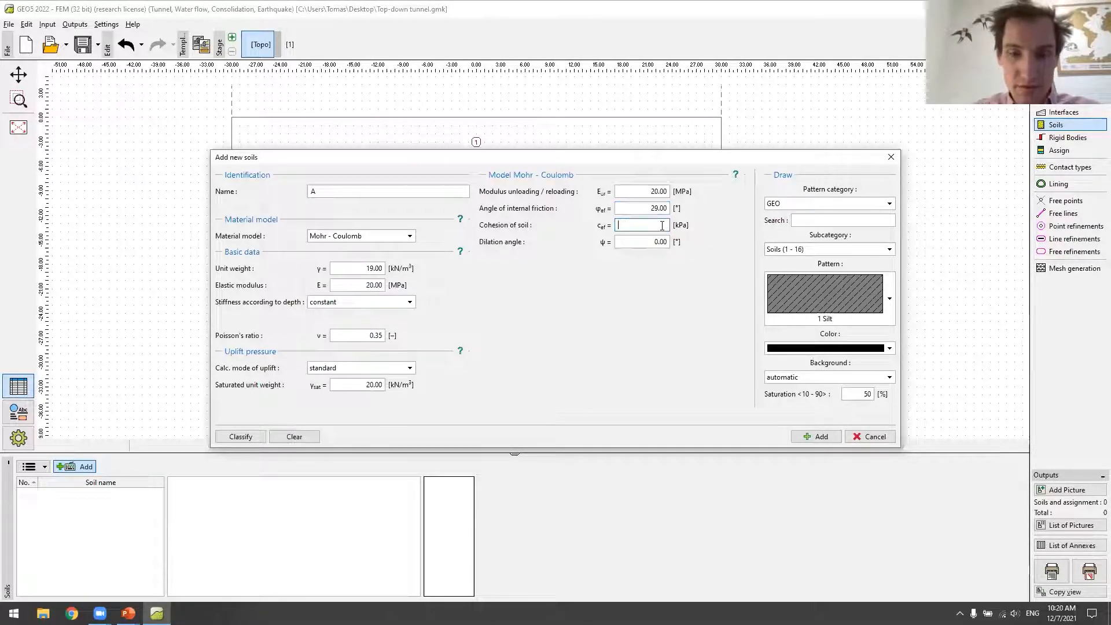
type("8")
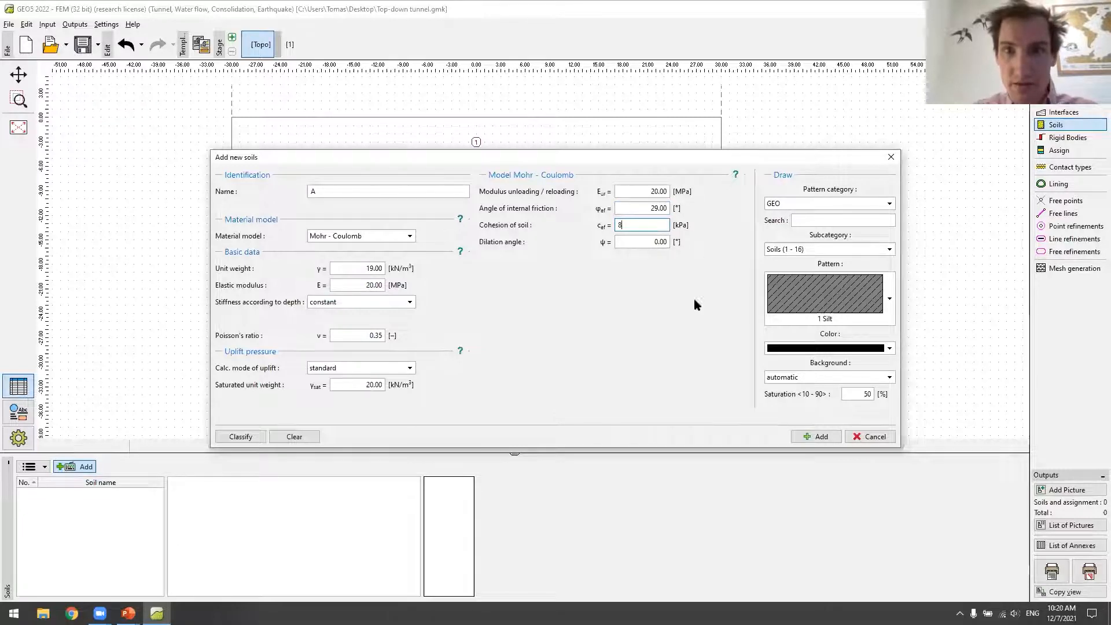
Color soil A's pattern dark red and add the soil after checking its values against the PowerPoint soils table.
left_click(781, 348)
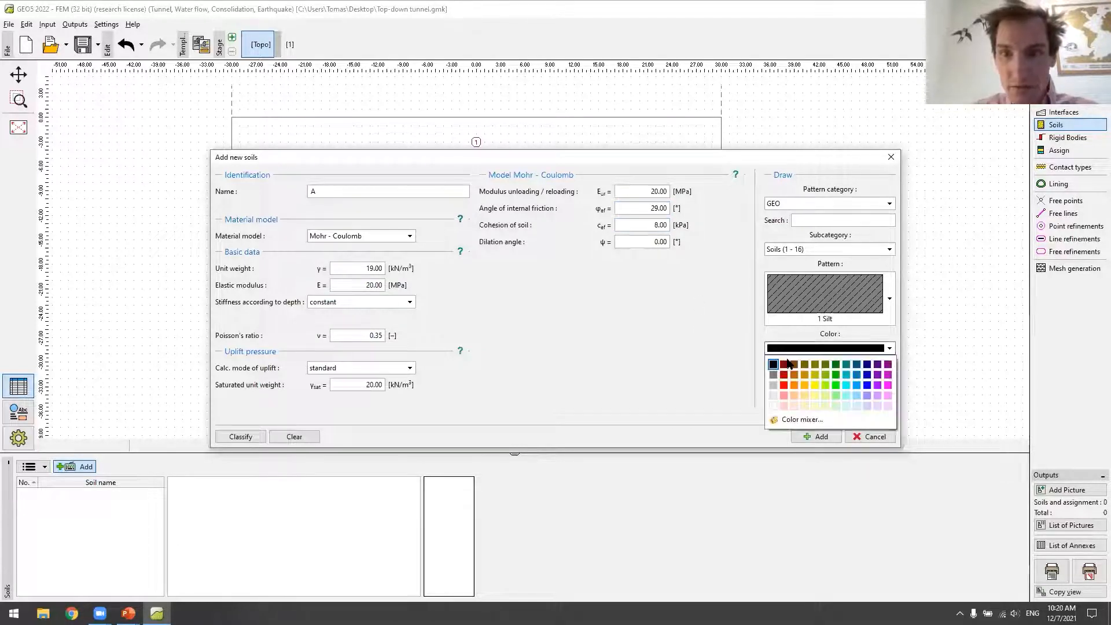
left_click(784, 364)
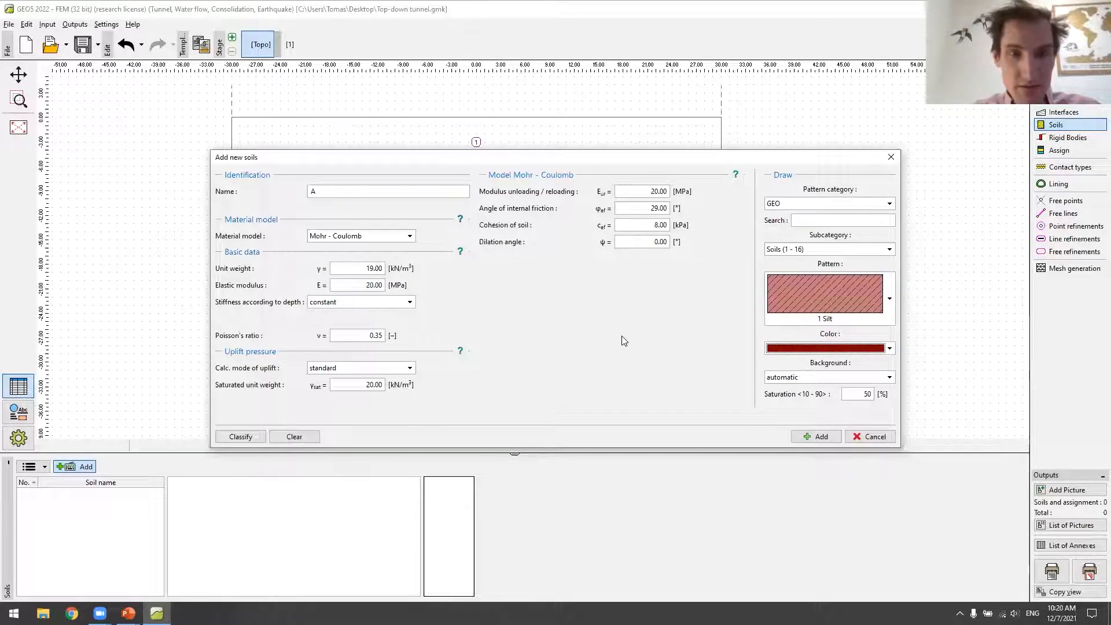
key("alt+Tab")
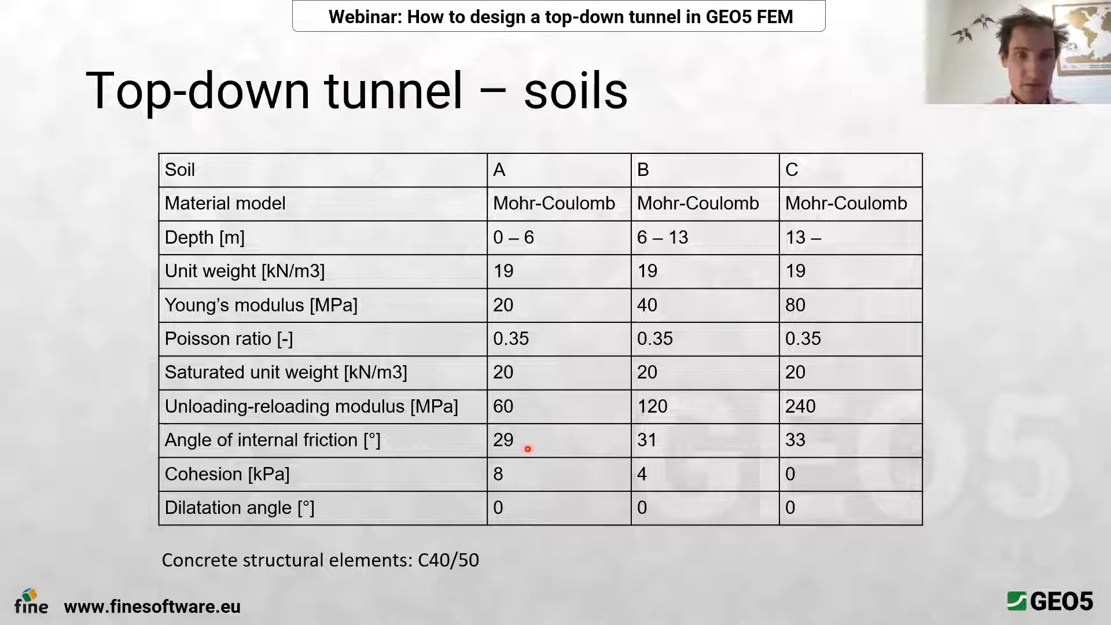
key("alt+Tab")
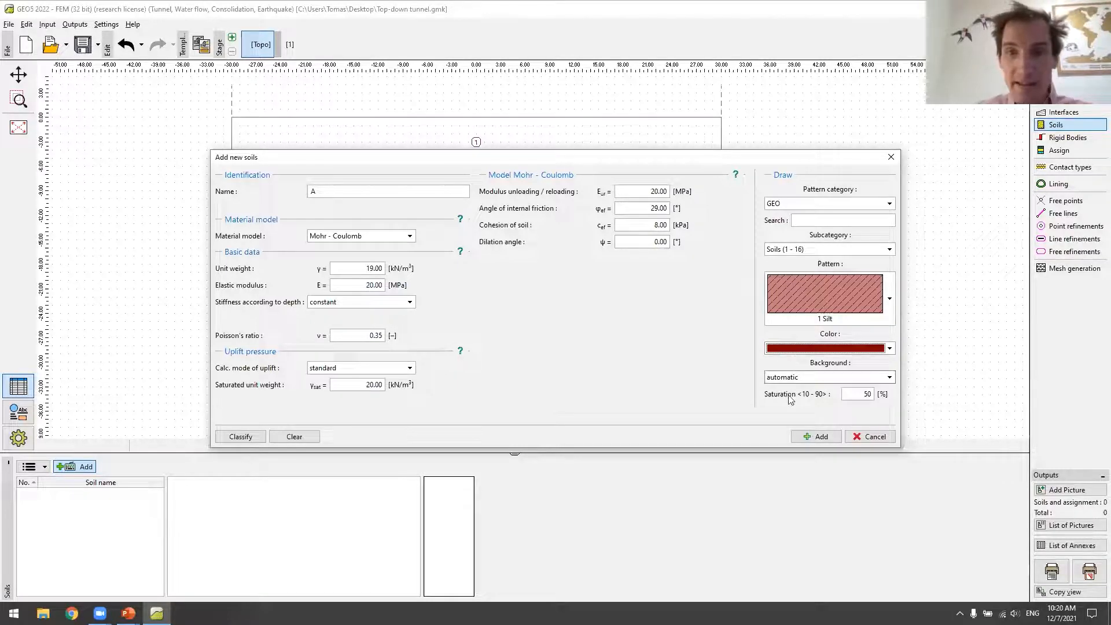
left_click(818, 436)
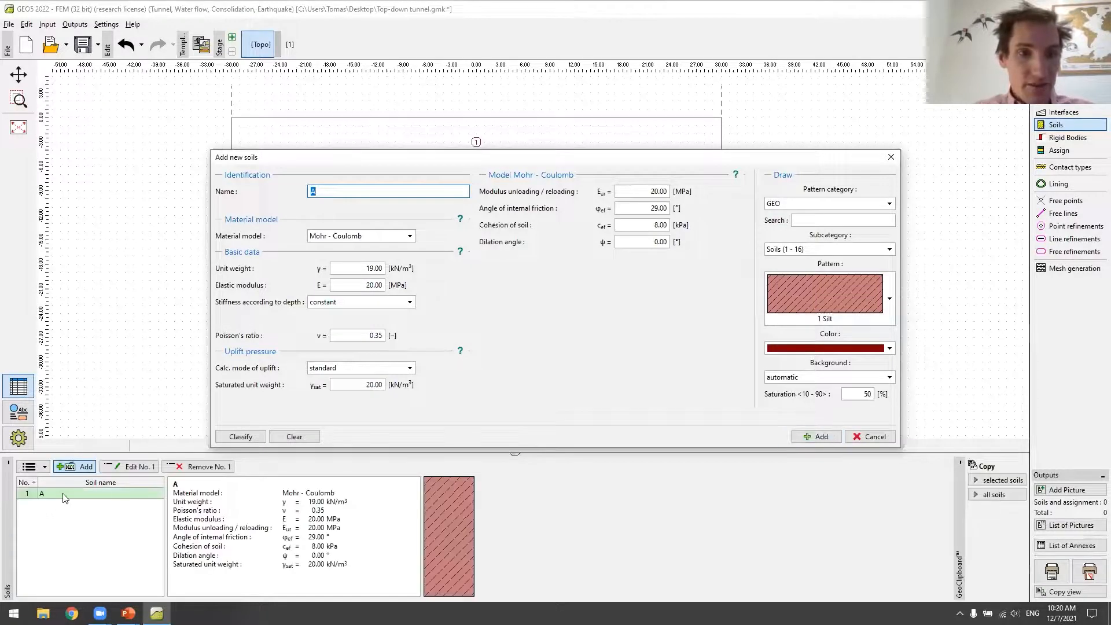
Name the next soil B and set its elastic modulus to 40 MPa.
left_click(330, 194)
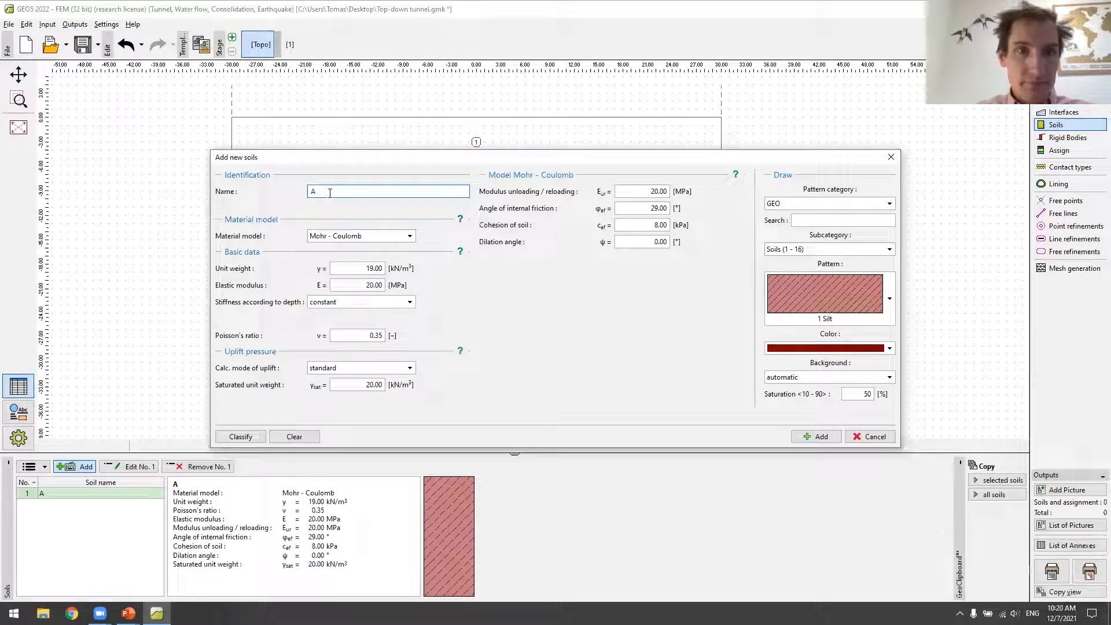
key("BackSpace")
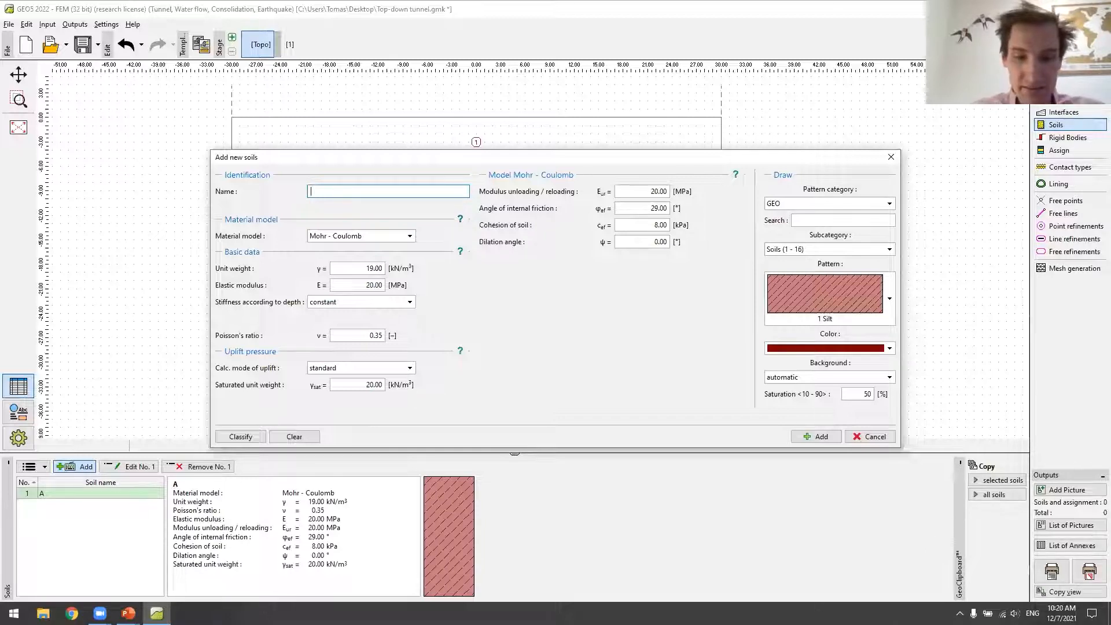
type("B")
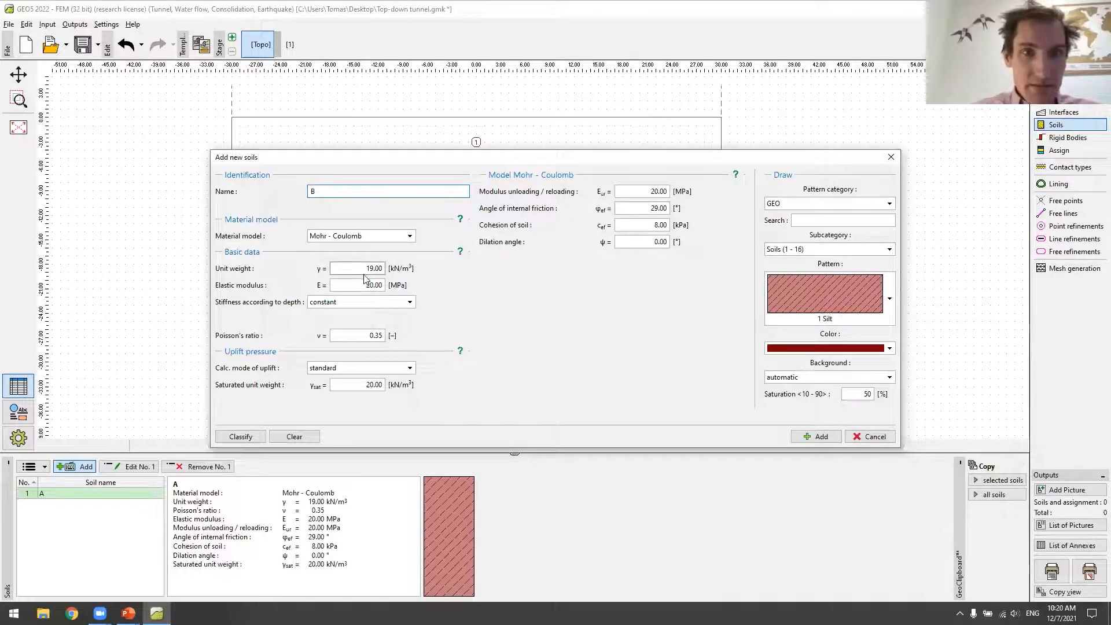
left_click(339, 284)
double_click(339, 283)
type("40")
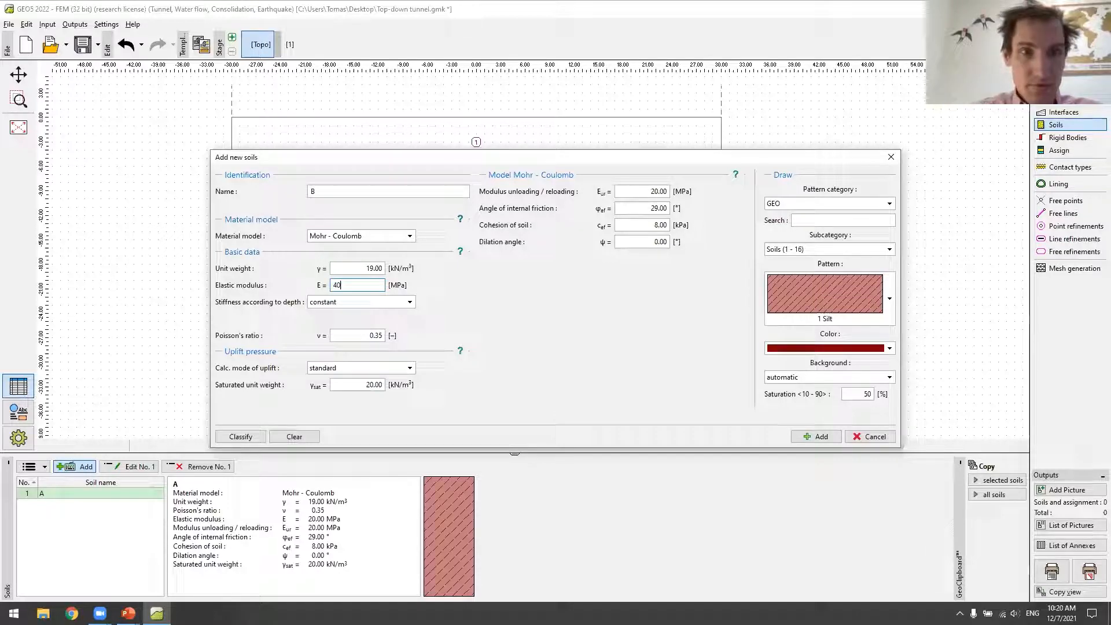
Set soil B's unloading/reloading modulus to 120 MPa, angle of internal friction to 31° and cohesion to 4 kPa.
double_click(631, 208)
left_click(655, 191)
left_click_drag(647, 191, 612, 195)
type("120")
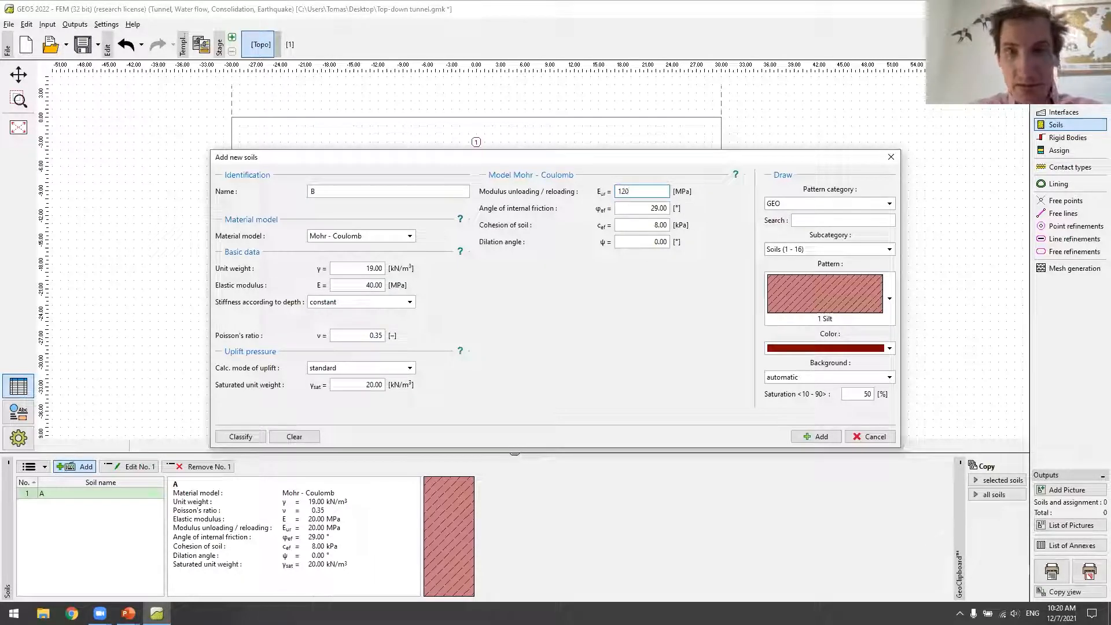
left_click(644, 207)
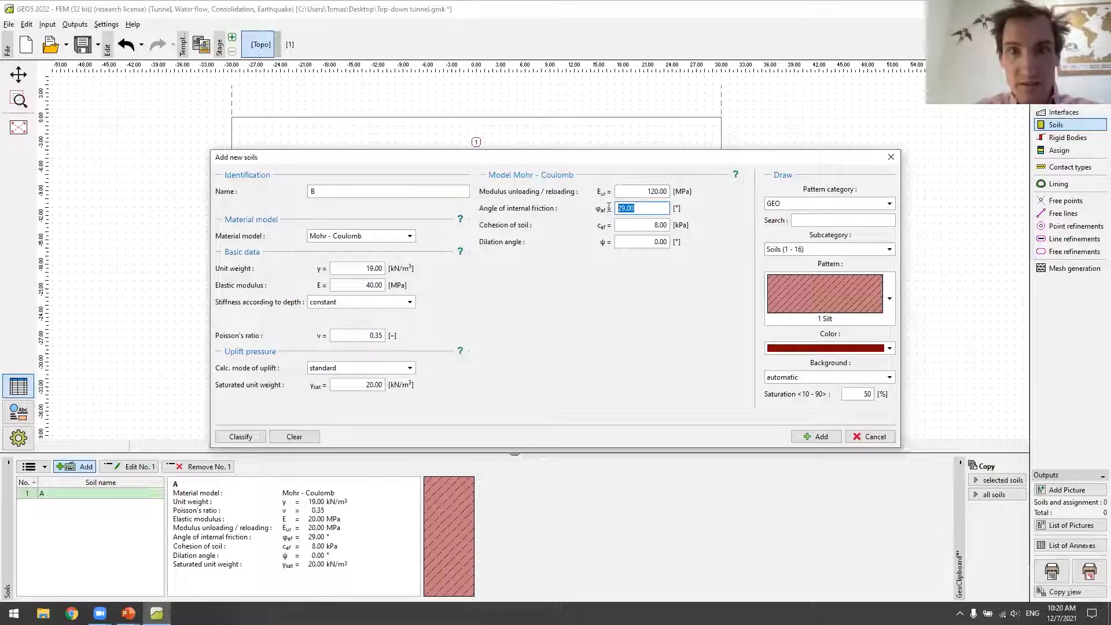
type("31")
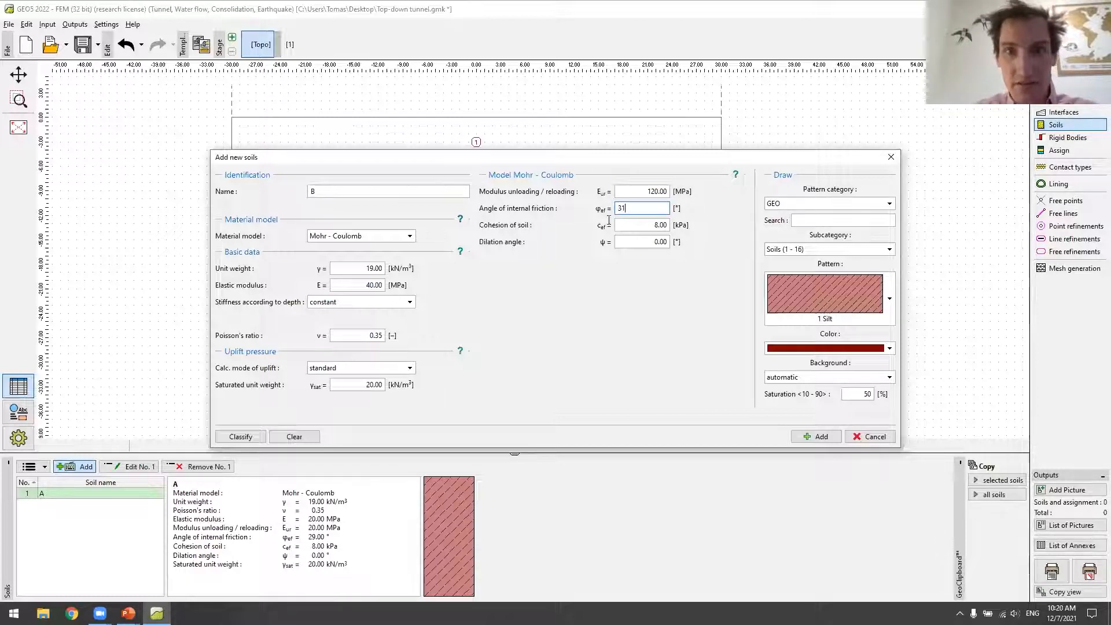
left_click(632, 224)
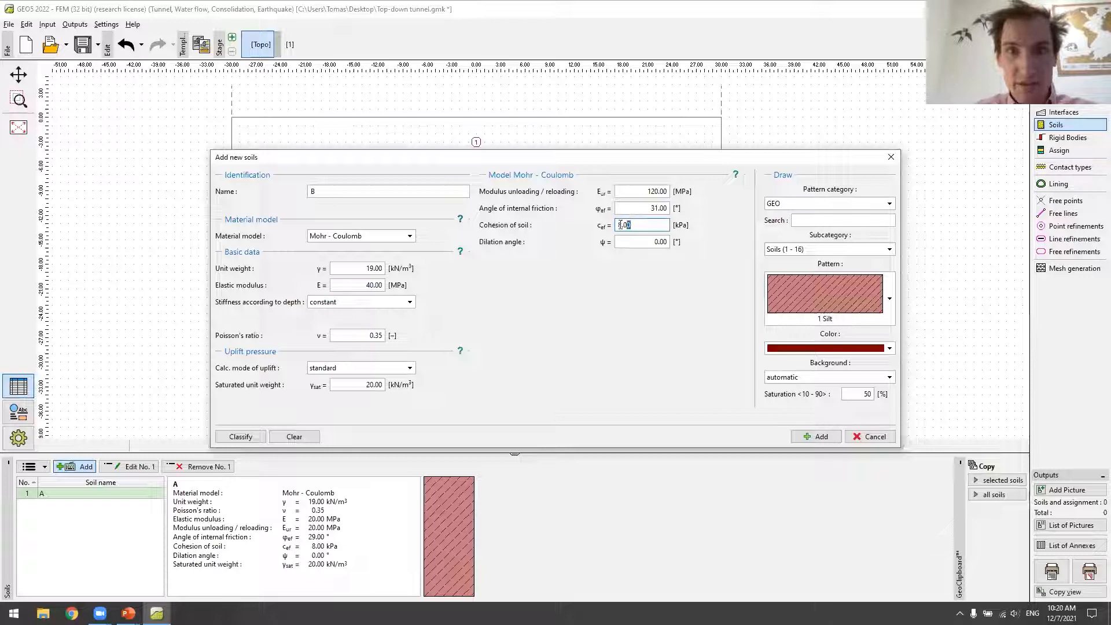
type("4")
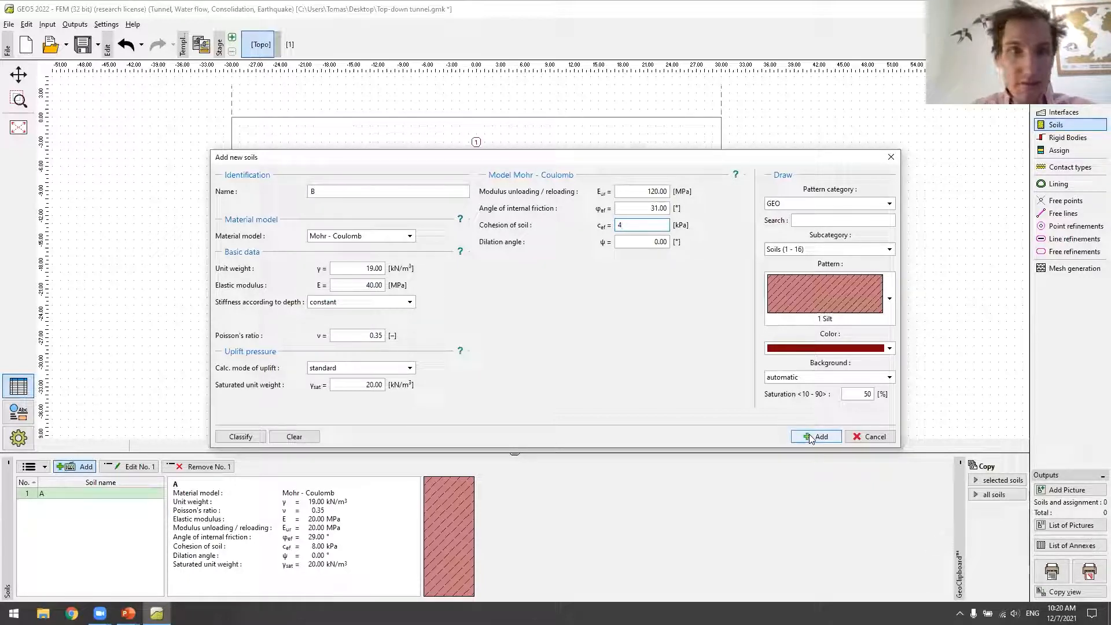
Color soil B's pattern brown and add the soil to the list.
left_click(819, 349)
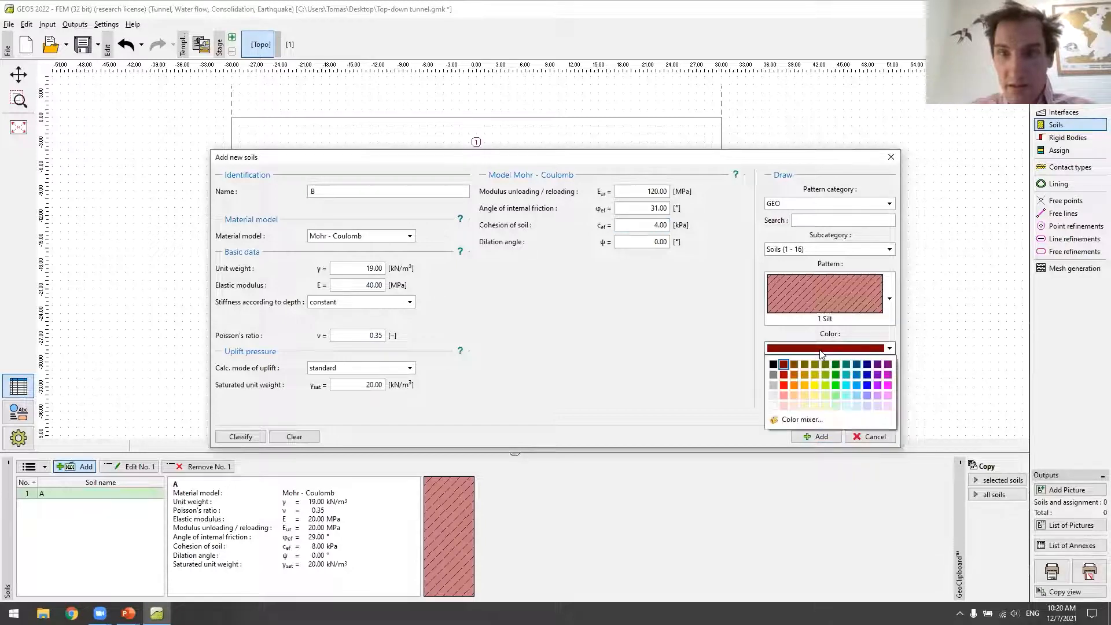
left_click(808, 367)
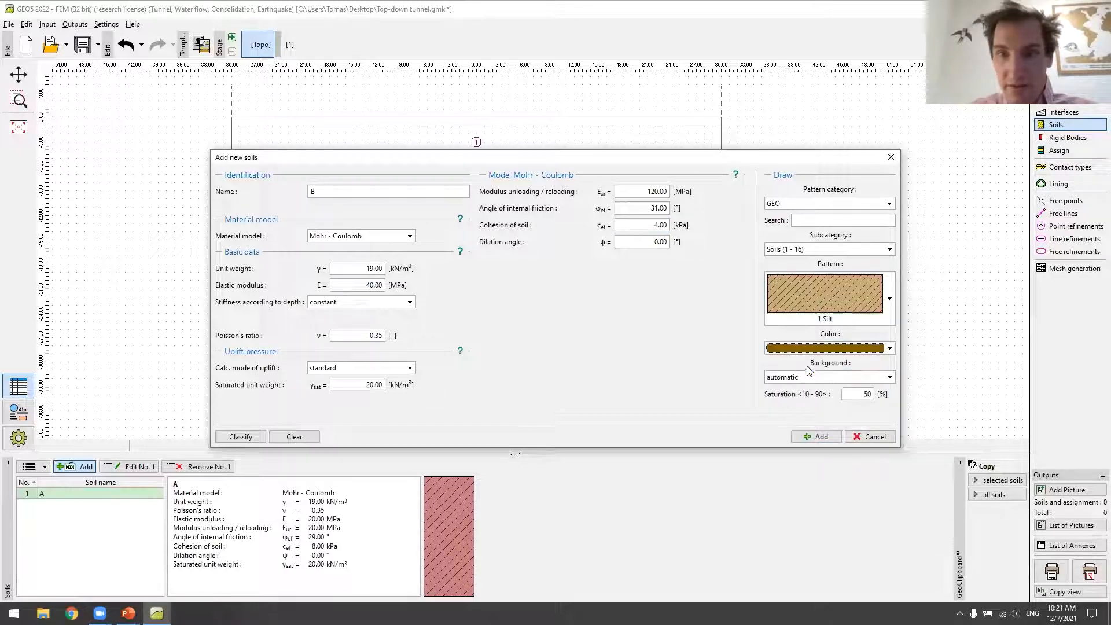
left_click(818, 438)
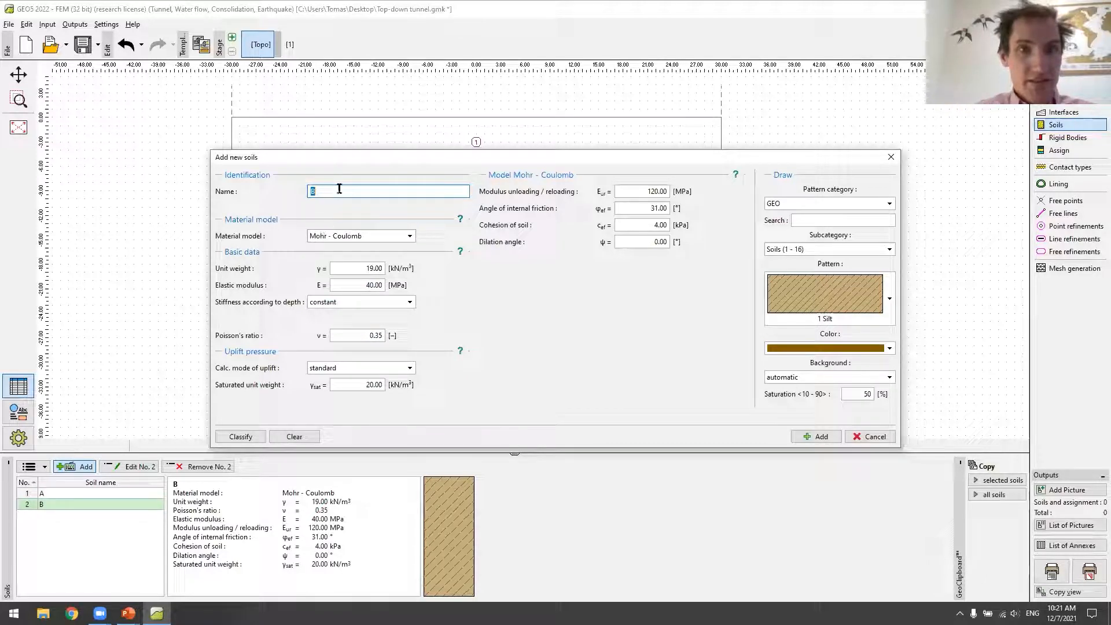
Name the next soil C and set its elastic modulus to 80 MPa, angle of internal friction to 33° and cohesion to 0 kPa.
key("BackSpace")
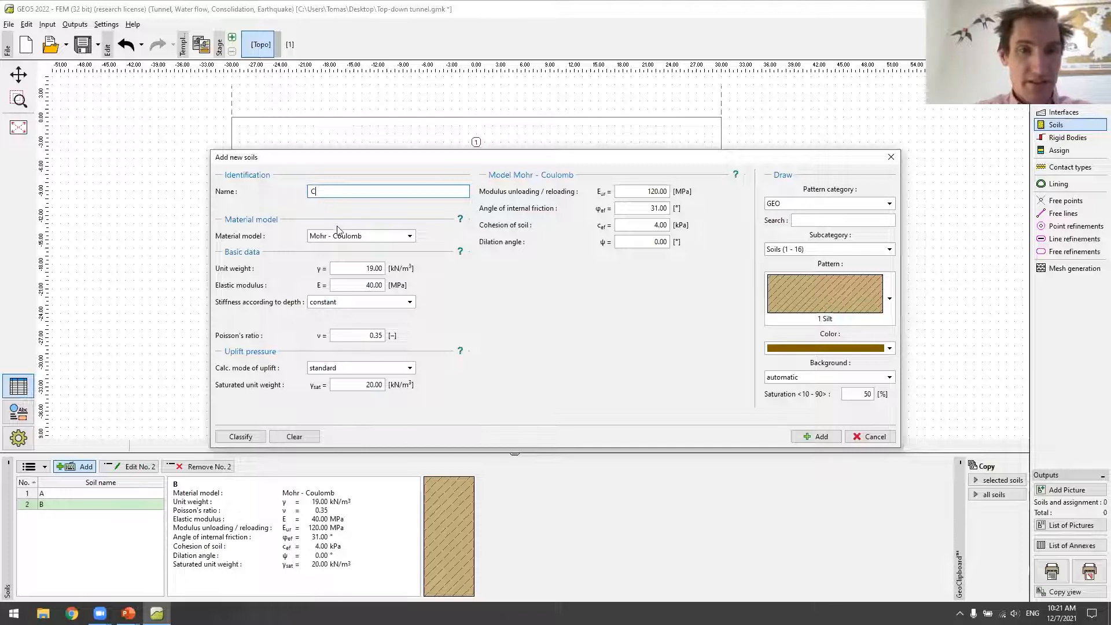
double_click(369, 284)
type("80")
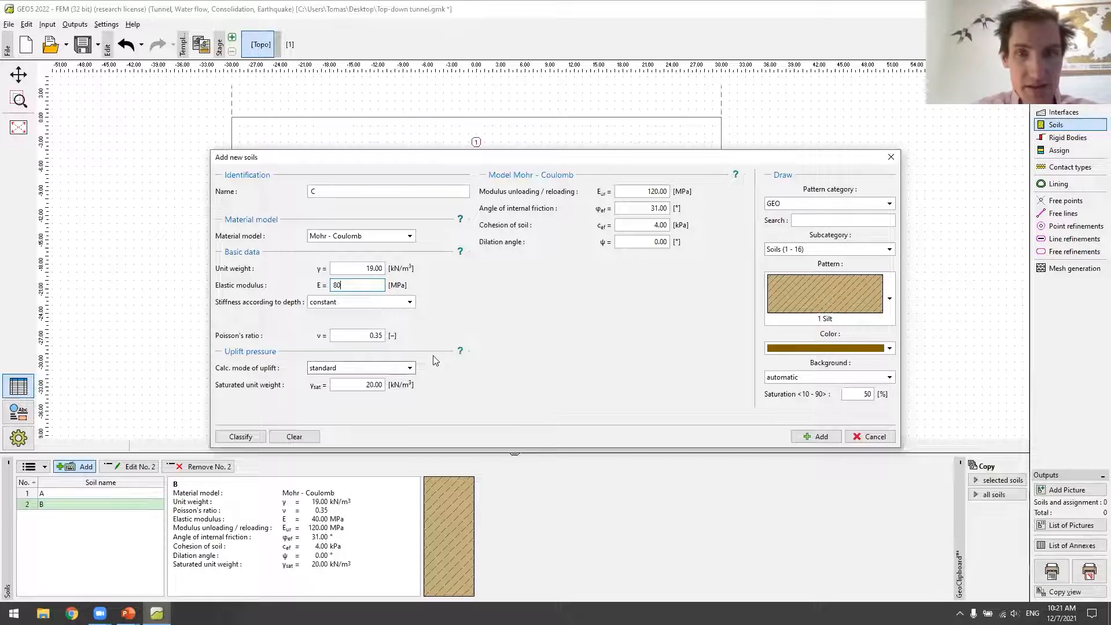
left_click(650, 209)
key("BackSpace")
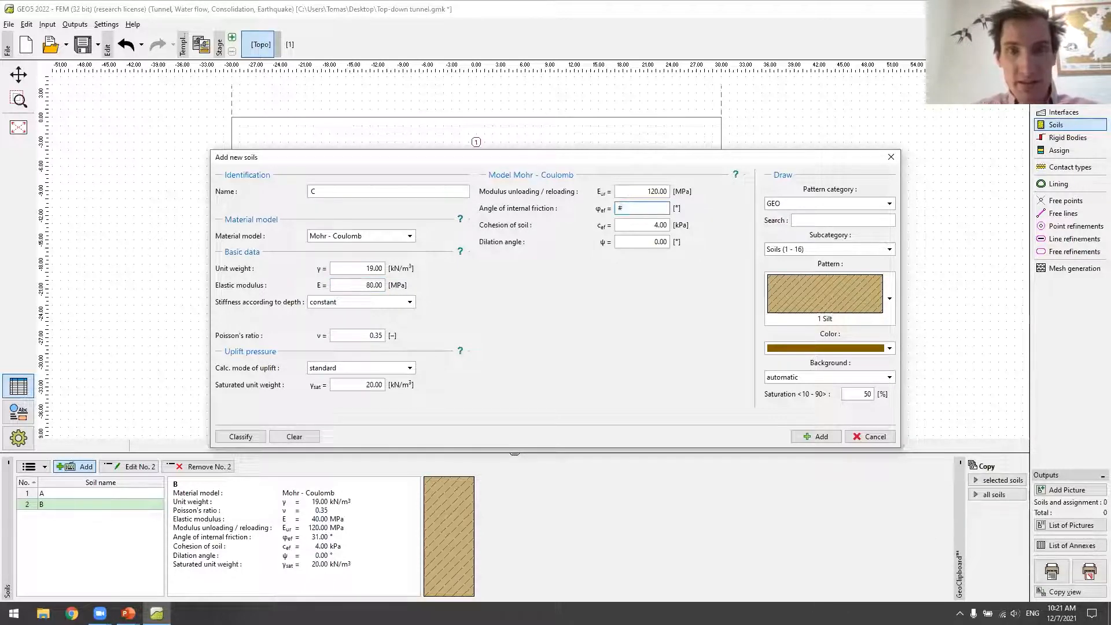
key("Tab")
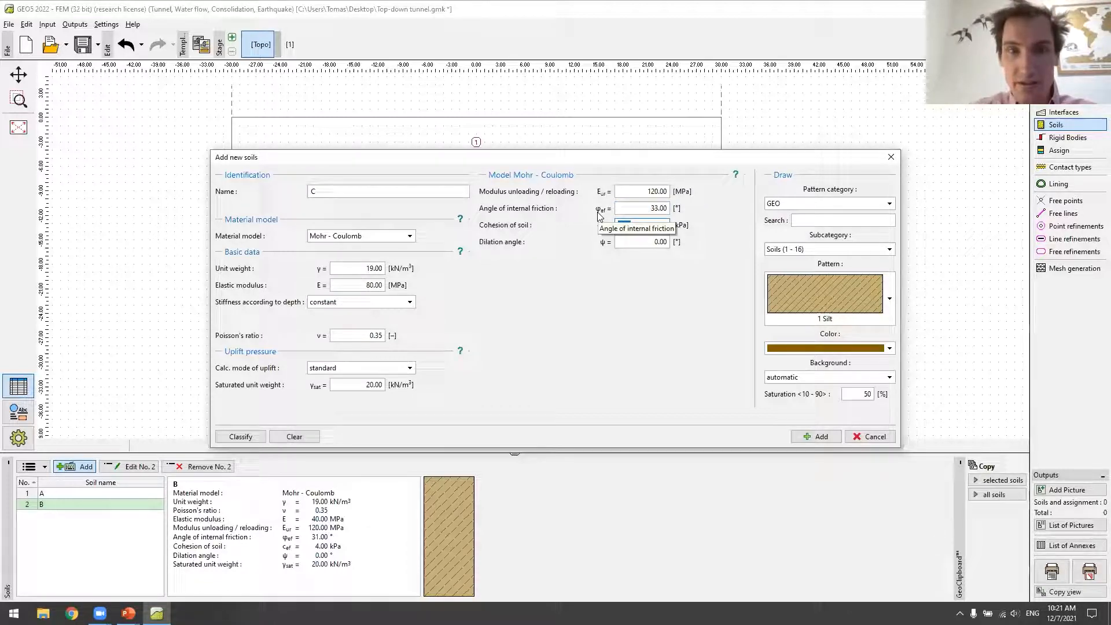
type("0")
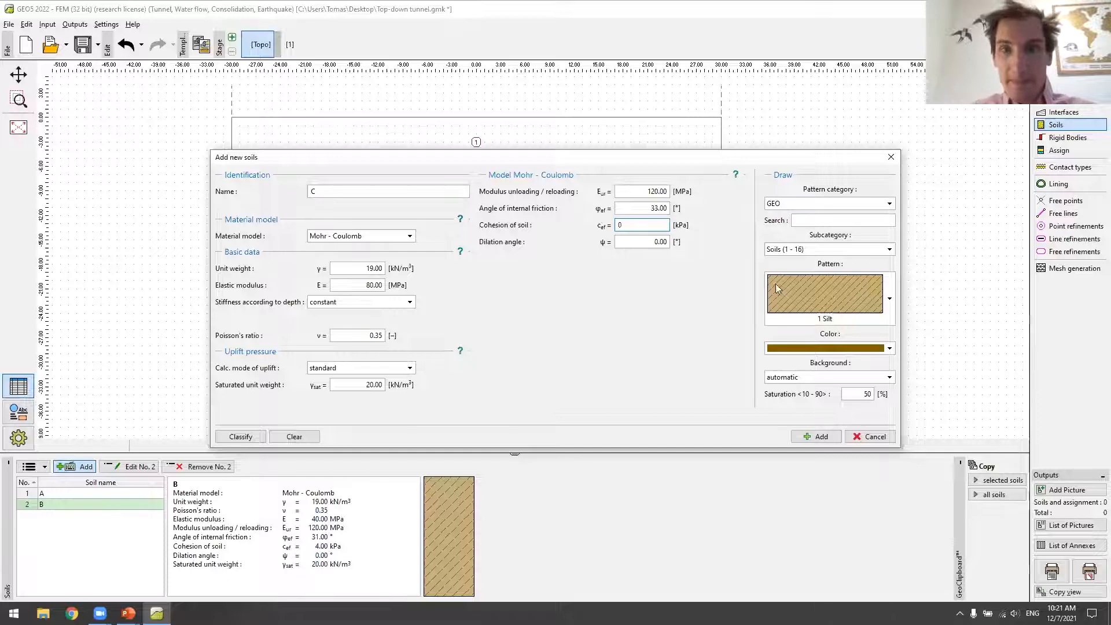
Color soil C's pattern olive green, add the soil to the list and finish entering soils.
left_click(841, 350)
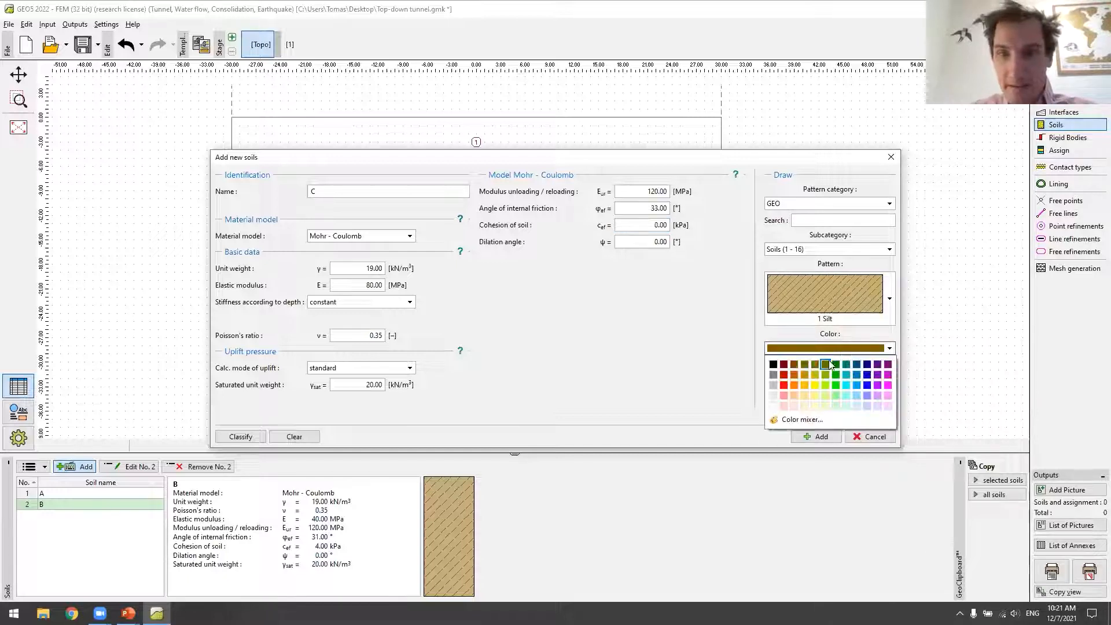
left_click(829, 365)
left_click(821, 438)
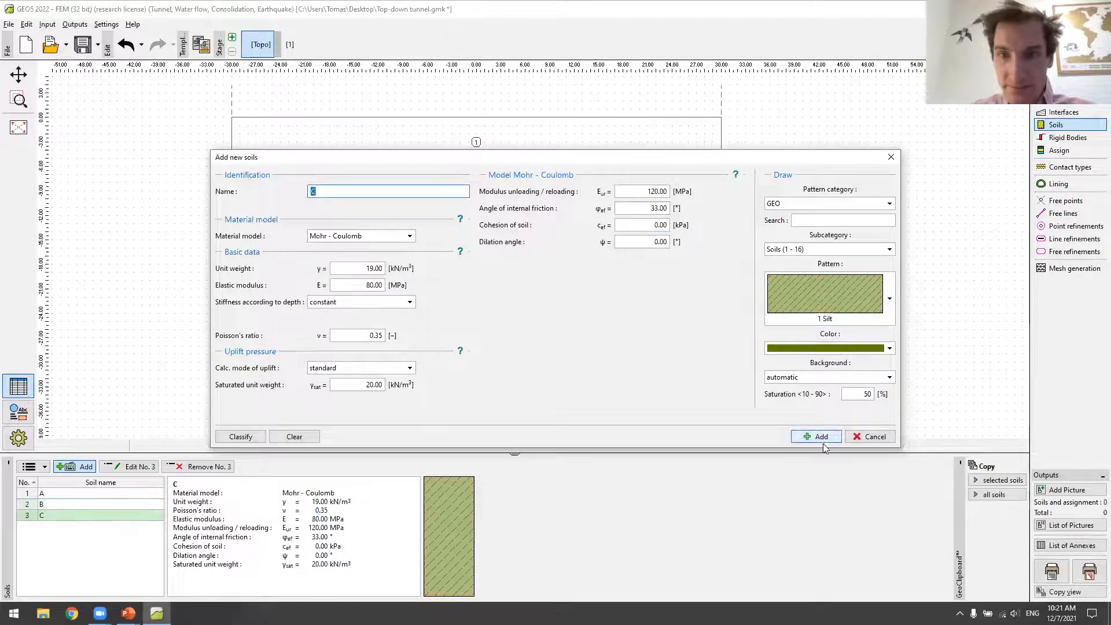
left_click(871, 437)
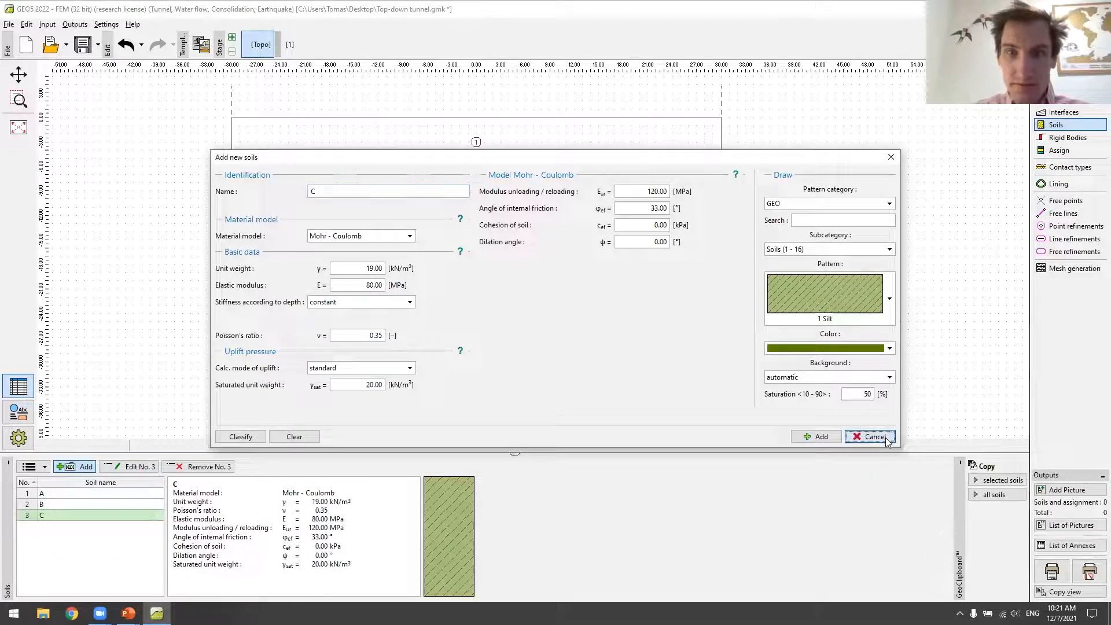
Review the parameters of soils A, B and C one by one, and look at the rigid bodies input.
left_click(121, 494)
left_click(122, 505)
left_click(124, 512)
left_click(124, 503)
left_click(124, 496)
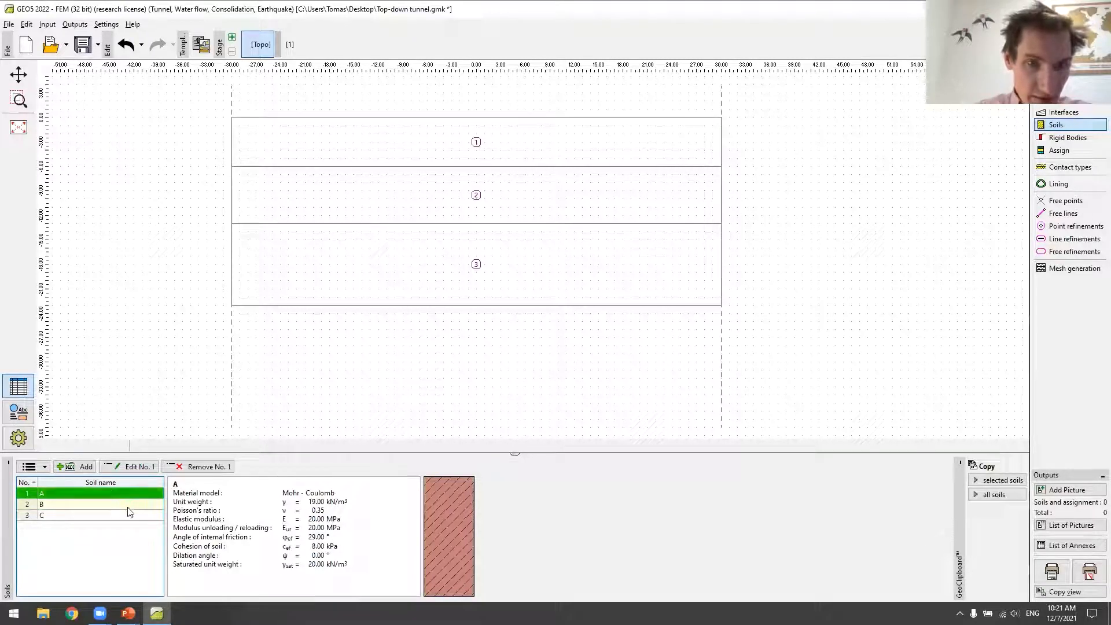
left_click(124, 514)
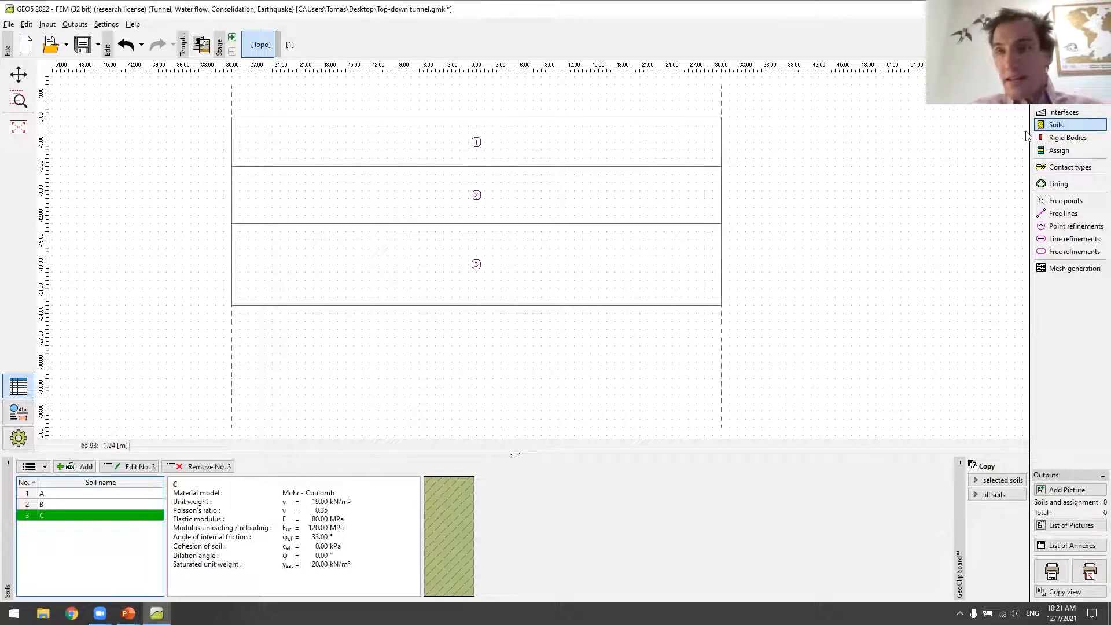
left_click(1059, 140)
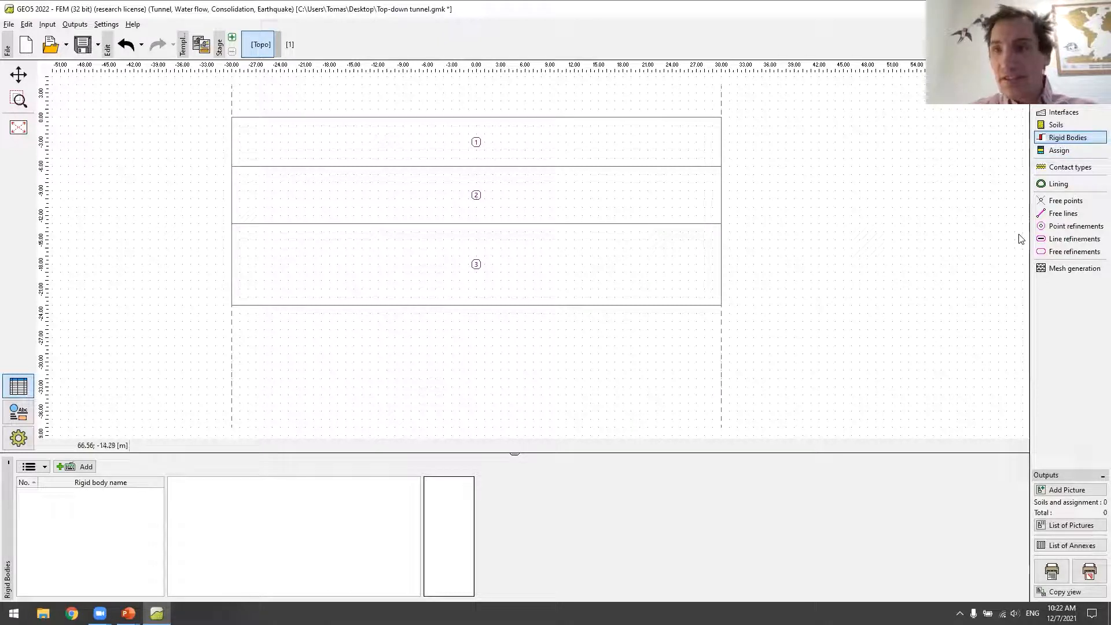
Assign soil A to area 1, soil B to area 2 and soil C to area 3.
left_click(1057, 151)
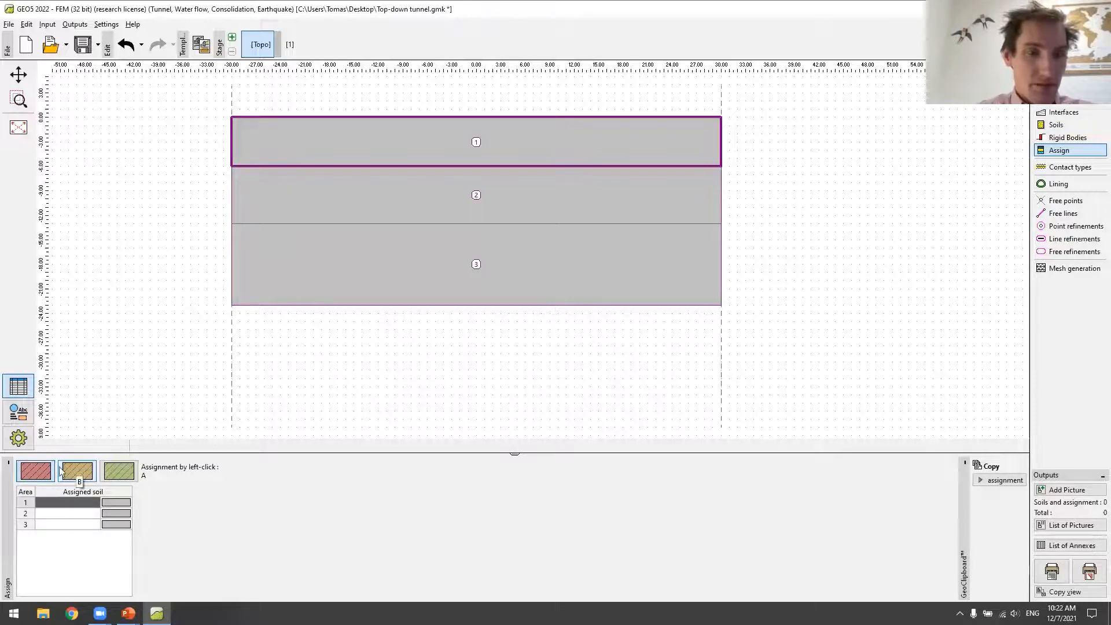
left_click(40, 474)
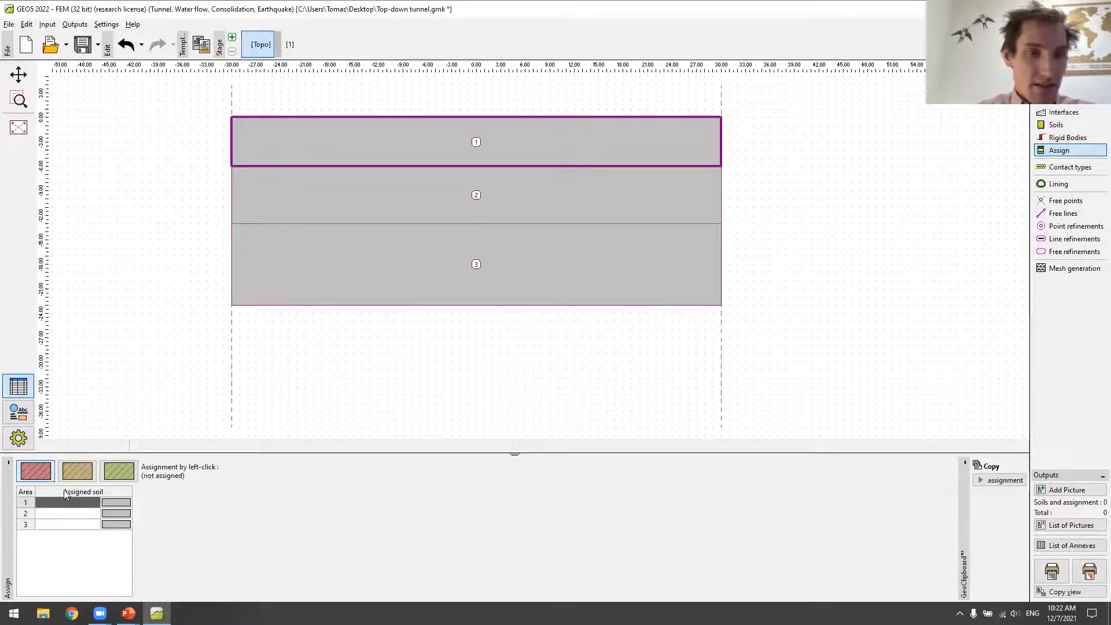
left_click(40, 474)
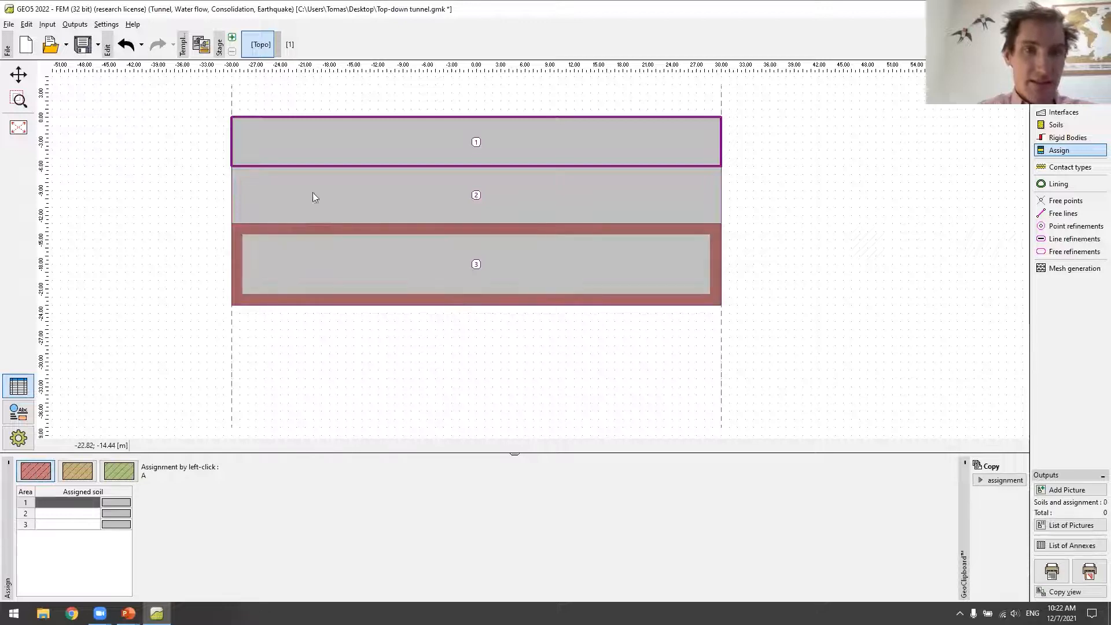
left_click(318, 154)
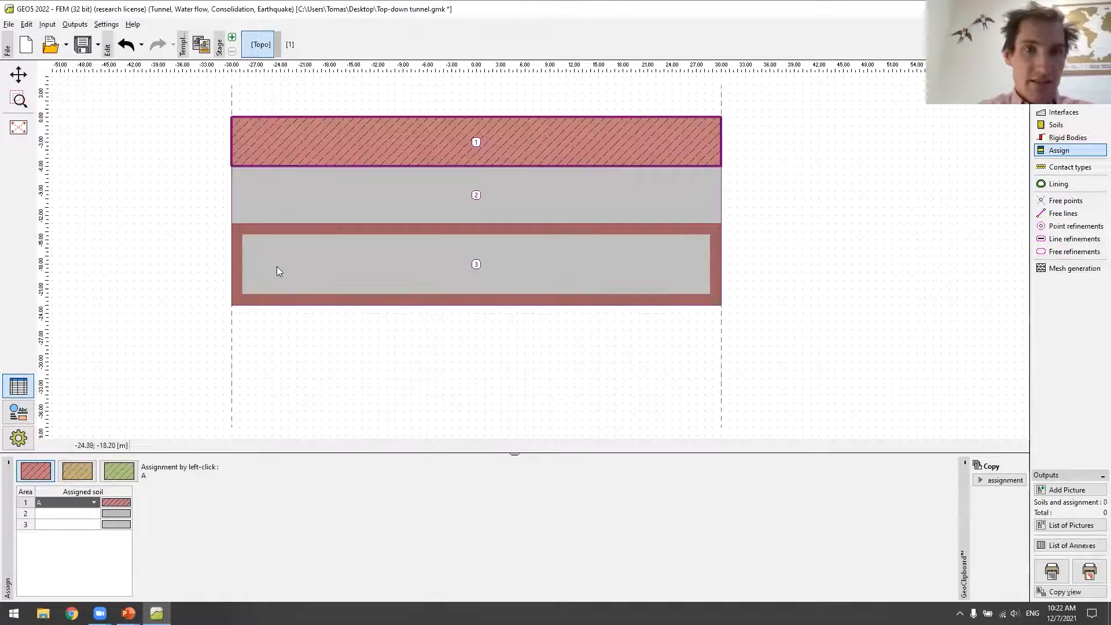
left_click(86, 471)
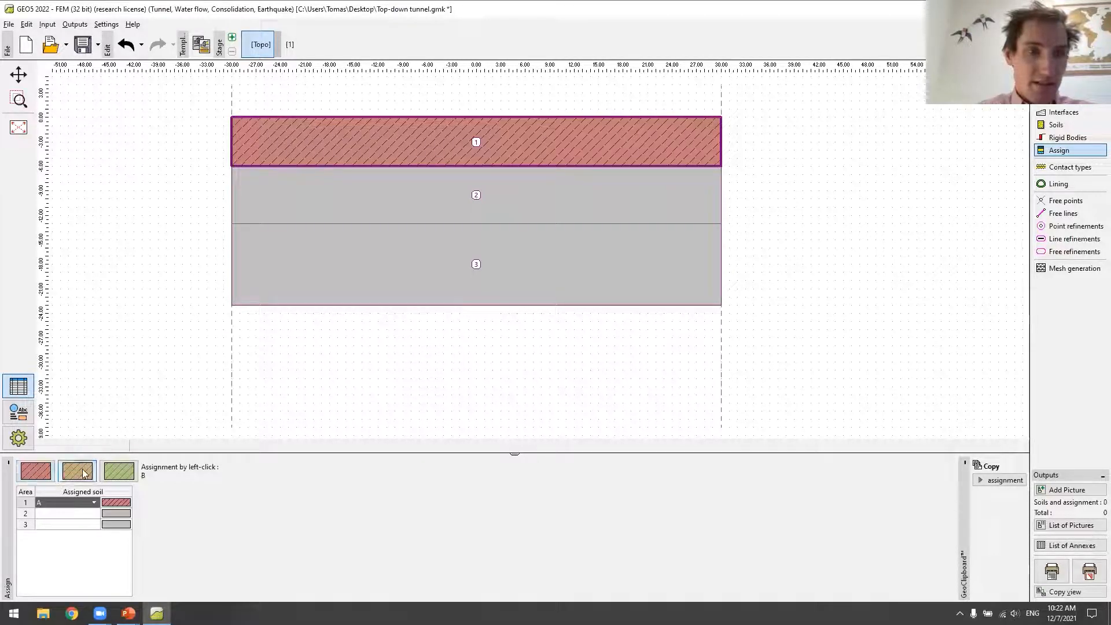
left_click(341, 195)
left_click(120, 472)
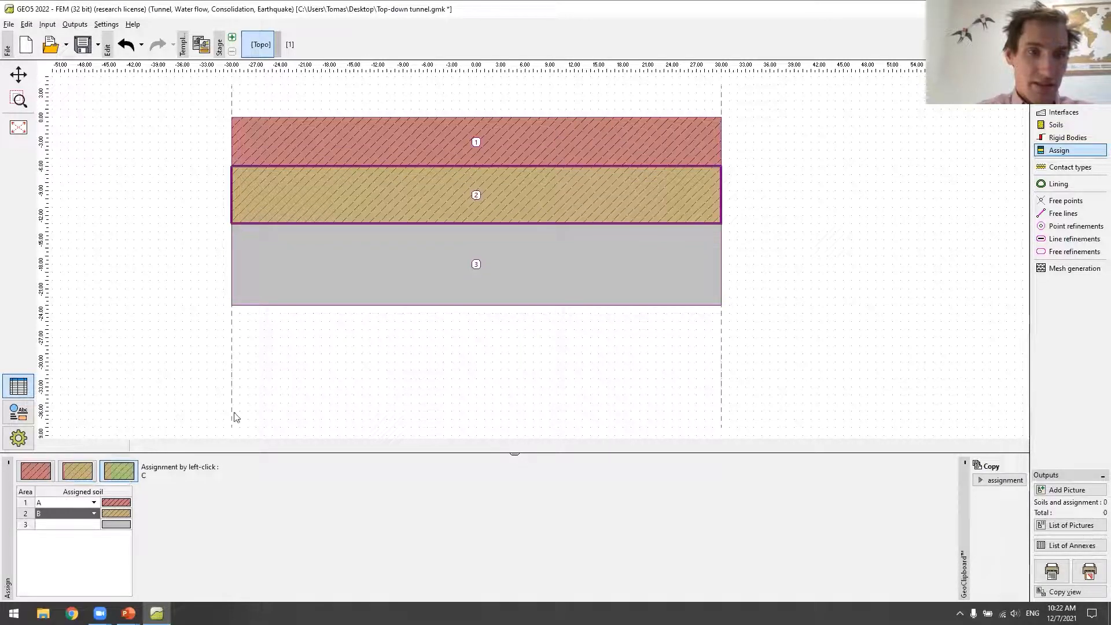
left_click(360, 273)
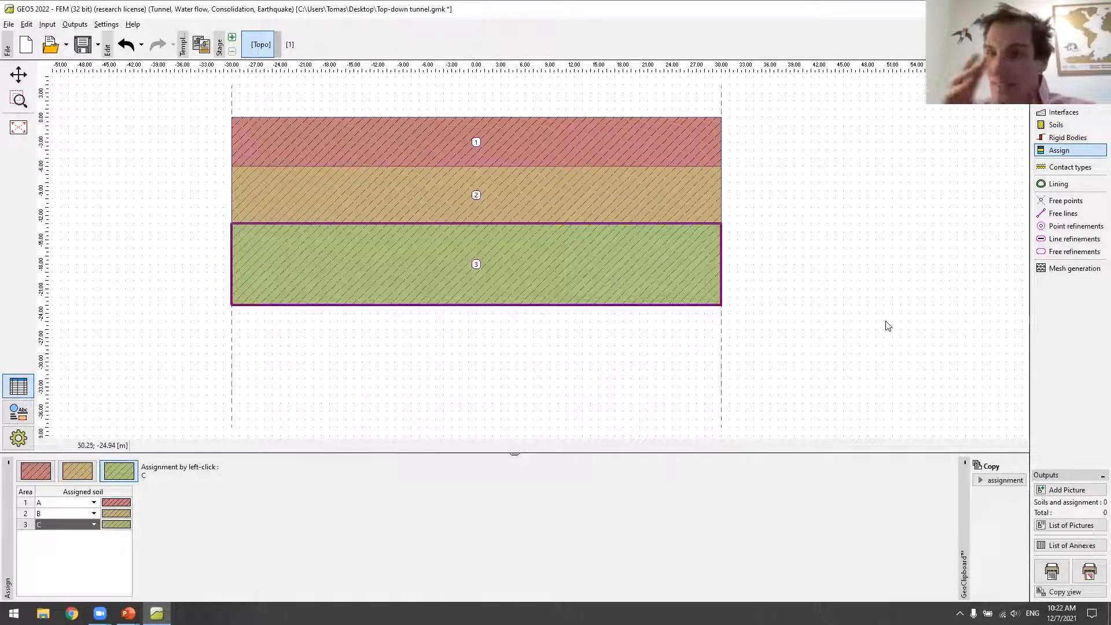
Add free points graphically at [0, -2], [-12, -2], [-14, -2] and [-16, 0] m.
left_click(18, 127)
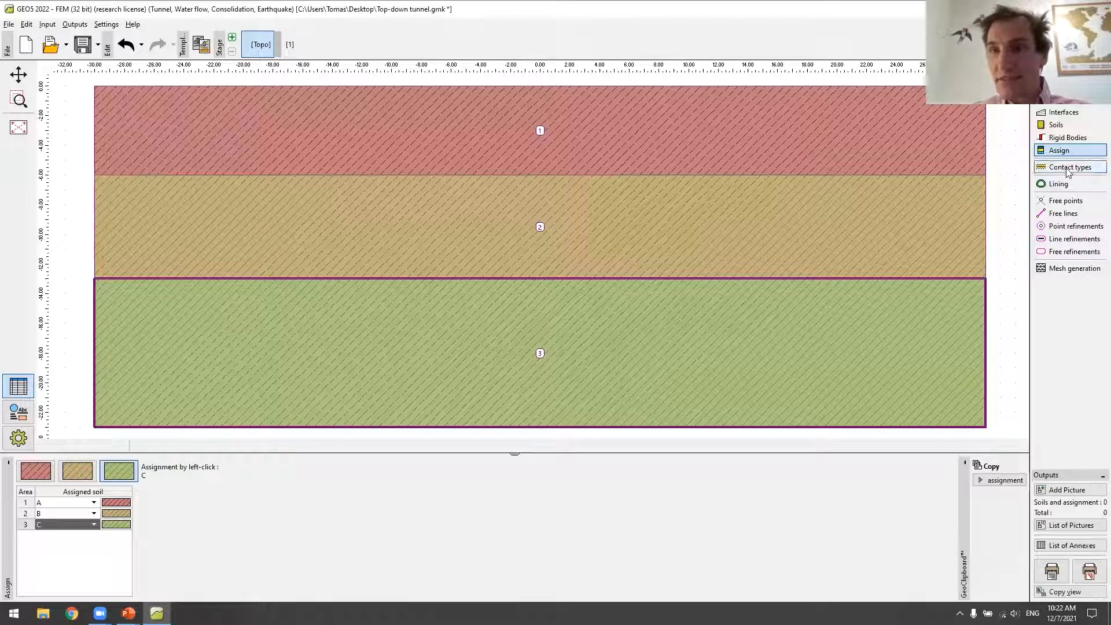
left_click(1067, 203)
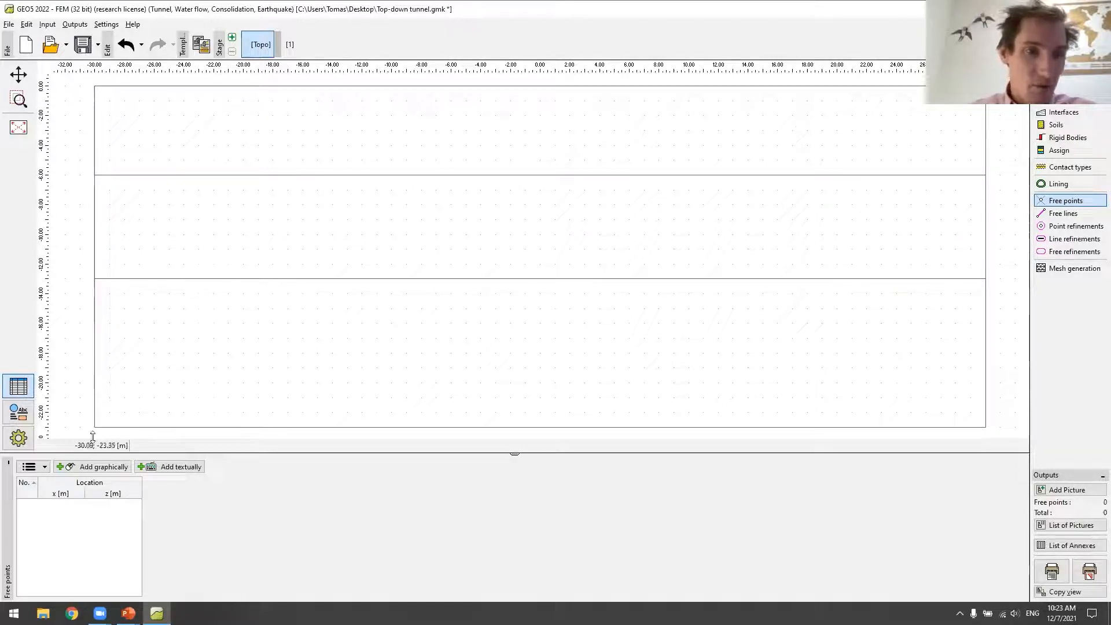
left_click(97, 467)
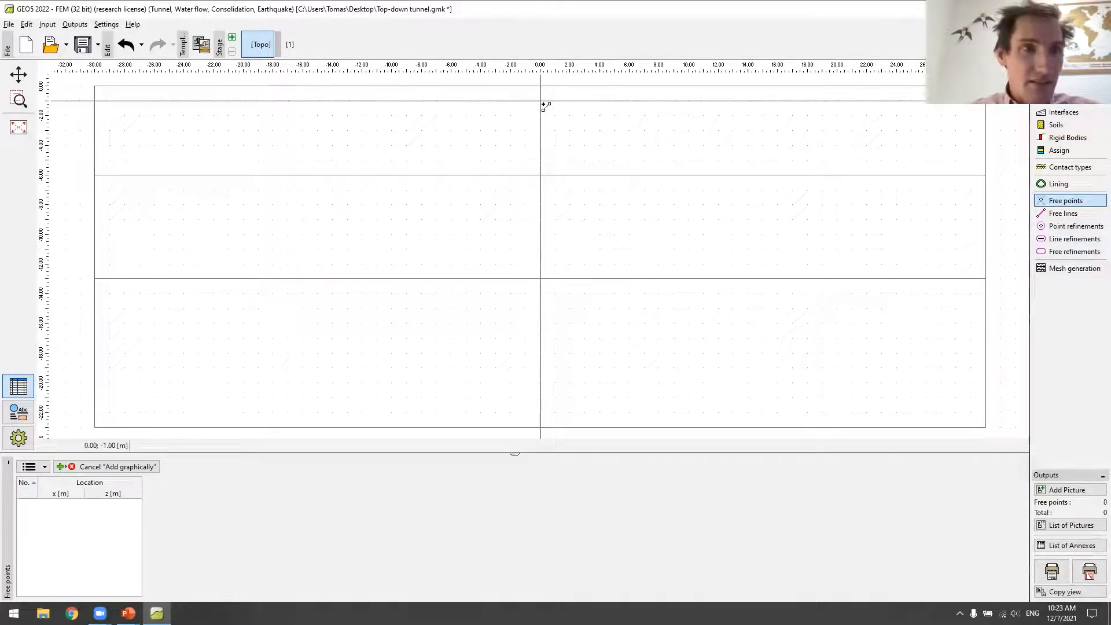
left_click(543, 121)
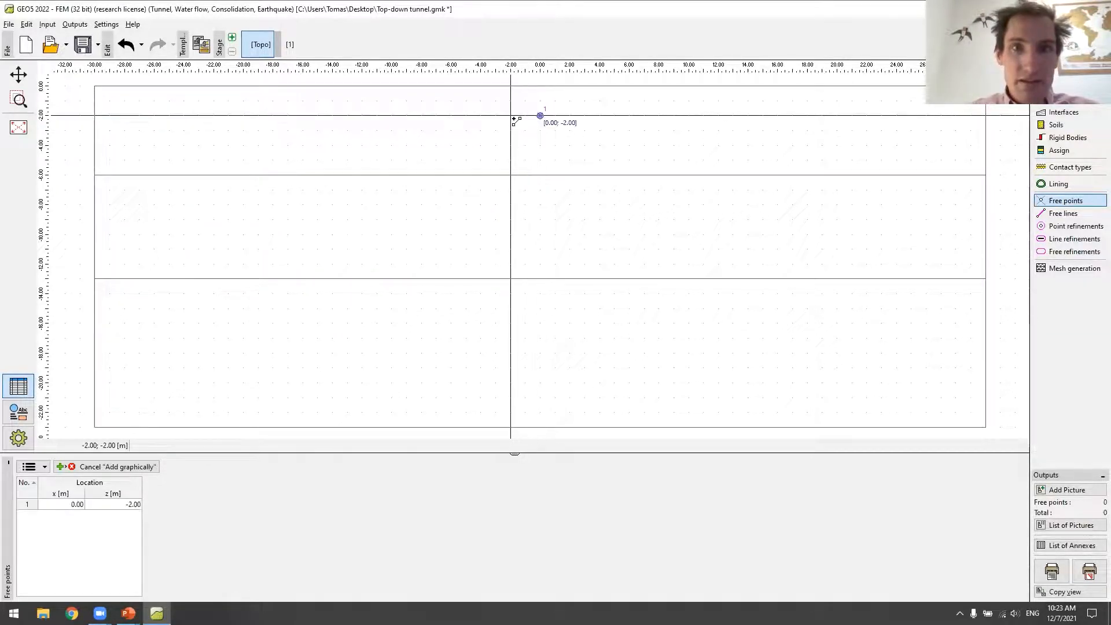
left_click(366, 118)
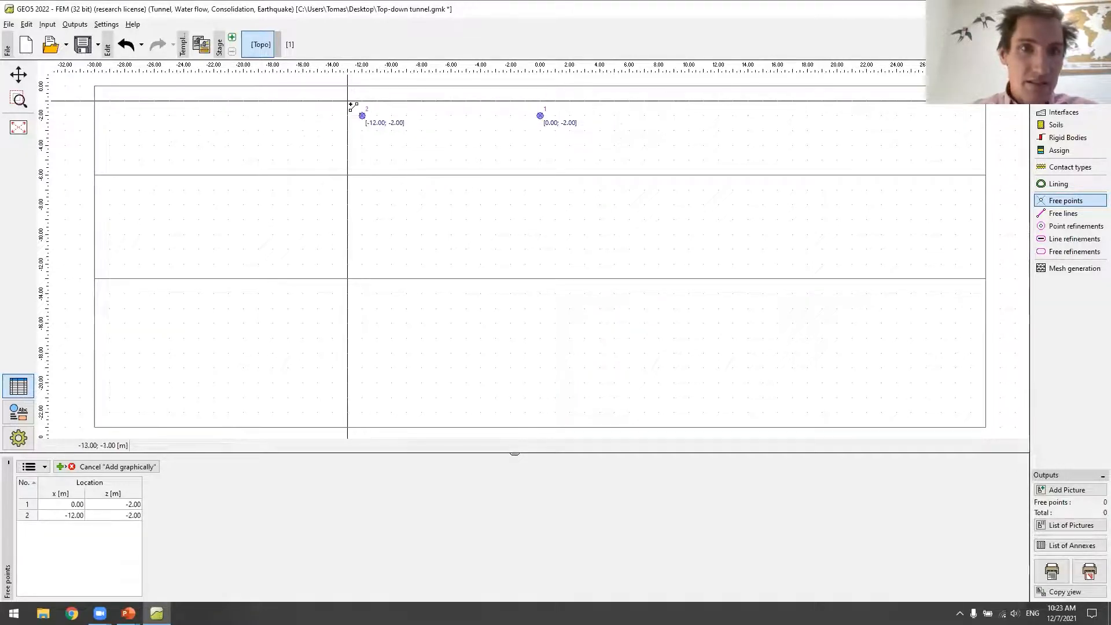
left_click(335, 119)
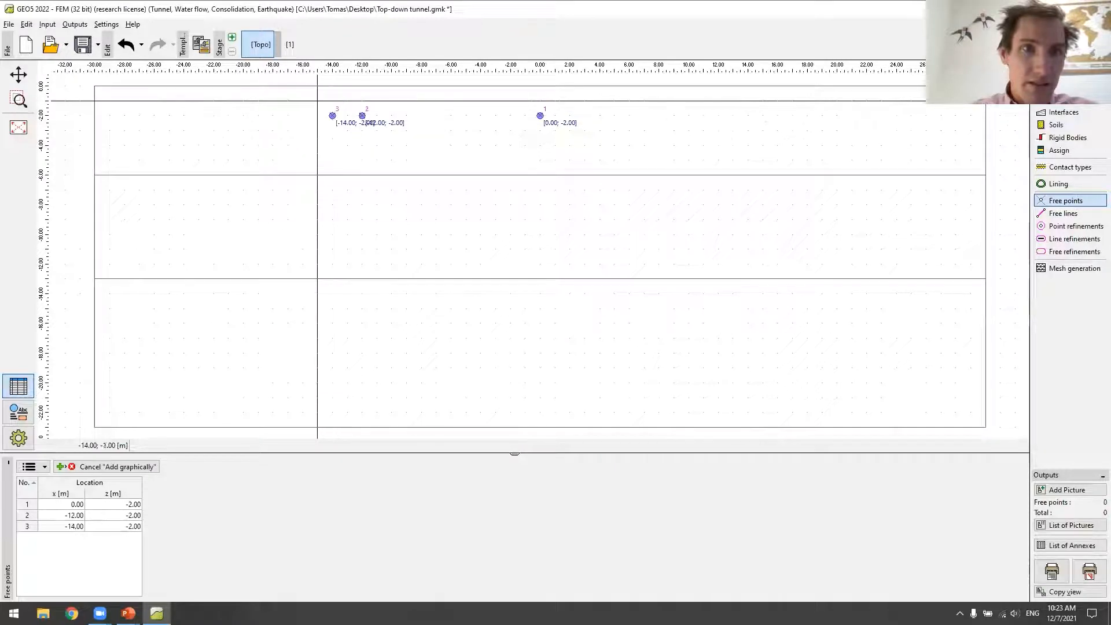
left_click(303, 86)
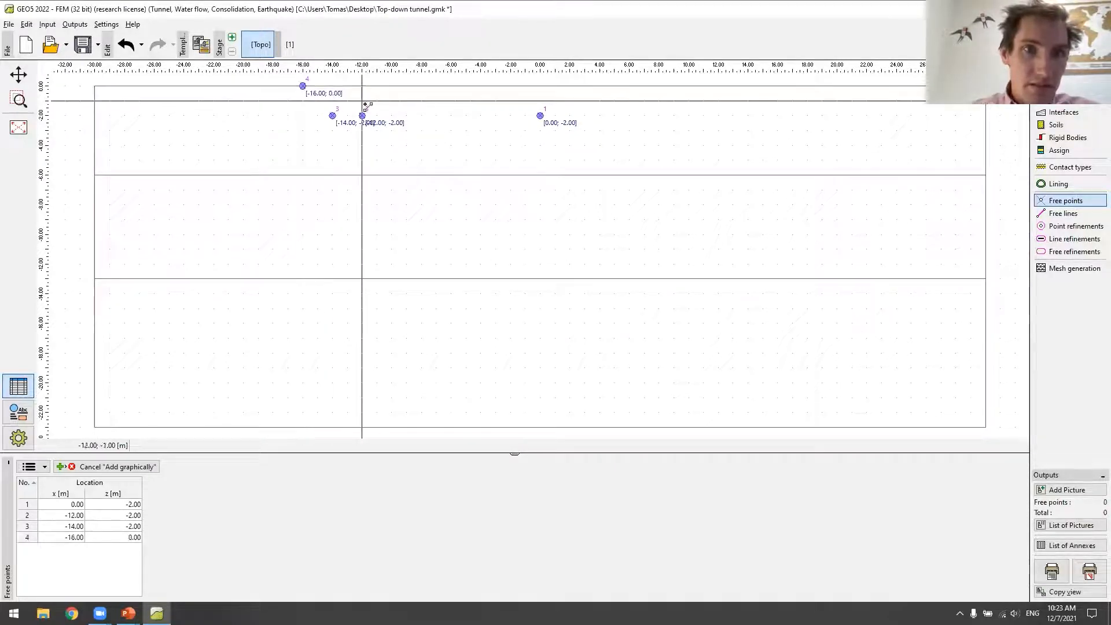
Add free points at [9, -2], [11, -2] and [13, 0] m for the other side of the excavation.
left_click(674, 116)
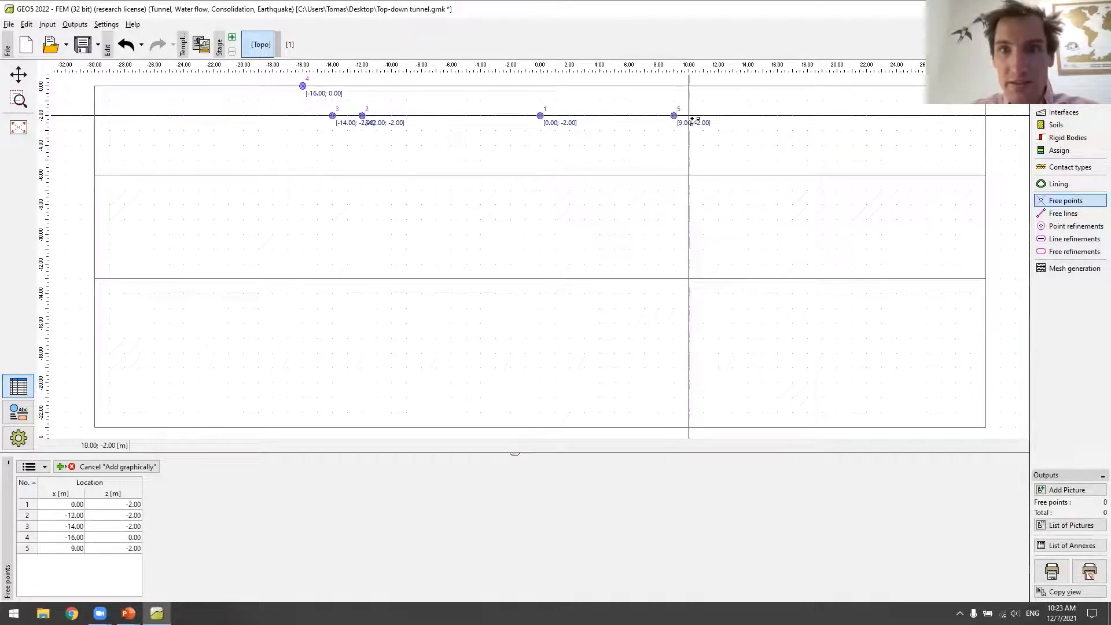
left_click(703, 116)
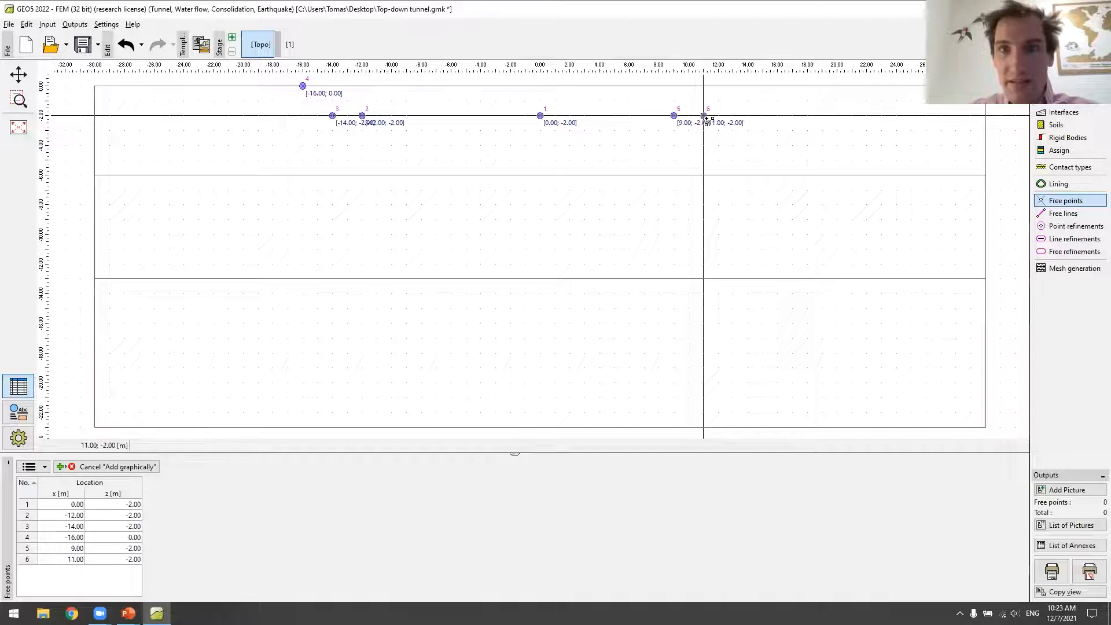
left_click(733, 86)
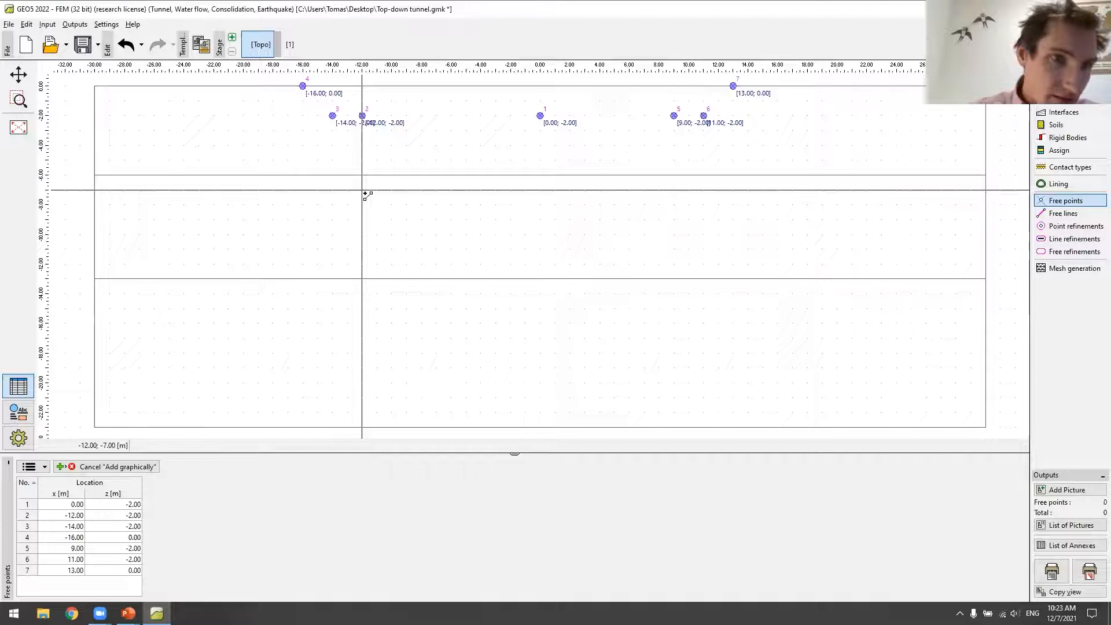
Add free points at x = -12, 0 and 9 m at both z = -10 m and z = -14 m.
left_click(362, 234)
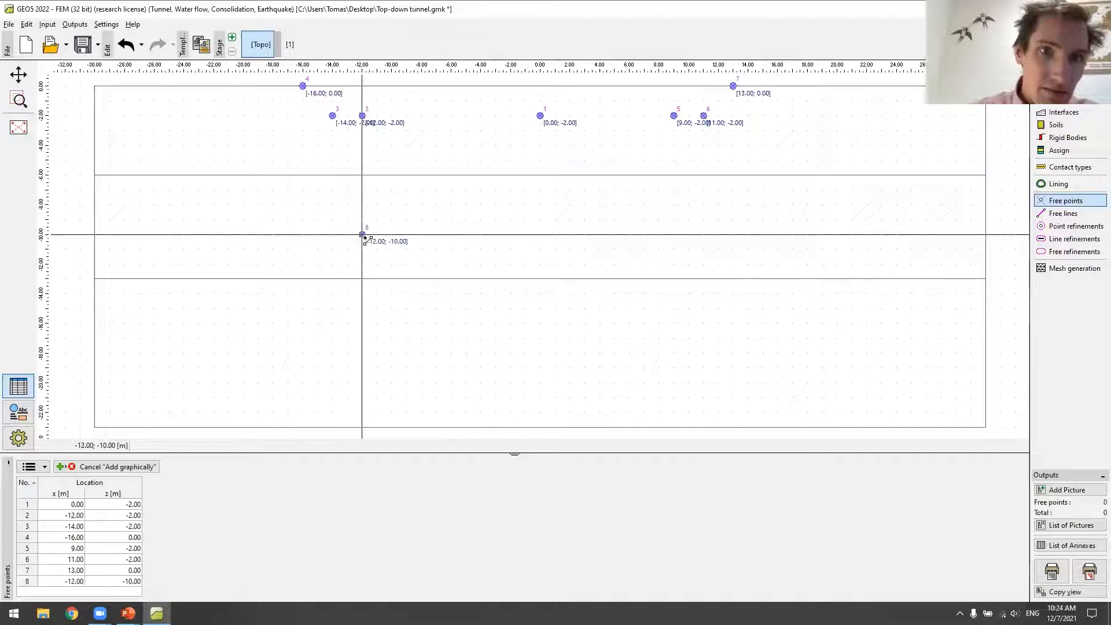
left_click(540, 235)
left_click(674, 235)
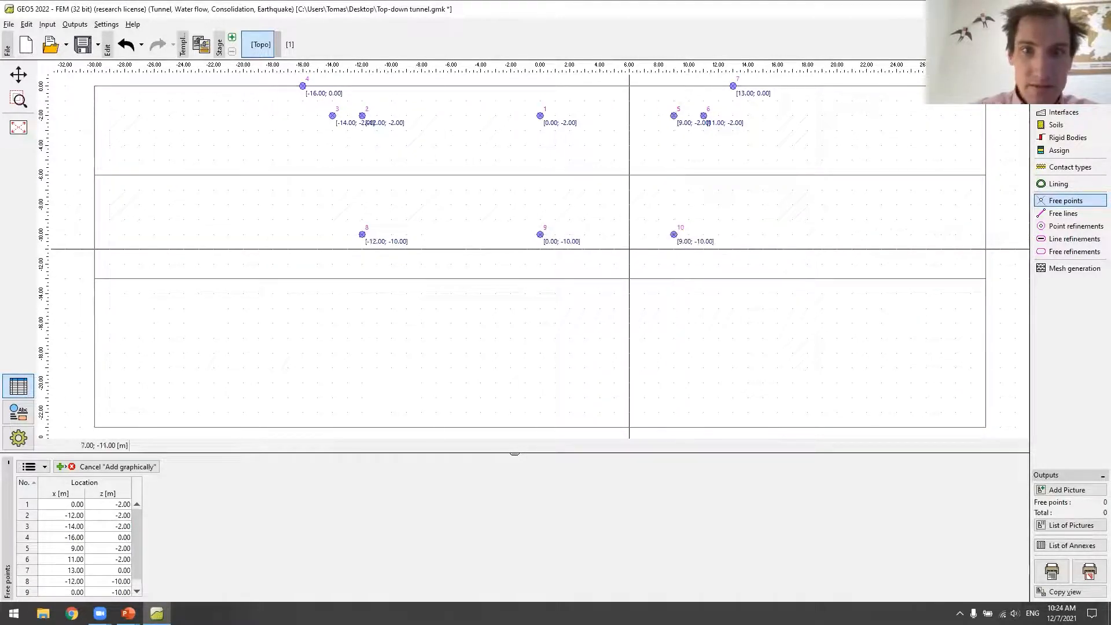
left_click(362, 294)
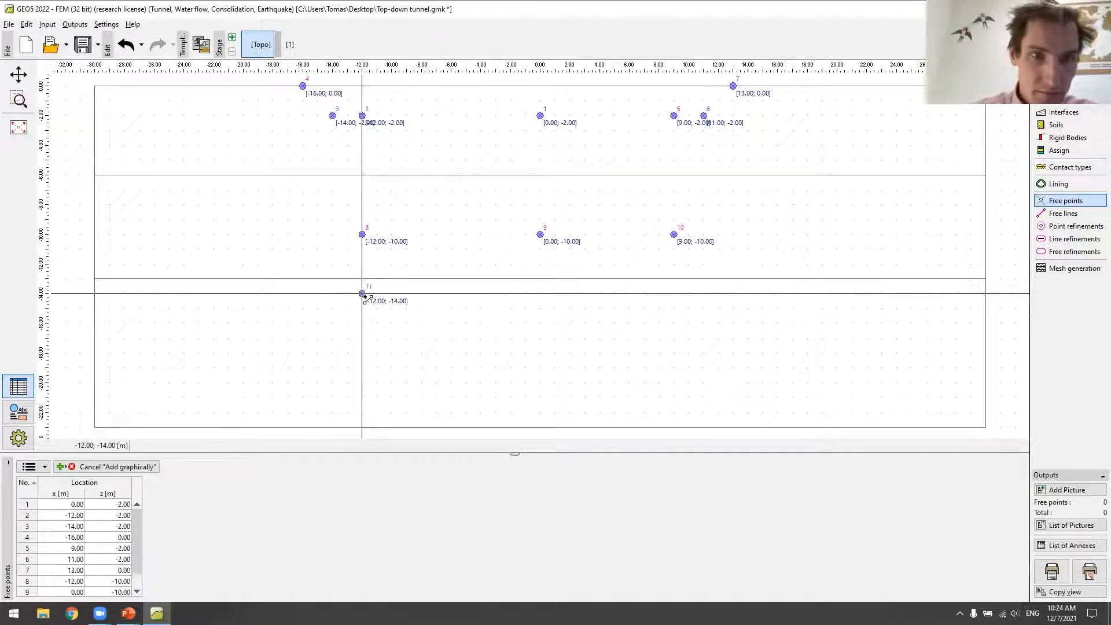
left_click(540, 294)
left_click(673, 294)
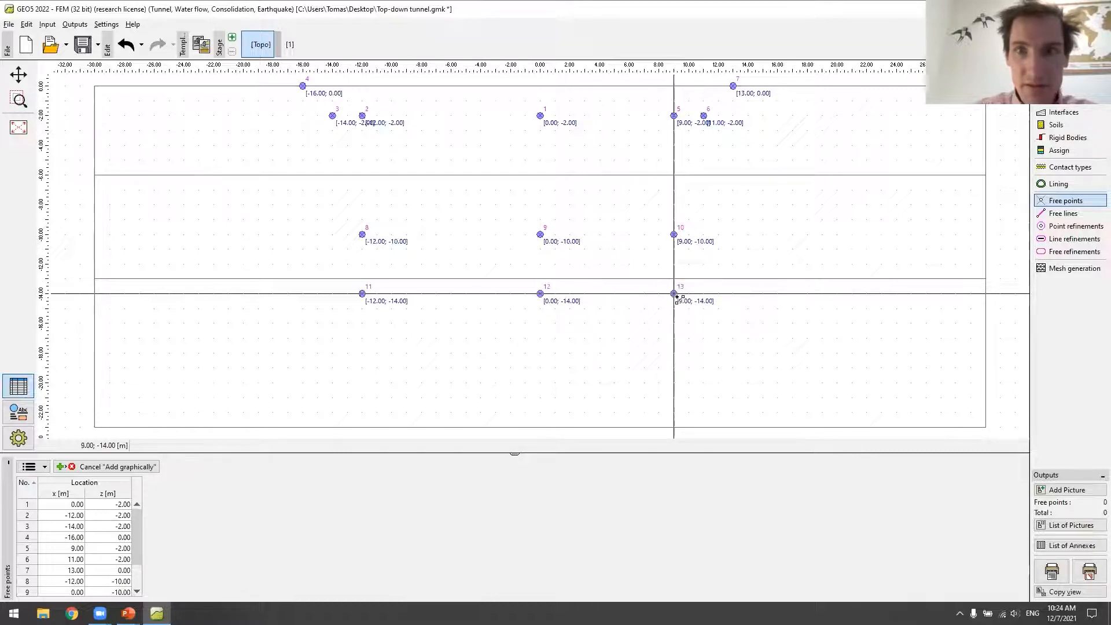
Draw free line segments along the excavation outline through [-16, 0], [-14, -2], [-12, -2], [0, -2], [9, -2], [11, -2] and [13, 0] m.
left_click(1071, 214)
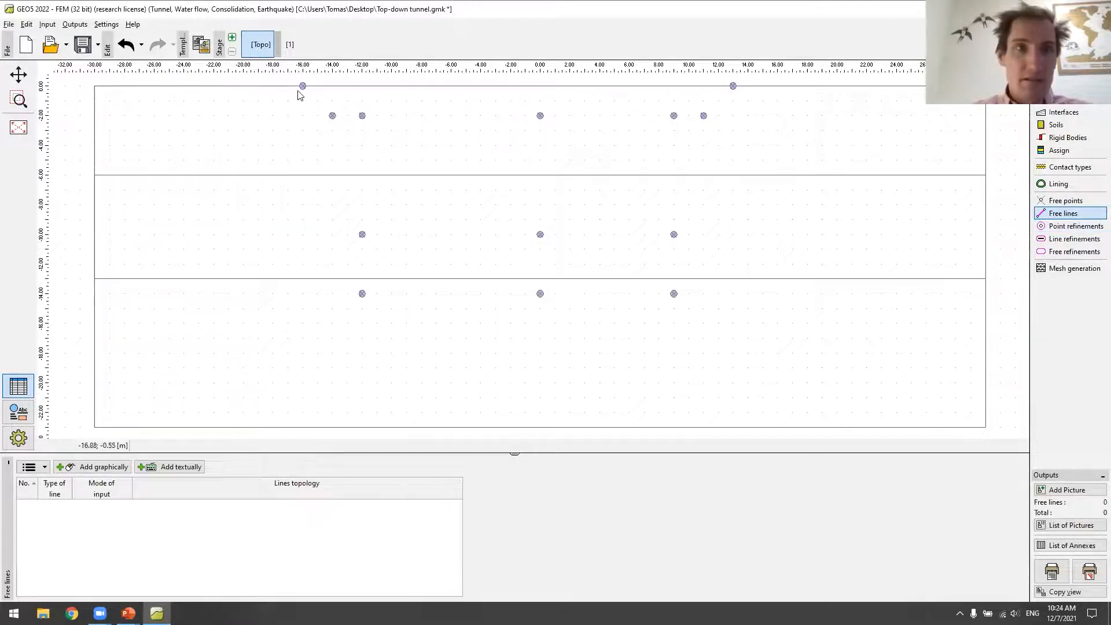
left_click(109, 465)
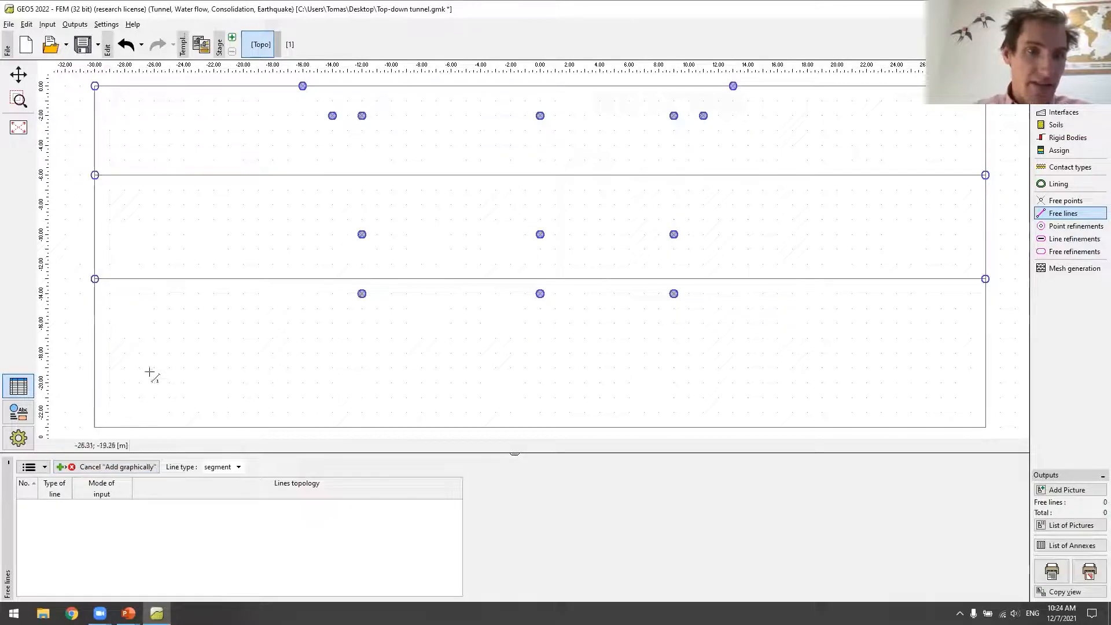
left_click(302, 85)
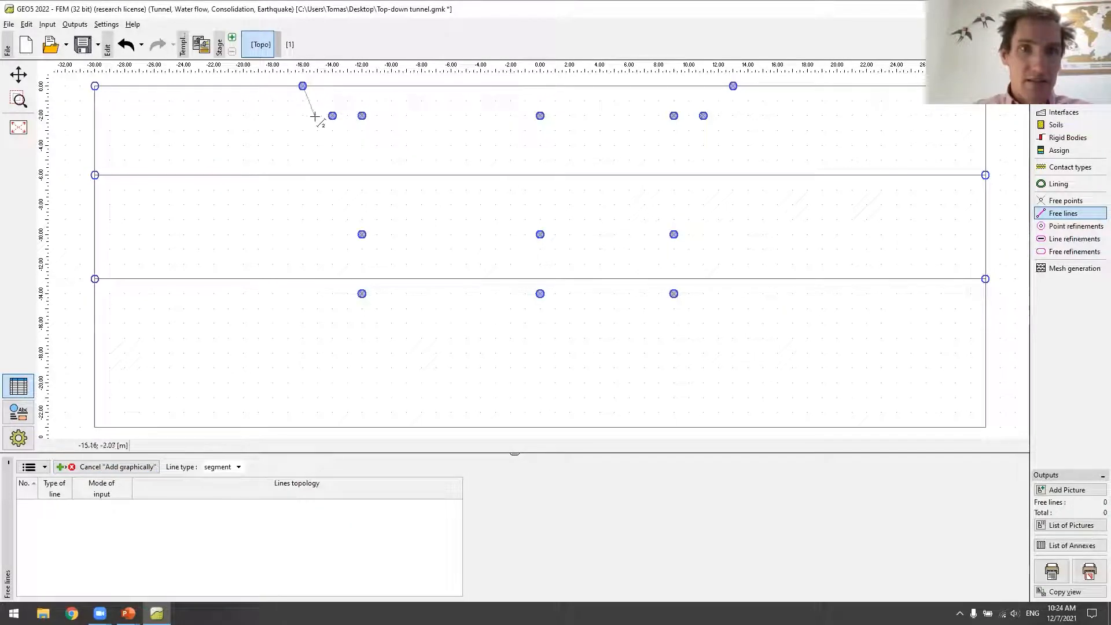
left_click(332, 115)
left_click(333, 115)
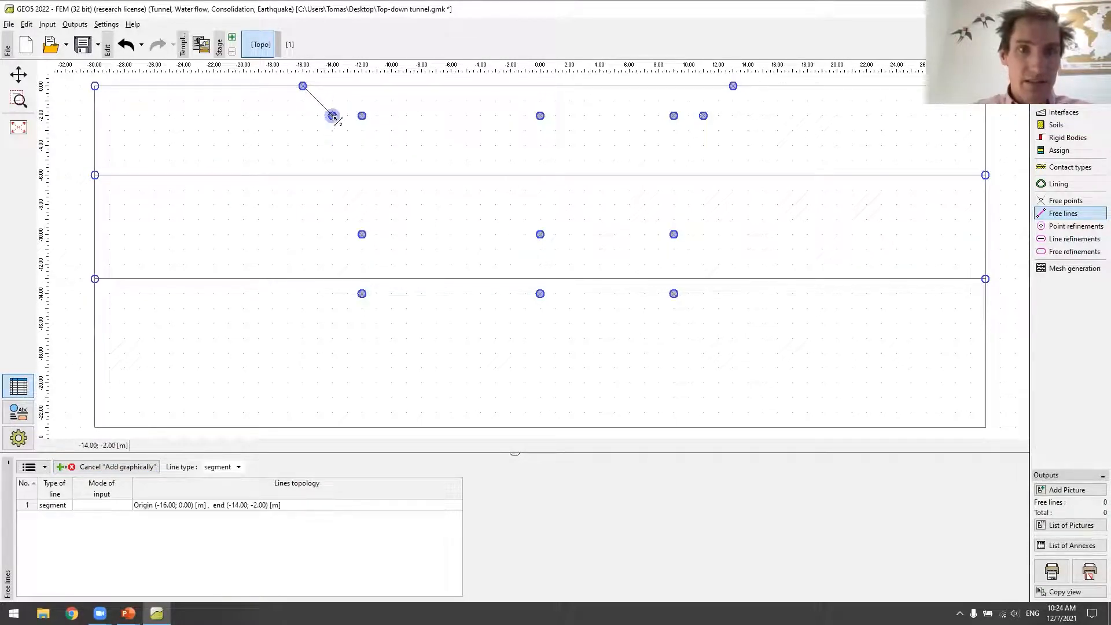
left_click(361, 116)
left_click(362, 116)
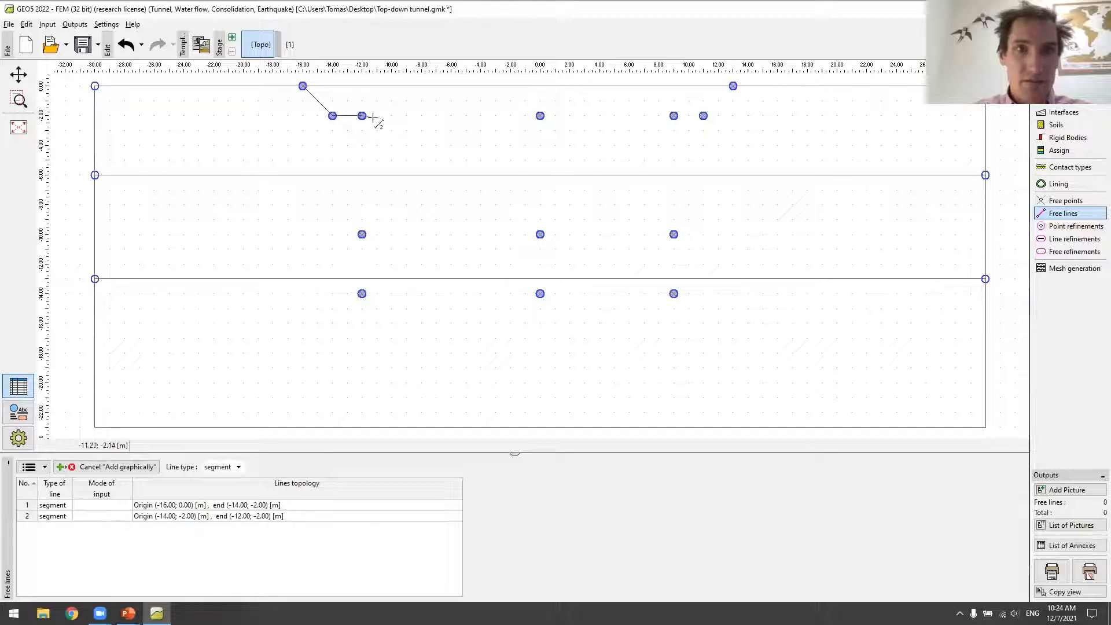
left_click(539, 116)
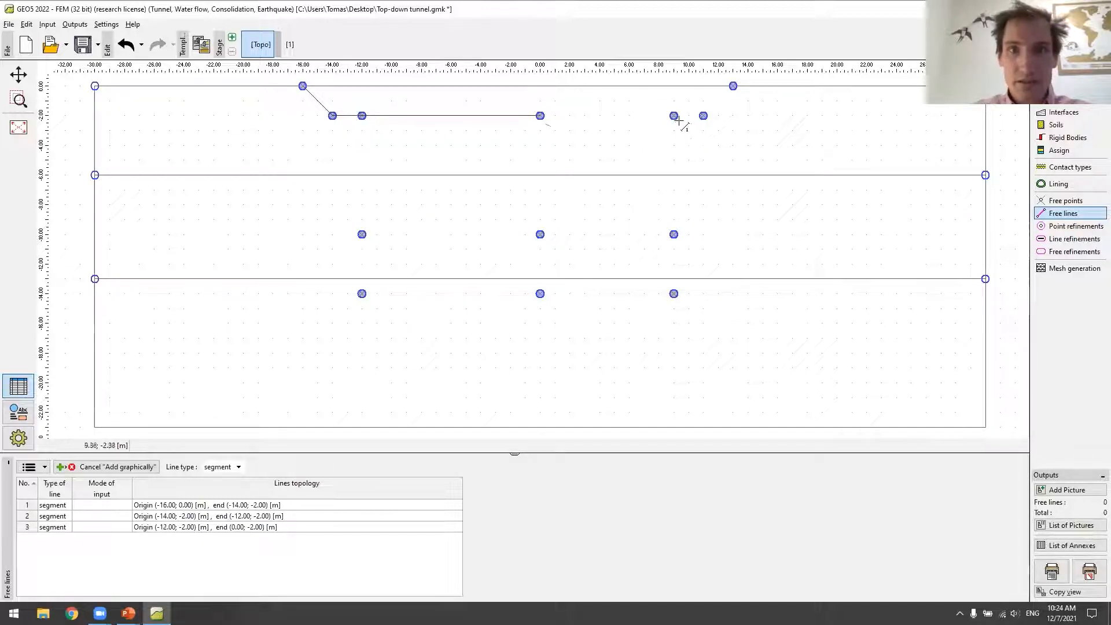
left_click(540, 116)
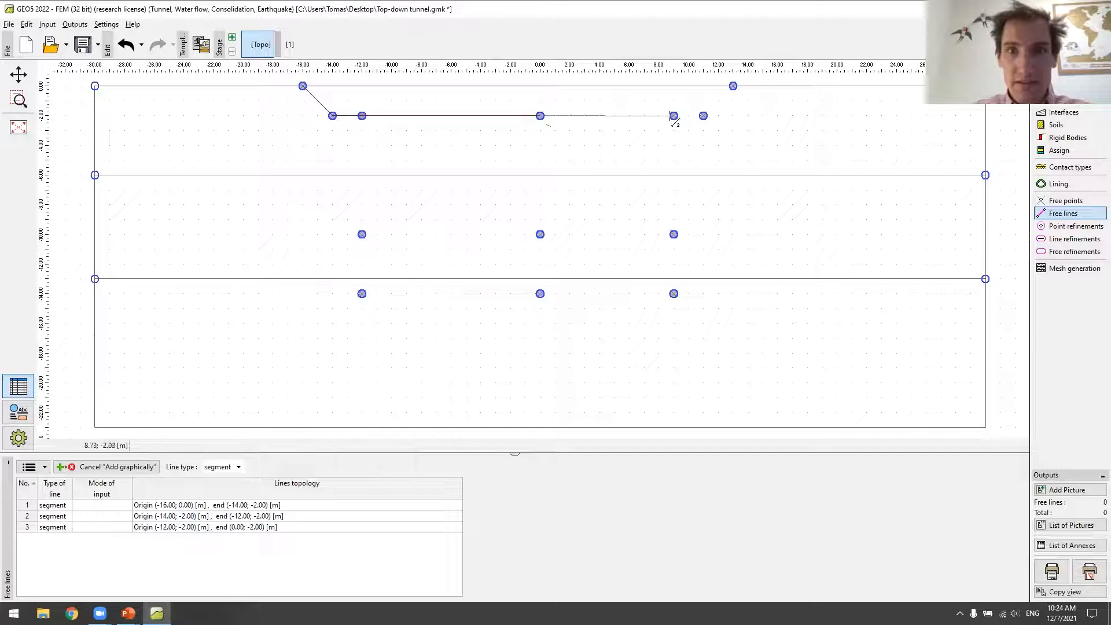
left_click(674, 115)
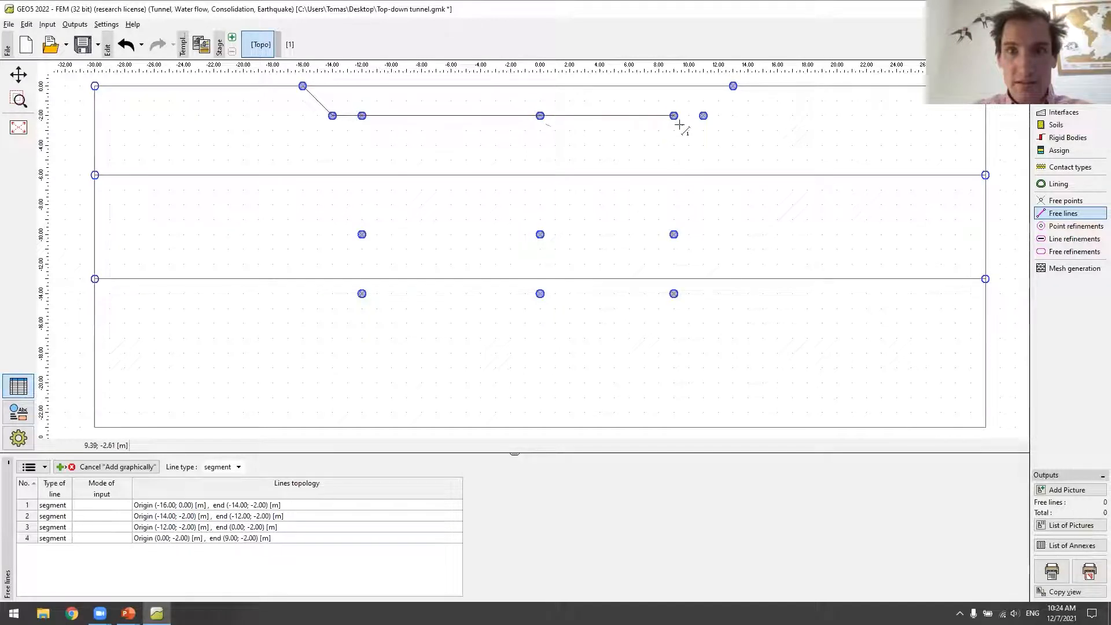
left_click(703, 116)
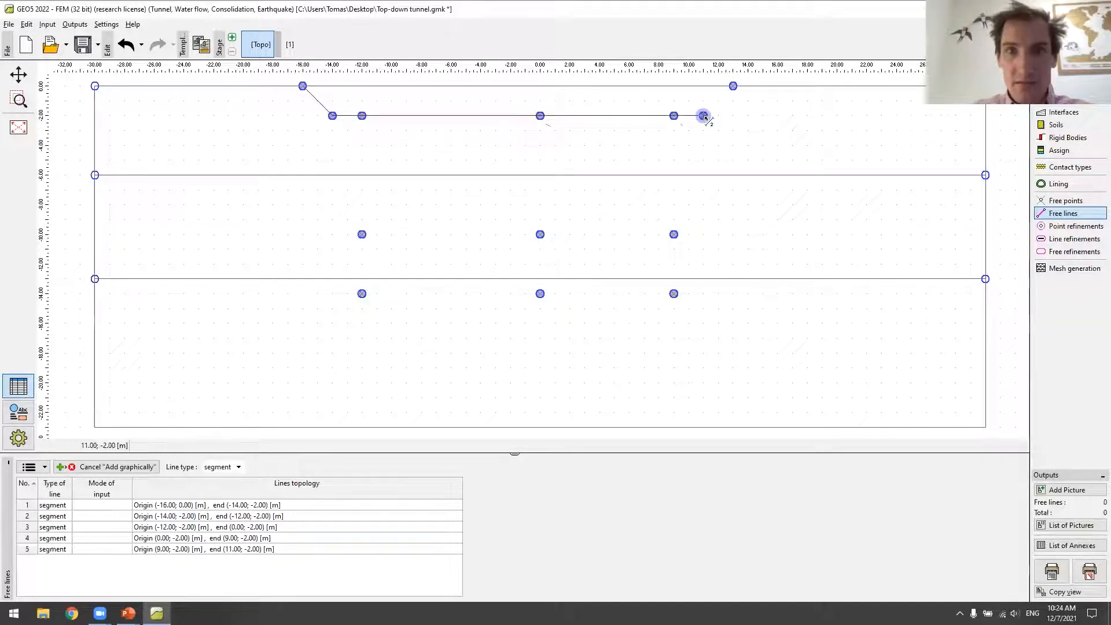
left_click(733, 86)
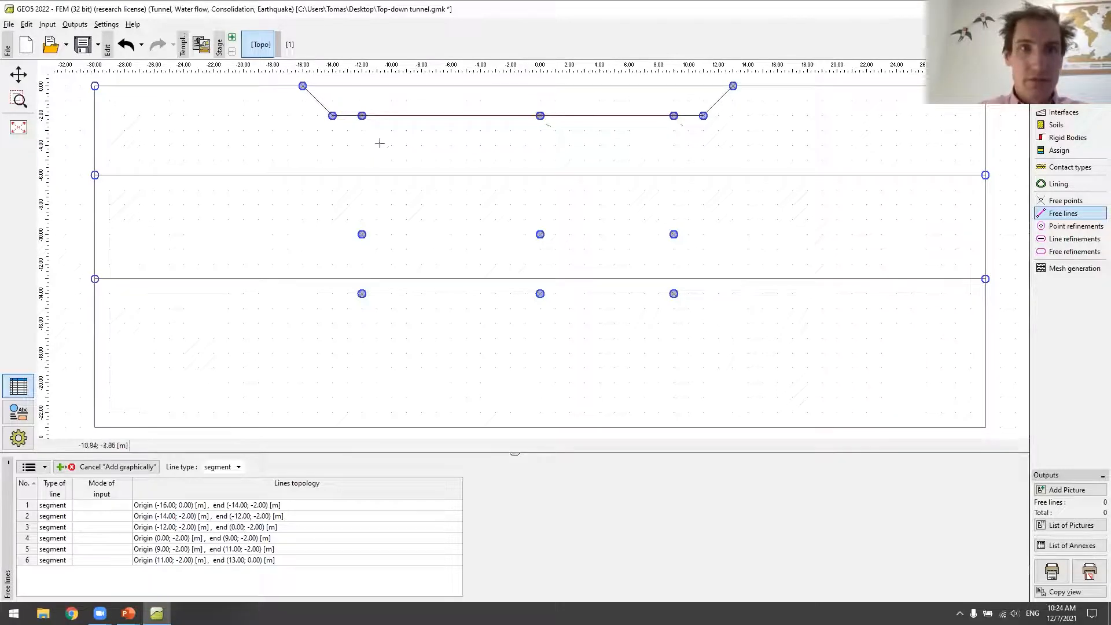
Draw vertical free lines for the three walls at x = -12, 0 and 9 m, from z = -2 through -10 to -14 m.
left_click(361, 116)
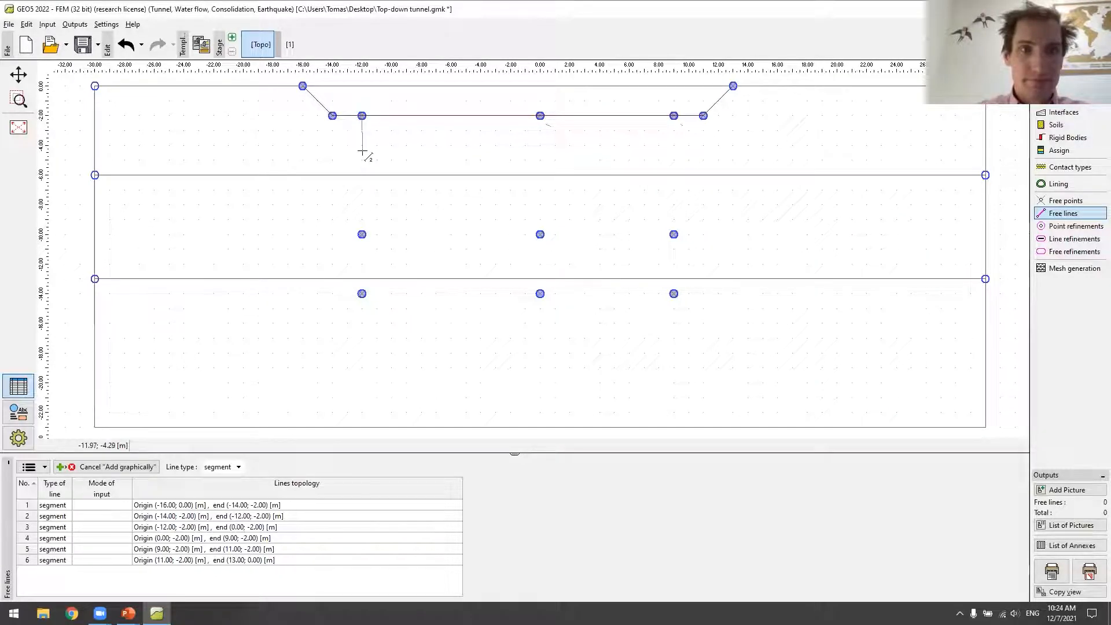
left_click(361, 234)
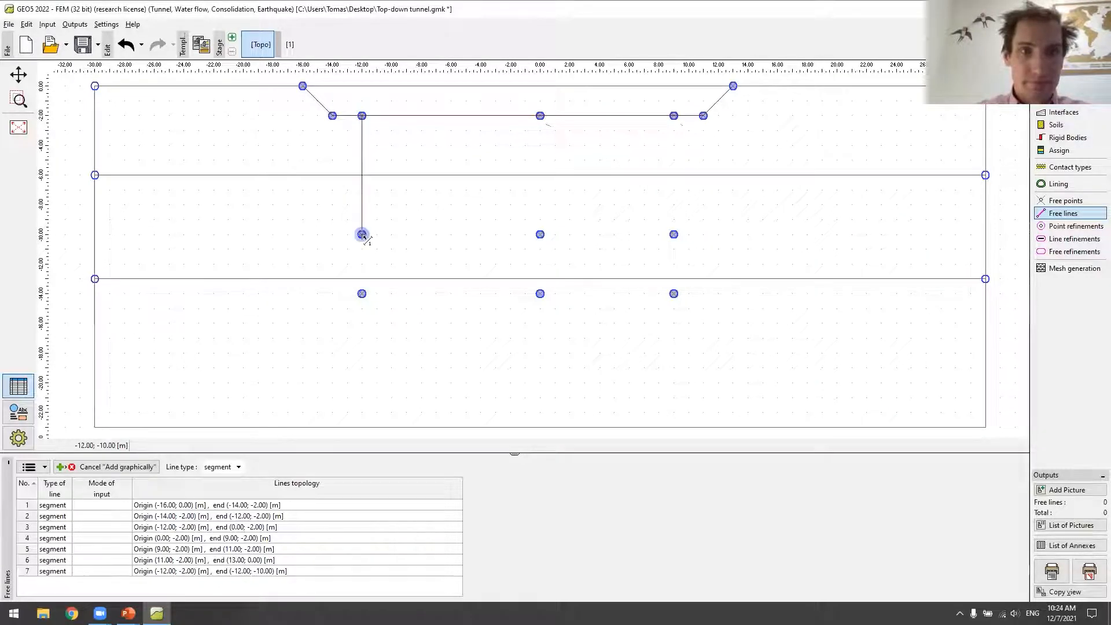
left_click(361, 293)
left_click(540, 115)
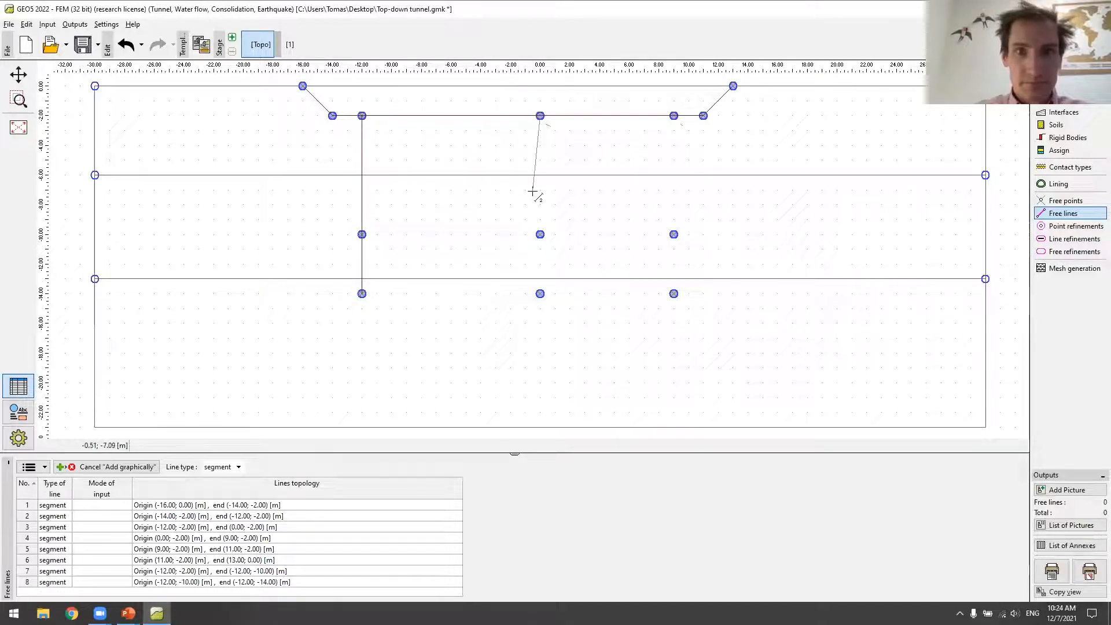
left_click(540, 234)
left_click(540, 293)
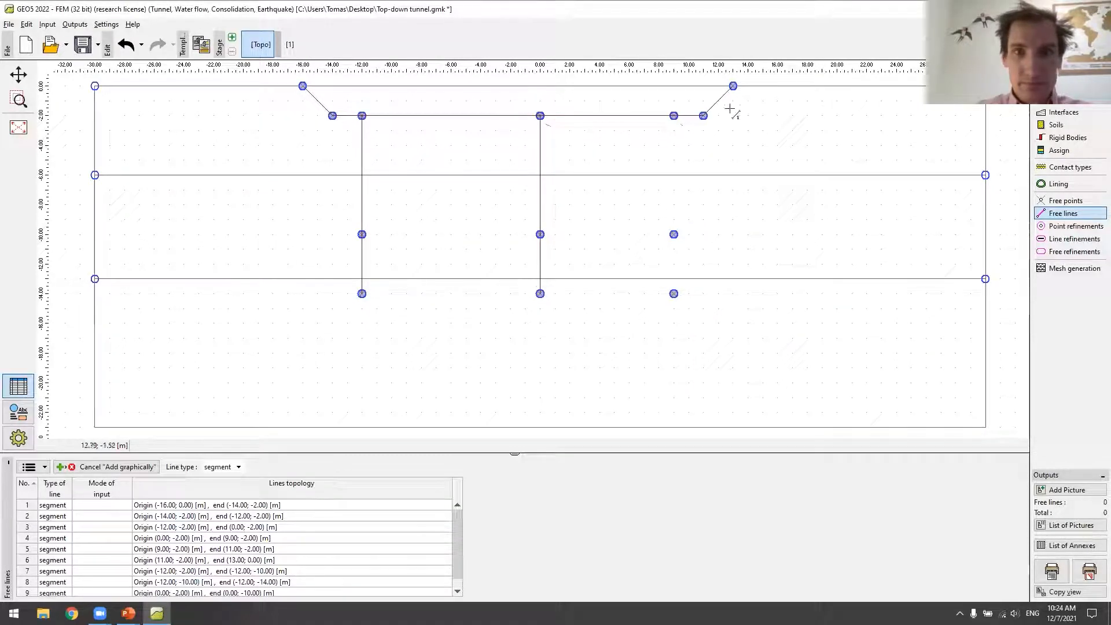
left_click(674, 115)
left_click(673, 234)
left_click(674, 294)
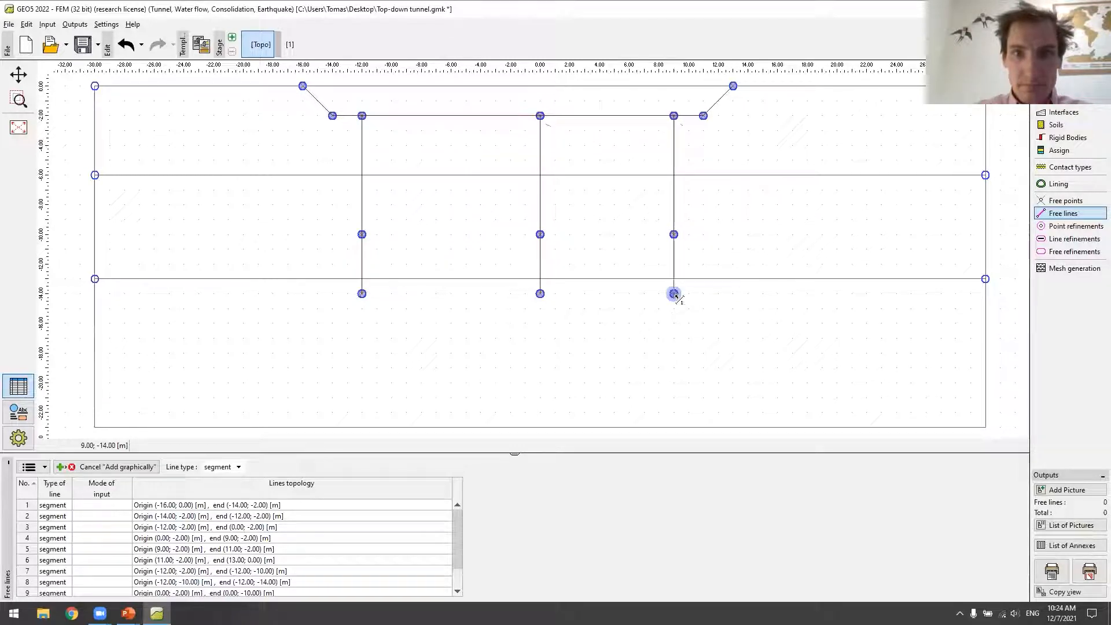
Draw the horizontal free lines at z = -10 m connecting x = -12, 0 and 9 m, and finish adding lines.
left_click(362, 234)
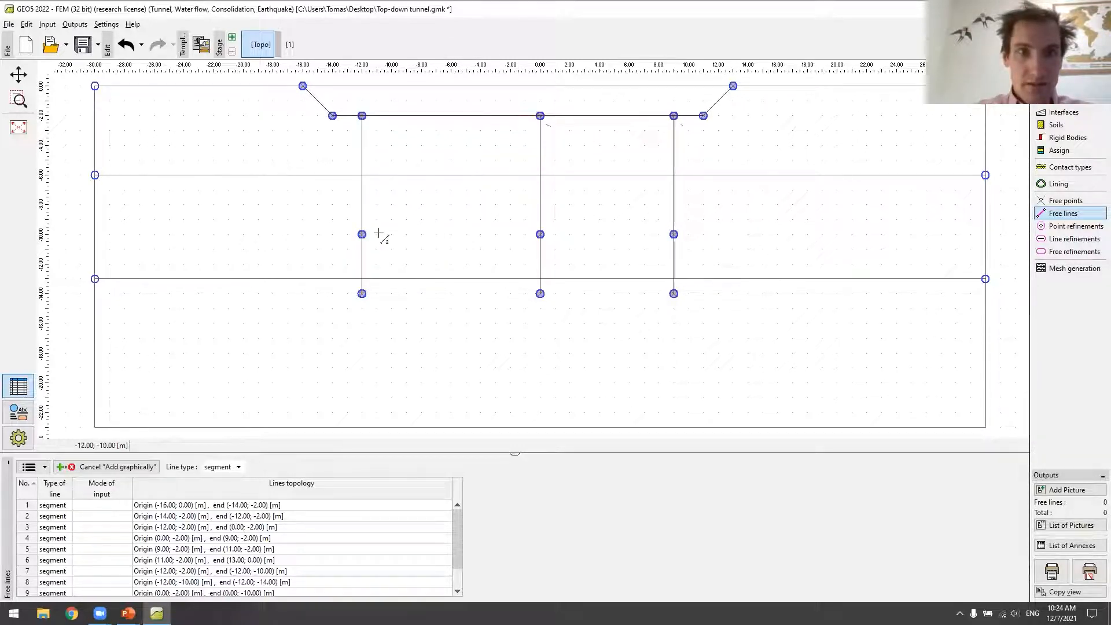
left_click(539, 235)
left_click(673, 234)
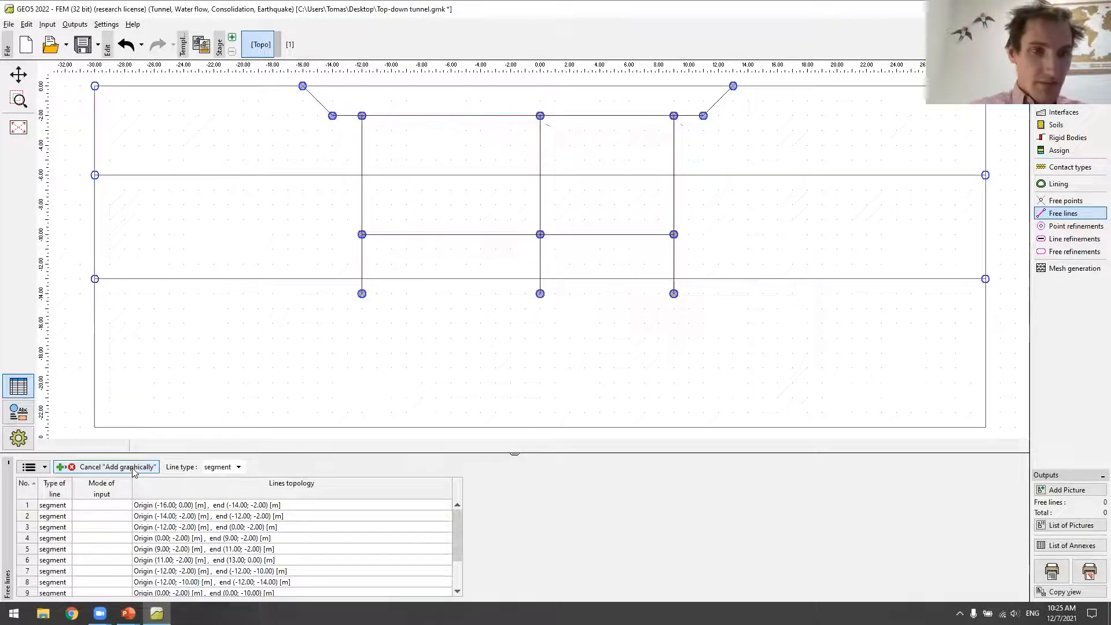
left_click(104, 467)
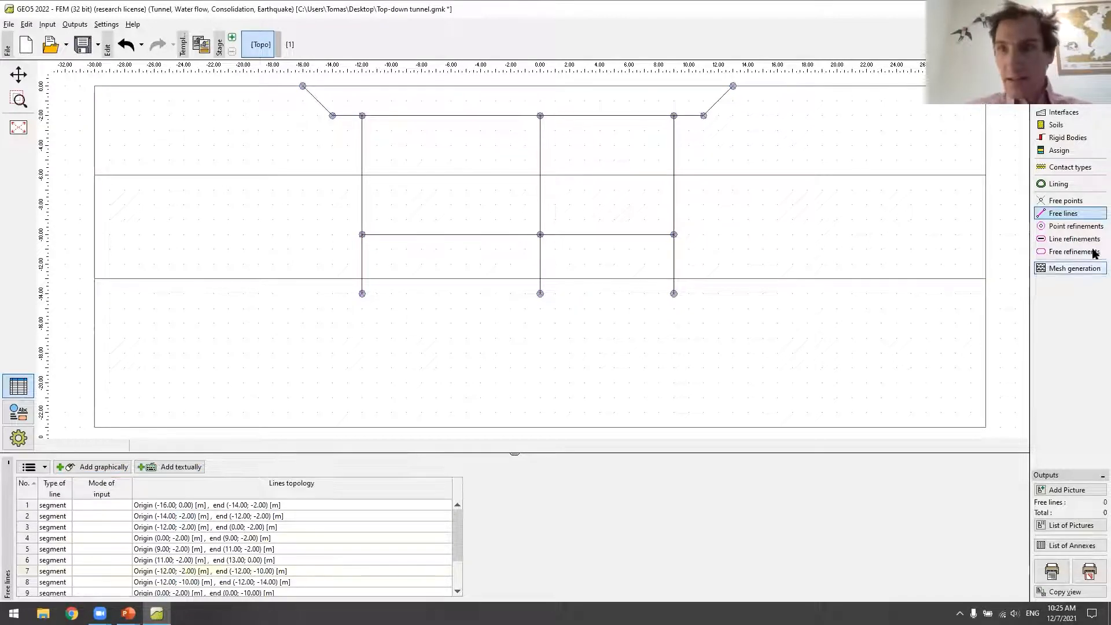
Generate the finite element mesh with an edge length of 1.00 m.
left_click(1064, 271)
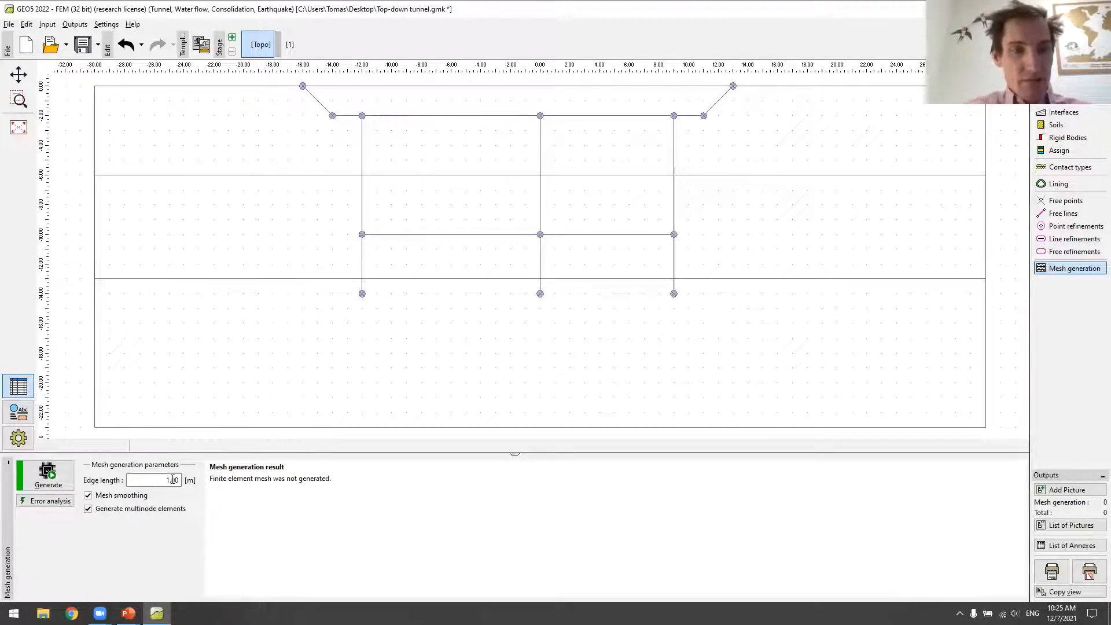
left_click(51, 477)
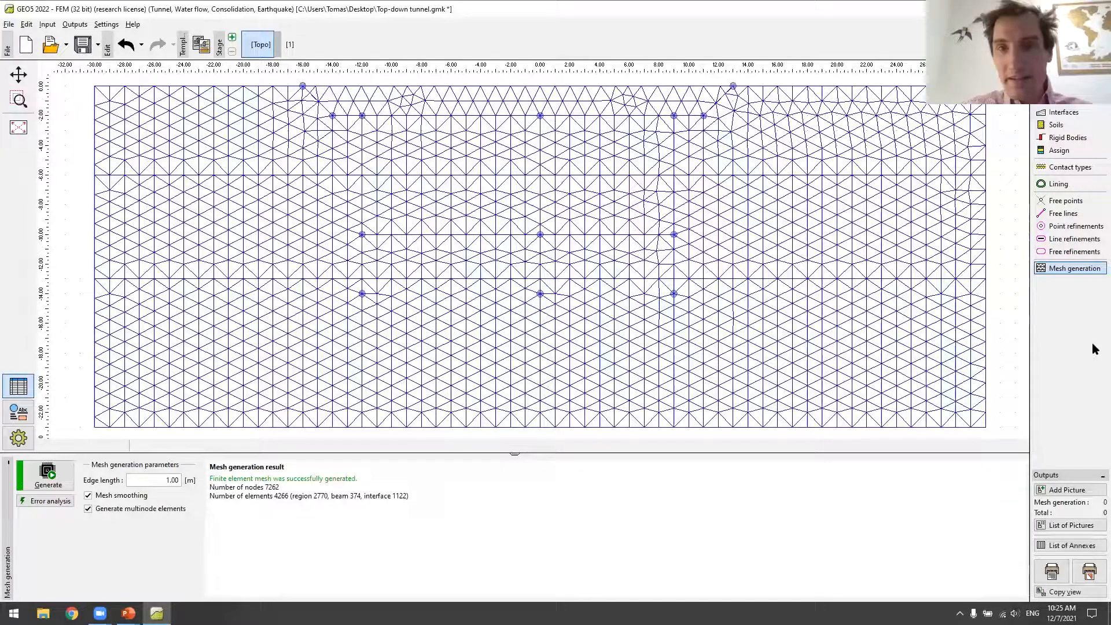
Add a line refinement on the left project boundary with radius 12 m and length 4 m.
left_click(1073, 239)
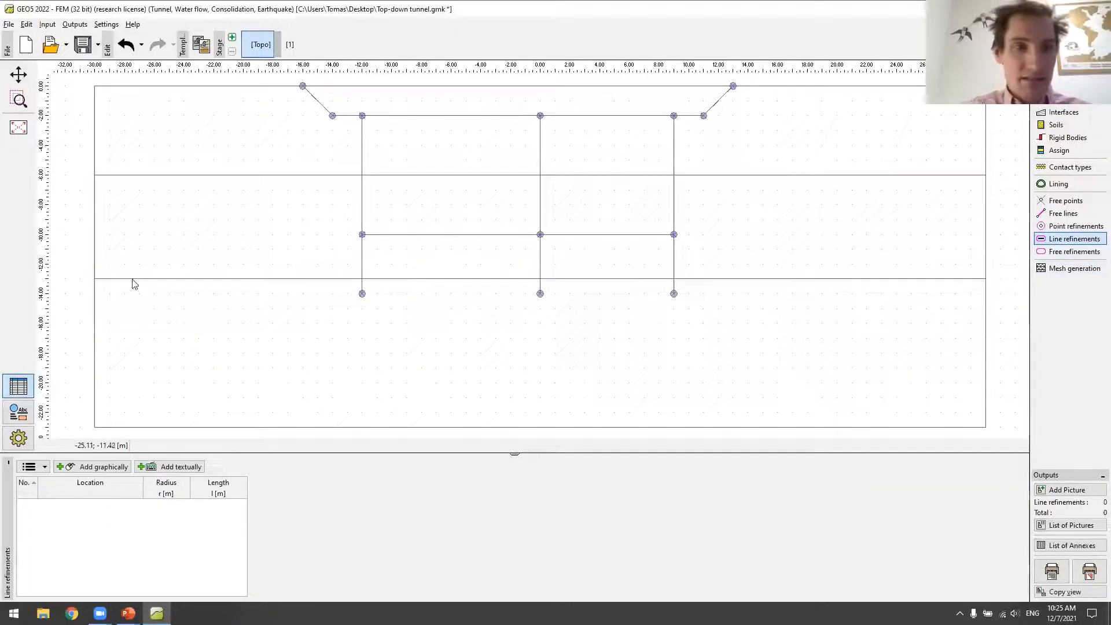
left_click(84, 466)
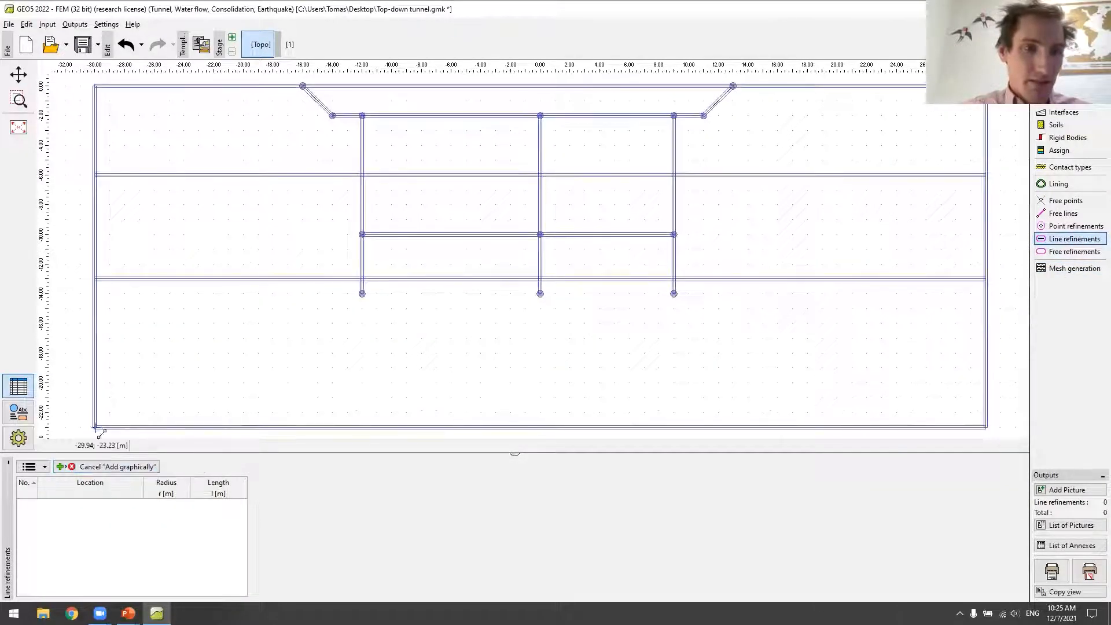
left_click(97, 370)
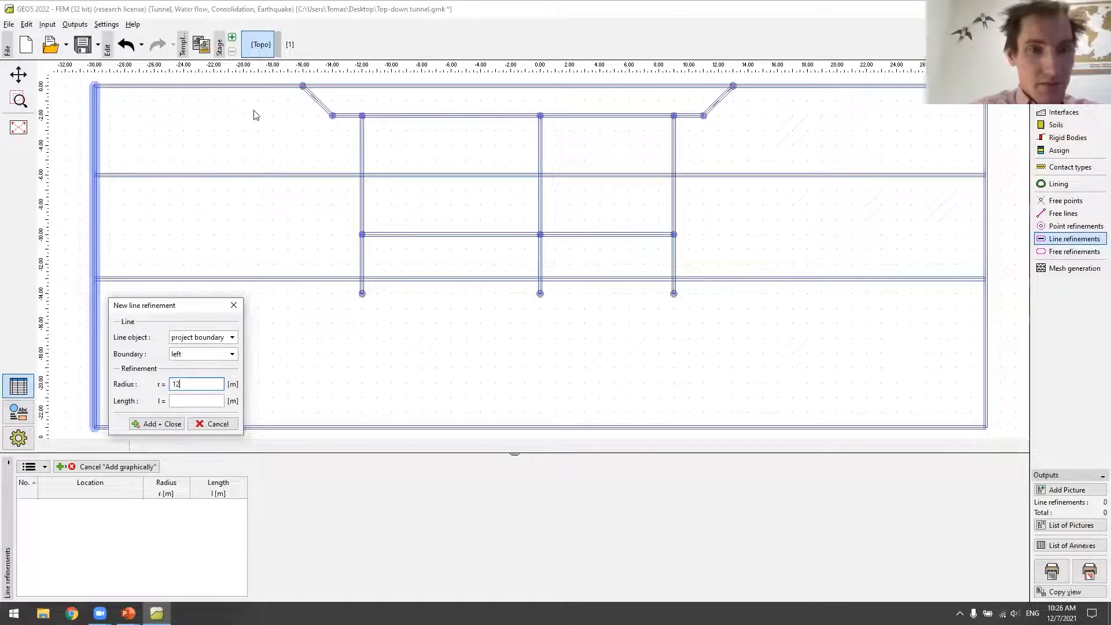
left_click(202, 401)
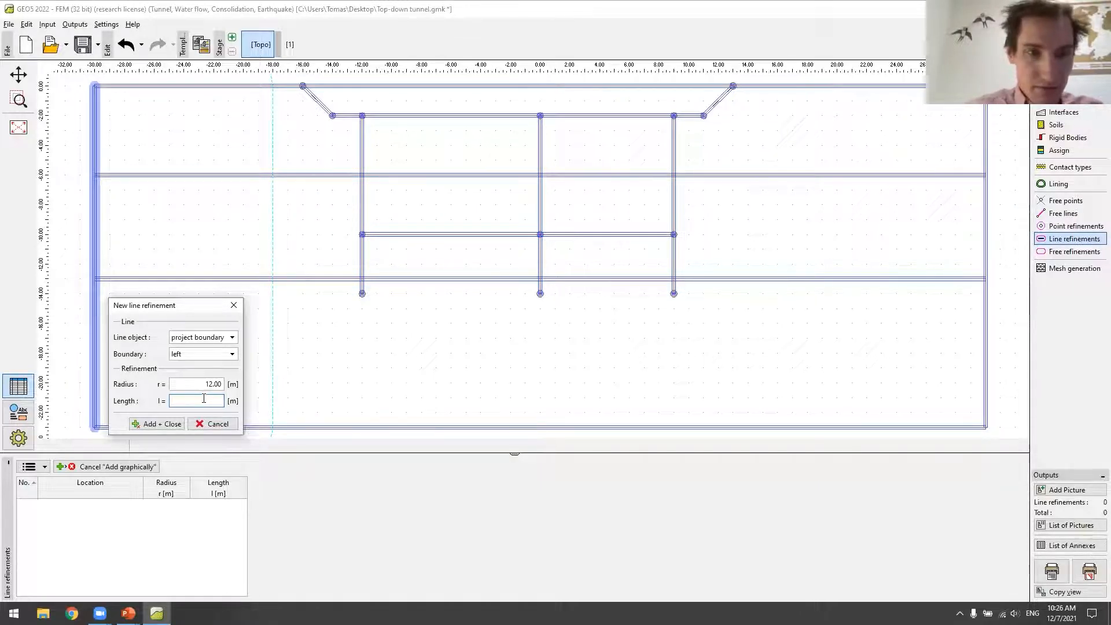
left_click(172, 426)
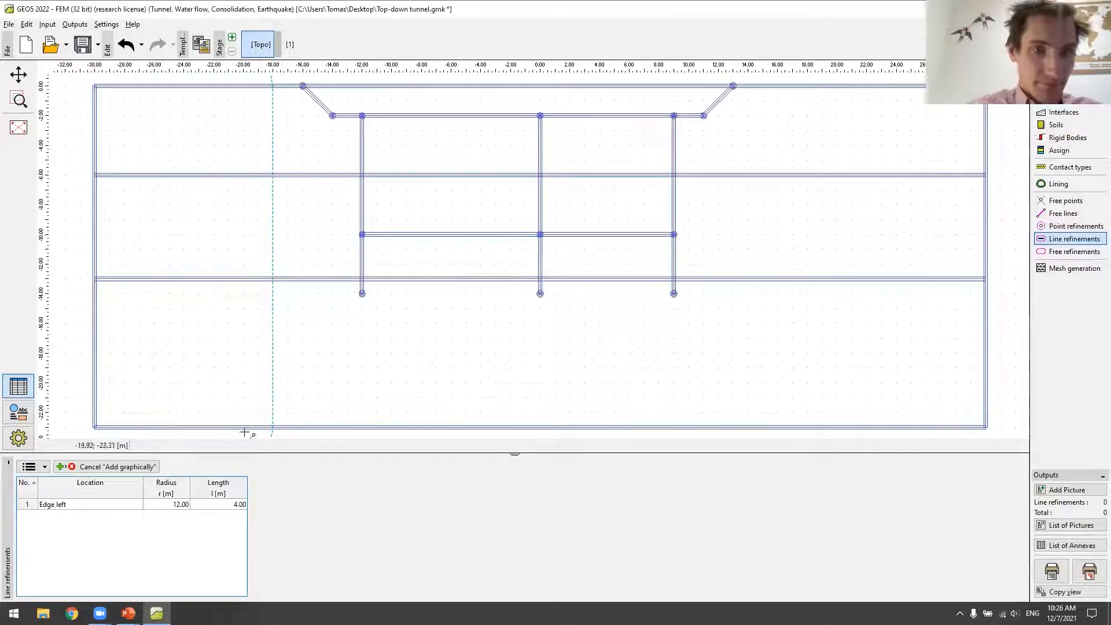
Add a line refinement on the right project boundary with radius 12 m and length 4 m.
left_click(985, 271)
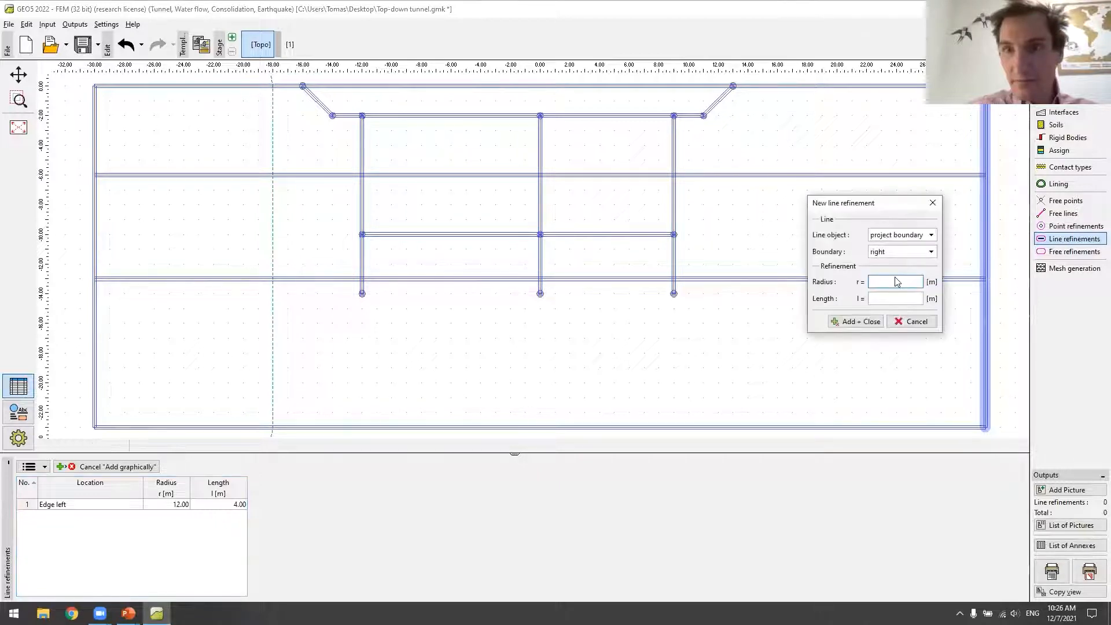
type("12")
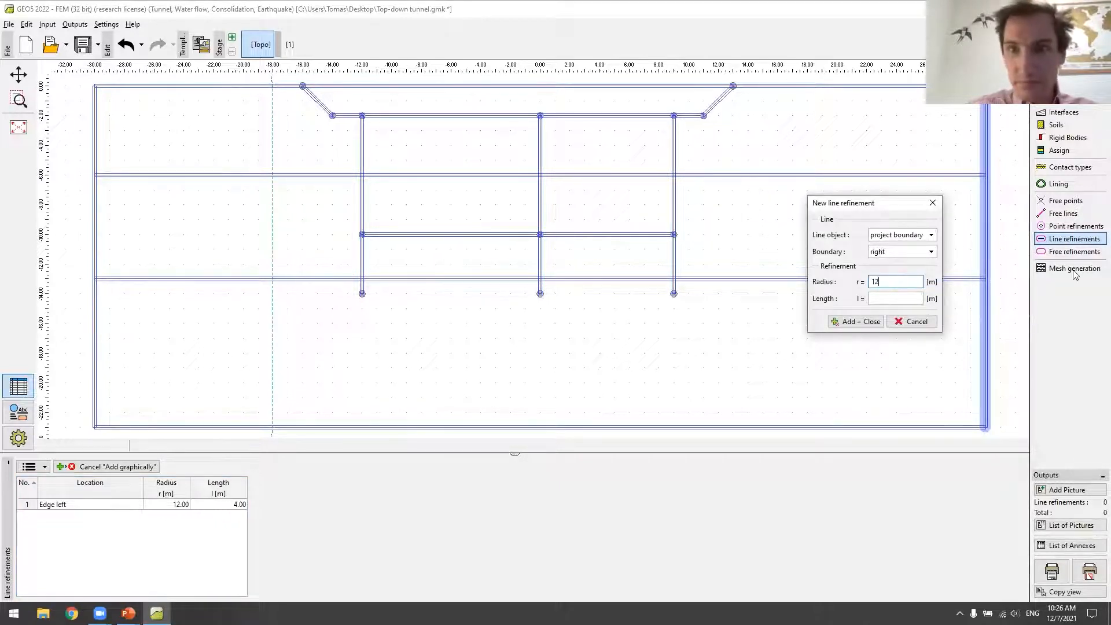
left_click(904, 298)
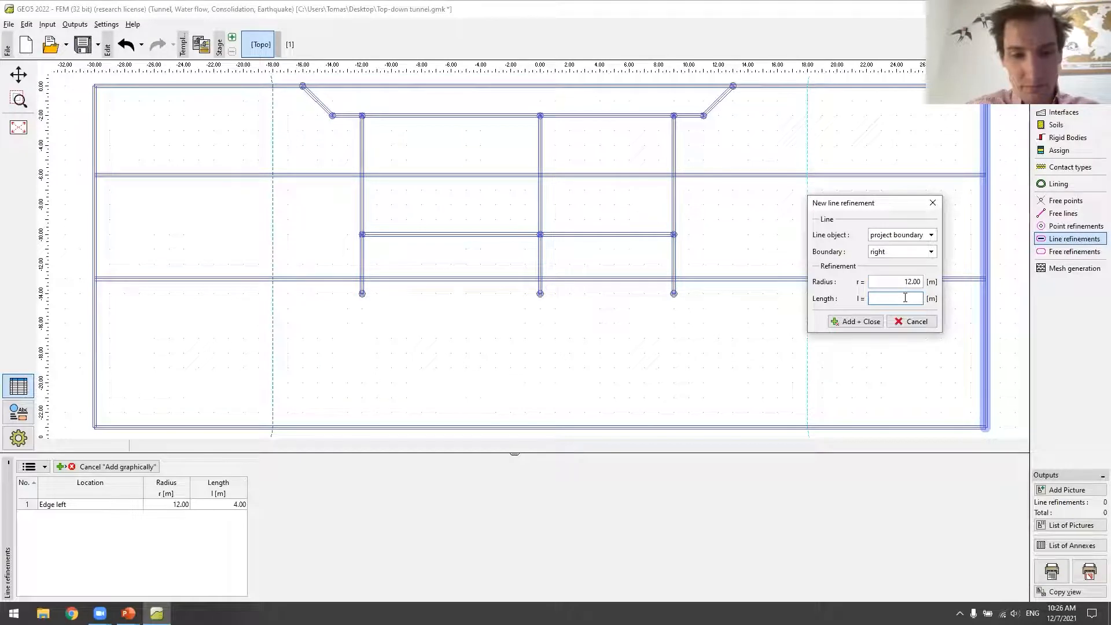
type("4")
left_click(866, 324)
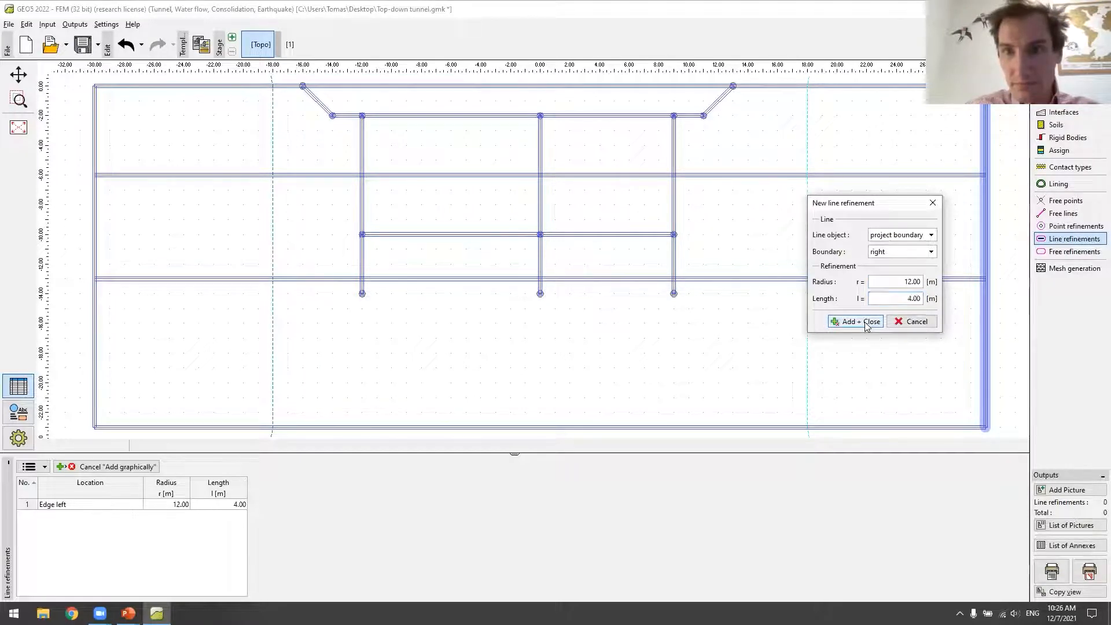
Add a line refinement on the bottom project boundary with radius 8 m and length 4 m.
left_click(361, 429)
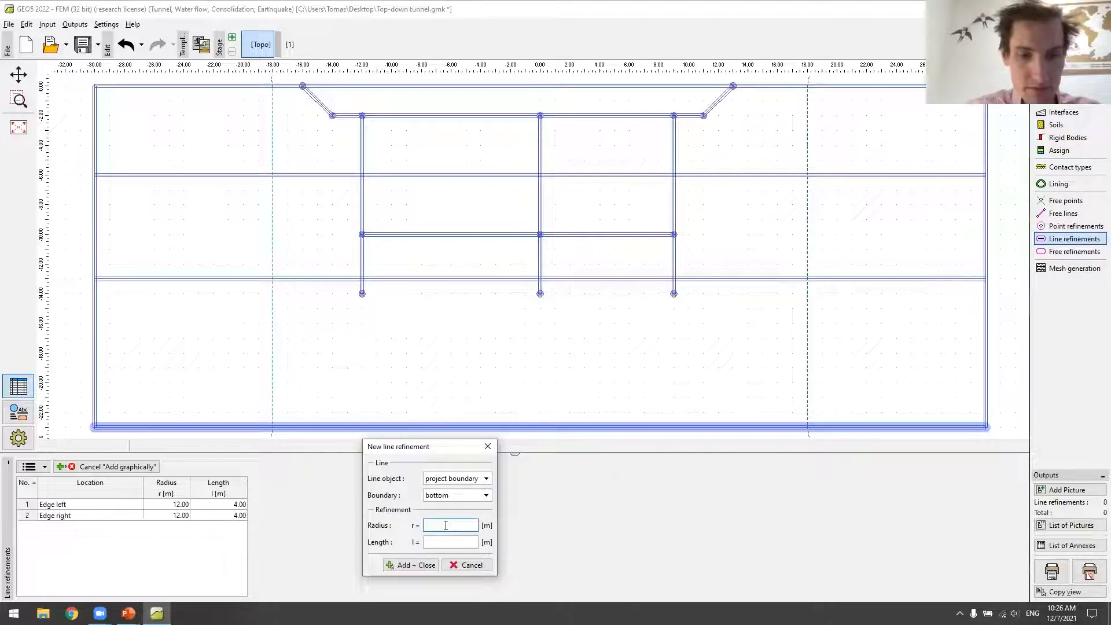
type("8")
left_click(446, 543)
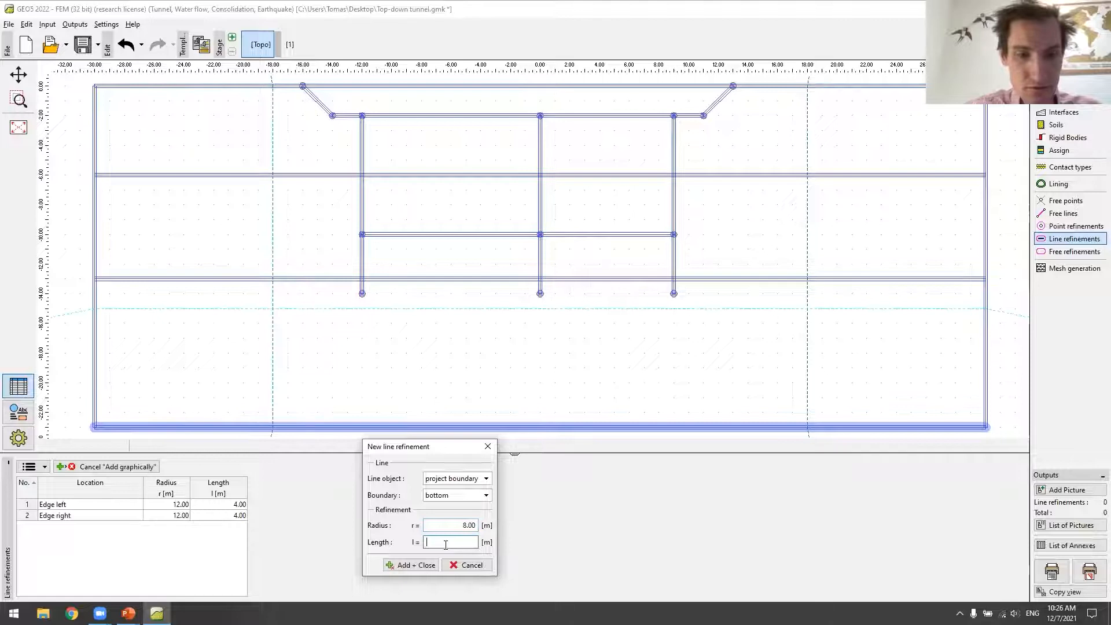
left_click(422, 565)
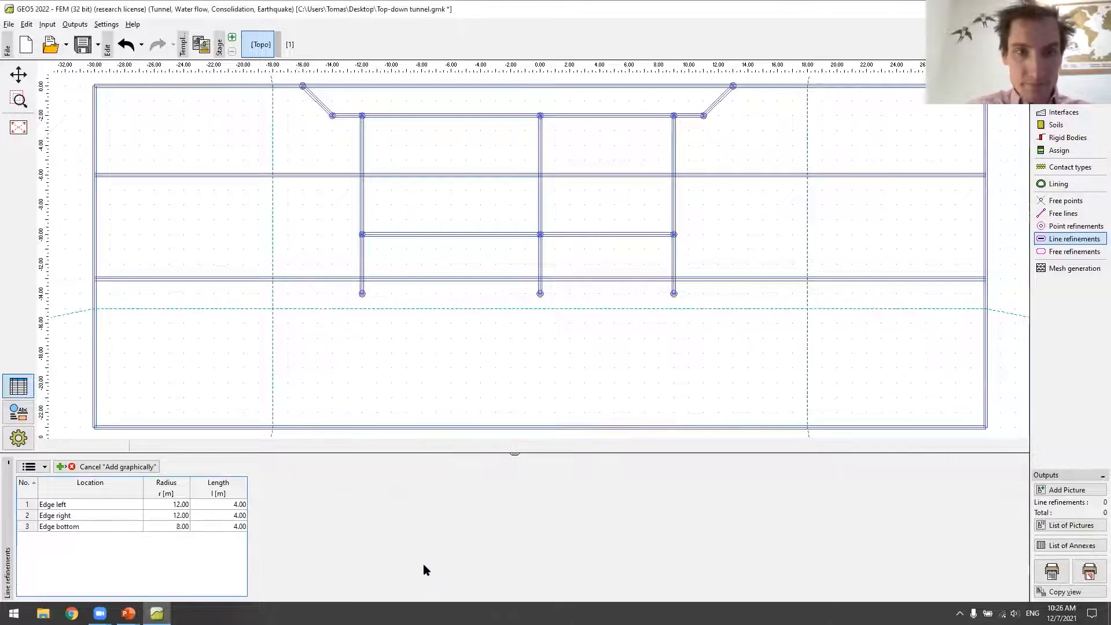
Regenerate the mesh with the line refinements at 1.00 m edge length and switch to construction stage 1.
left_click(1073, 270)
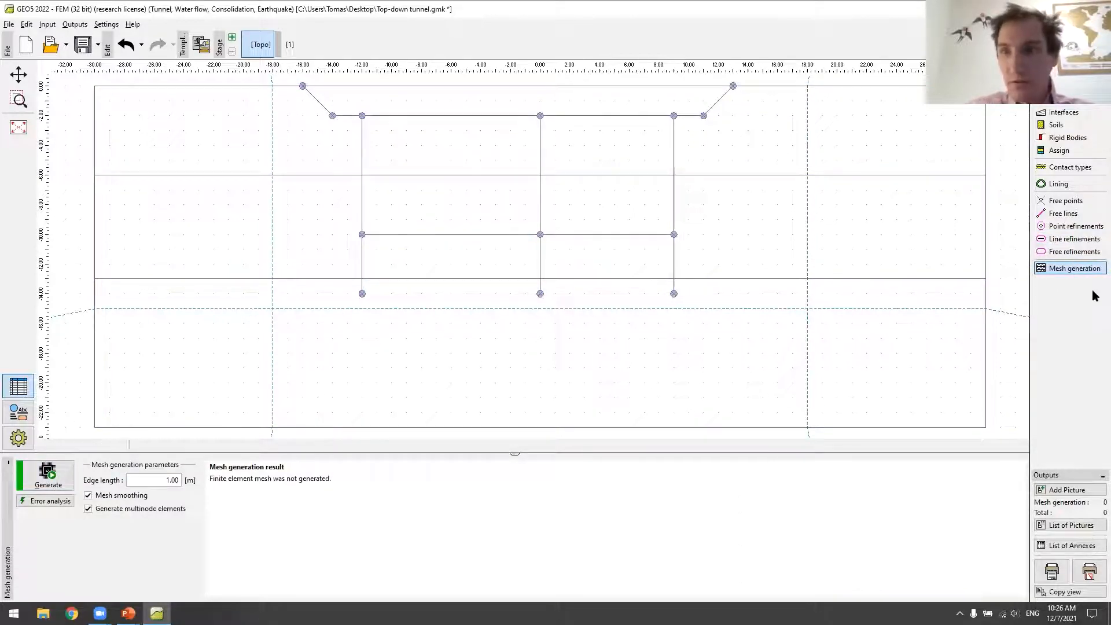
left_click(48, 475)
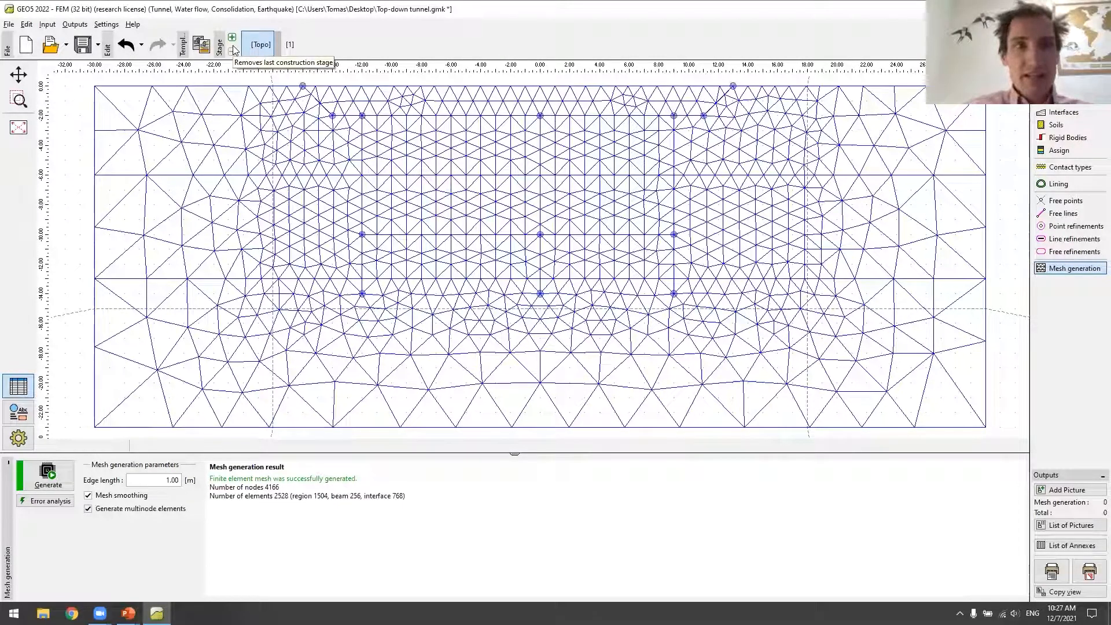
left_click(287, 52)
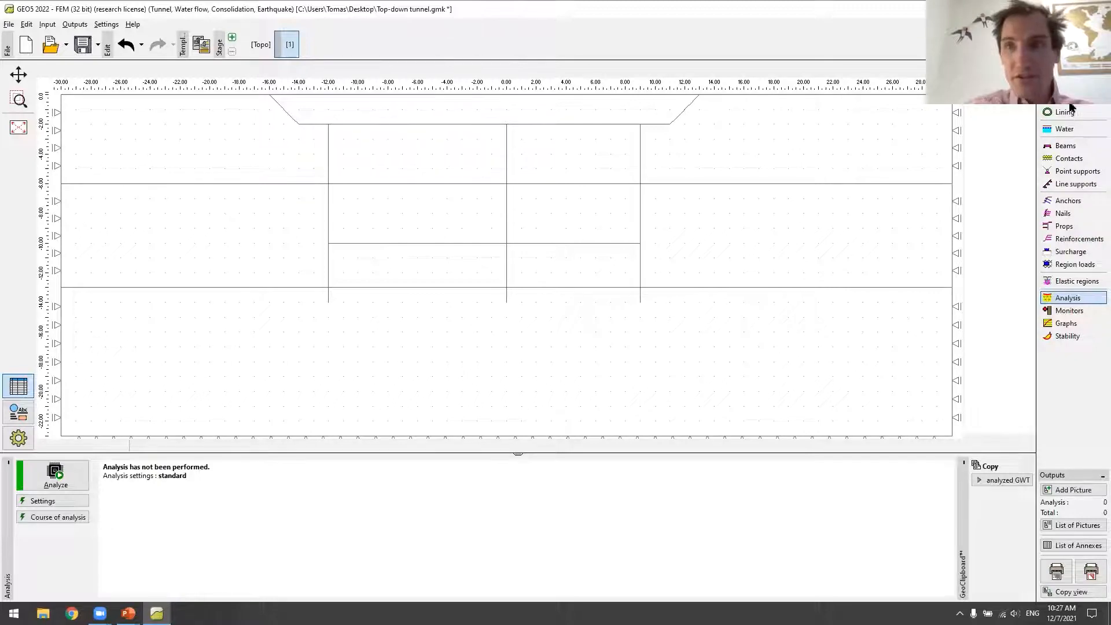
Review the region activity, soil assignment and water settings of construction stage 1.
left_click(1065, 85)
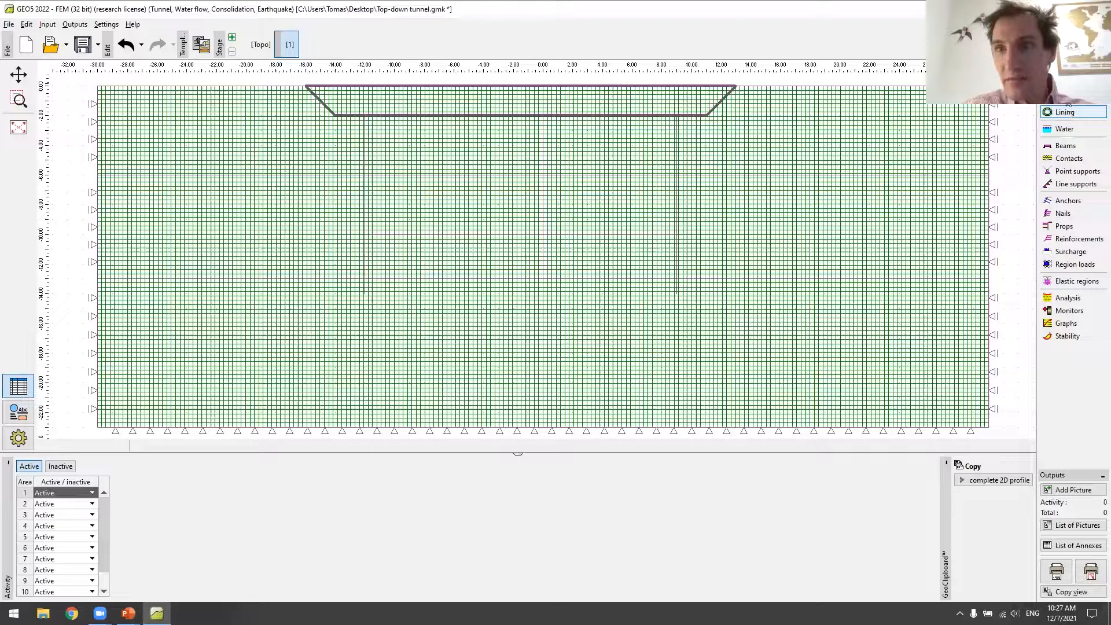
left_click(1065, 96)
left_click(1065, 84)
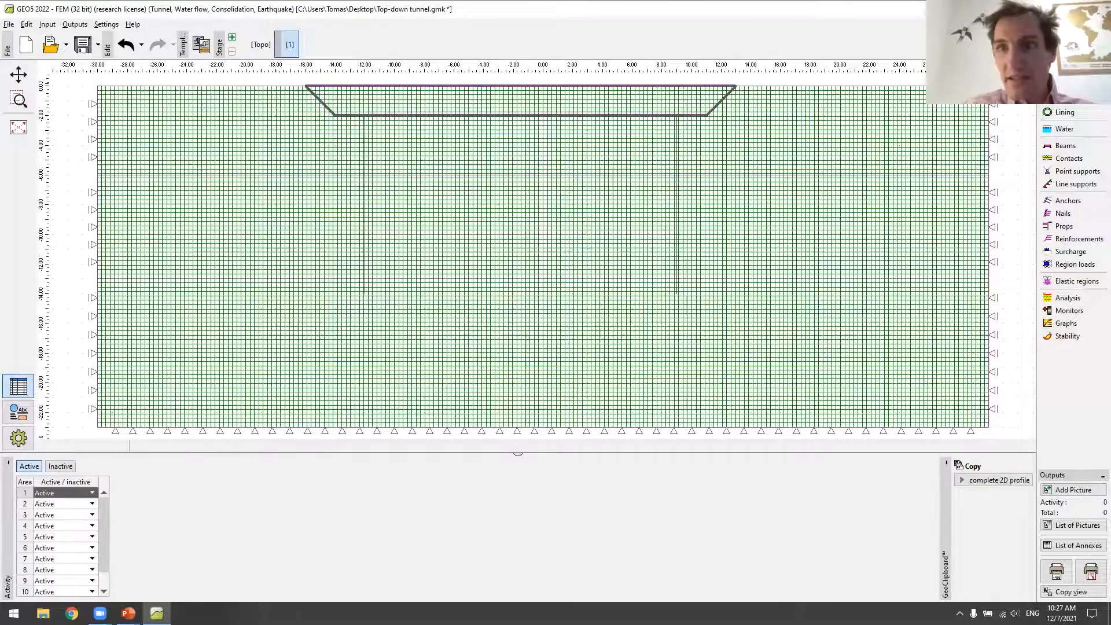
left_click(1066, 96)
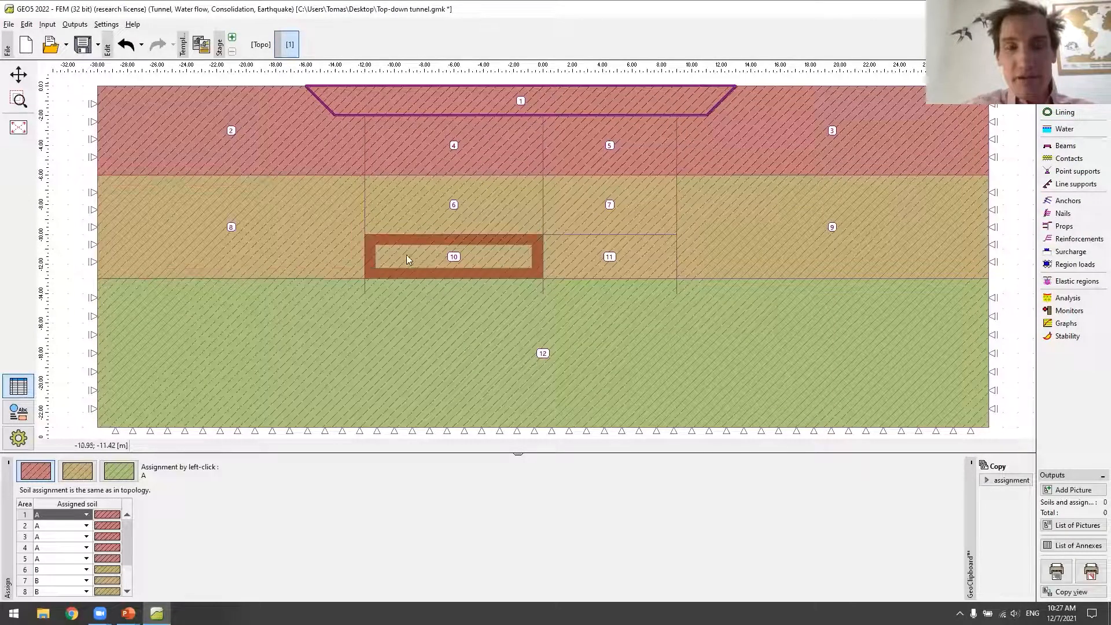
left_click(1064, 130)
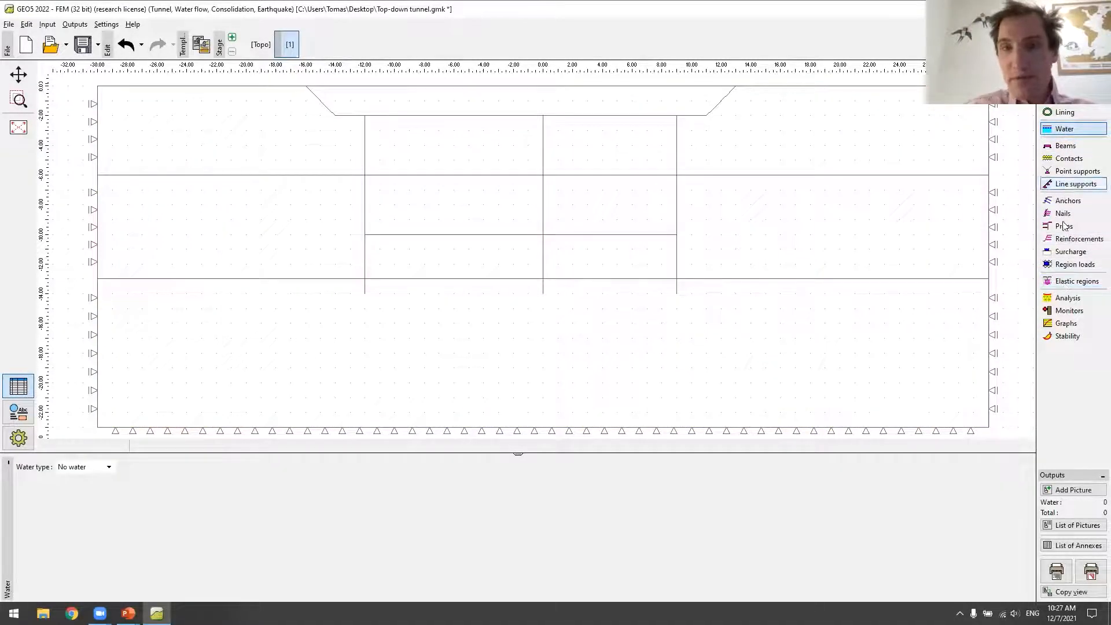
Run the stress analysis of construction stage 1 with the standard analysis settings and fit the whole model in view.
left_click(1067, 299)
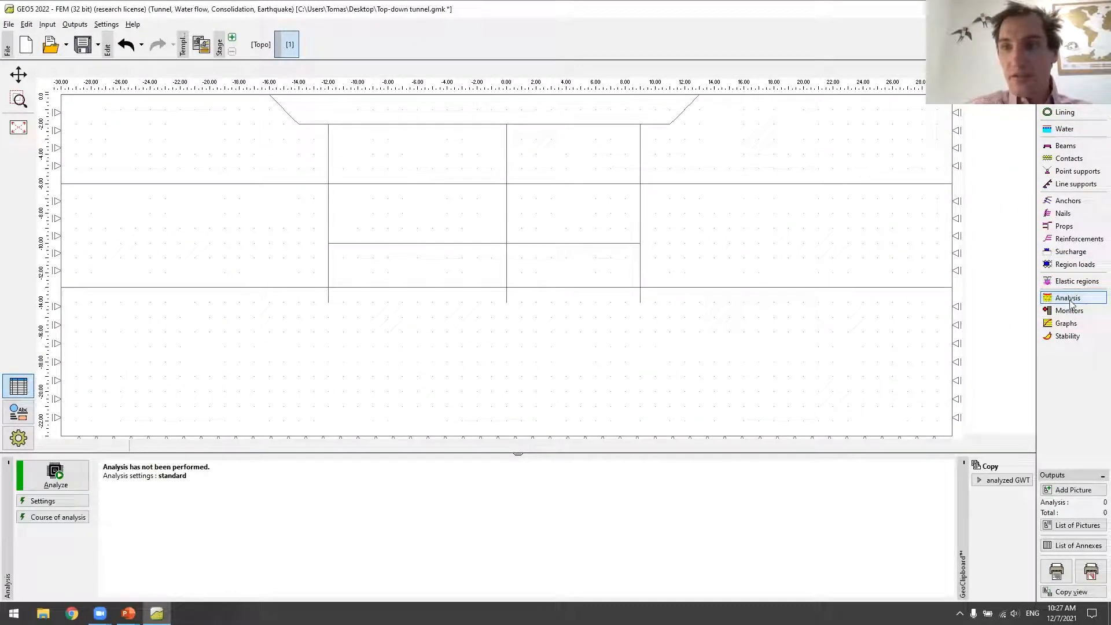
left_click(52, 476)
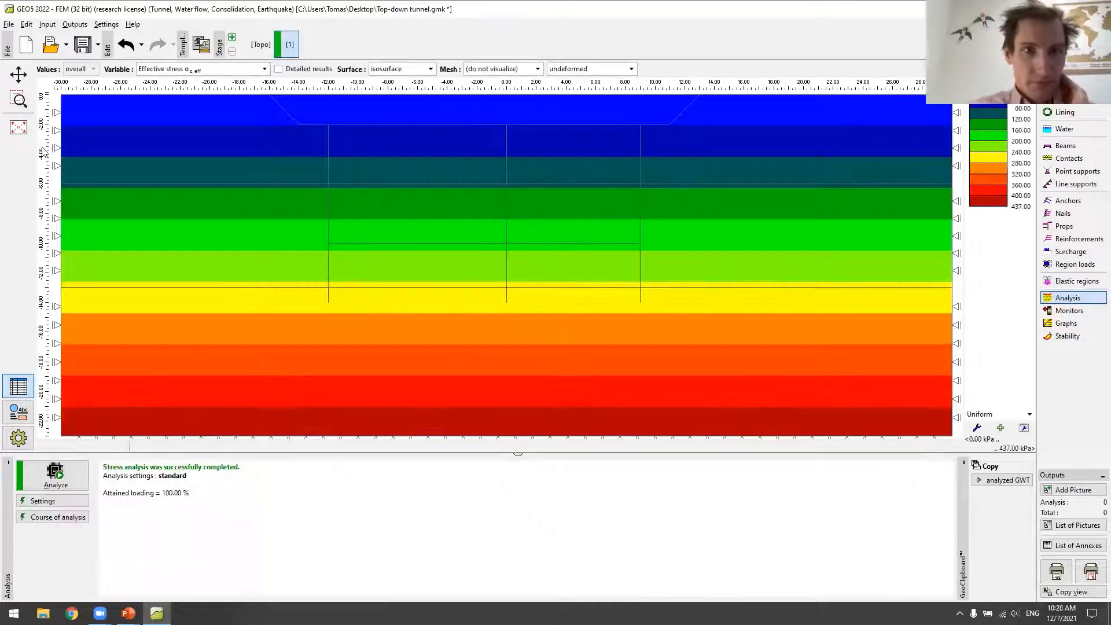
left_click(18, 129)
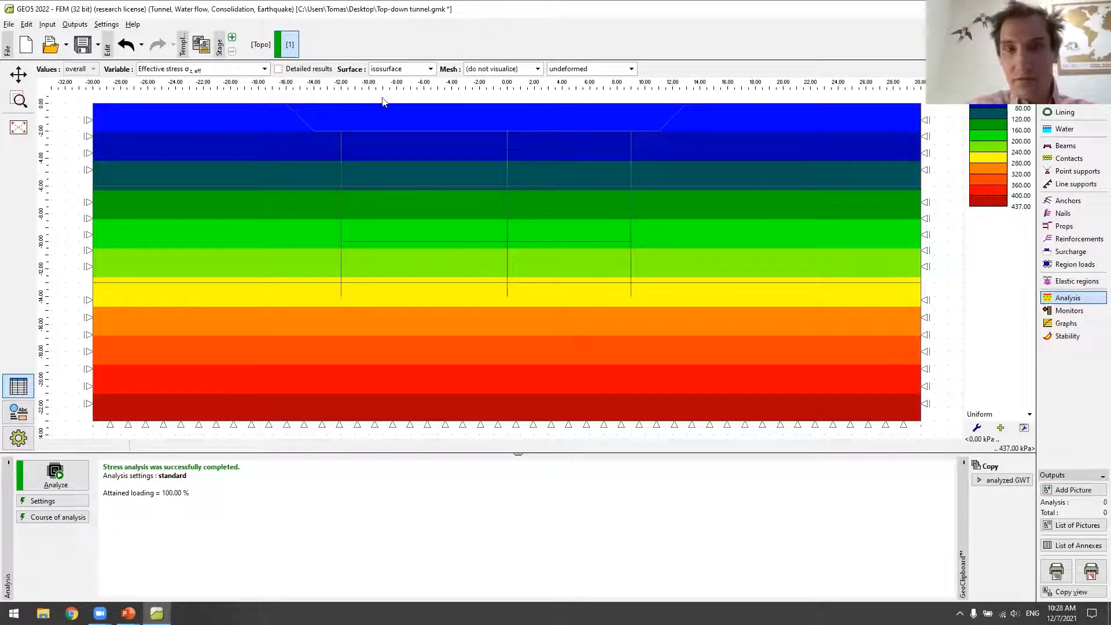
Display the stage 1 results for vertical displacement and horizontal effective stress.
left_click(231, 69)
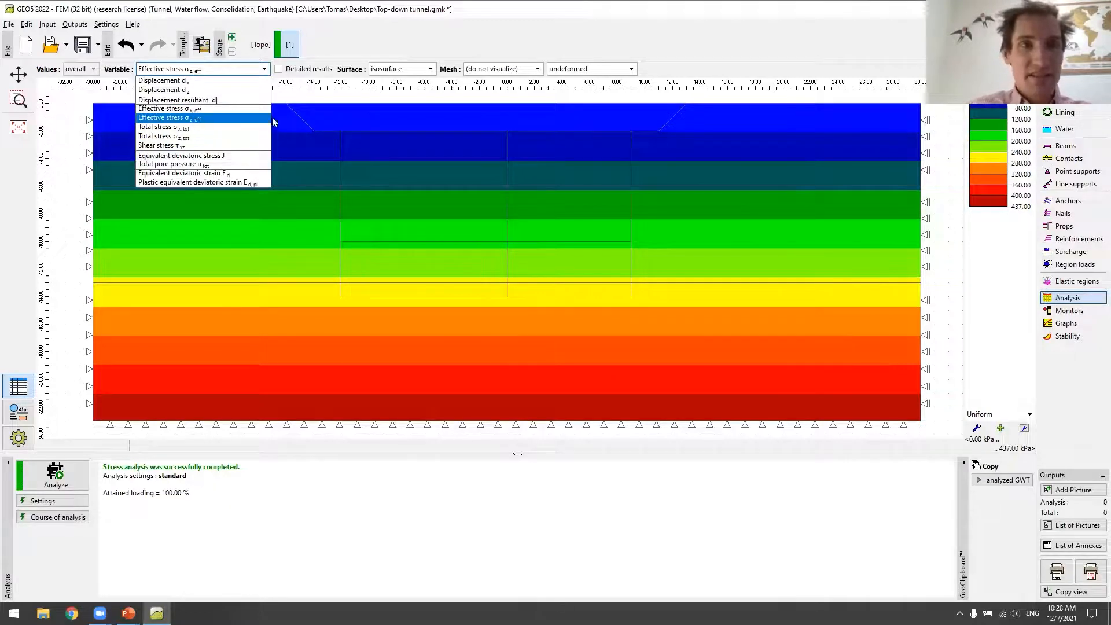
left_click(238, 93)
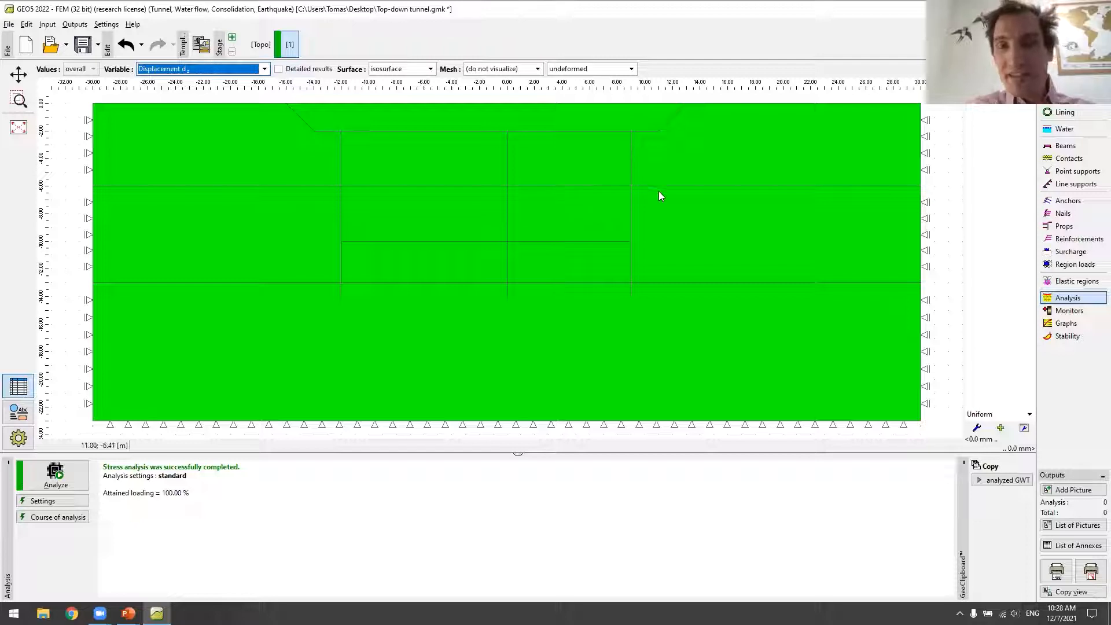
left_click(232, 71)
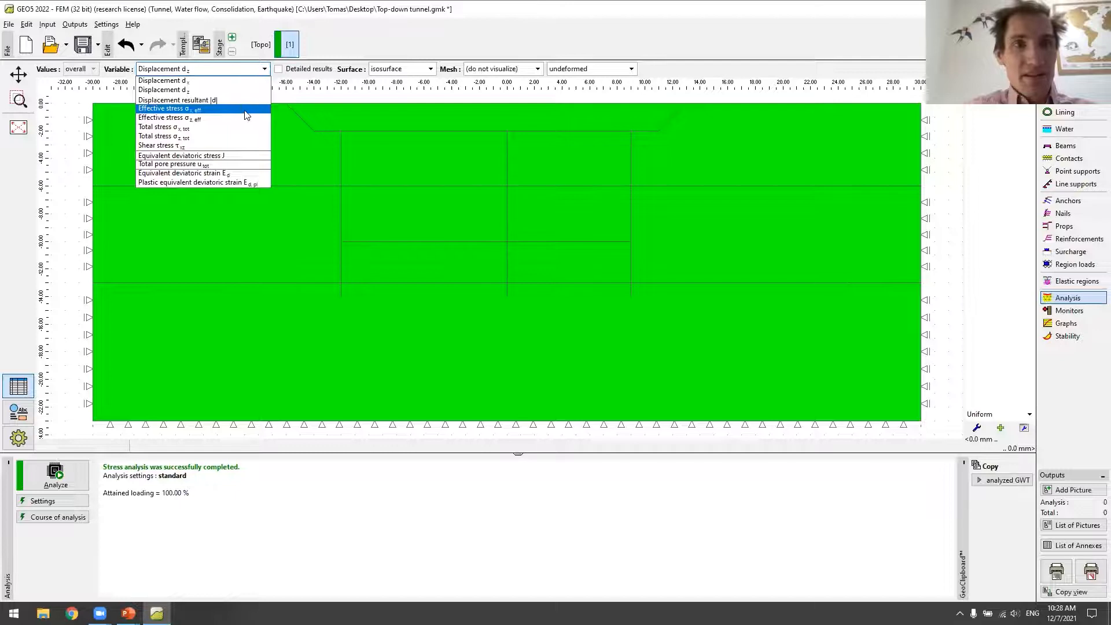
left_click(247, 110)
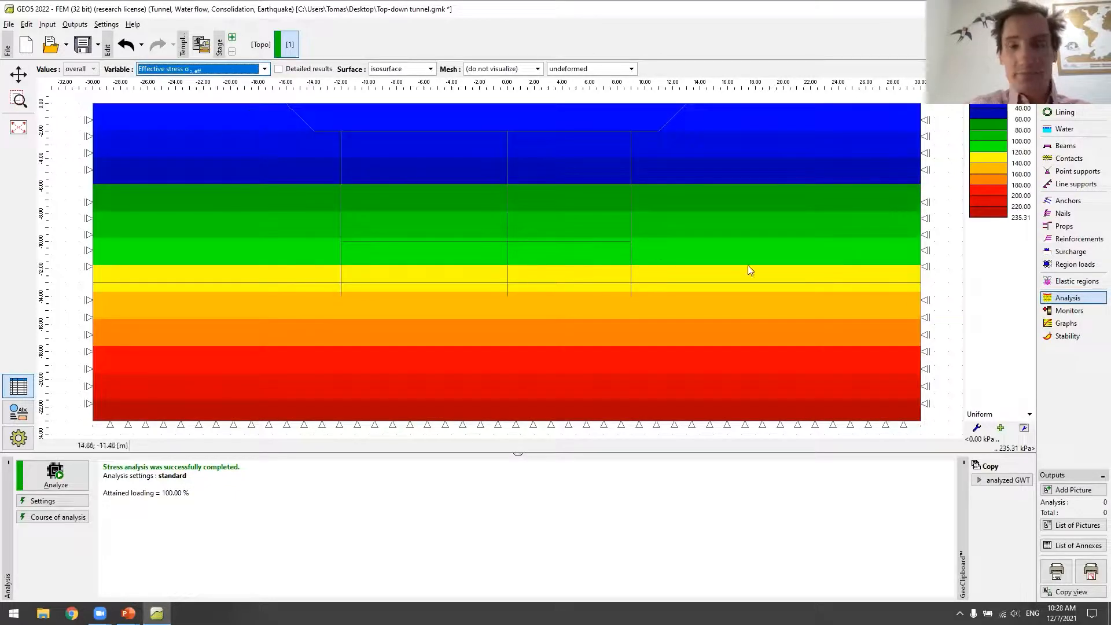
Add construction stage 2 and make the trapezoidal soil region at the ground surface inactive.
left_click(233, 38)
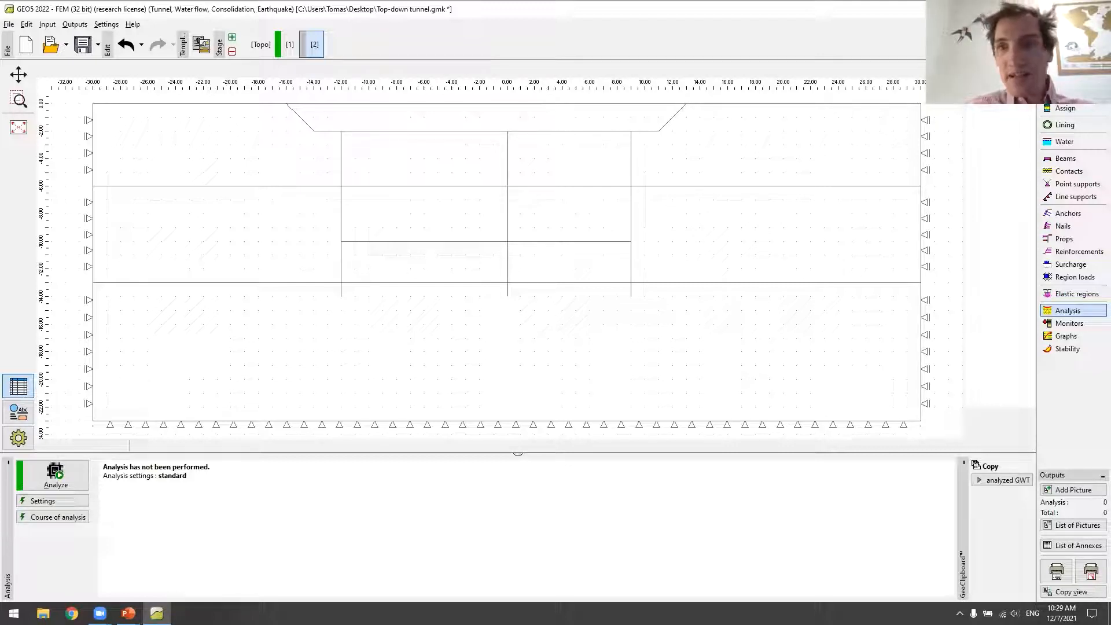
left_click(1062, 96)
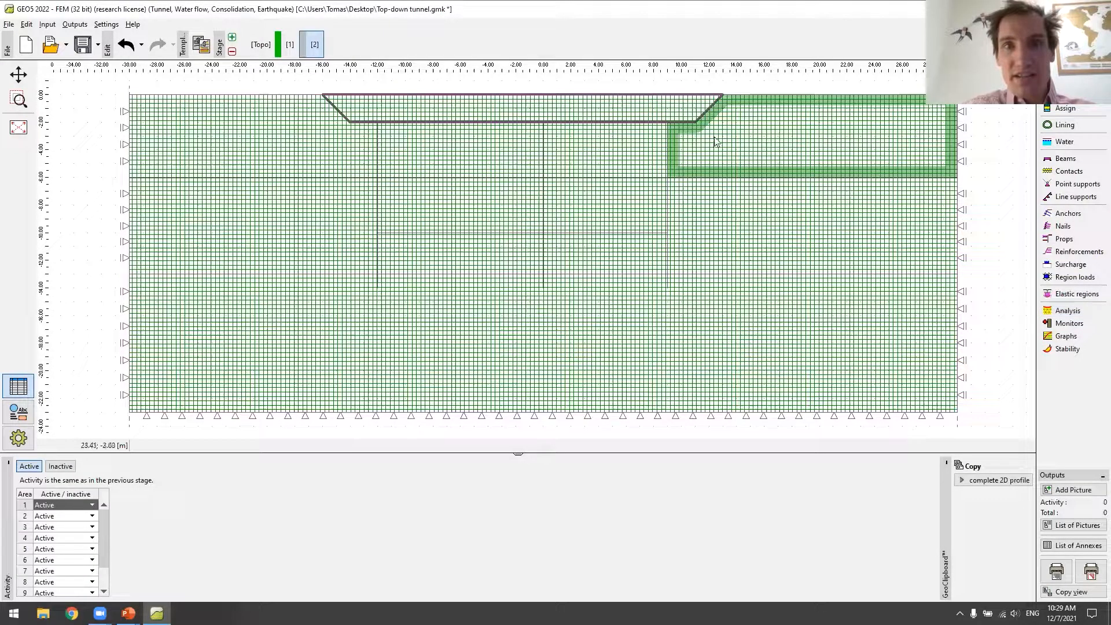
left_click(60, 466)
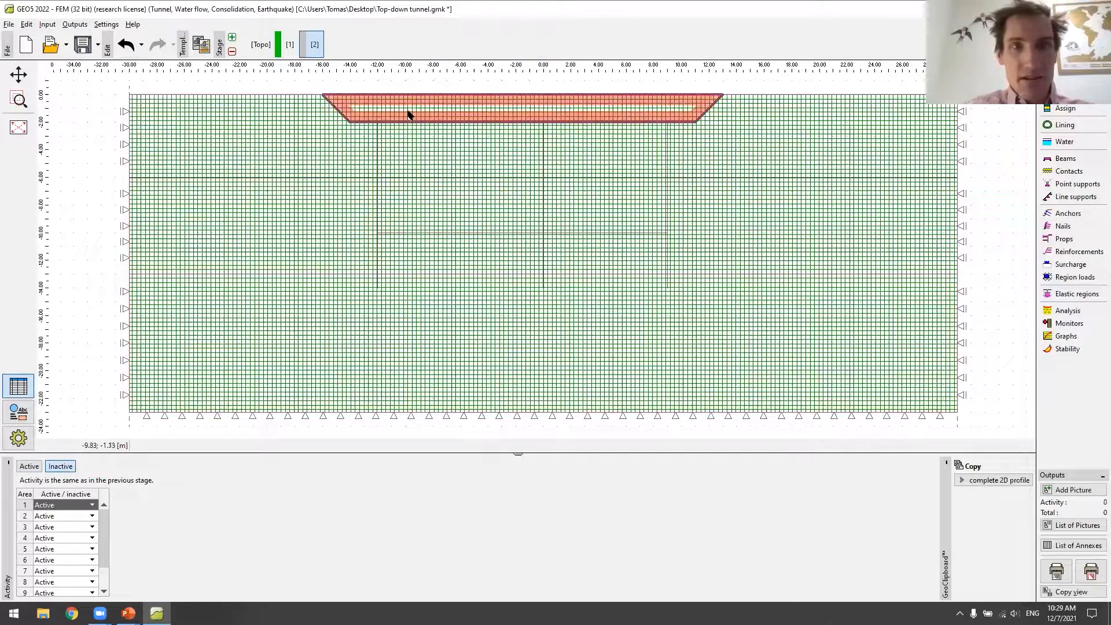
left_click(453, 108)
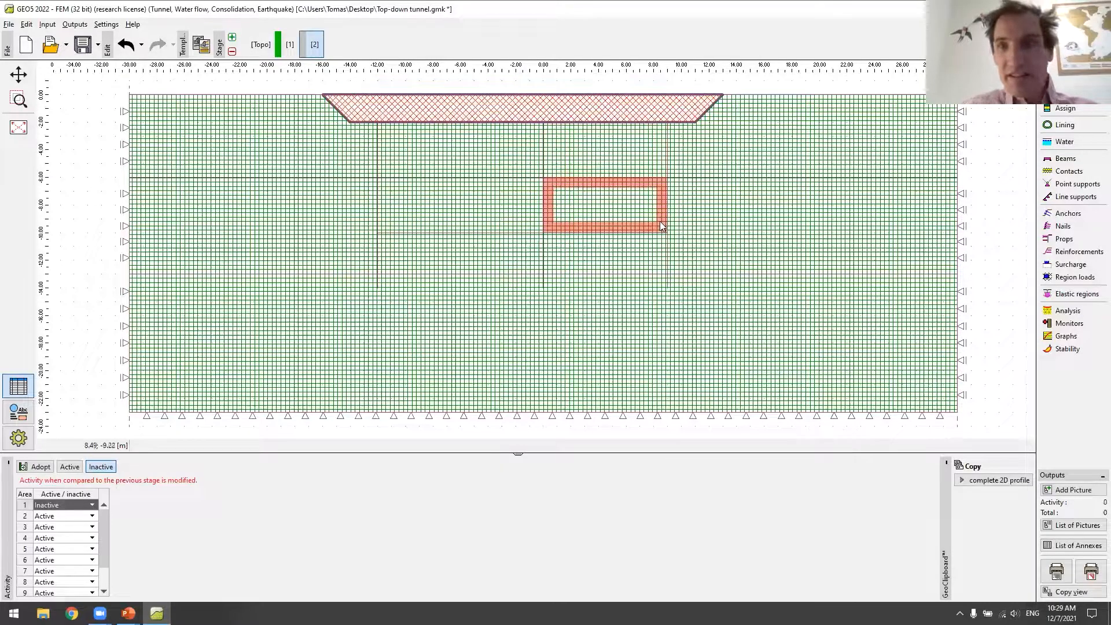
Check the stage 2 soil assignment and run its stress analysis with the standard settings.
left_click(1053, 109)
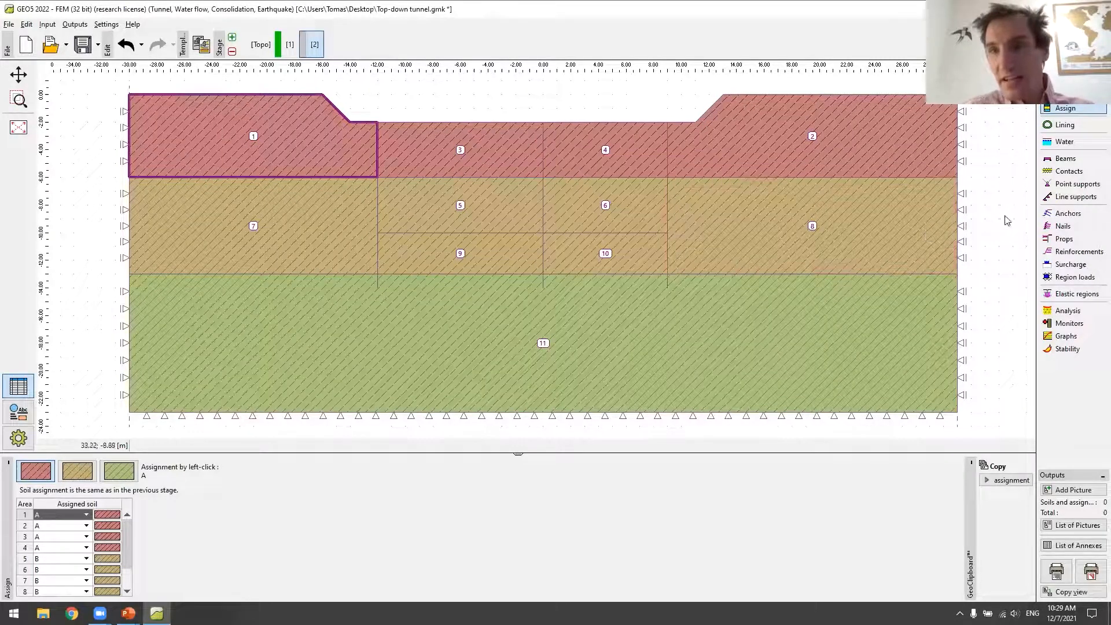
left_click(1067, 312)
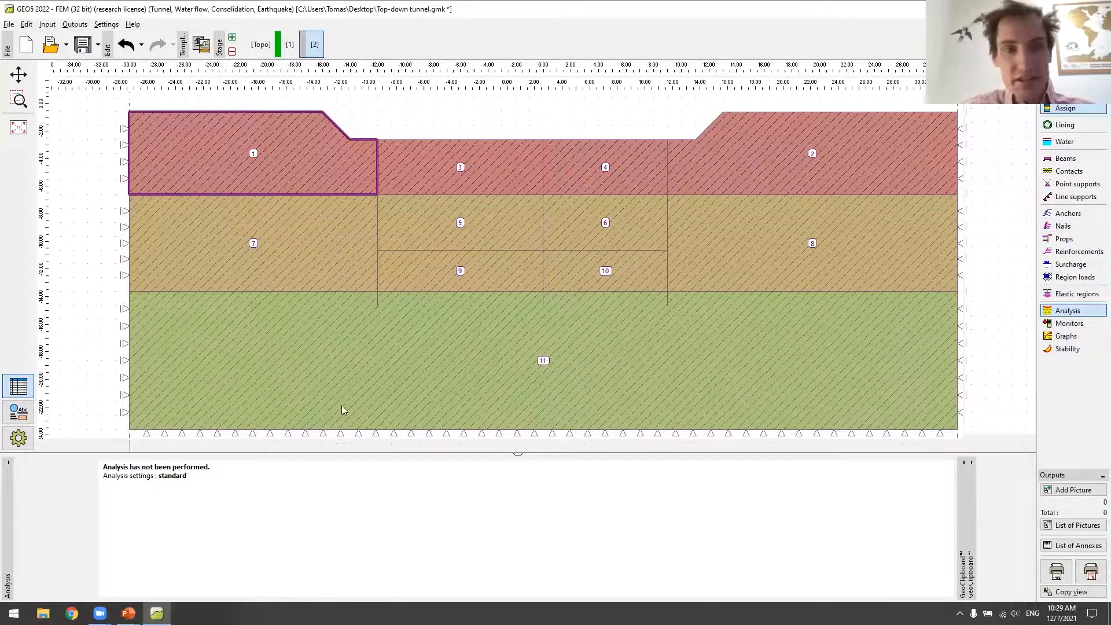
left_click(41, 480)
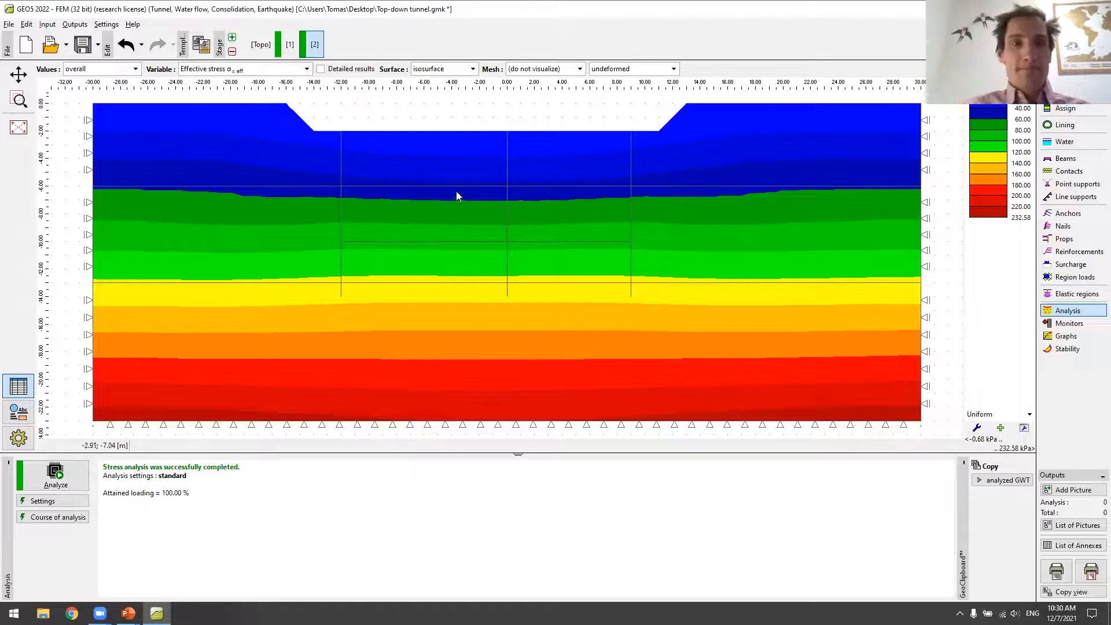
Display the stage 2 results for vertical displacement and vertical effective stress.
left_click(235, 71)
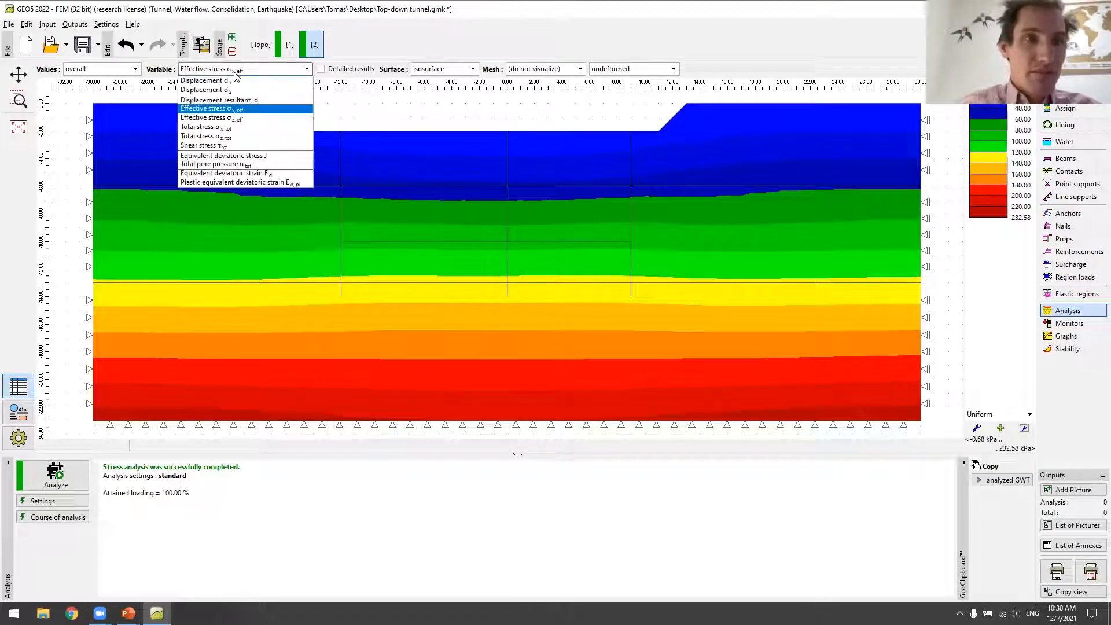
left_click(246, 90)
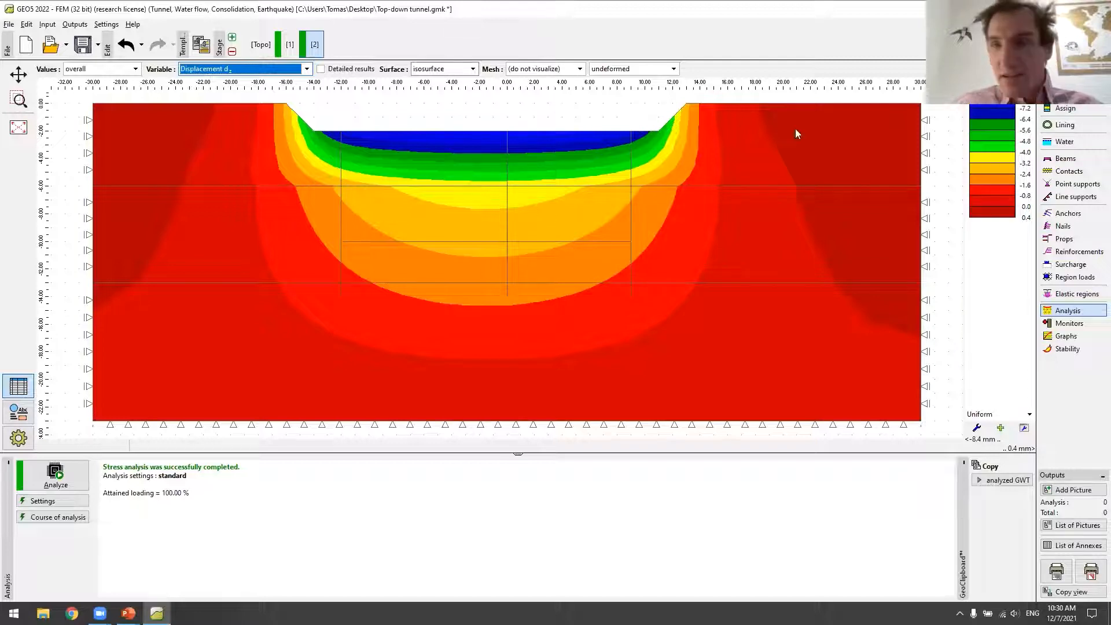
left_click(234, 69)
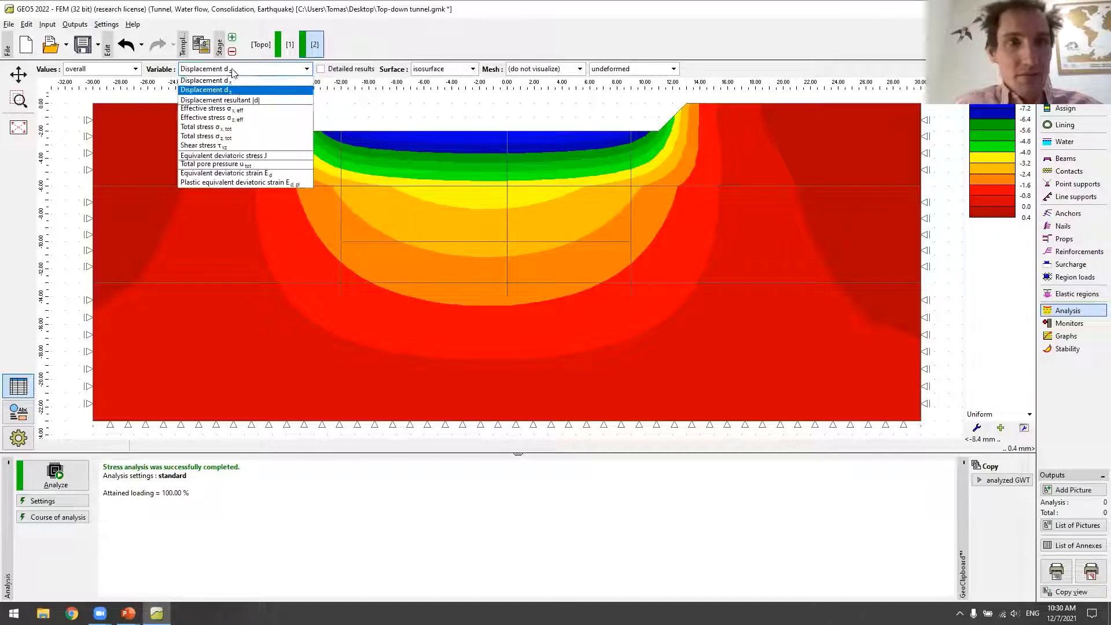
left_click(242, 118)
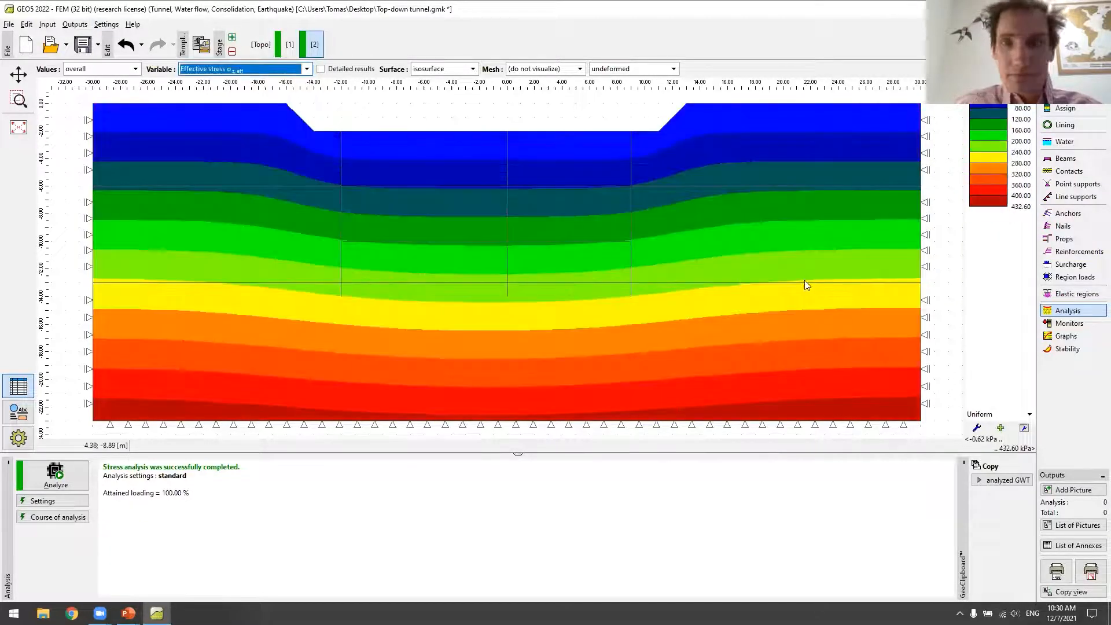
Add construction stage 3 and start a rectangular wall beam on free line No. 7, the upper part of the left tunnel wall.
left_click(232, 38)
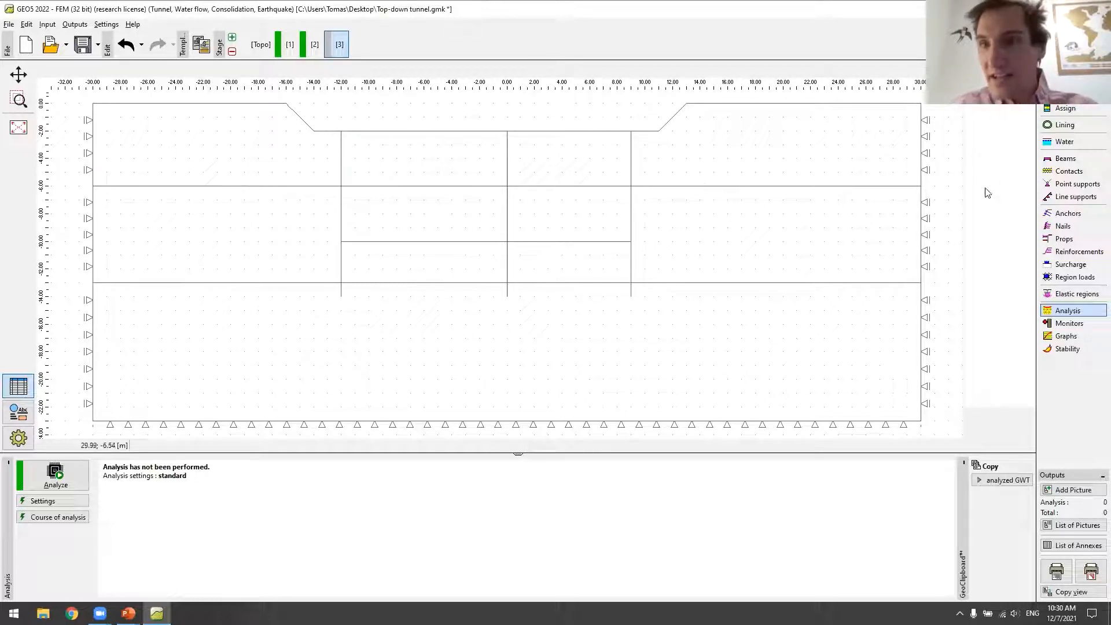
left_click(1079, 161)
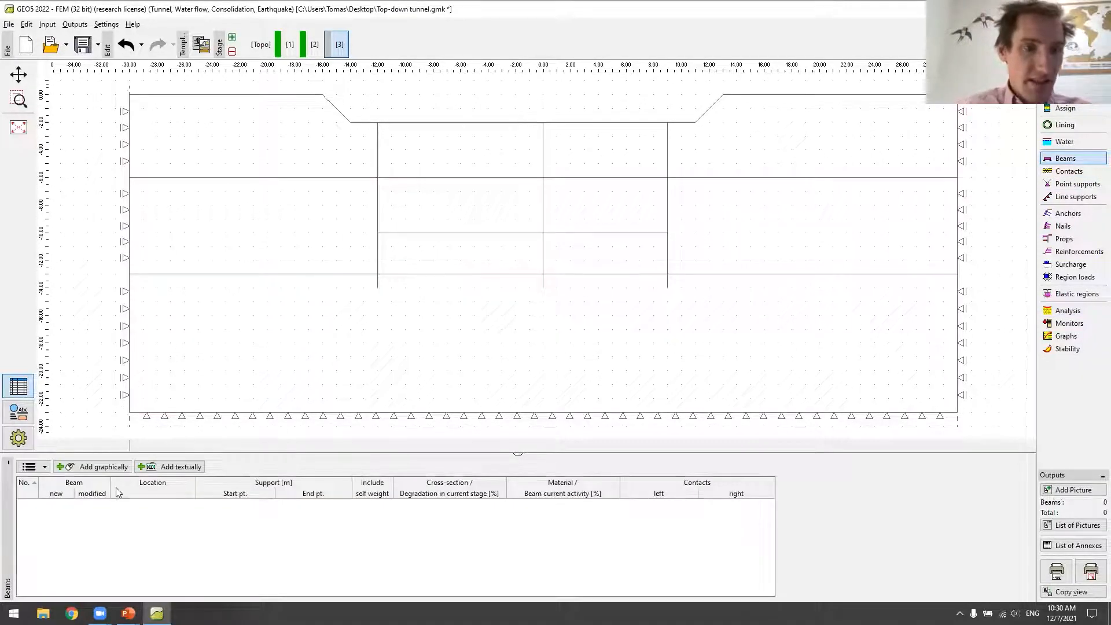
left_click(112, 467)
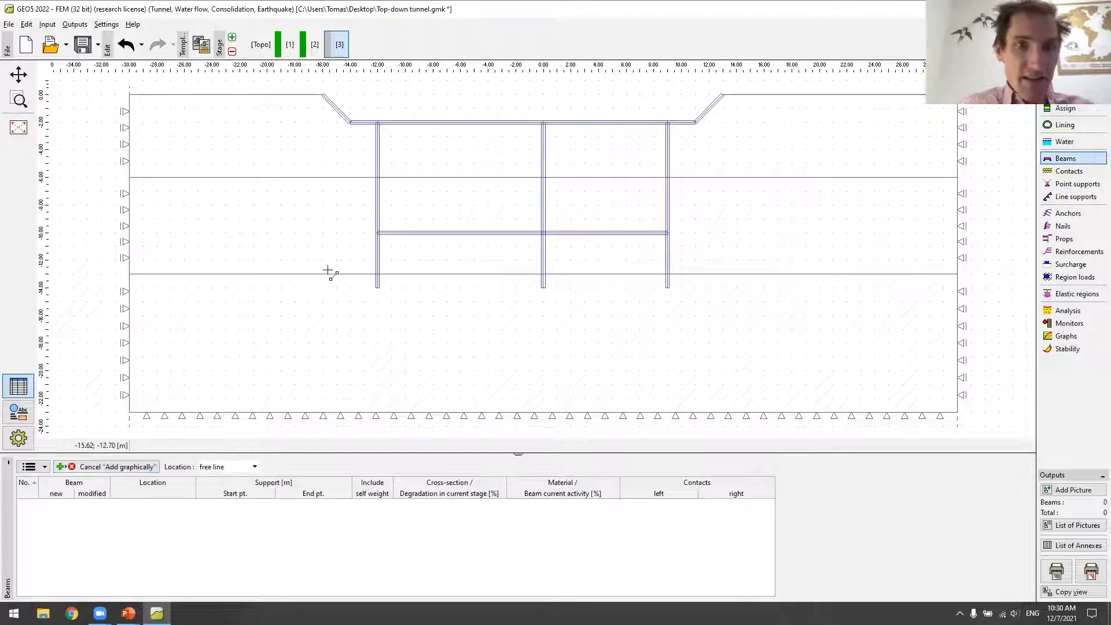
left_click(378, 184)
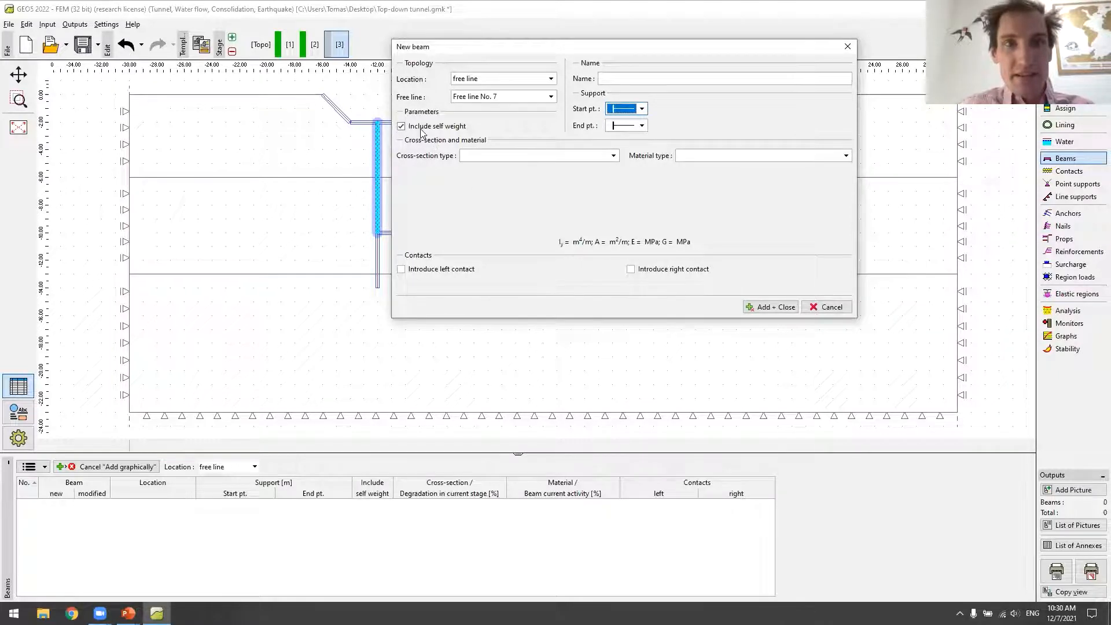
left_click(486, 158)
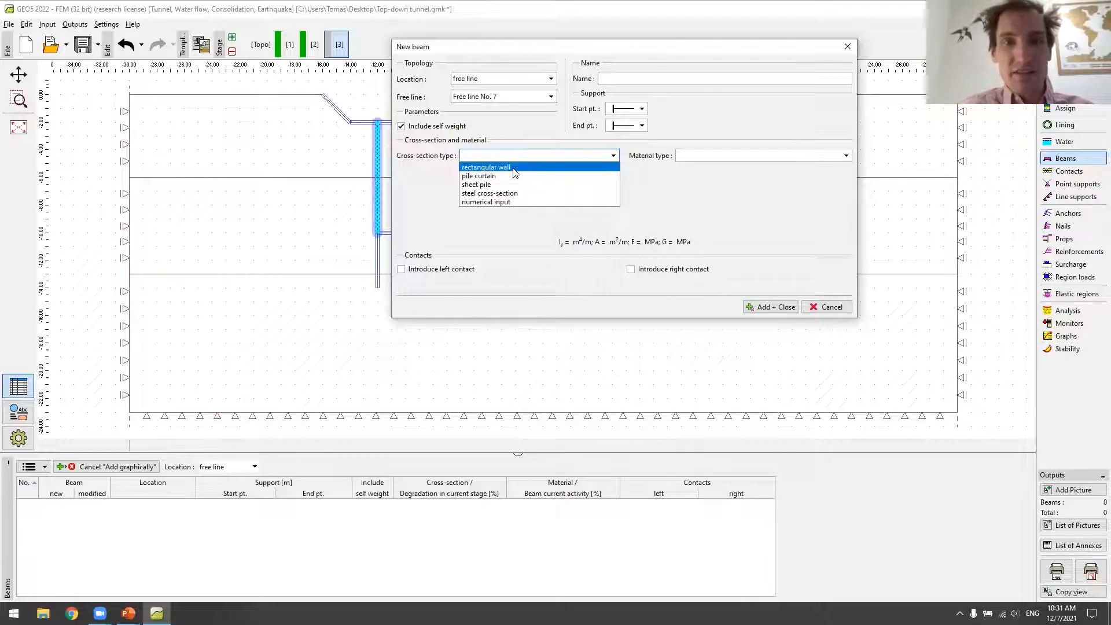
left_click(513, 168)
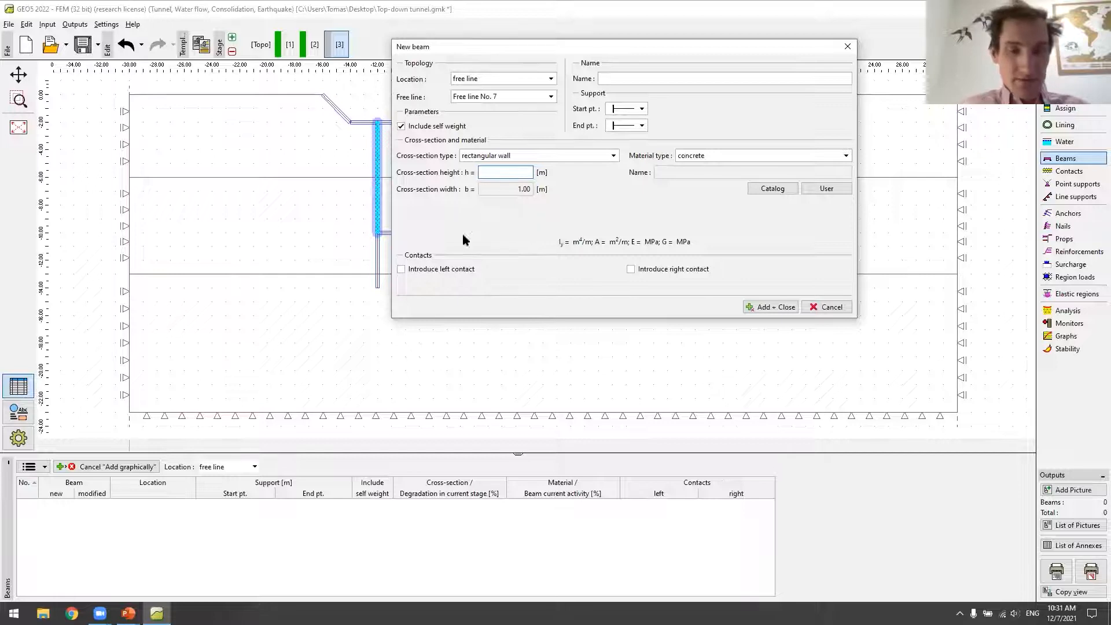
Look up the tunnel wall thickness on the geometry slide in PowerPoint and return to the new beam in GEO5.
key("alt+Tab")
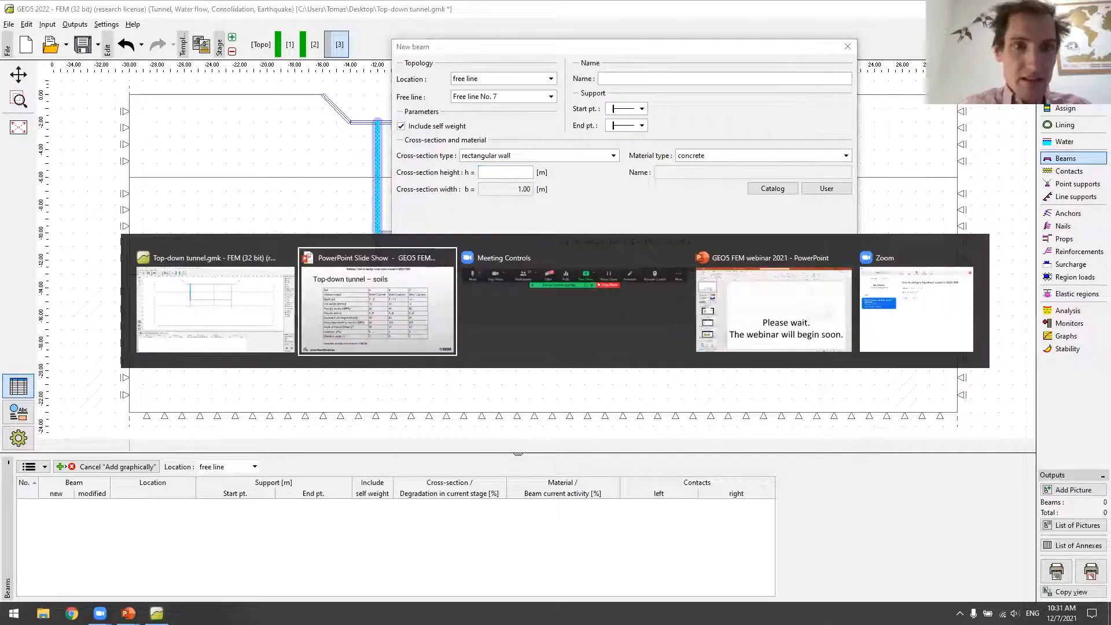
key("Right")
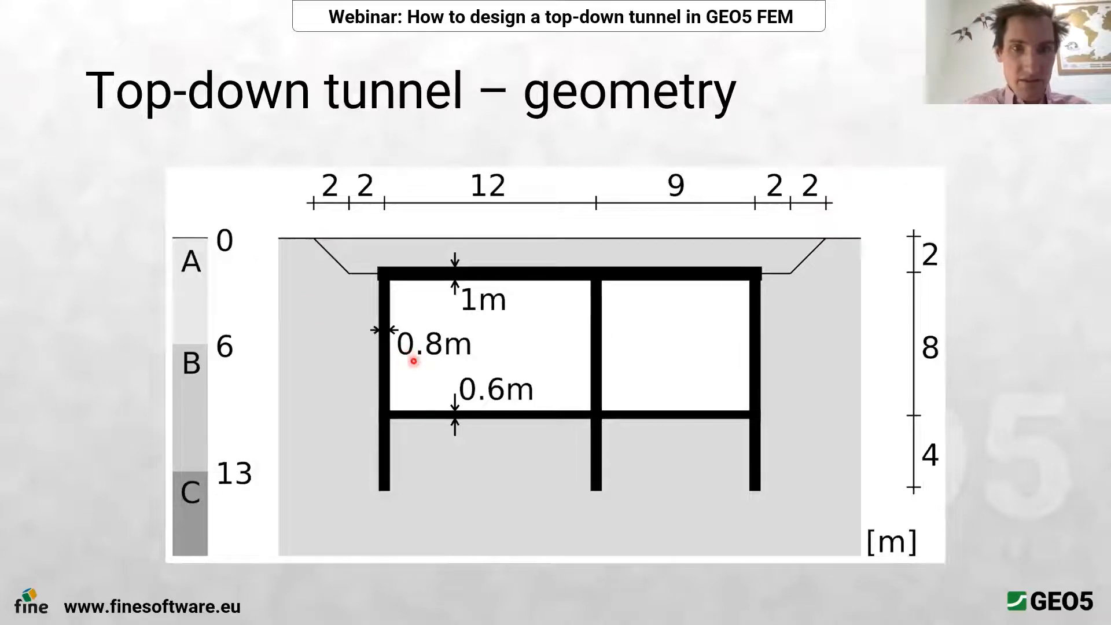
key("alt+Tab")
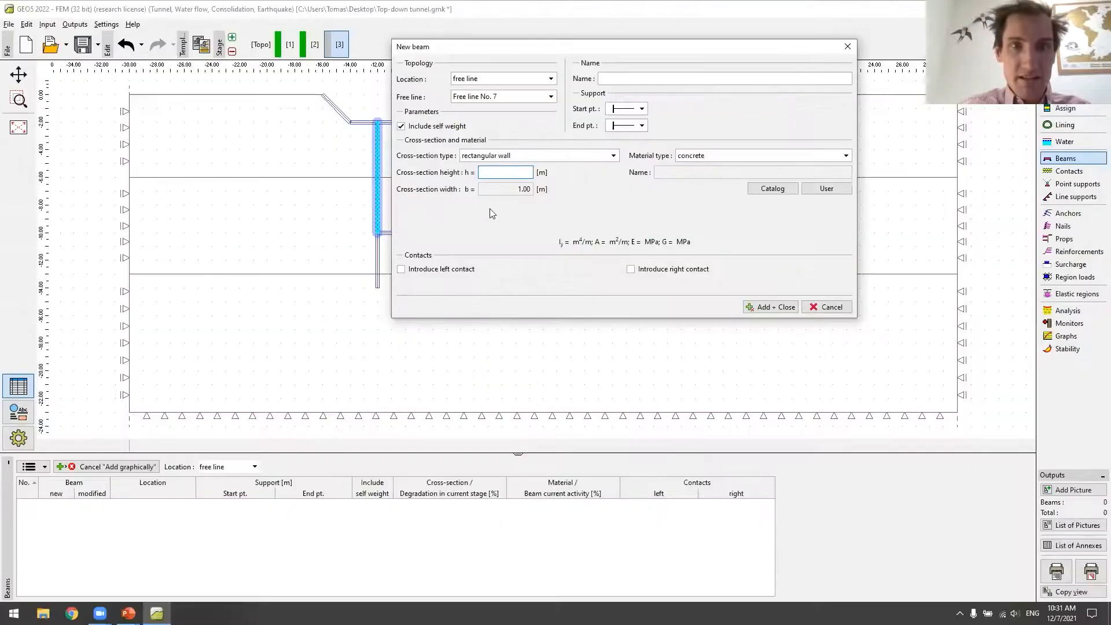
Set the new beam's cross-section height to 0.8 m and its material to concrete C 40/50 from the catalog.
type("0.8")
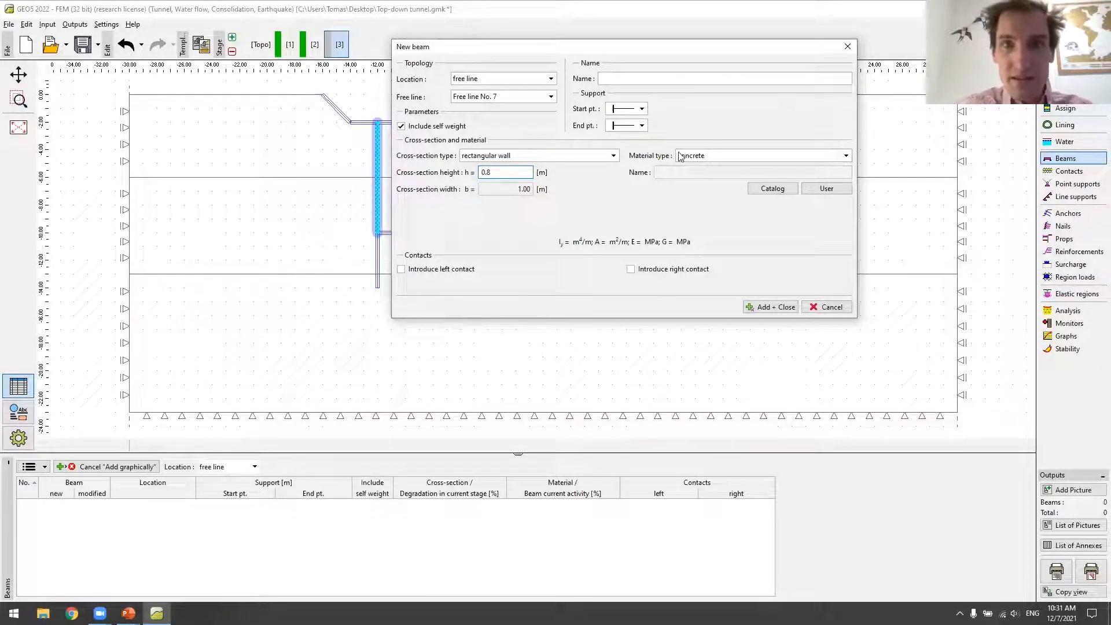
left_click(781, 190)
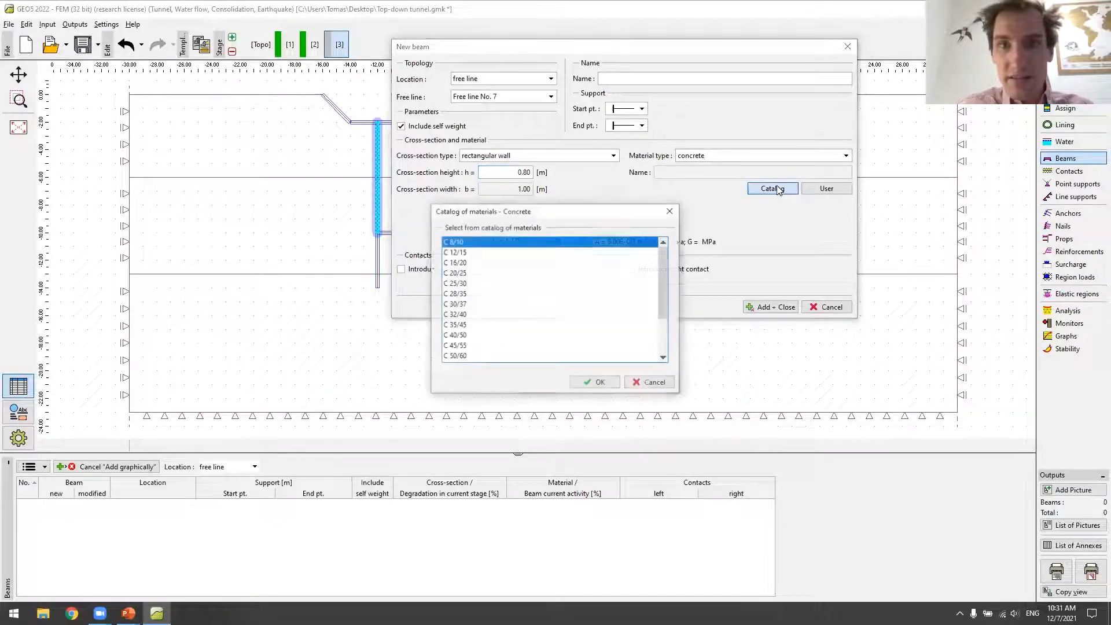
left_click(463, 336)
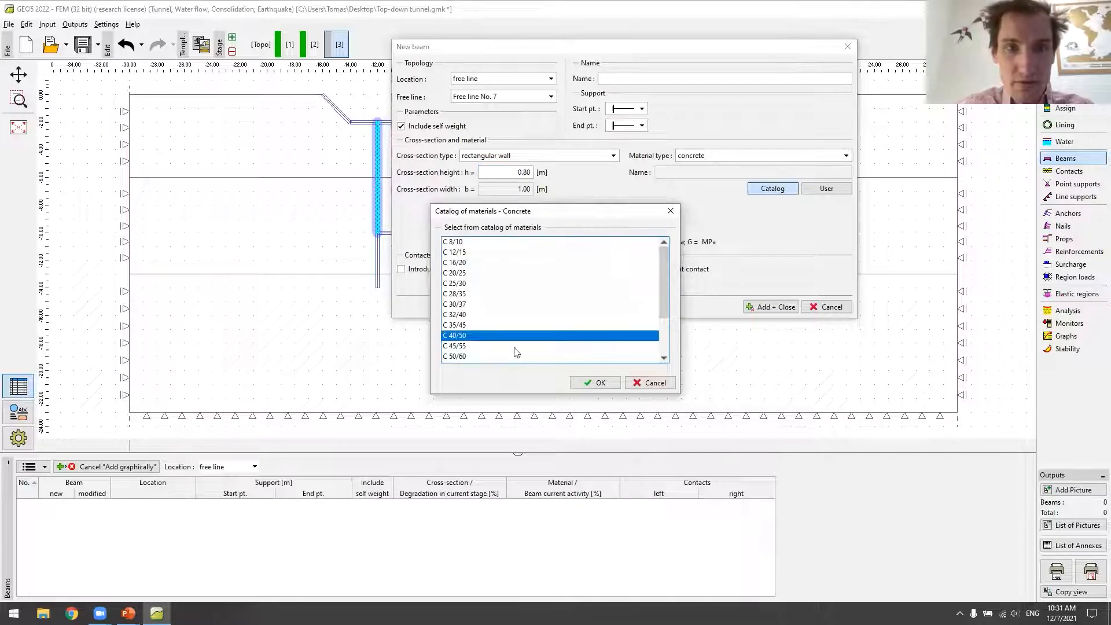
left_click(601, 382)
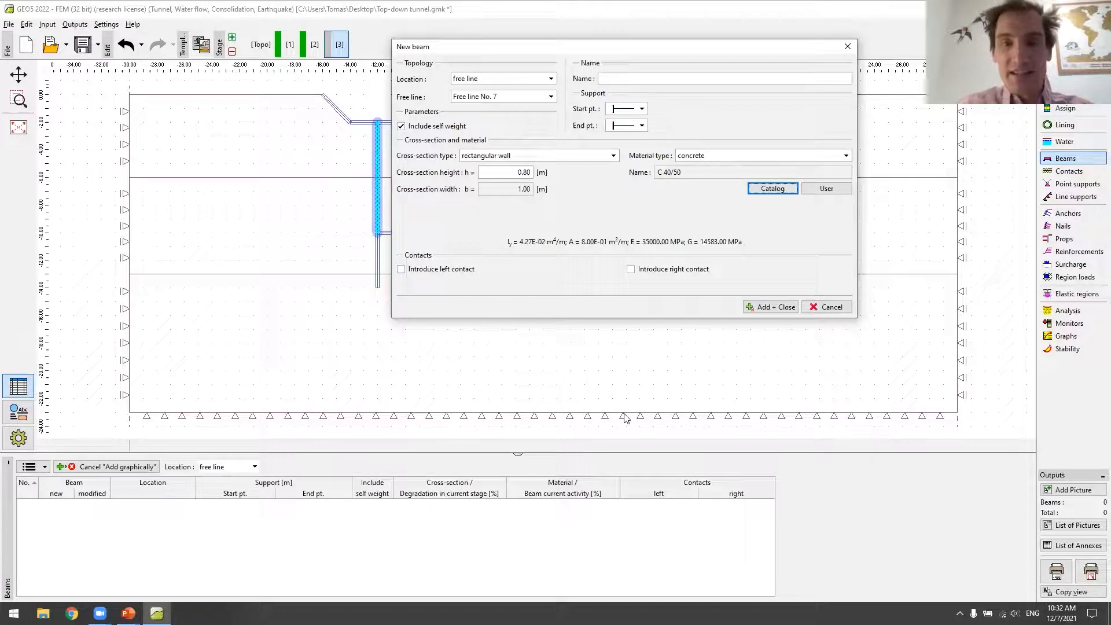
Add the beam on free line No. 7 and an identical 0.8 m C 40/50 wall beam with fixed ends on free line No. 8 below it.
left_click(773, 308)
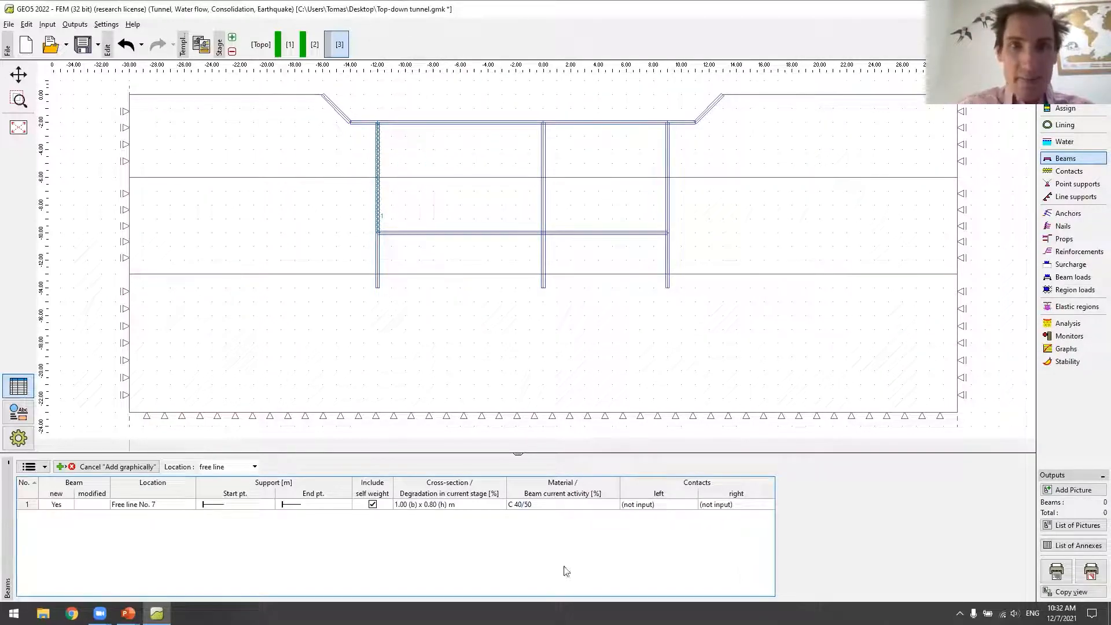
left_click(312, 506)
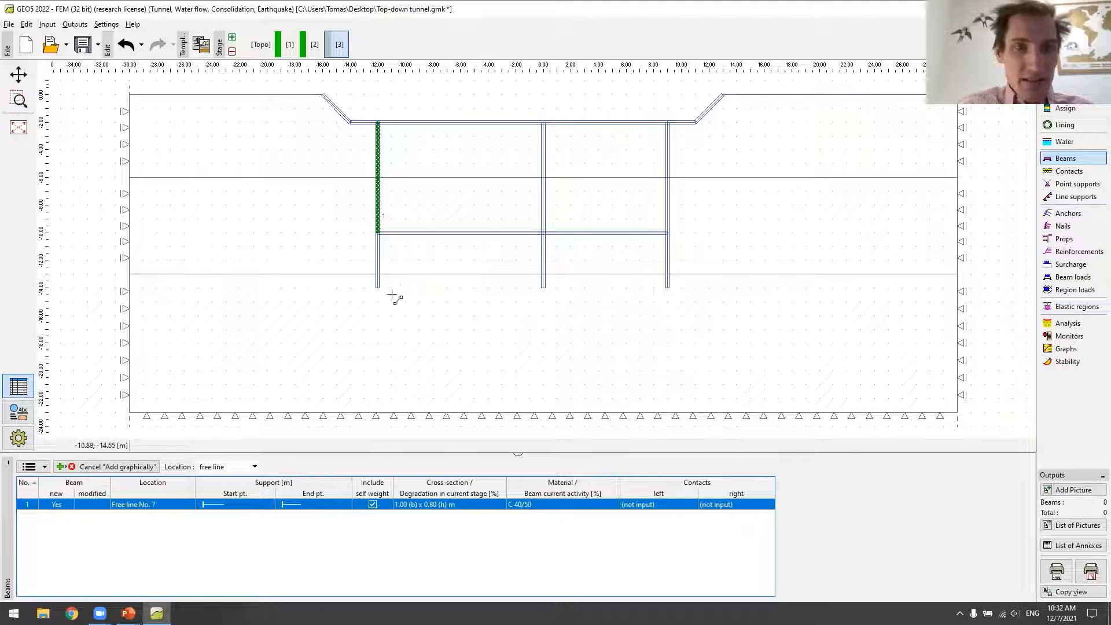
left_click(377, 277)
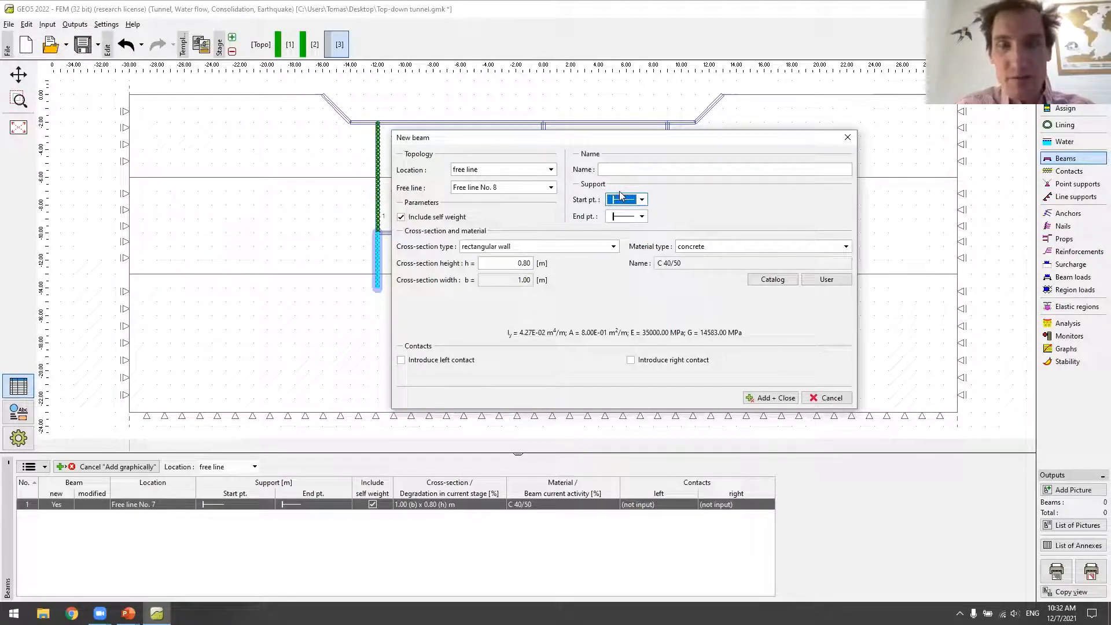
left_click(636, 202)
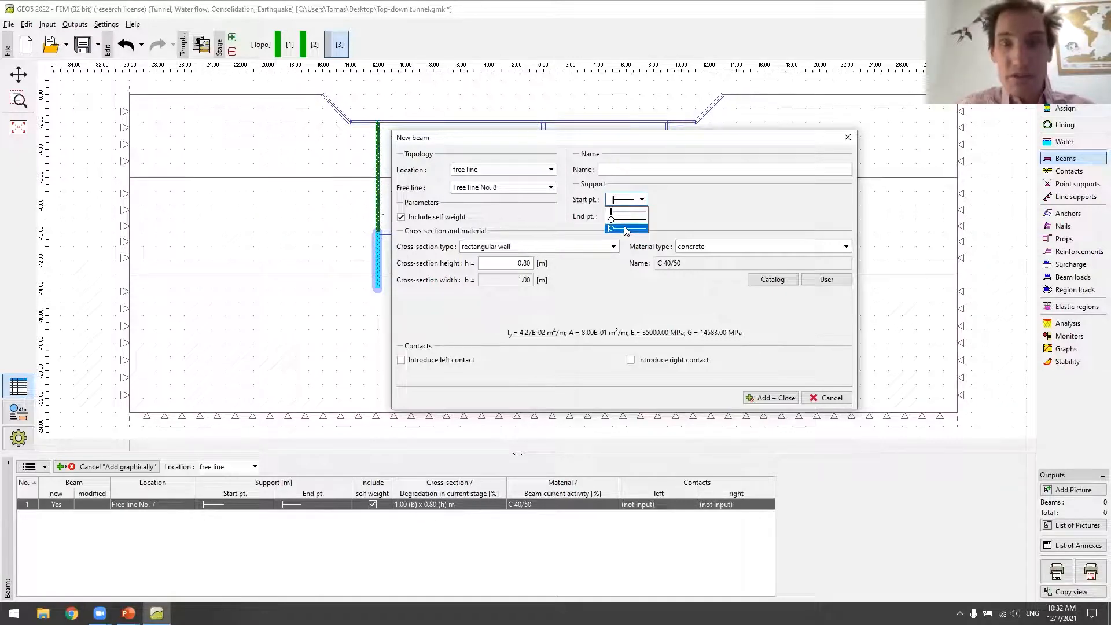
left_click(643, 212)
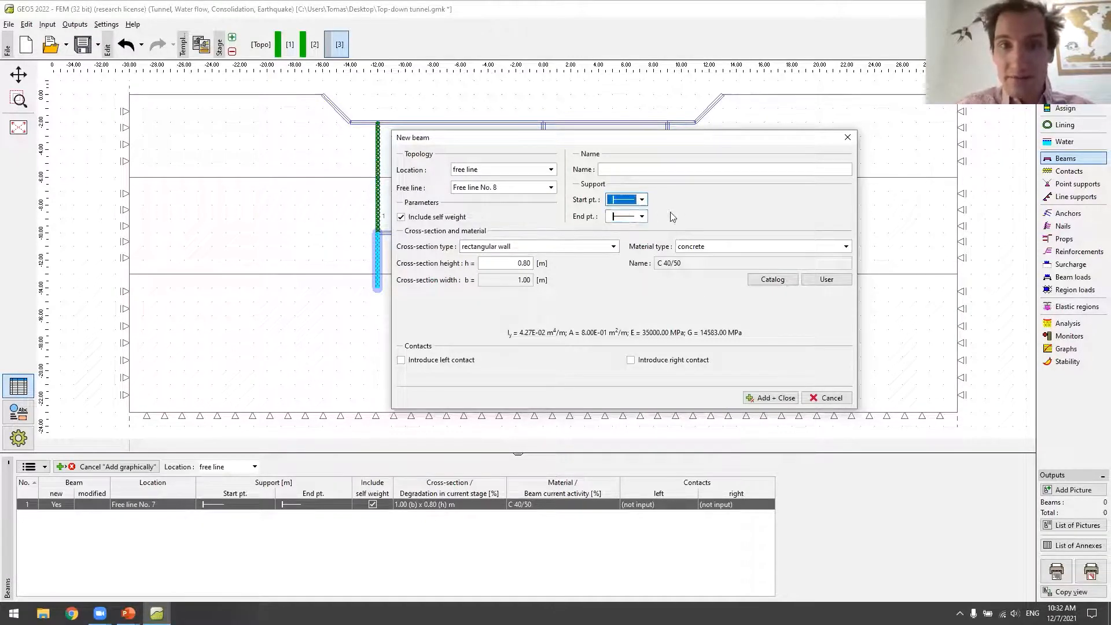
left_click(780, 398)
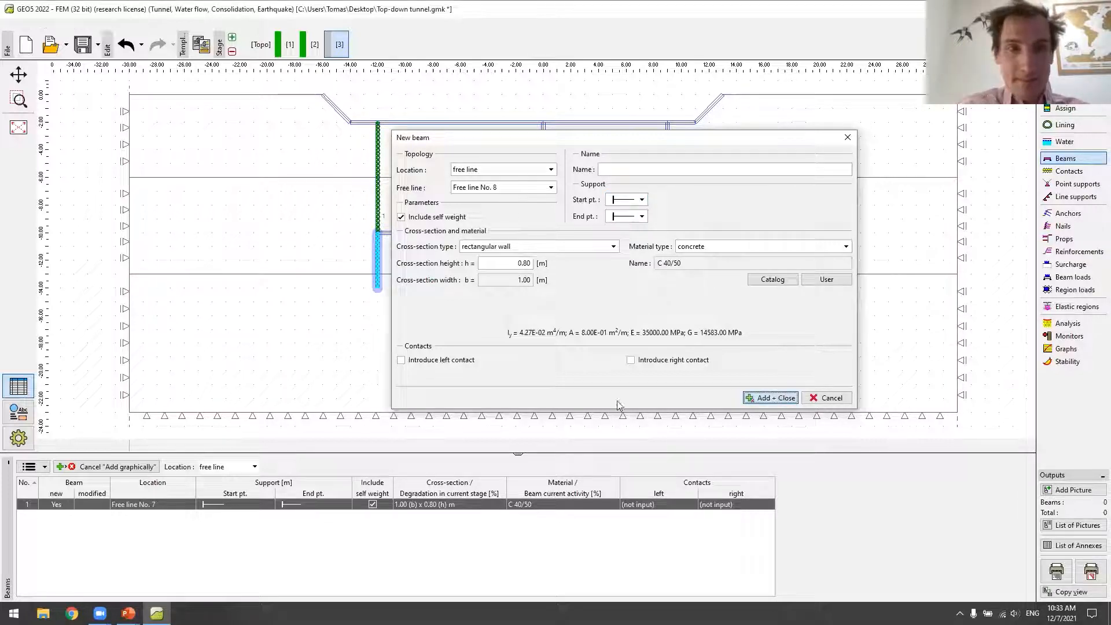
Add identical 0.8 m C 40/50 wall beams on free lines No. 9 to 12 along the middle and right tunnel walls.
left_click(546, 180)
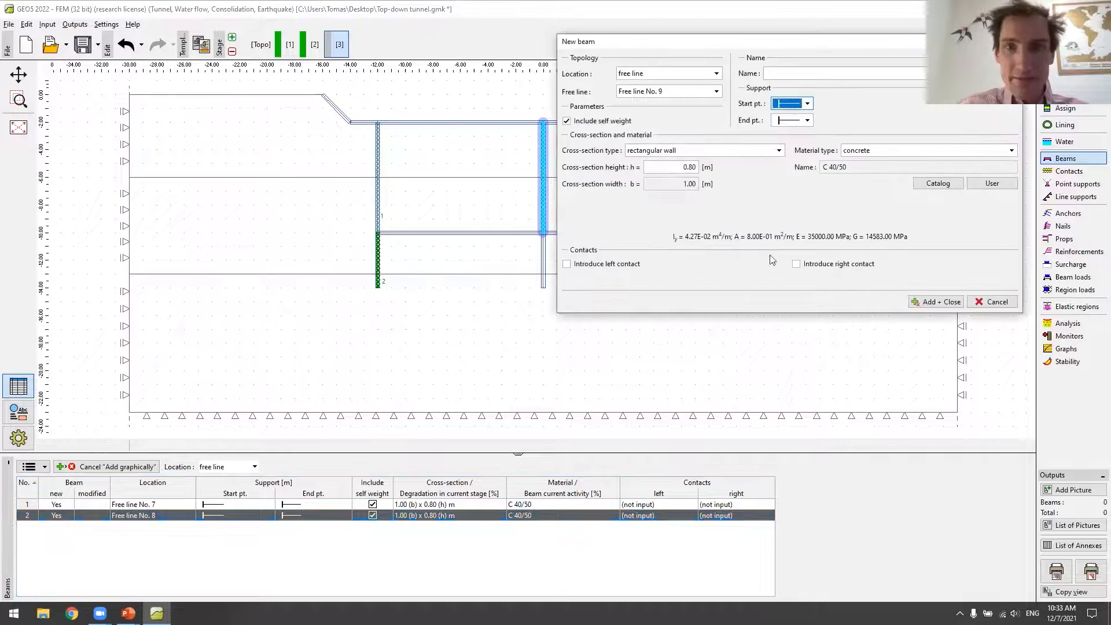
left_click(935, 308)
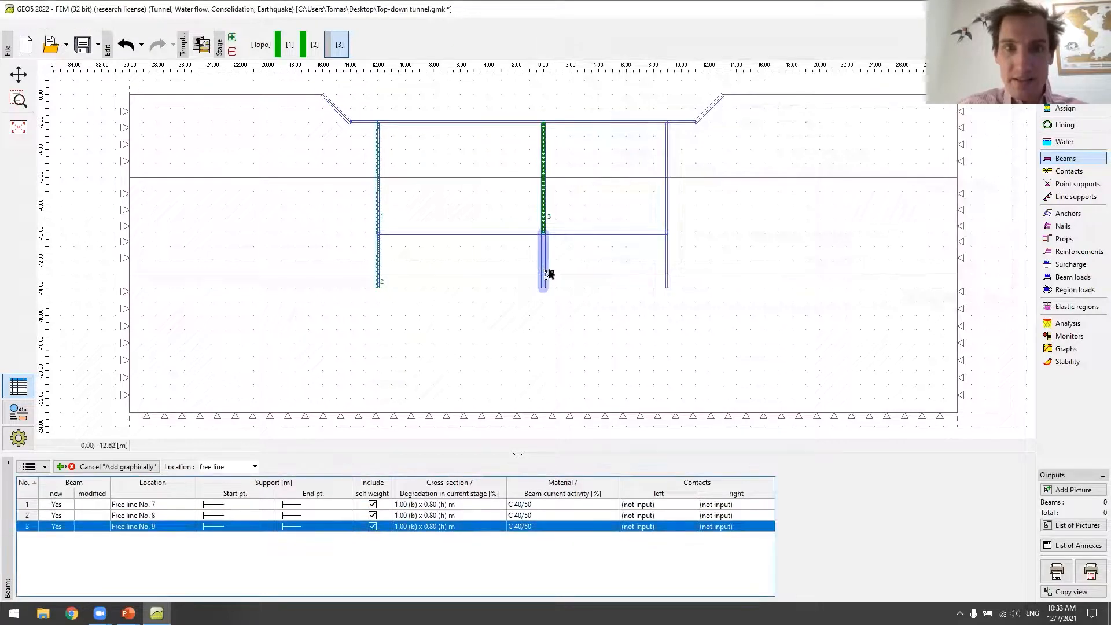
left_click(545, 272)
left_click(946, 396)
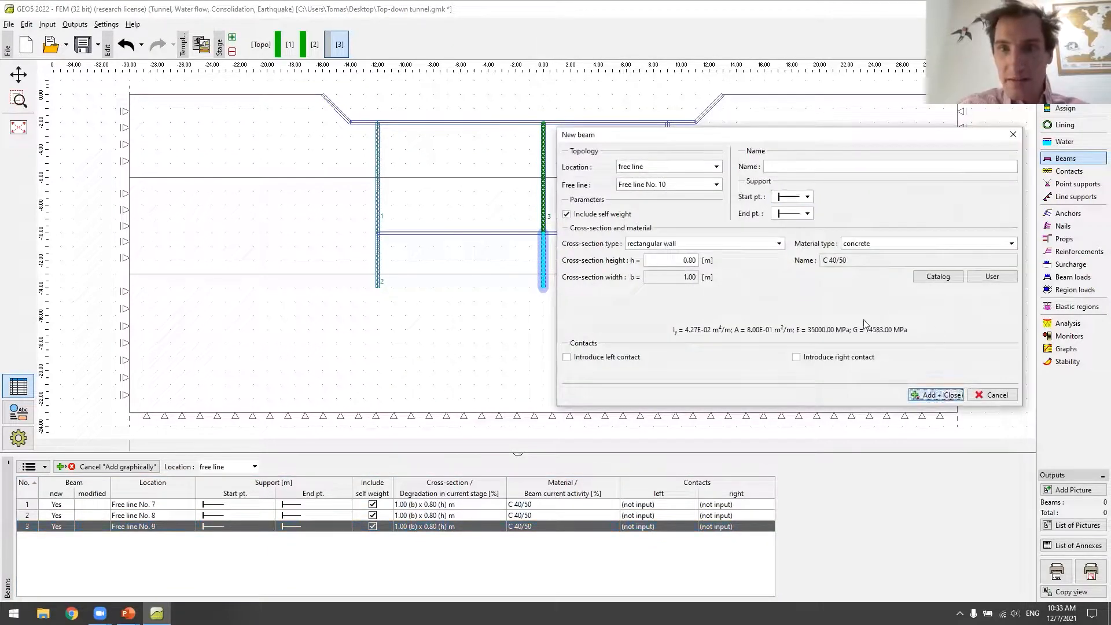
left_click(668, 188)
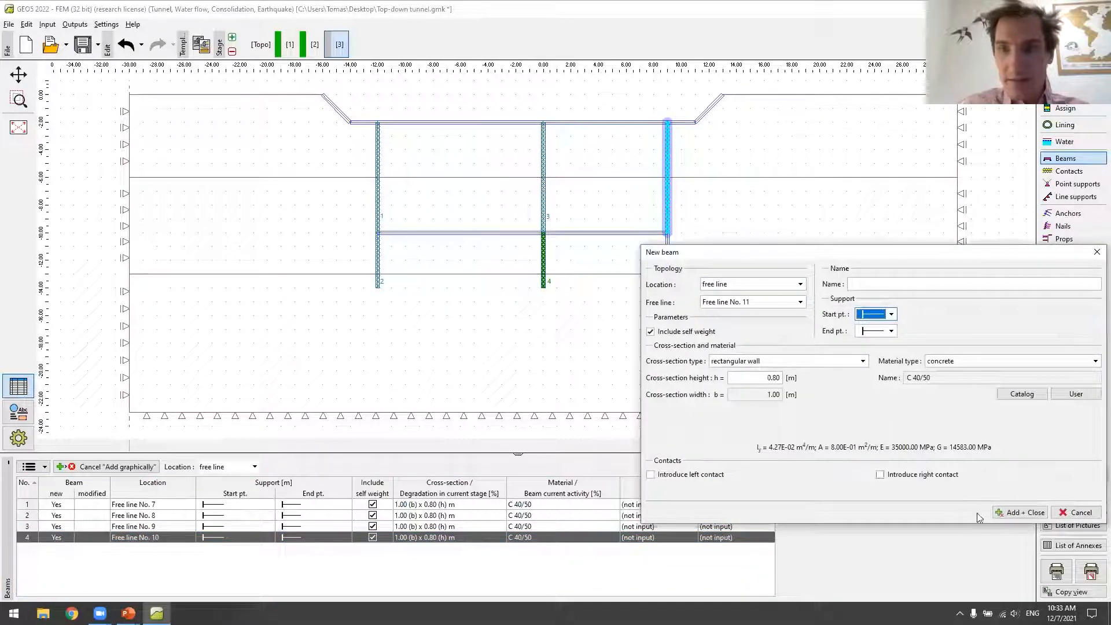
left_click(1013, 511)
left_click(667, 261)
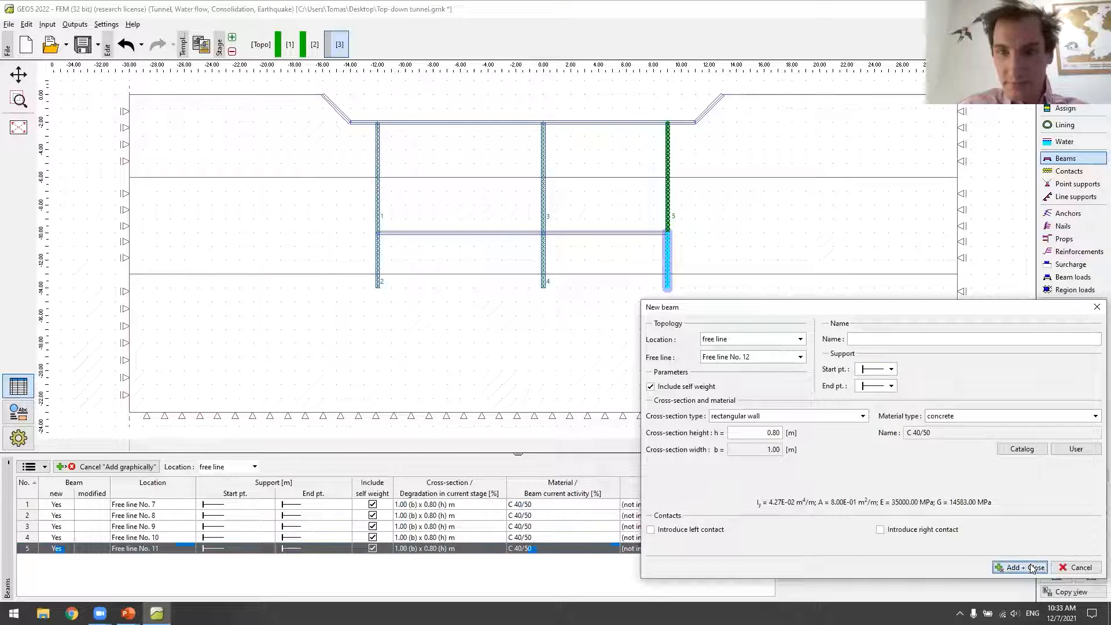
left_click(1031, 568)
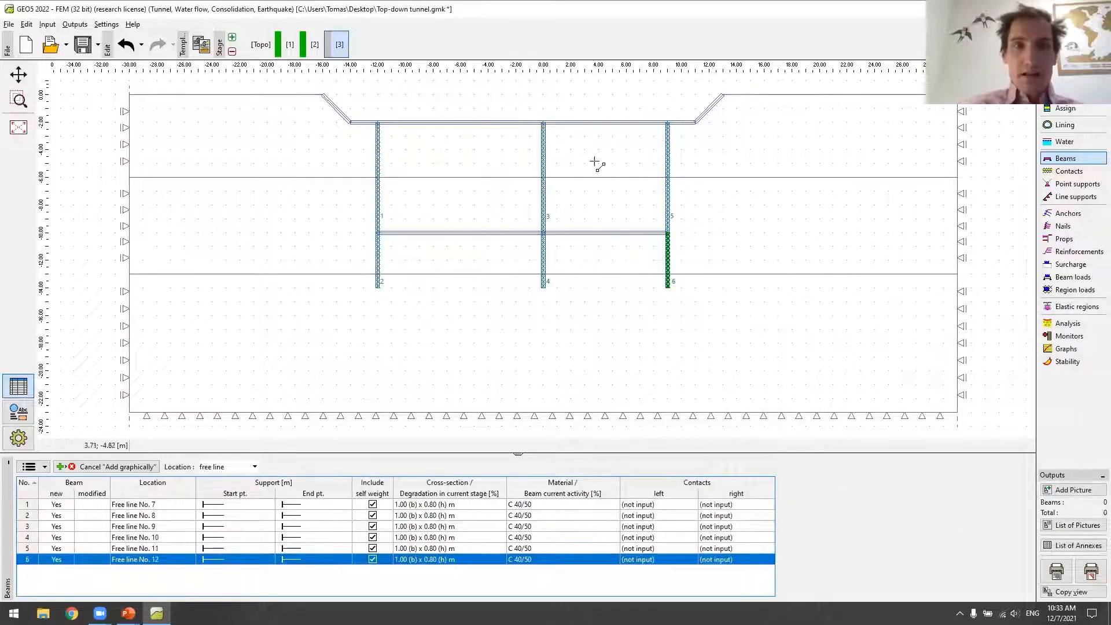
Run the stage 3 analysis and display the vertical displacement over the model.
left_click(1077, 323)
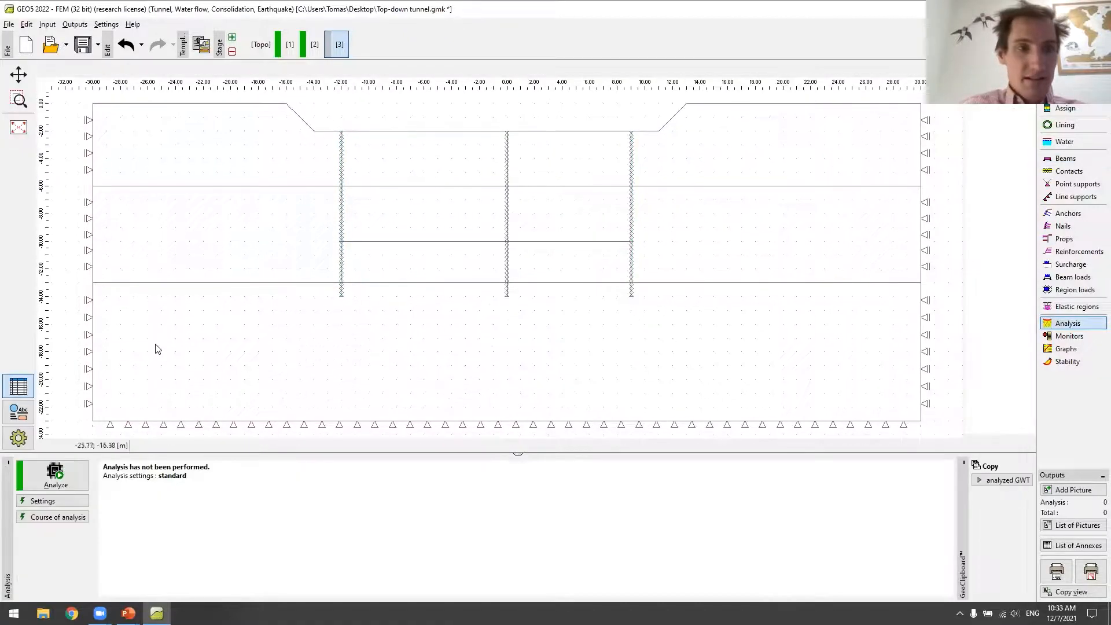
left_click(55, 473)
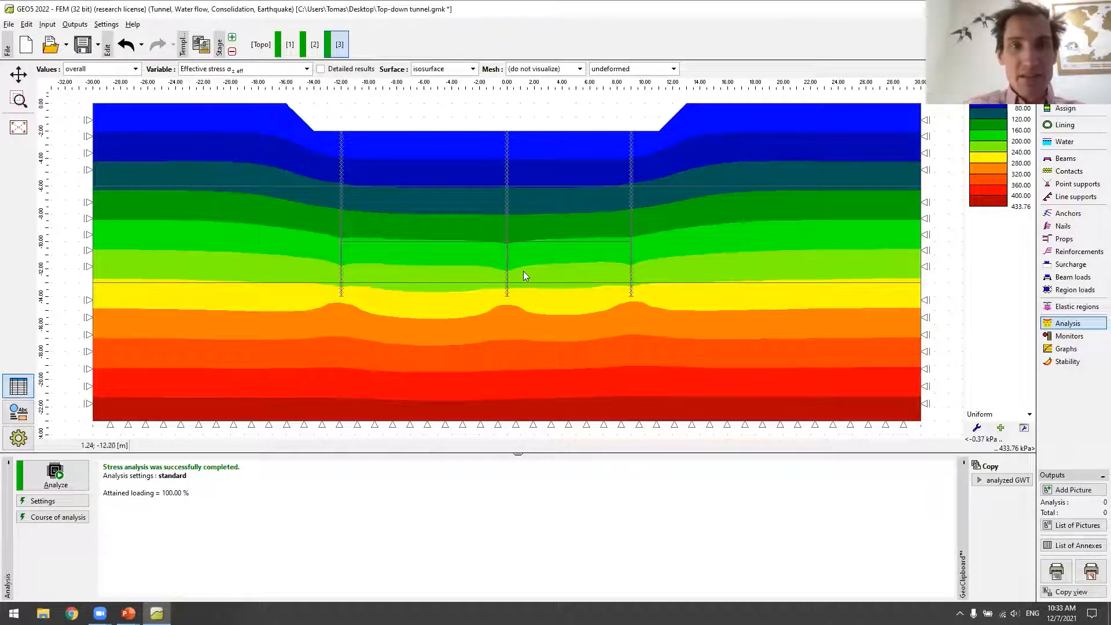
left_click(258, 70)
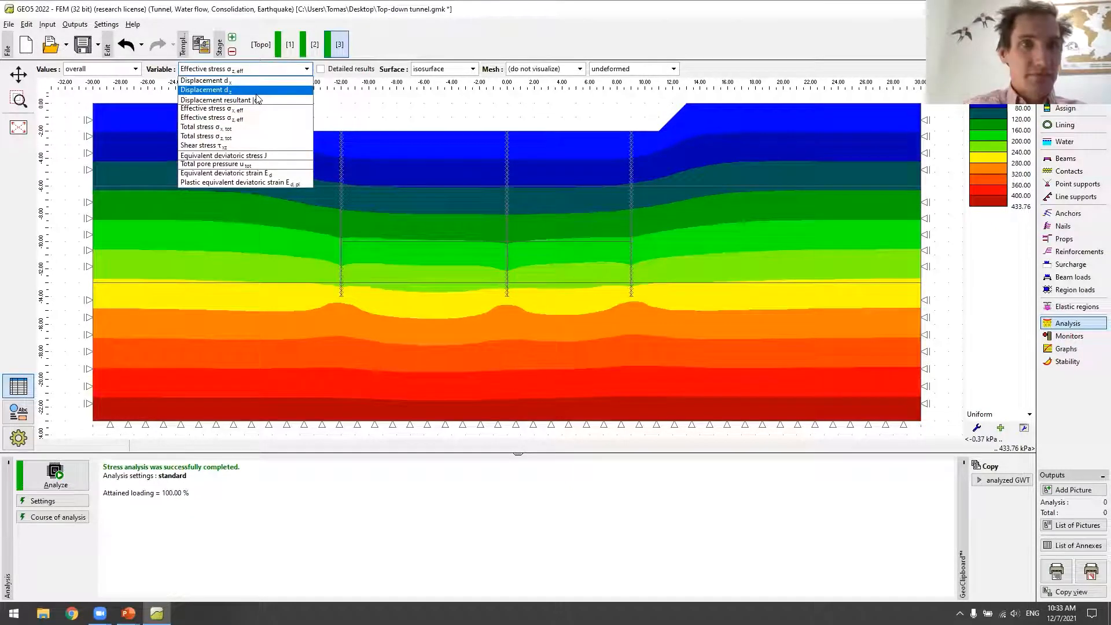
left_click(259, 91)
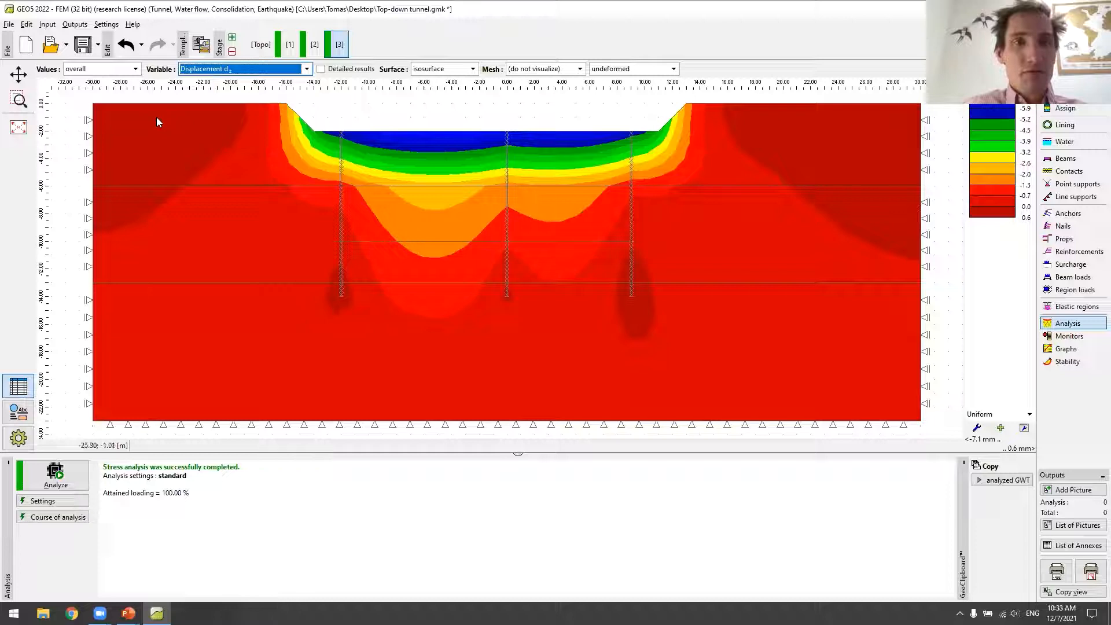
View the stage 3 vertical displacement compared to the previous stage, and return to the overall values.
left_click(118, 72)
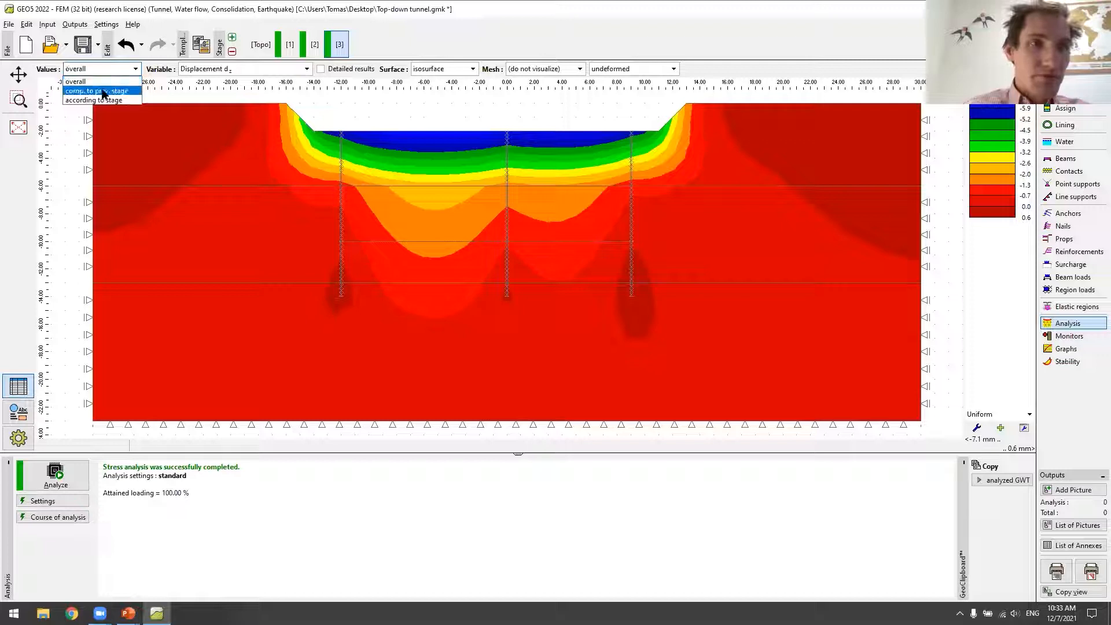
left_click(104, 93)
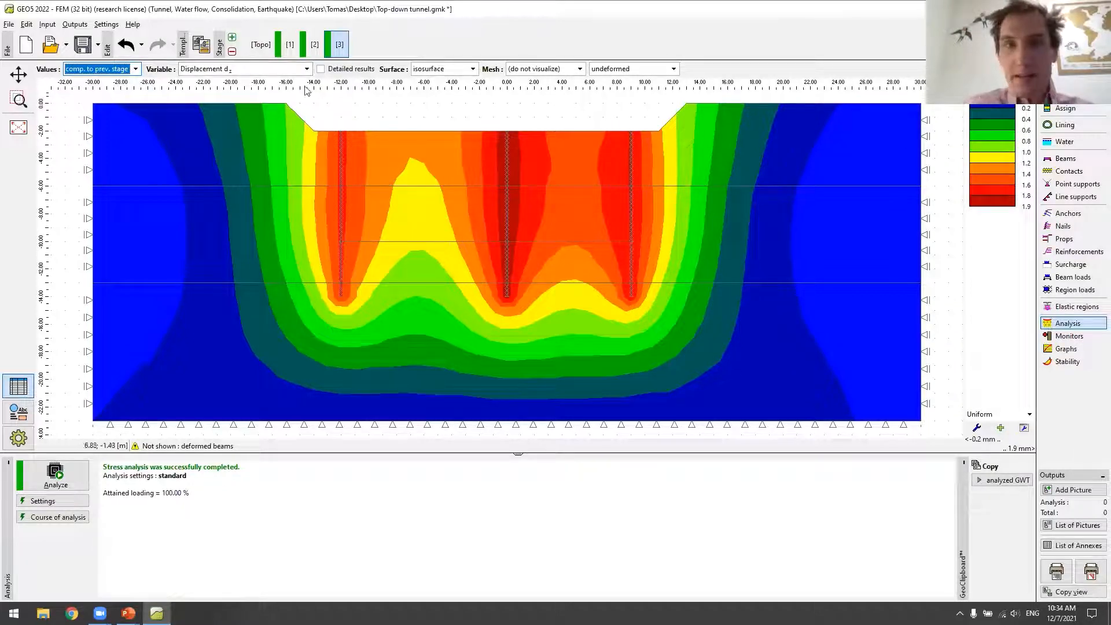
left_click(119, 70)
left_click(119, 80)
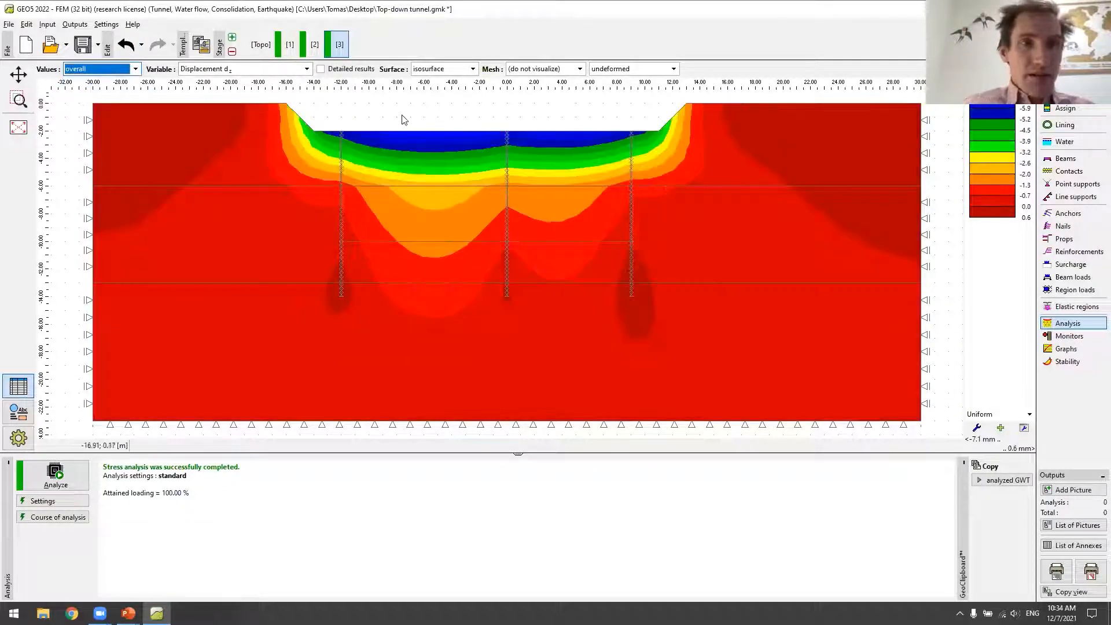
Add construction stage 4 and start adding beams graphically on free lines.
left_click(233, 40)
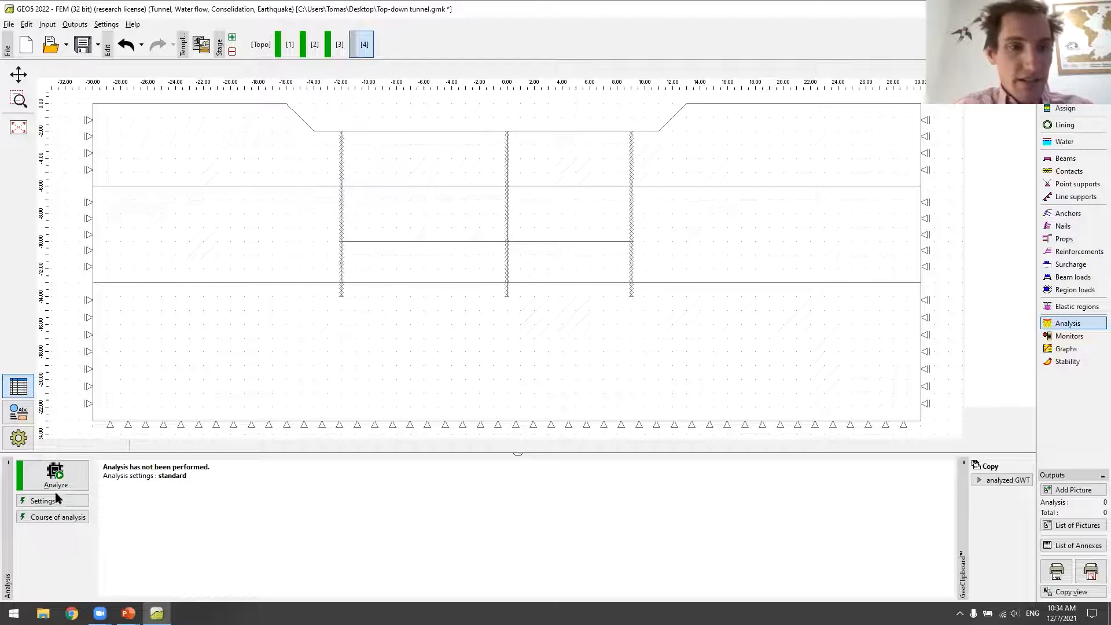
left_click(1068, 159)
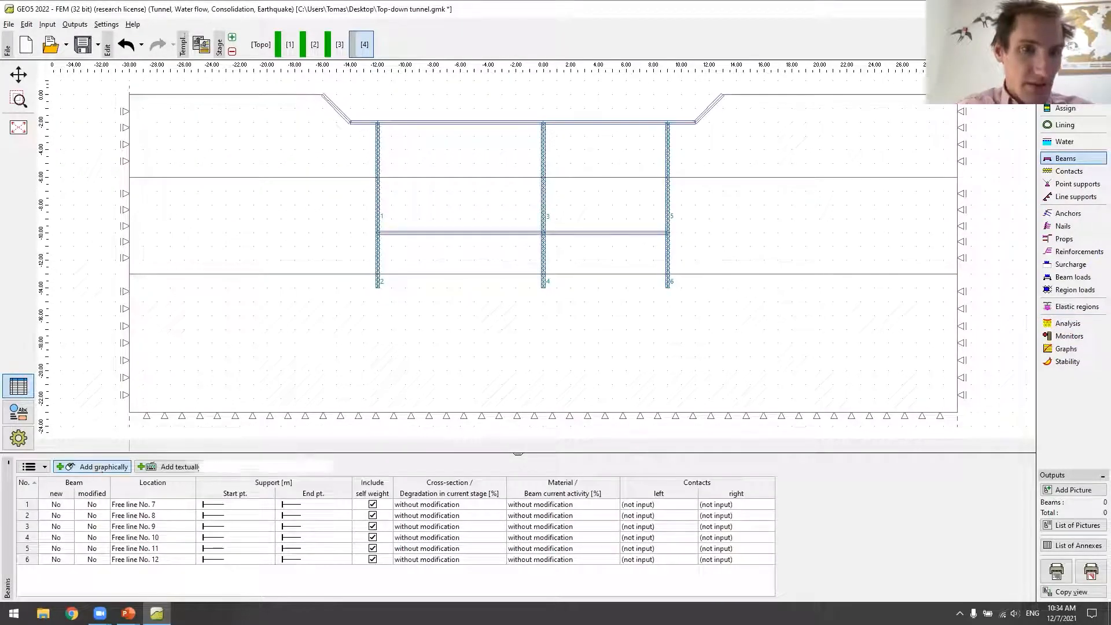
left_click(98, 467)
left_click(379, 155)
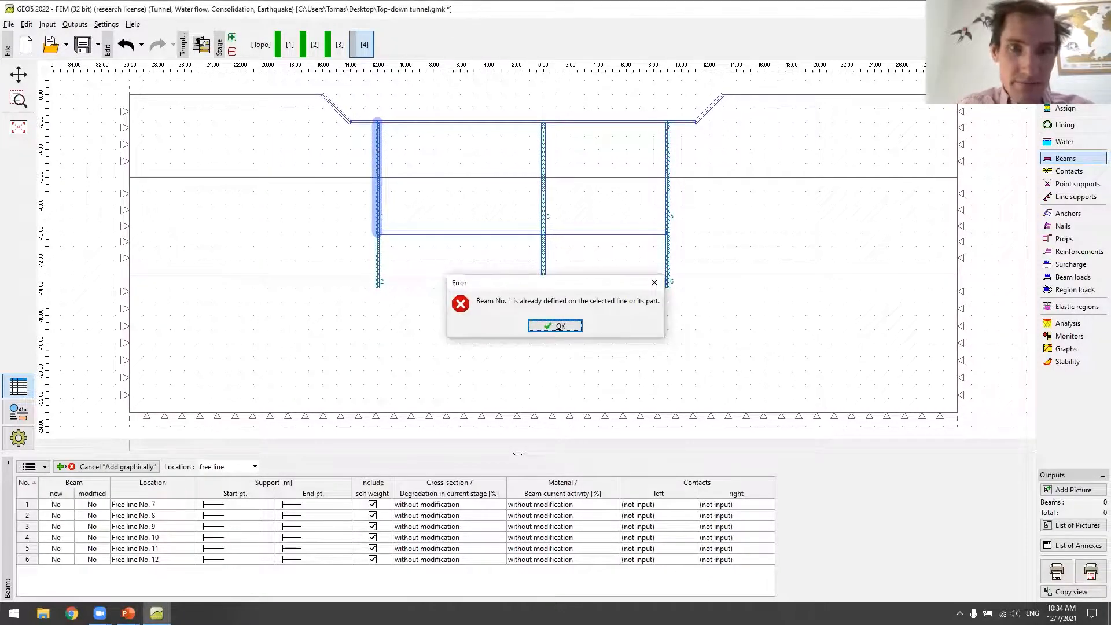
key("Return")
left_click(193, 507)
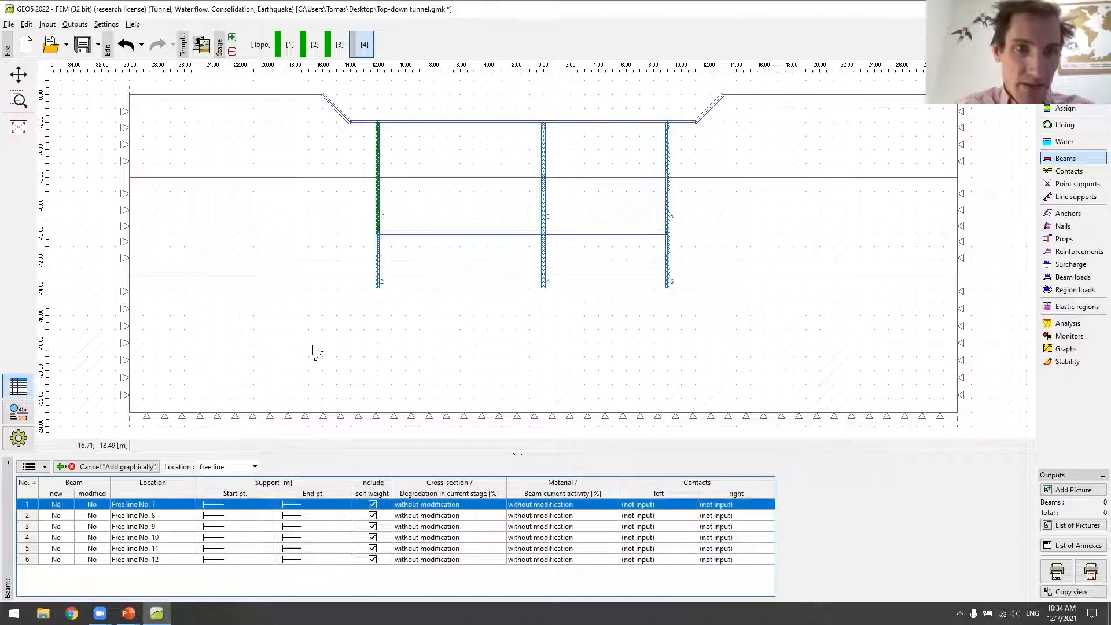
Add C 40/50 rectangular wall beams with a cross-section height of 1 m on free lines No. 3 and 4 as the tunnel's top slab.
left_click(427, 127)
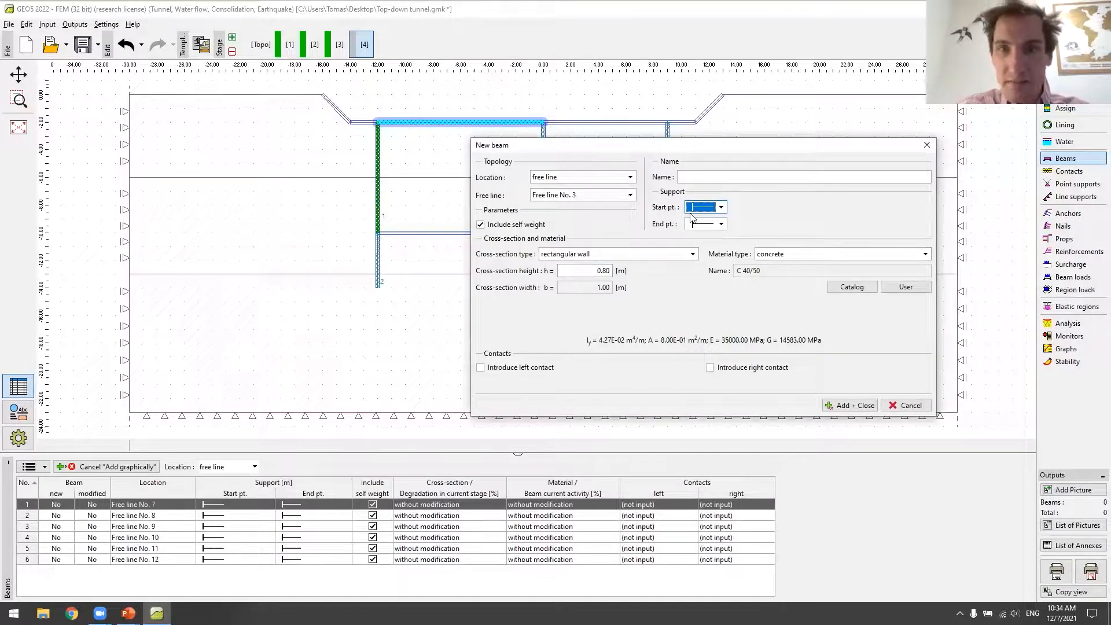
left_click(592, 273)
type("10")
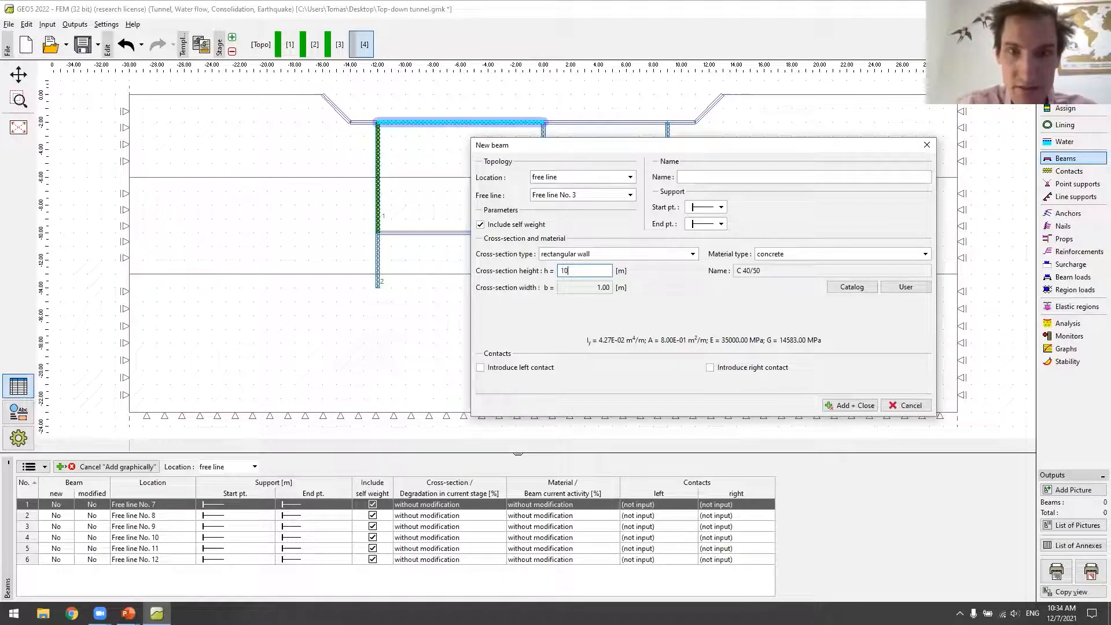
key("BackSpace")
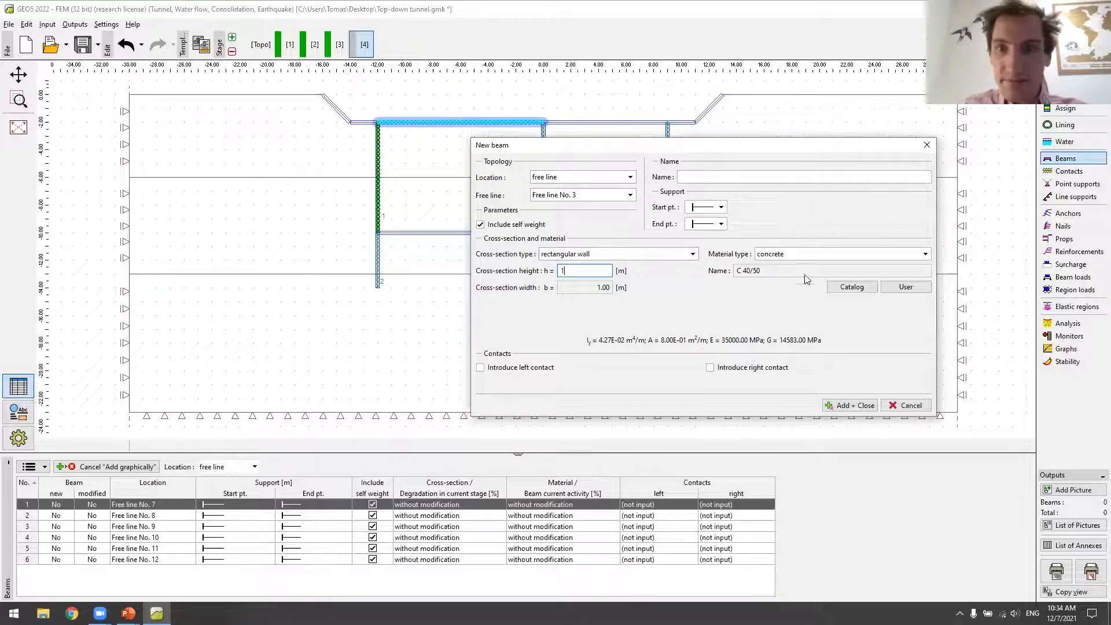
left_click(866, 406)
left_click(607, 124)
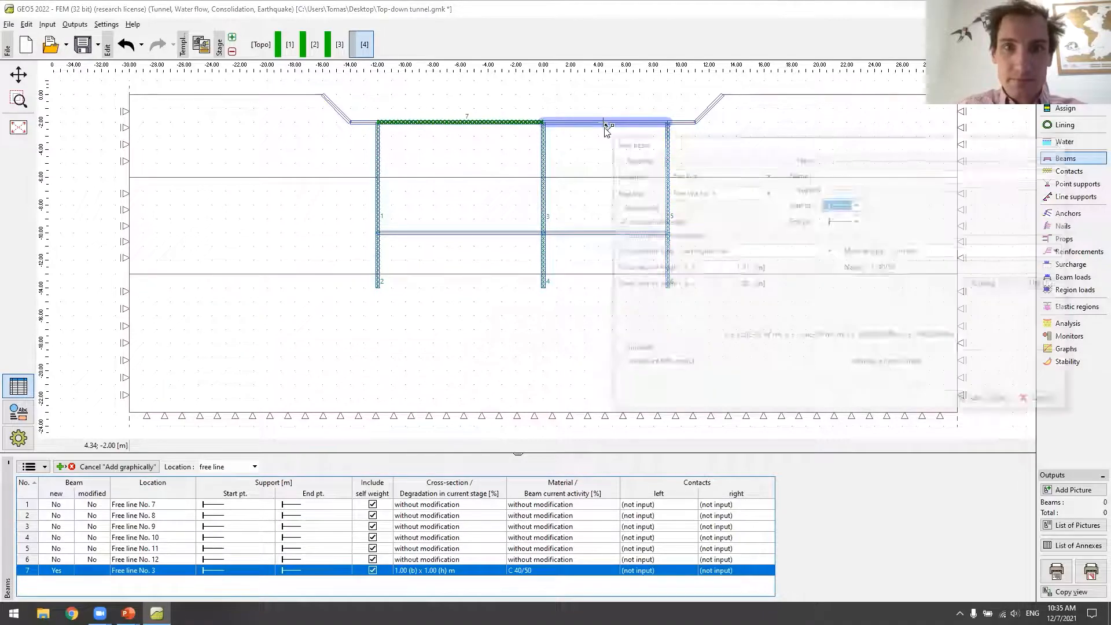
left_click(991, 402)
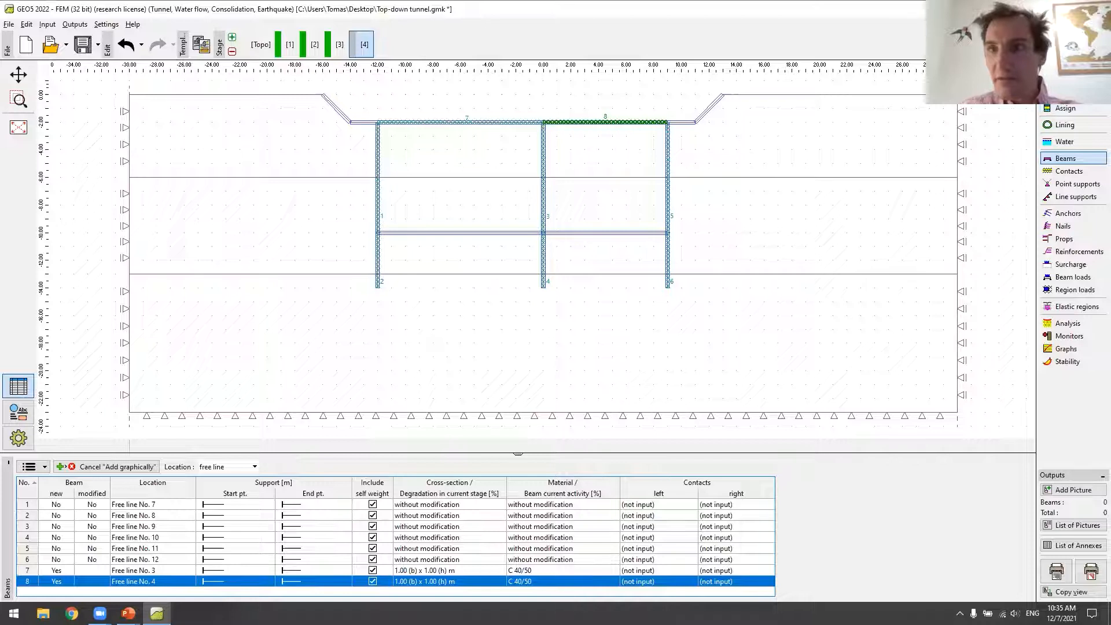
Check the region activity in stage 4 and run the stage's analysis.
left_click(1065, 96)
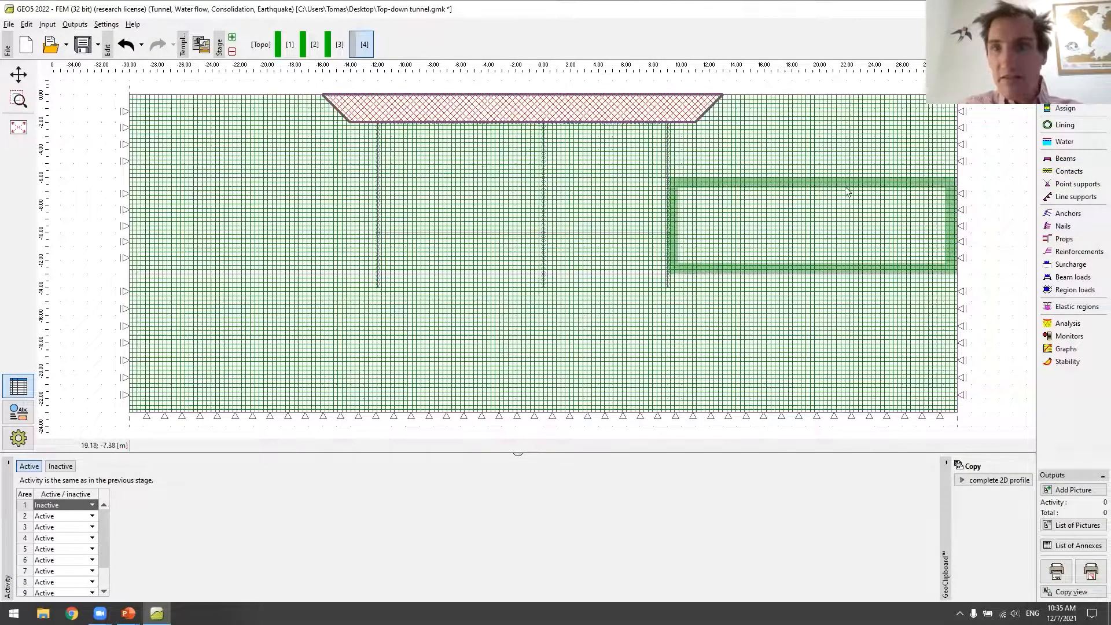
left_click(1068, 322)
left_click(47, 475)
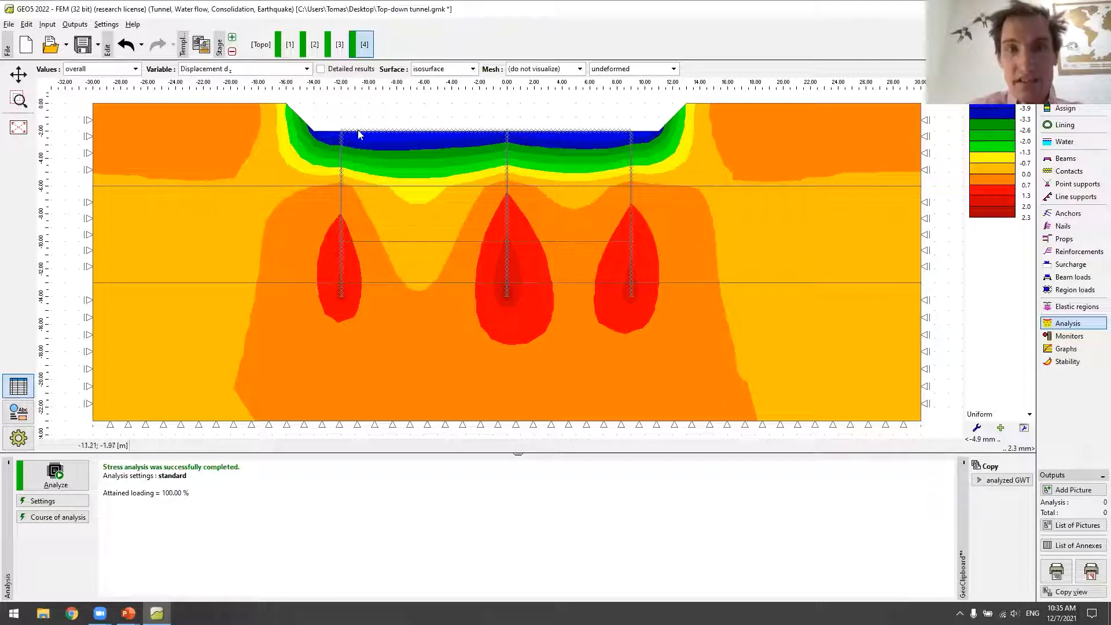
Add construction stage 5 and set the excavated area 1 above the tunnel slab to active.
left_click(232, 38)
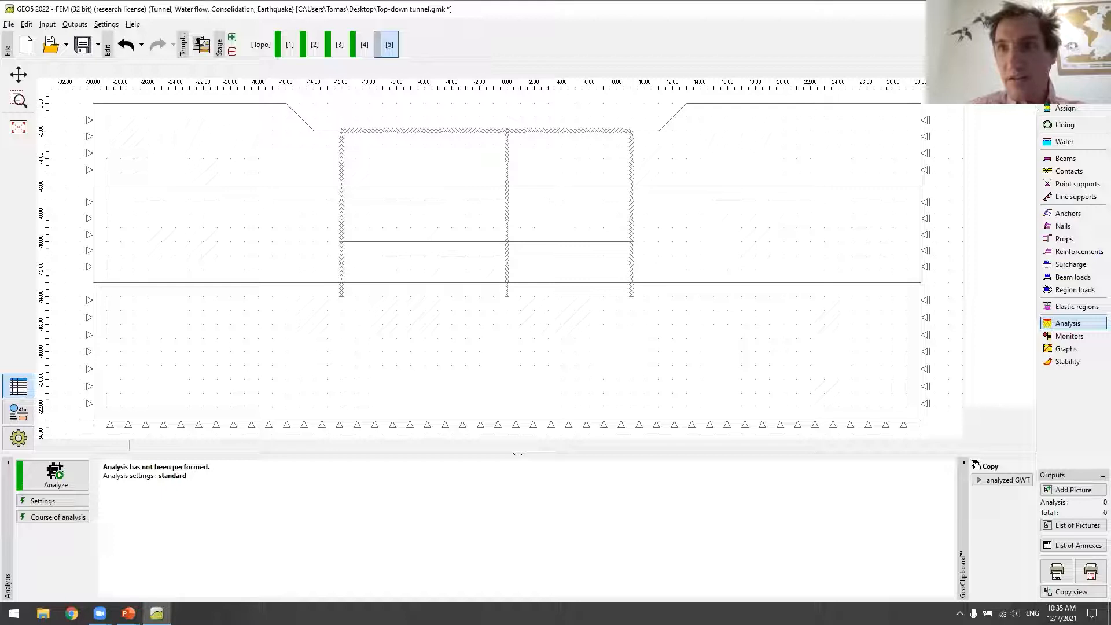
left_click(1066, 96)
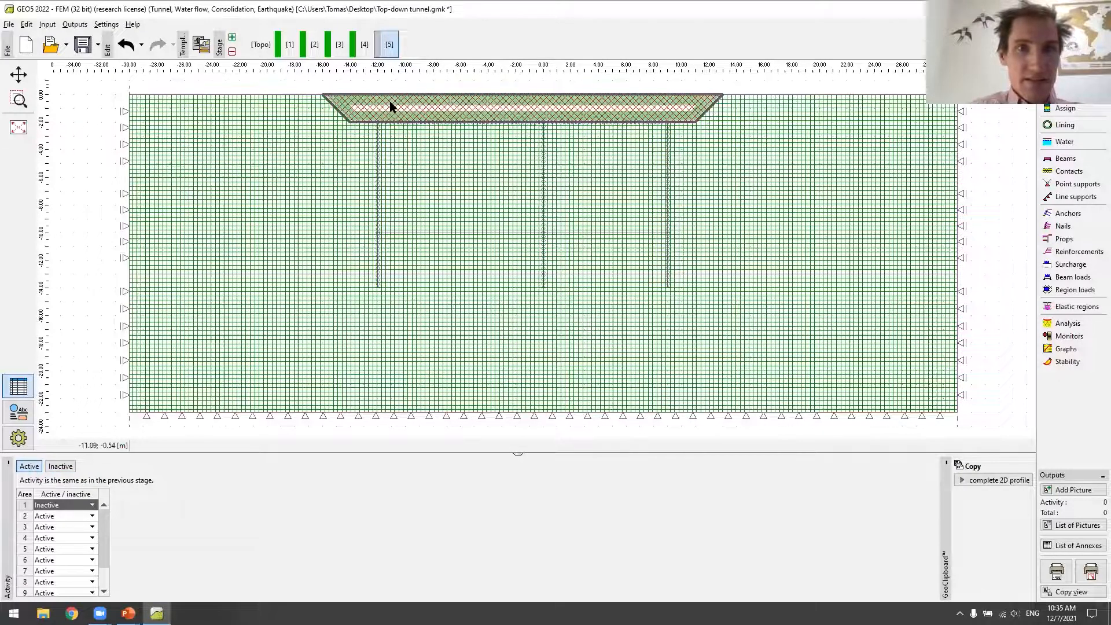
left_click(354, 114)
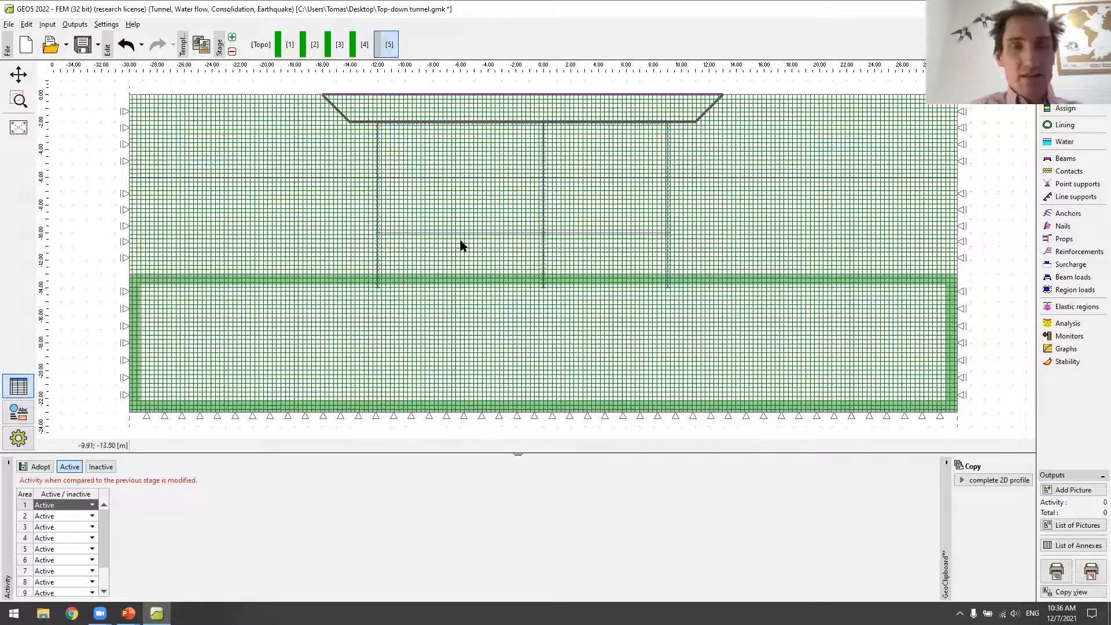
Check the soil assignment in stage 5 and run the stage's analysis.
left_click(1065, 109)
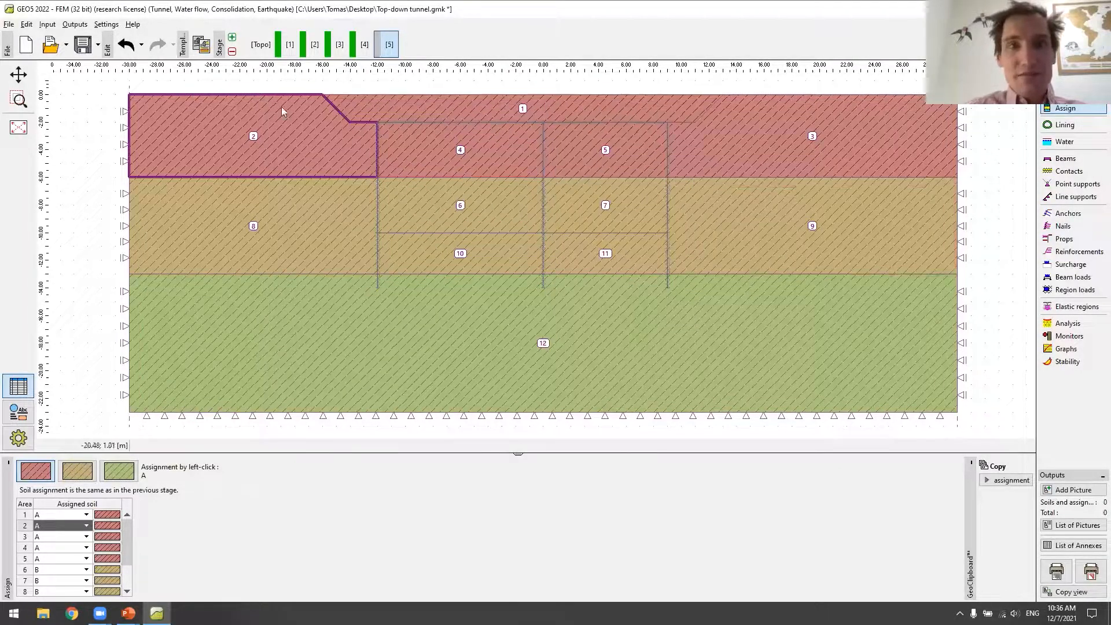
left_click(1067, 324)
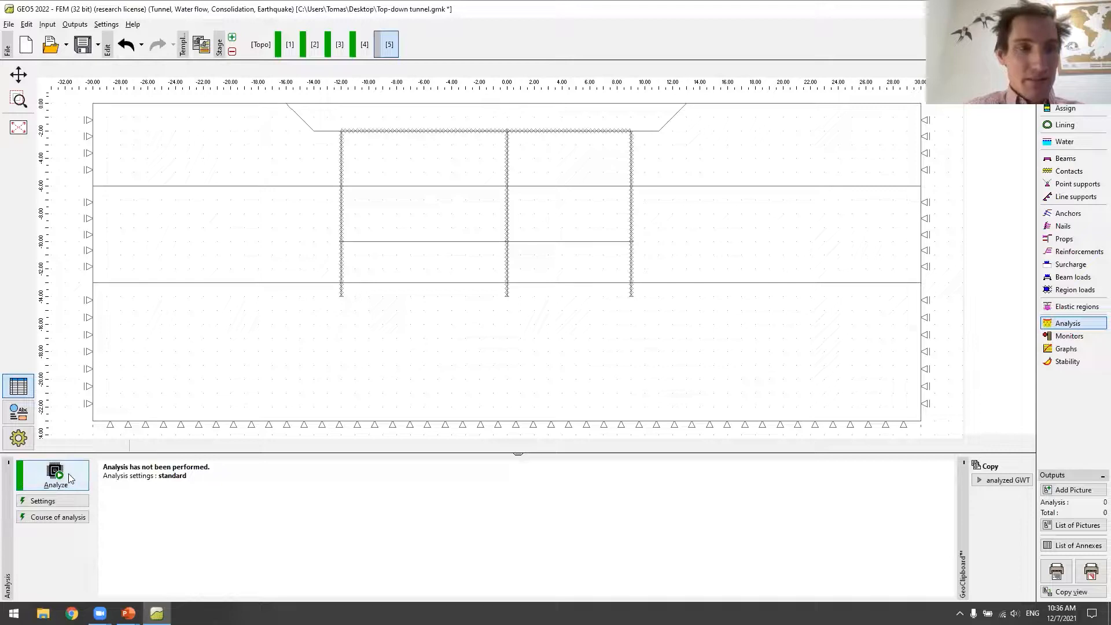
left_click(58, 476)
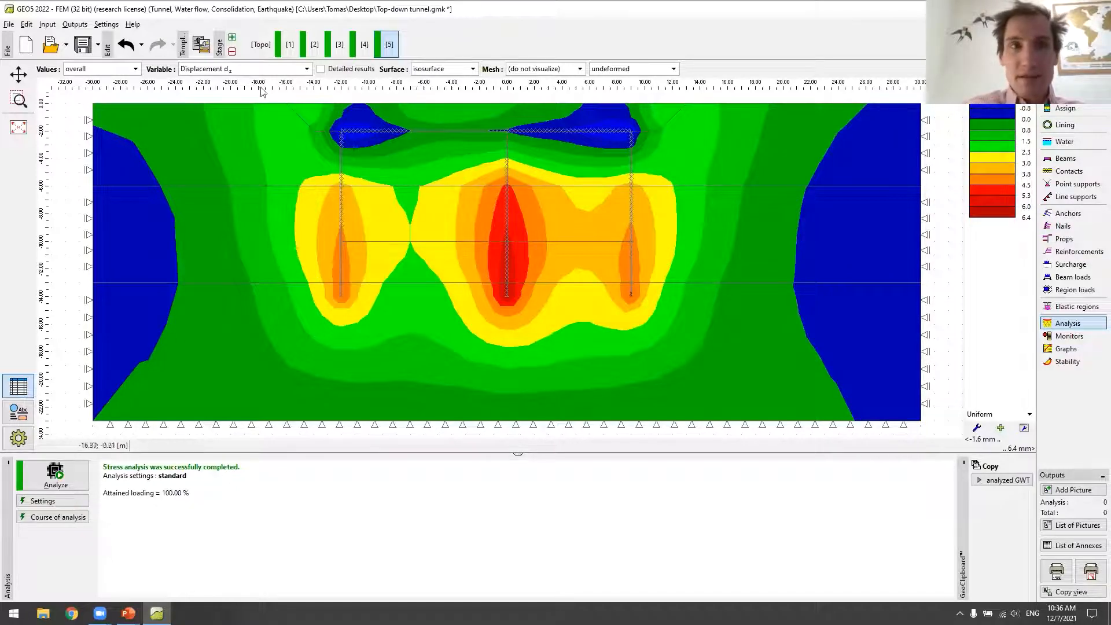
Add construction stage 6 with a strip surcharge on terrain: origin x = -14 m, length 25 m, slope 0°, magnitude 30 kN/m².
left_click(232, 38)
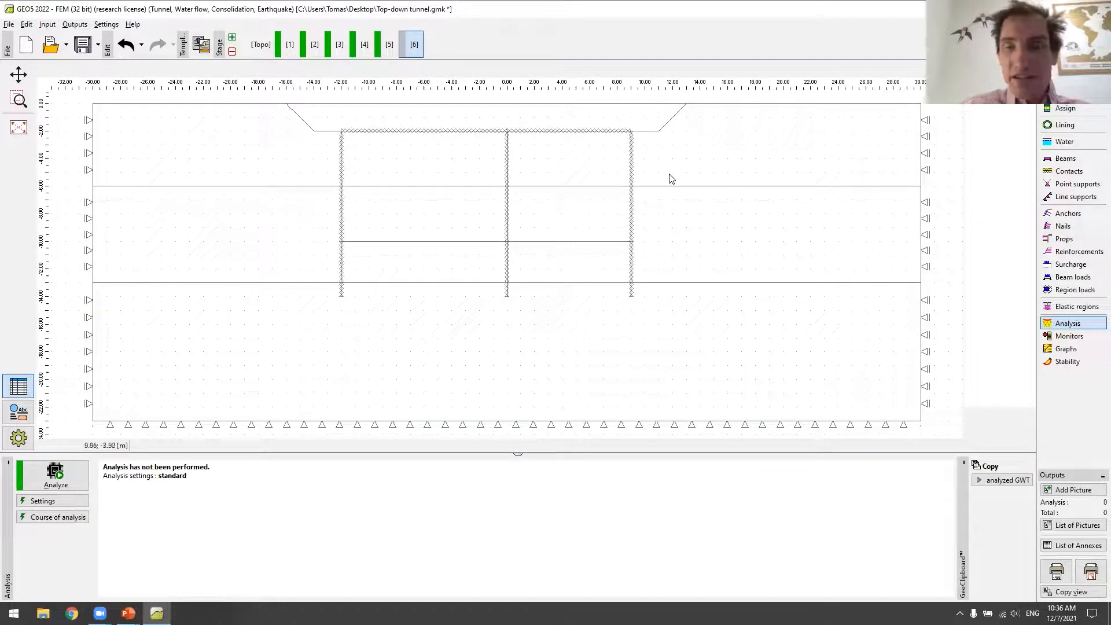
left_click(1072, 265)
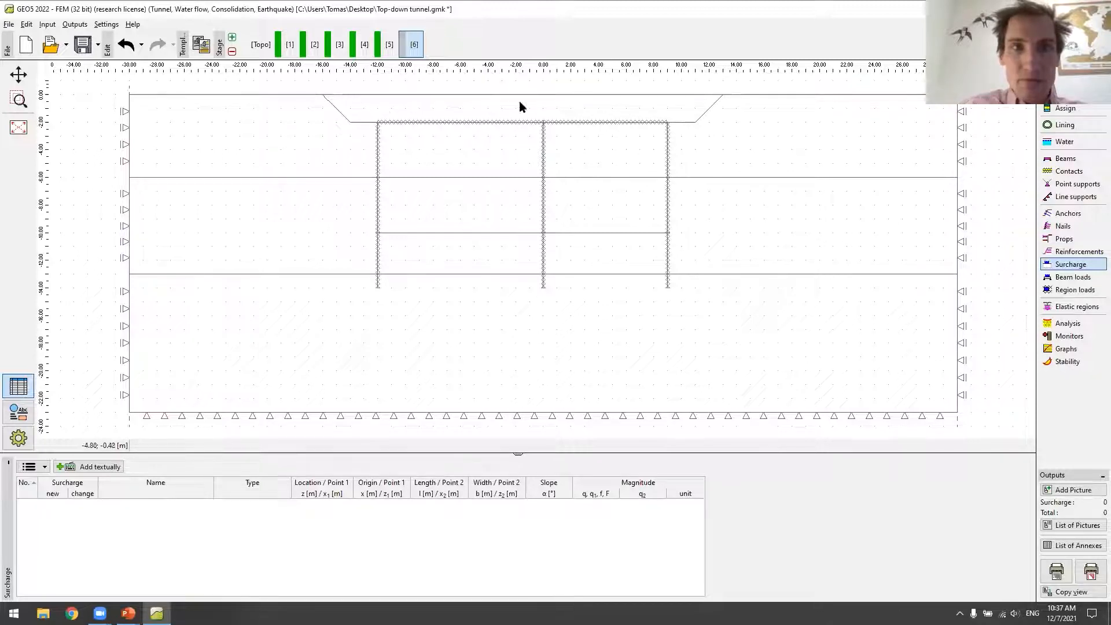
left_click(100, 467)
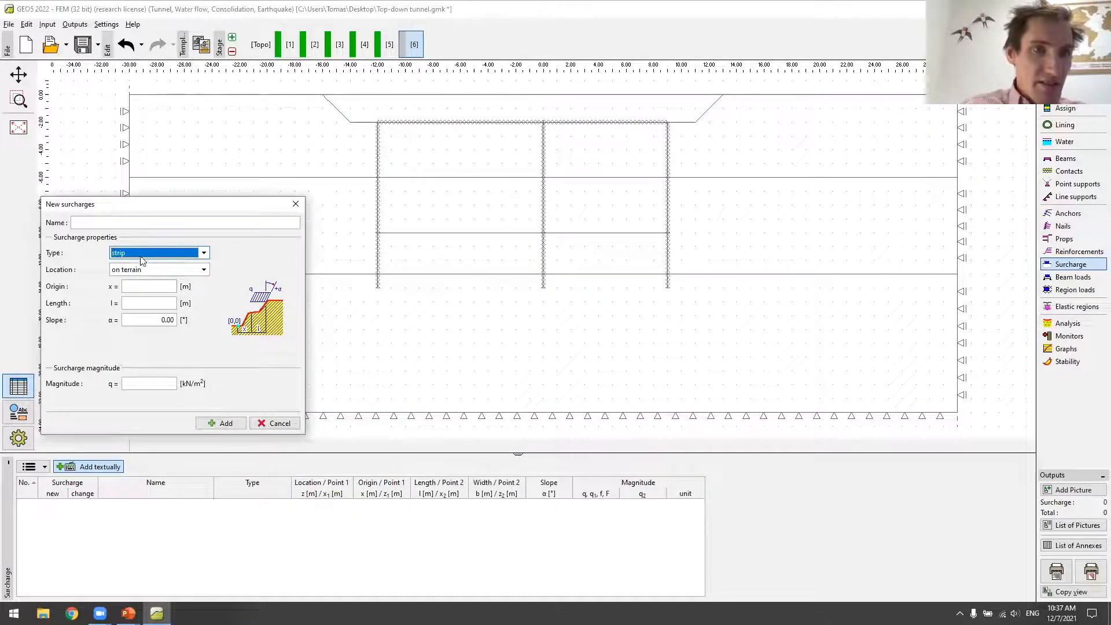
left_click(144, 286)
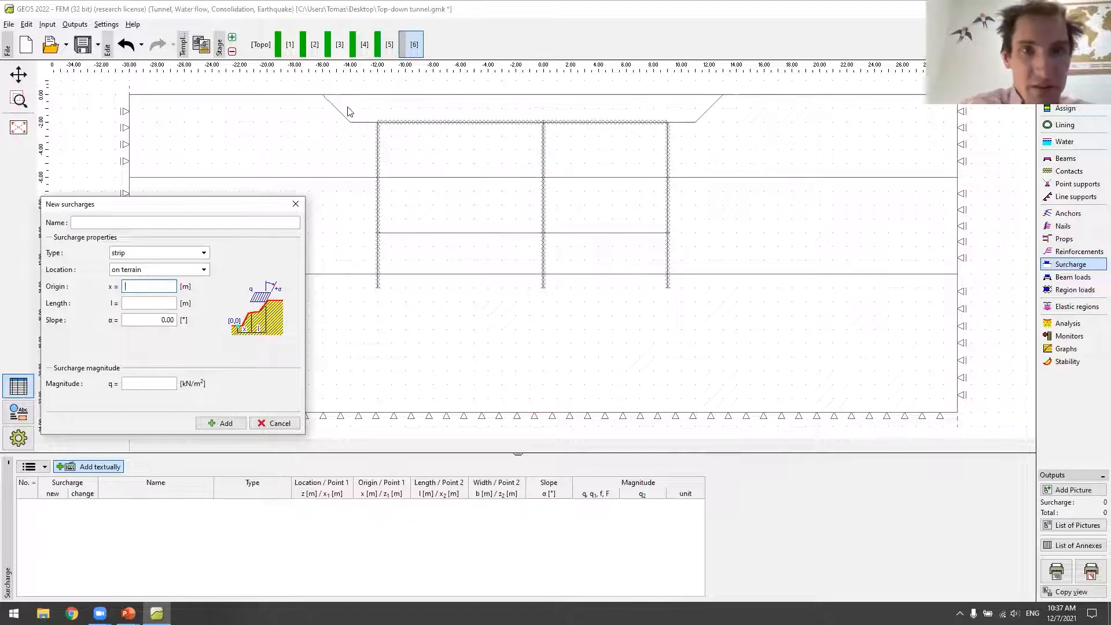
type("-")
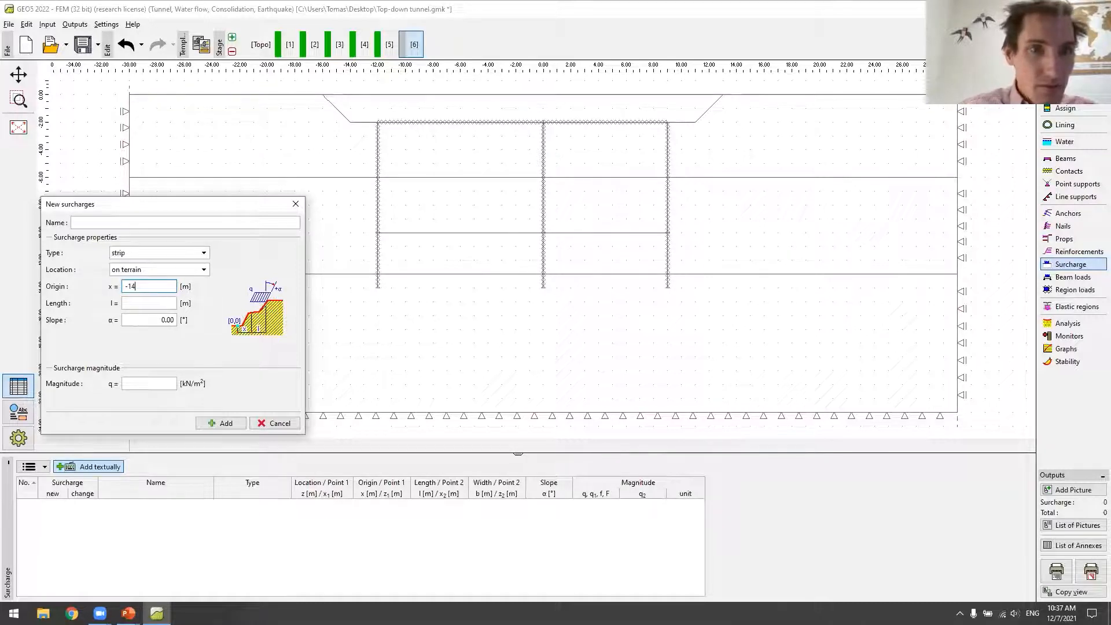
type("14")
left_click(146, 299)
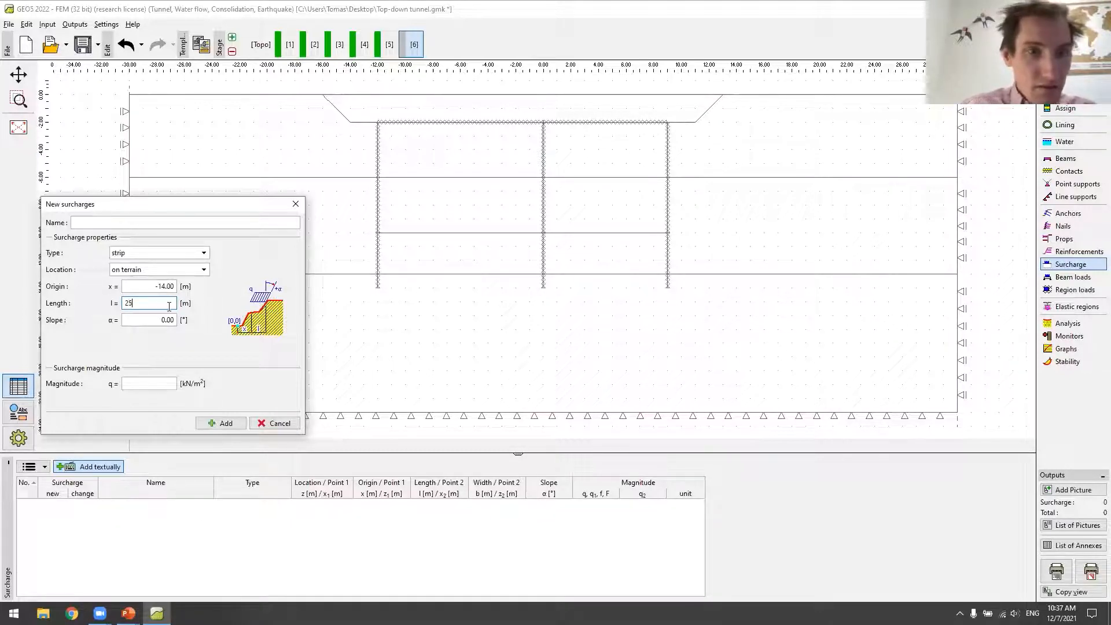
left_click(167, 382)
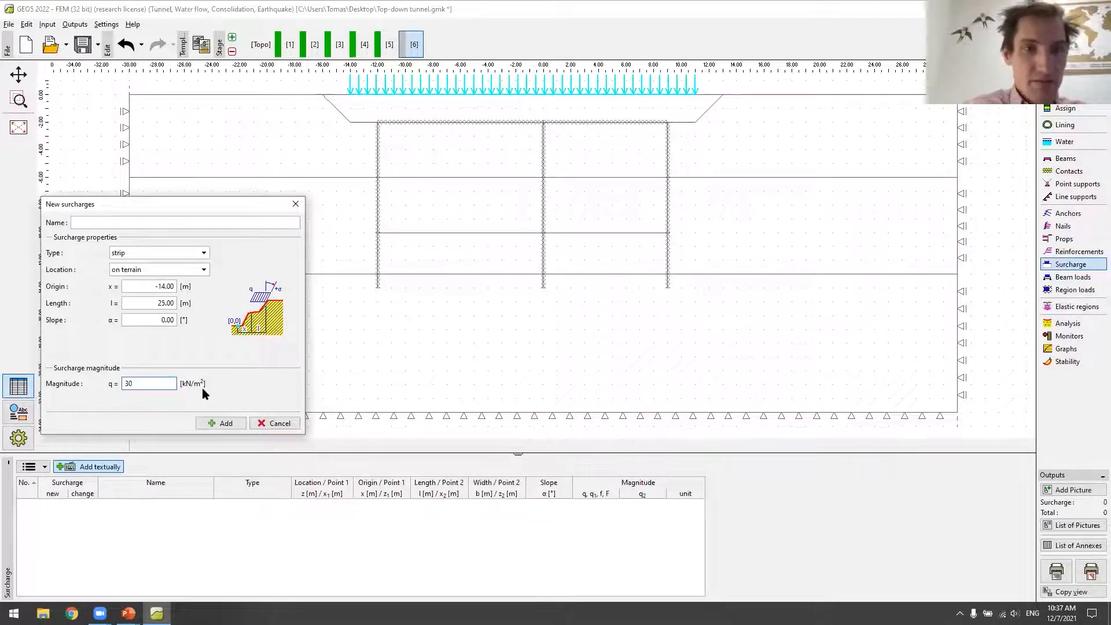
left_click(216, 425)
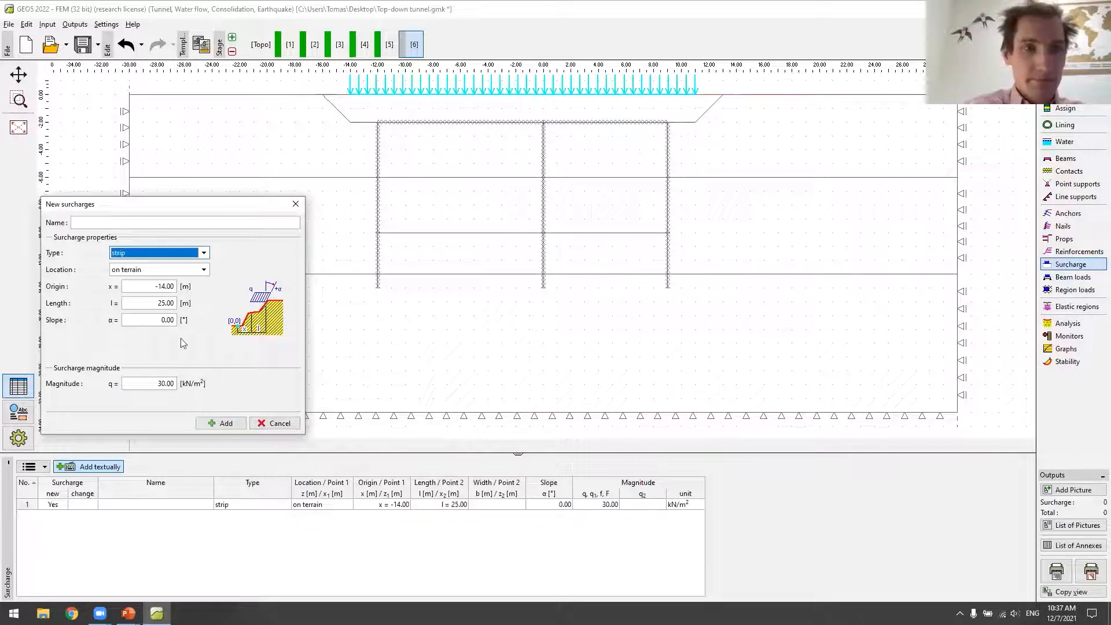
left_click(287, 426)
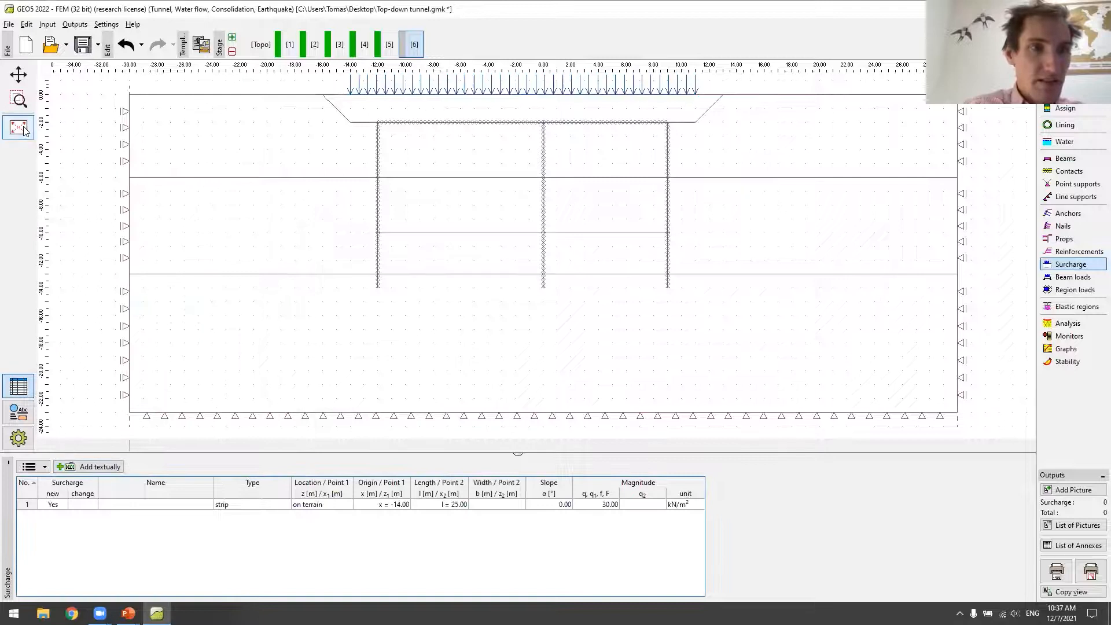
left_click(23, 134)
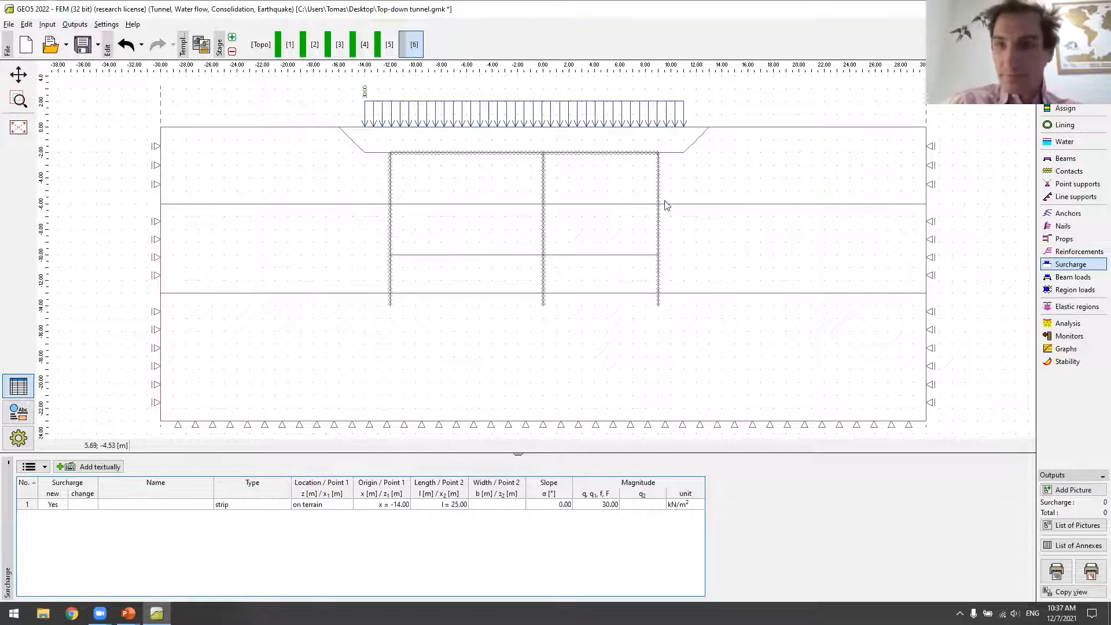
Run the analysis of stage 6 and add construction stage 7.
left_click(1087, 325)
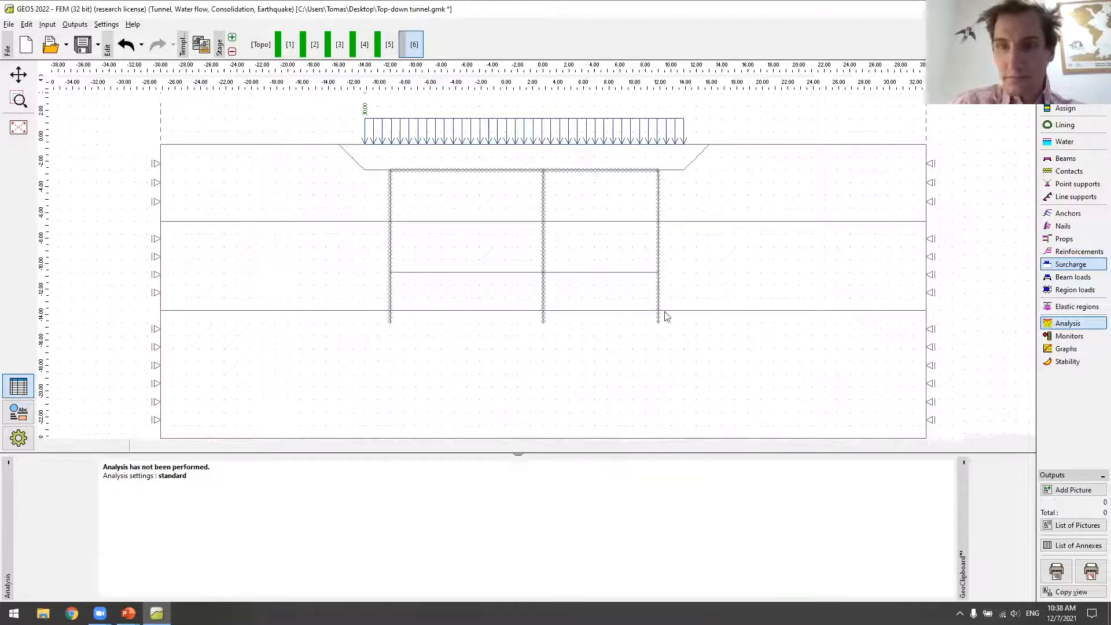
left_click(54, 477)
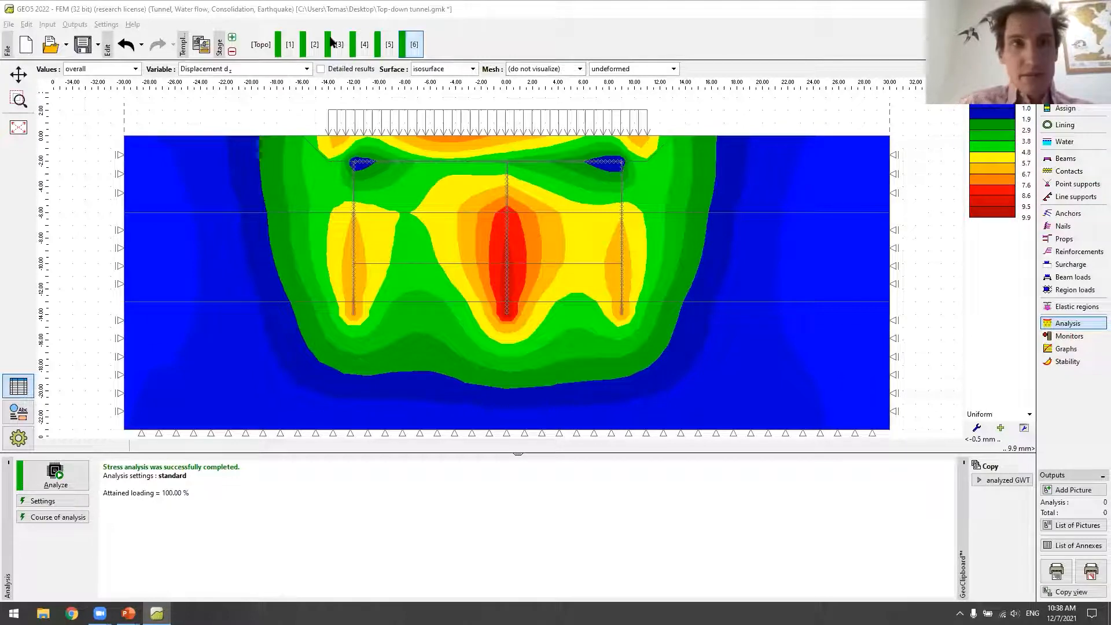
left_click(232, 38)
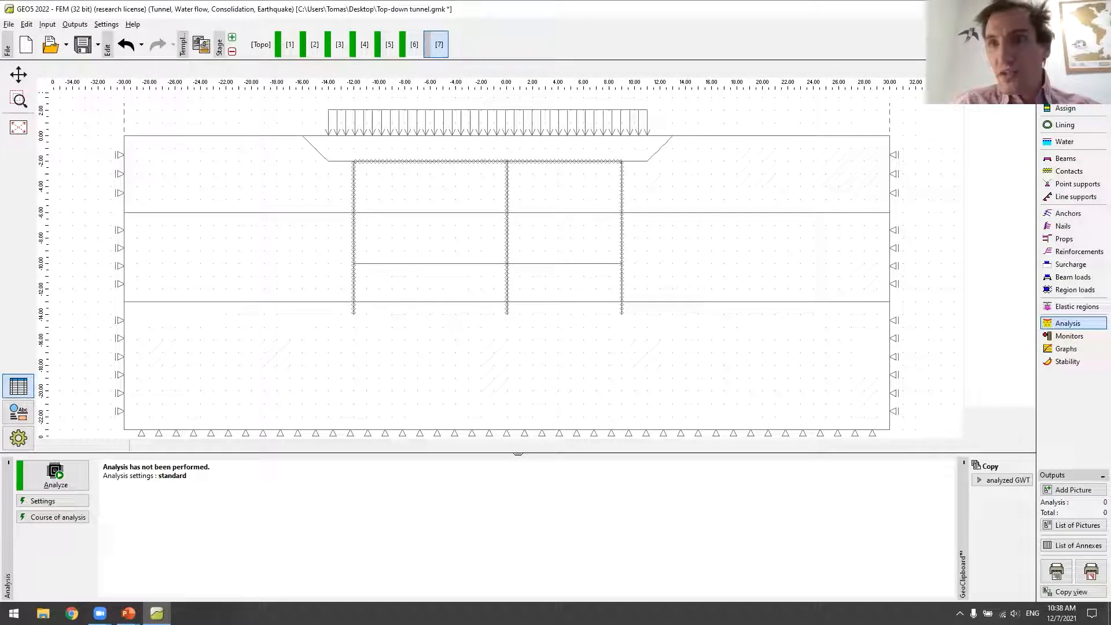
left_click(1071, 92)
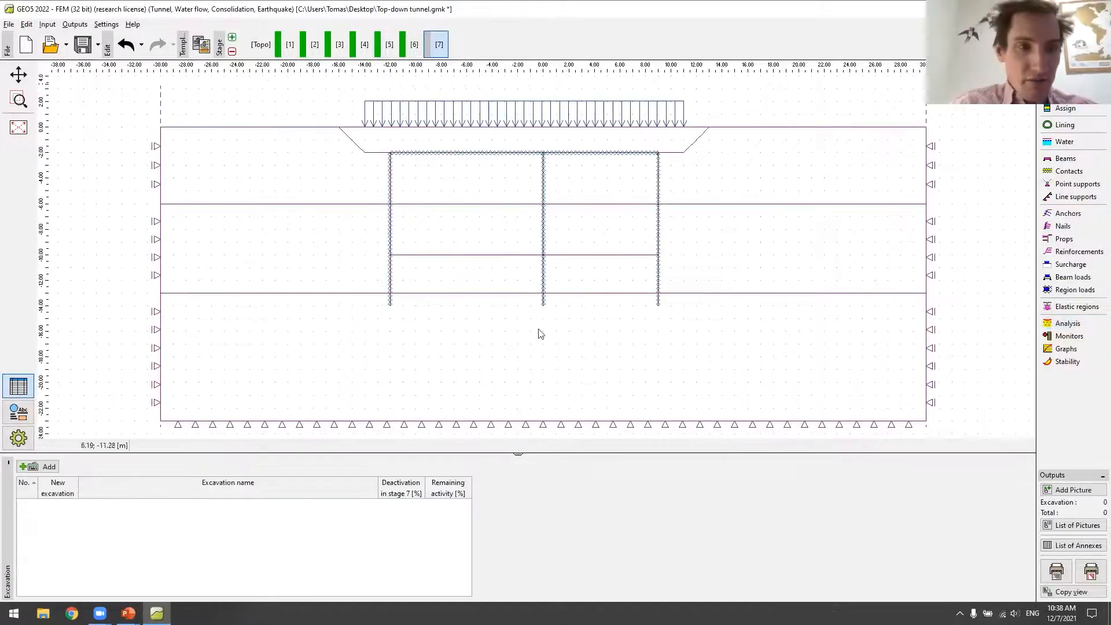
left_click(41, 467)
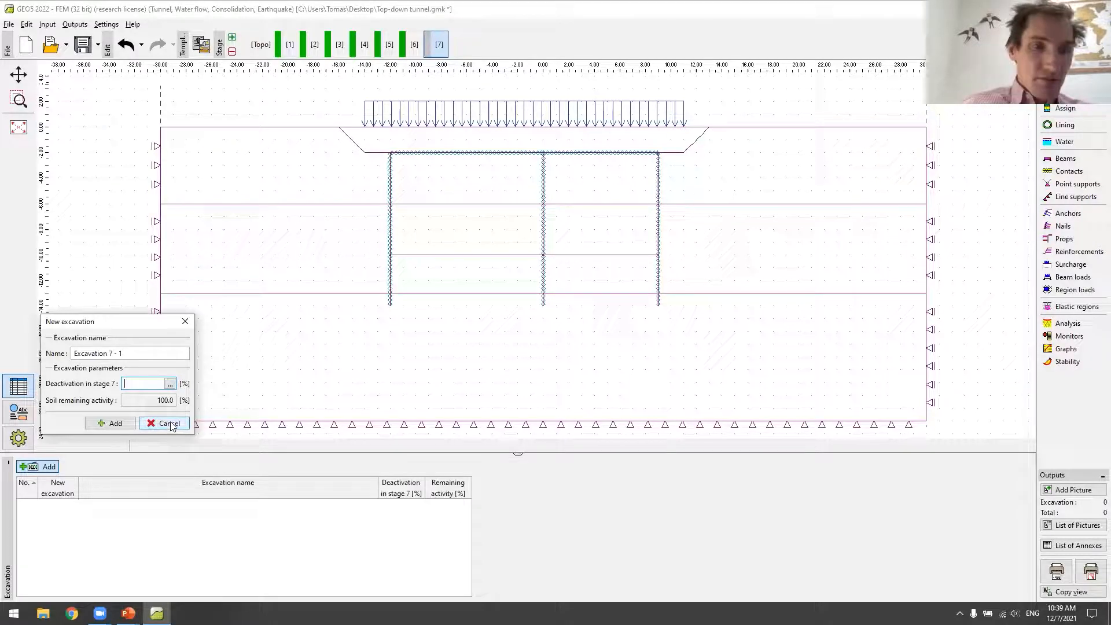
left_click(172, 426)
Set areas 4 and 6 under the top slab to inactive in stage 7 and run the stage's analysis.
left_click(1067, 83)
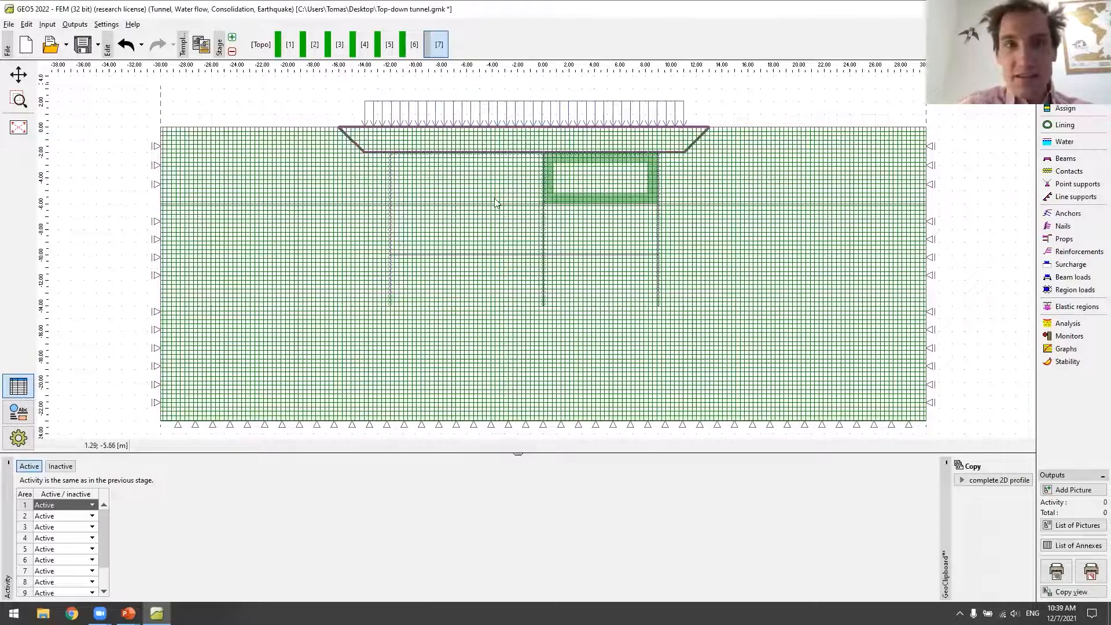
left_click(56, 466)
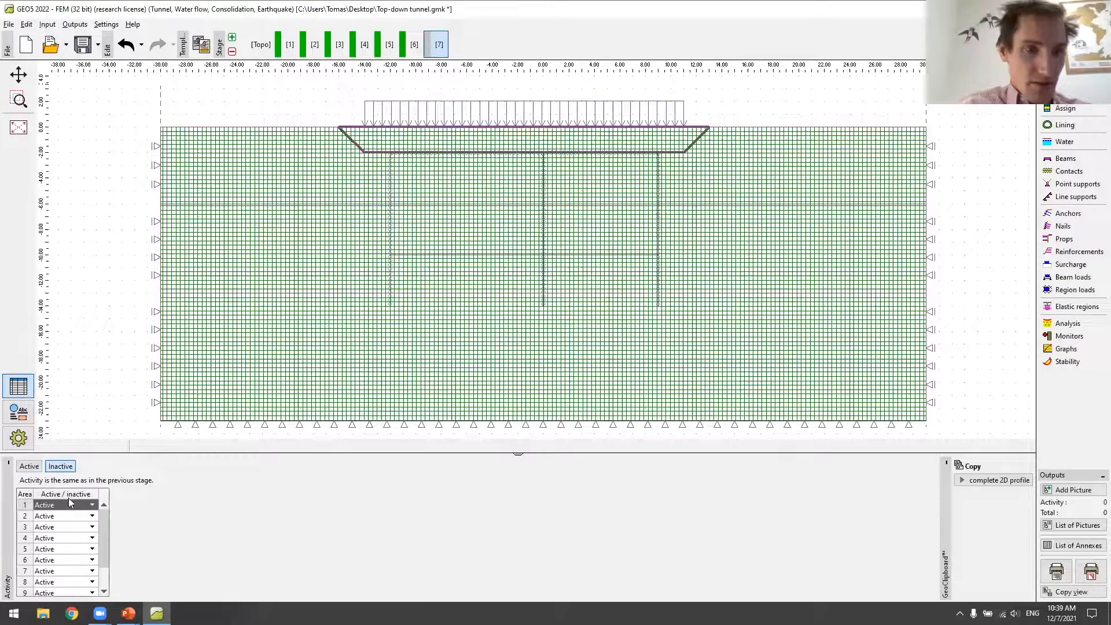
left_click(467, 211)
left_click(491, 228)
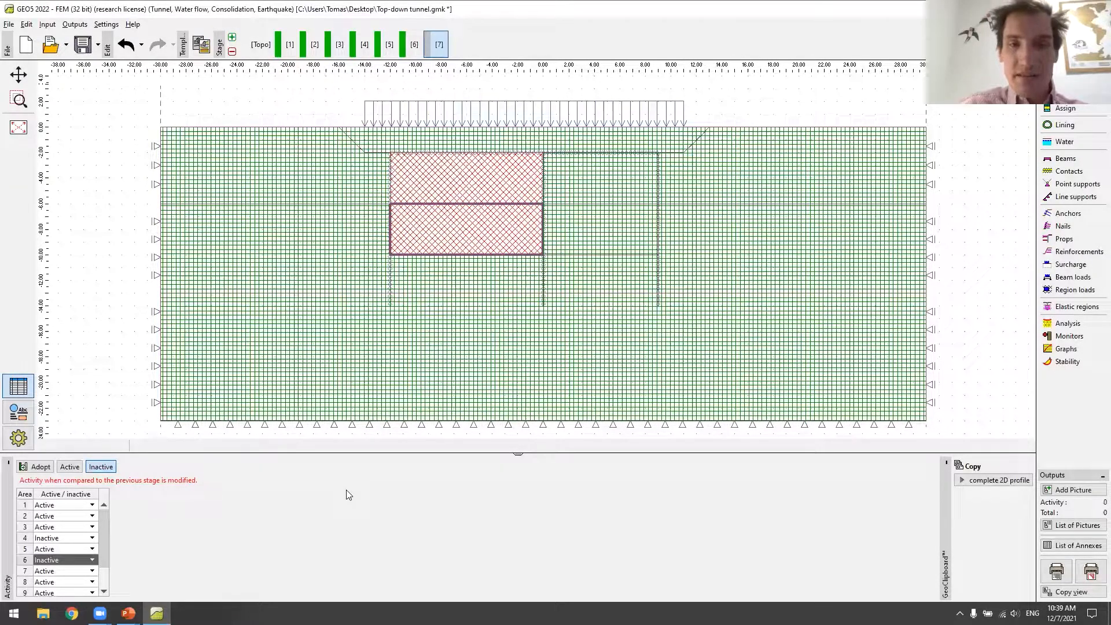
left_click(1068, 323)
left_click(56, 476)
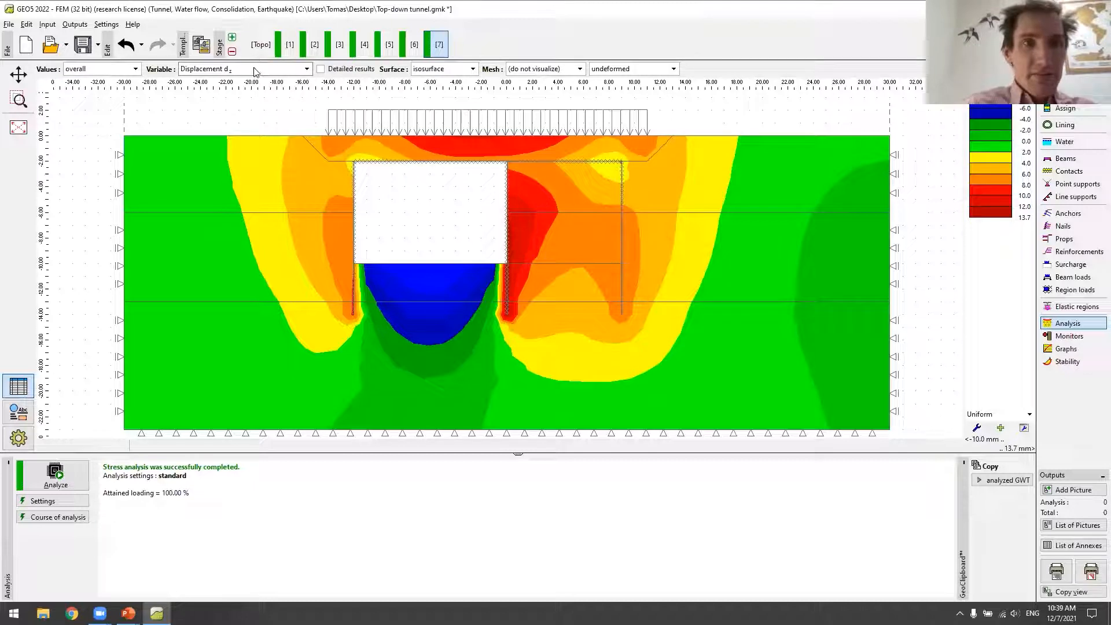
Examine the stage 7 plastic equivalent deviatoric strain and vertical effective stress, and return to the vertical displacement.
left_click(254, 70)
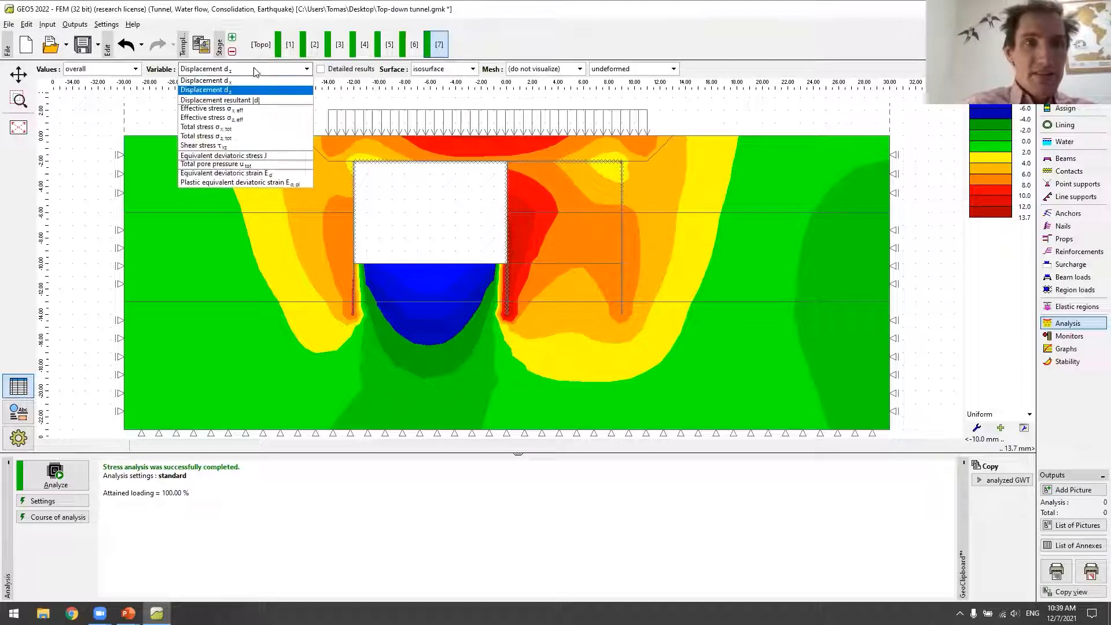
left_click(287, 183)
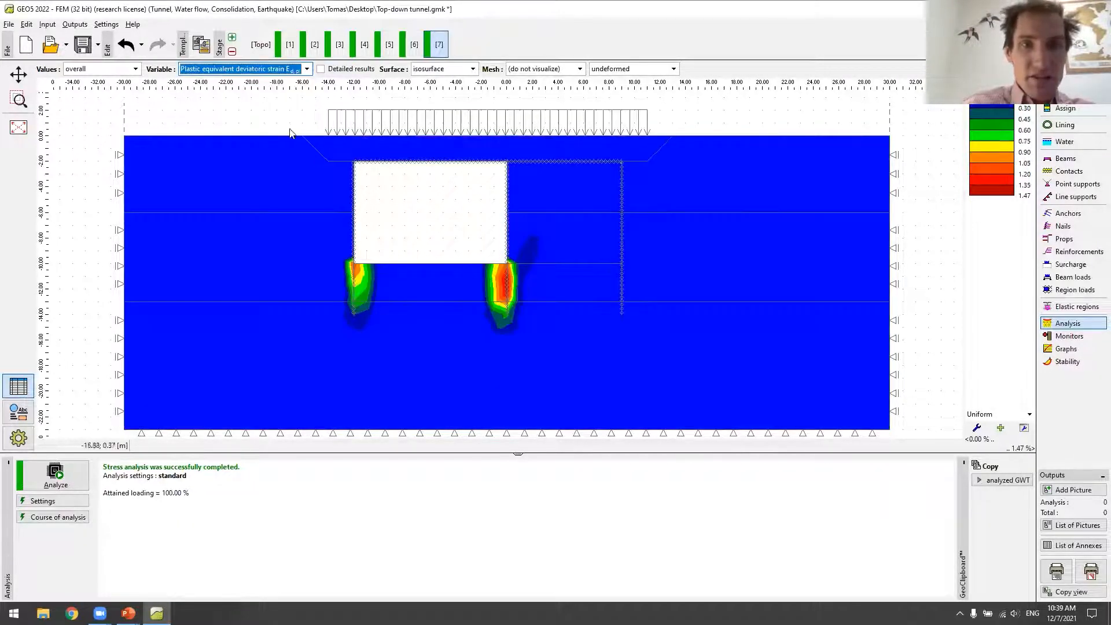
left_click(254, 74)
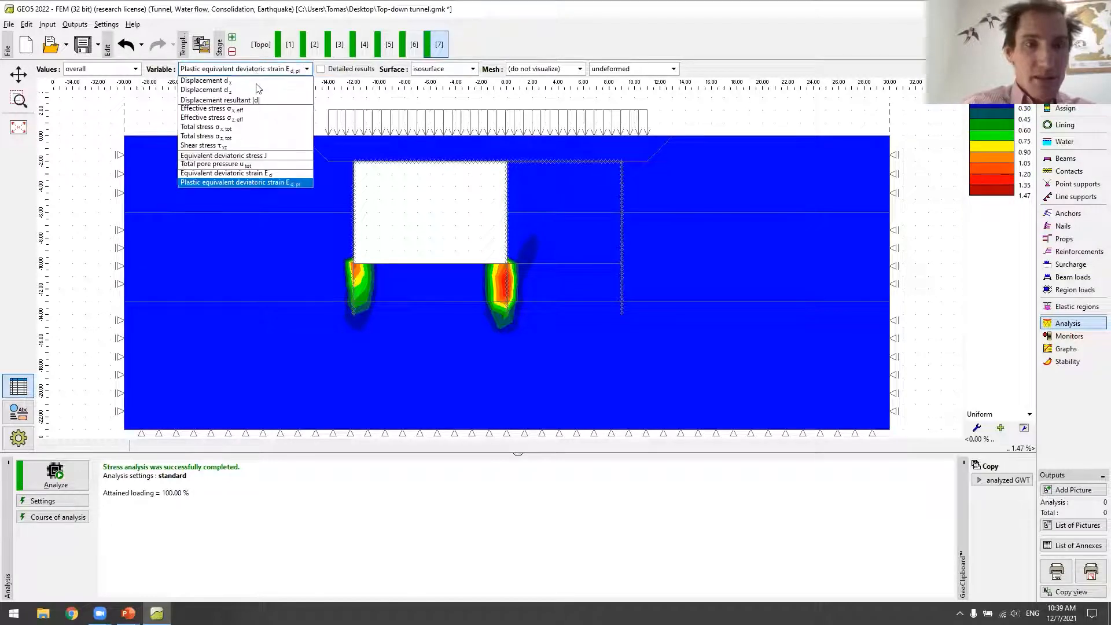
left_click(228, 119)
left_click(243, 69)
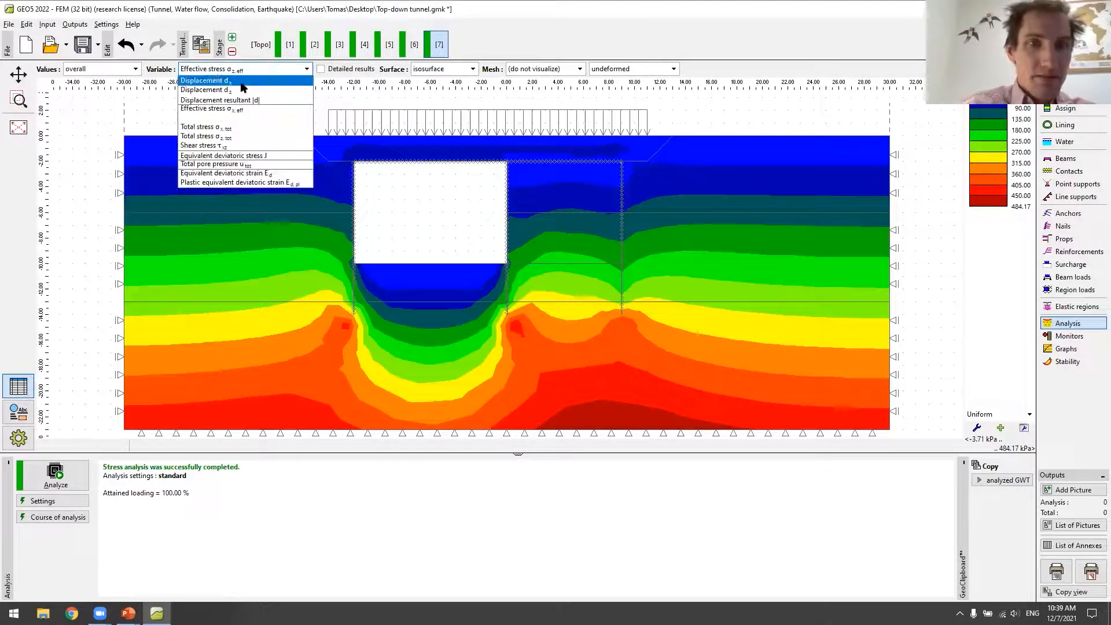
left_click(243, 90)
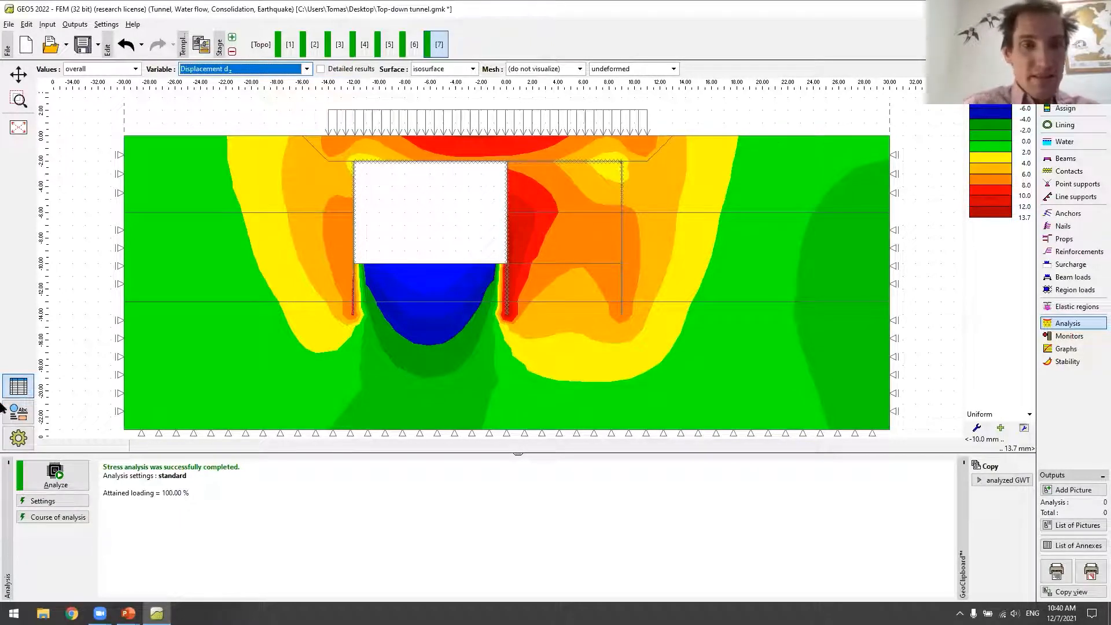
Display the beam moment distributions with filler and large labels, and turn off the surface visualization.
left_click(25, 443)
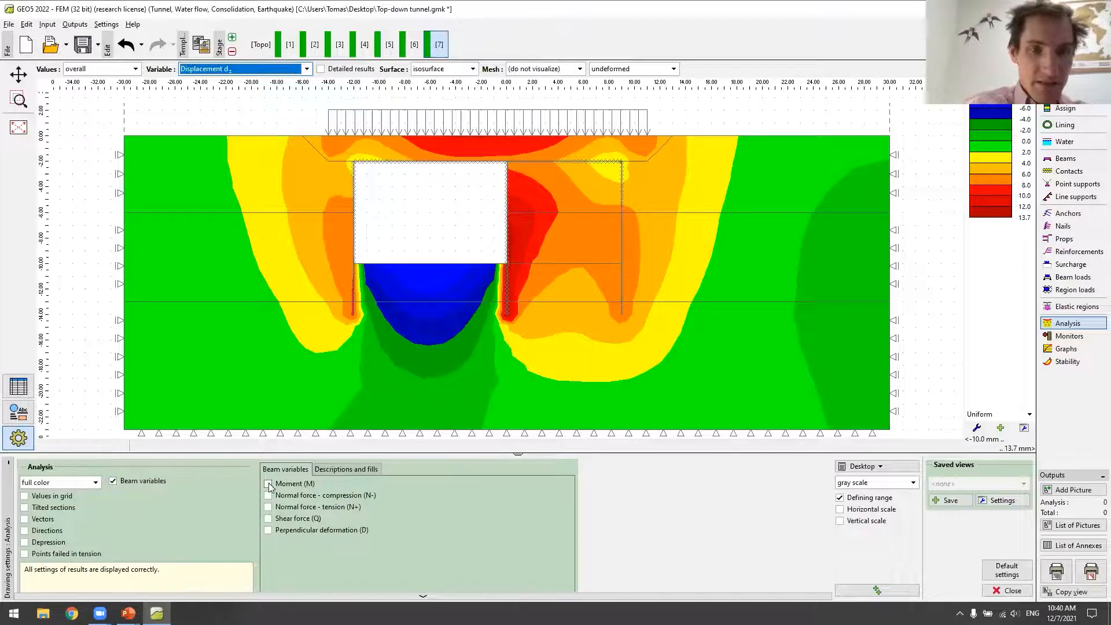
left_click(268, 483)
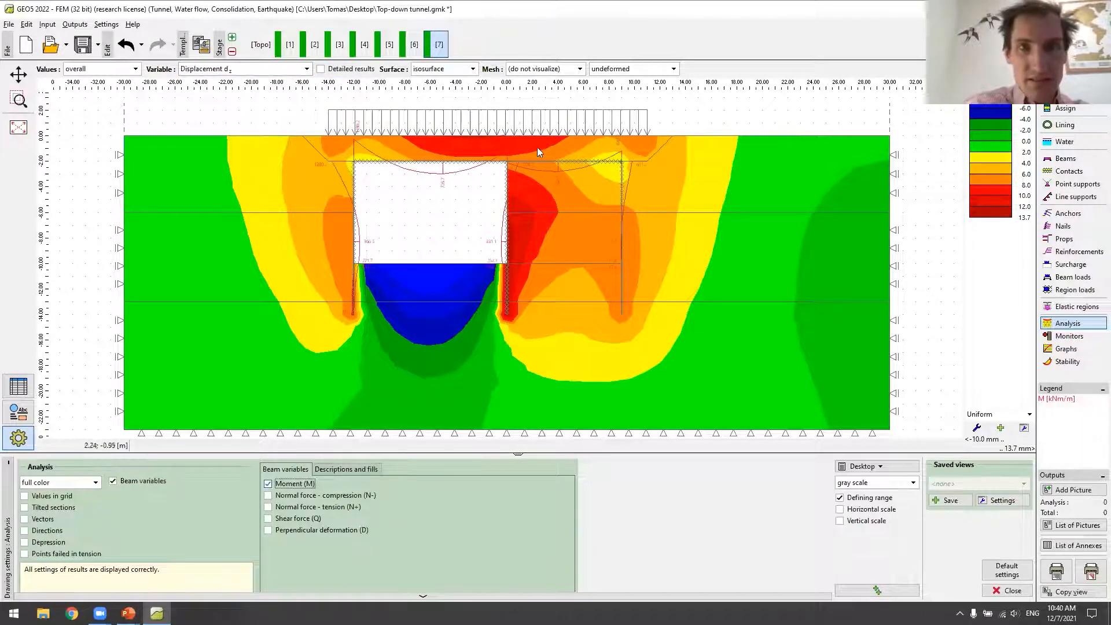
left_click(349, 470)
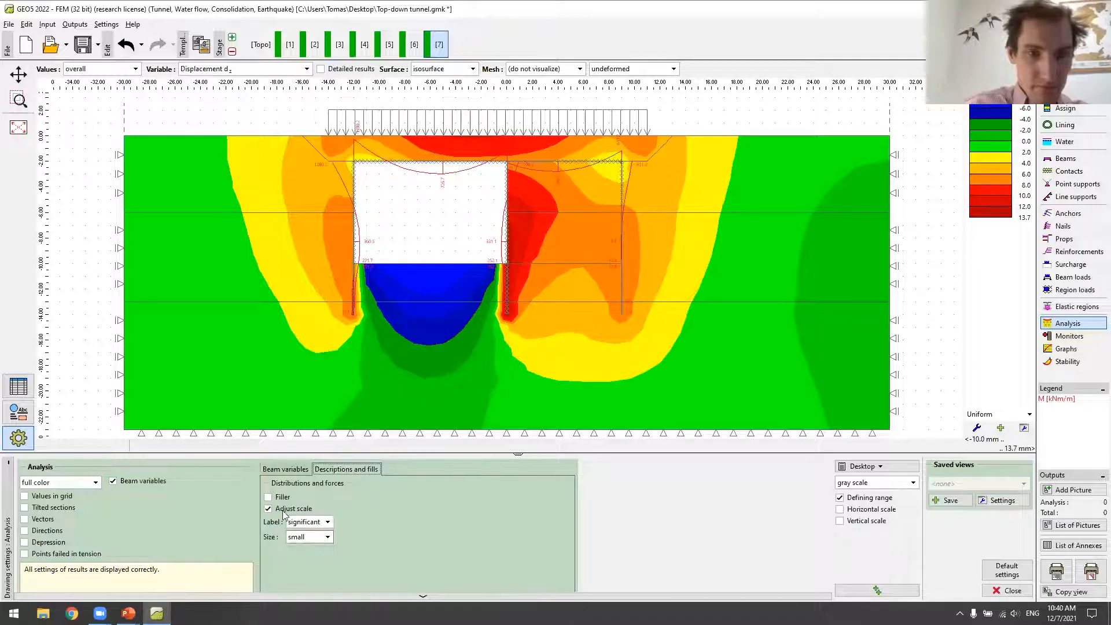
left_click(277, 499)
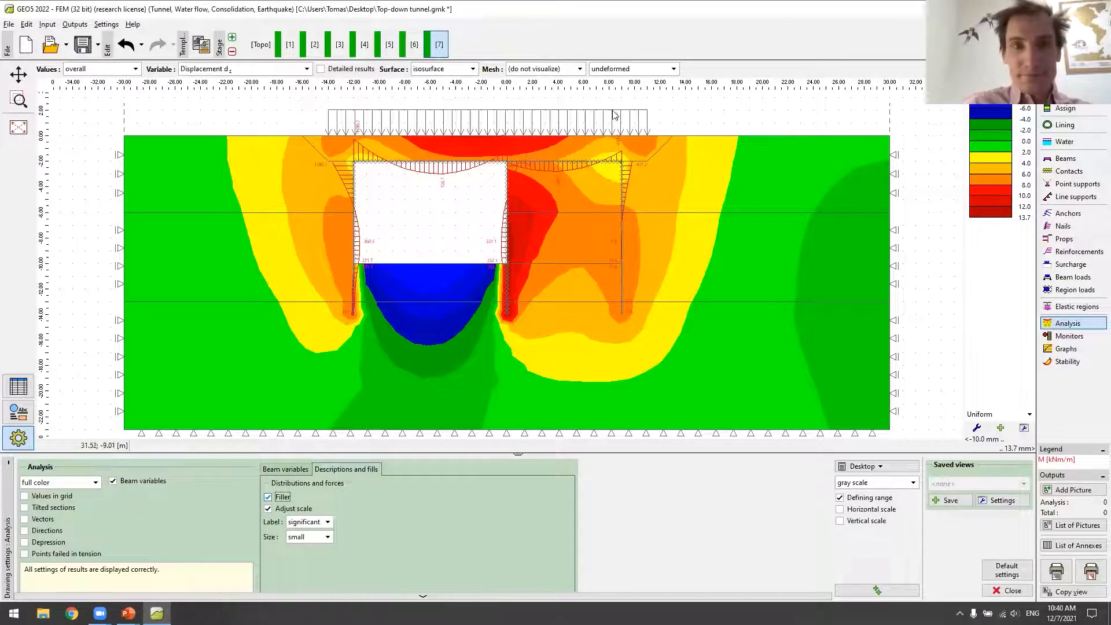
left_click(315, 537)
left_click(310, 567)
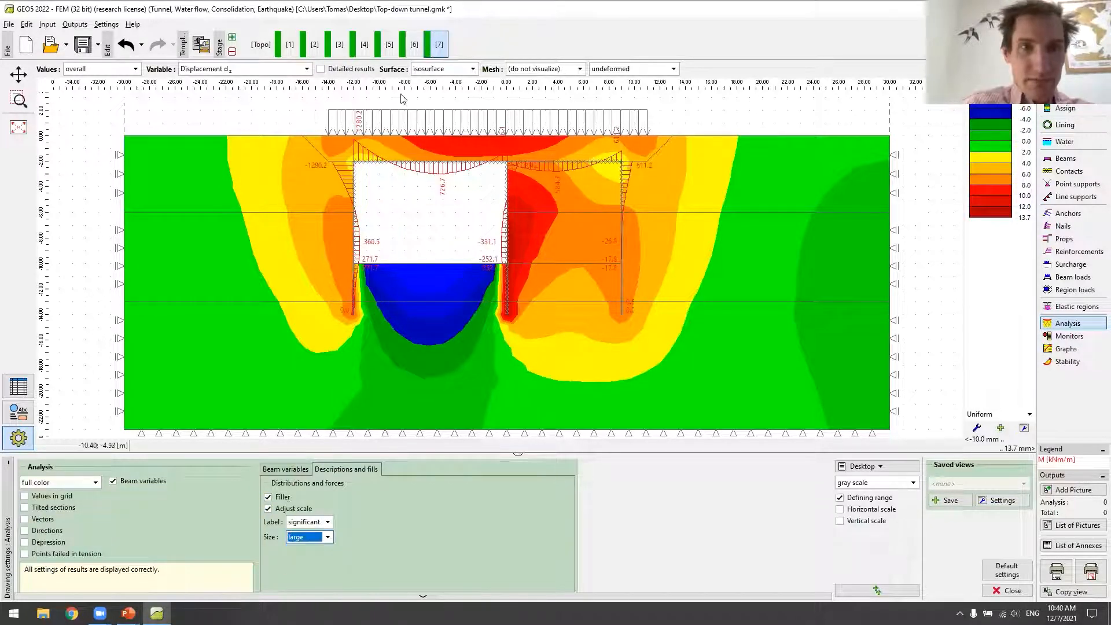
left_click(450, 70)
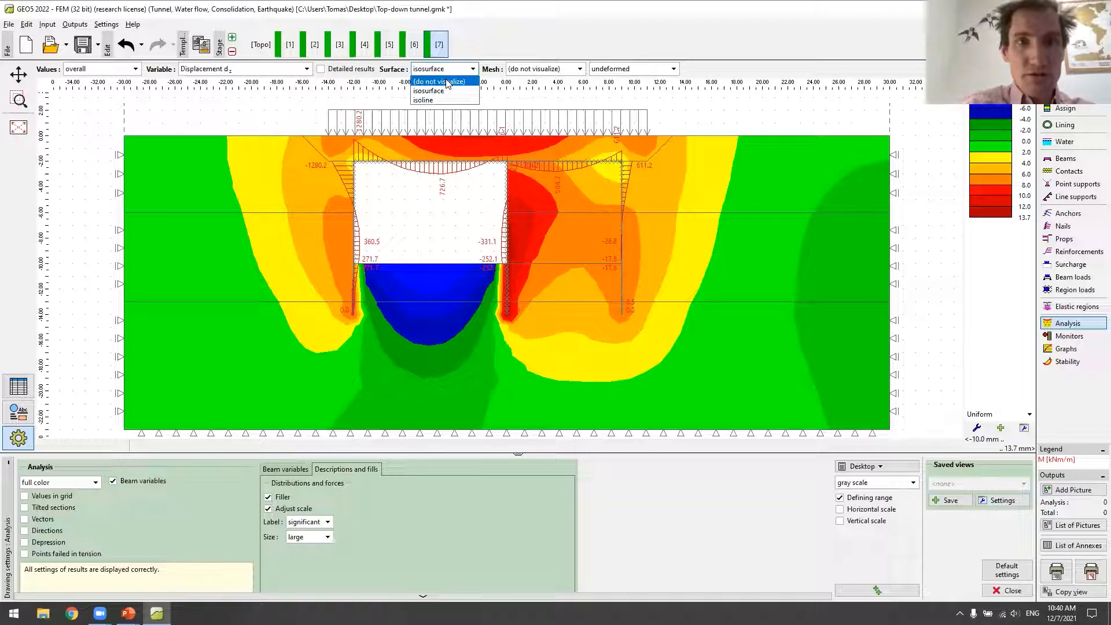
left_click(447, 83)
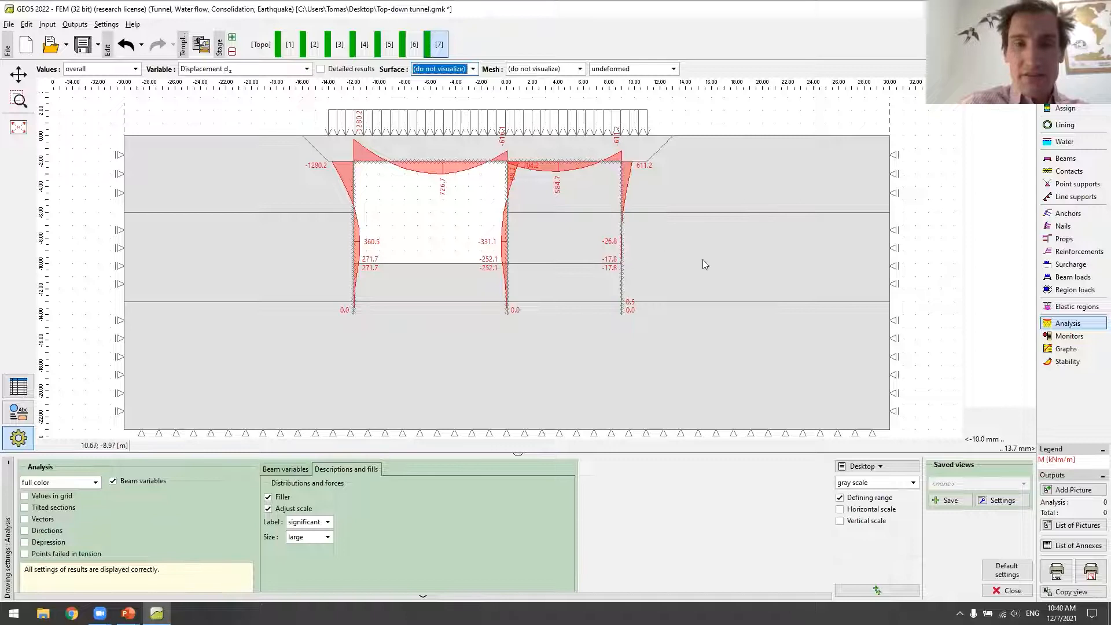
Add construction stage 8 and set areas 5 and 7 under the right part of the top slab to inactive.
left_click(232, 38)
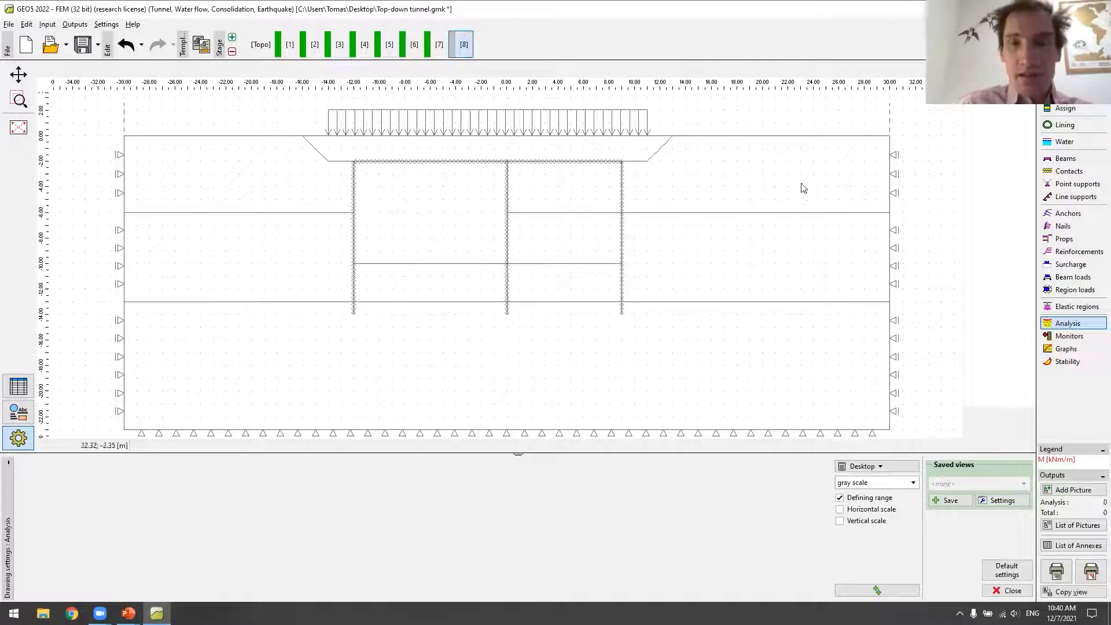
left_click(1066, 102)
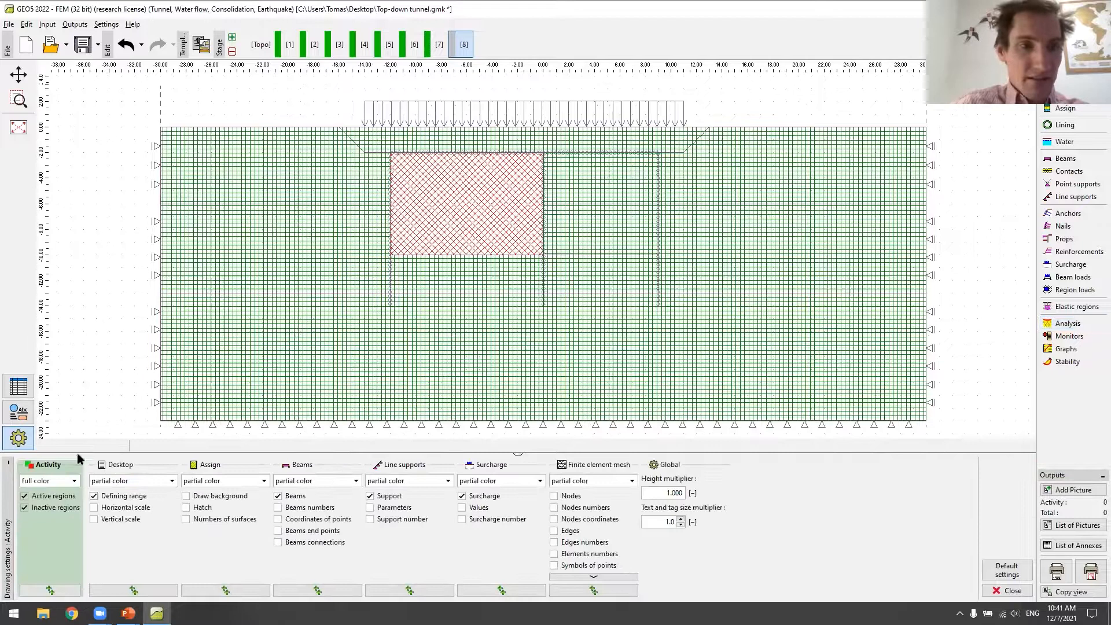
left_click(23, 443)
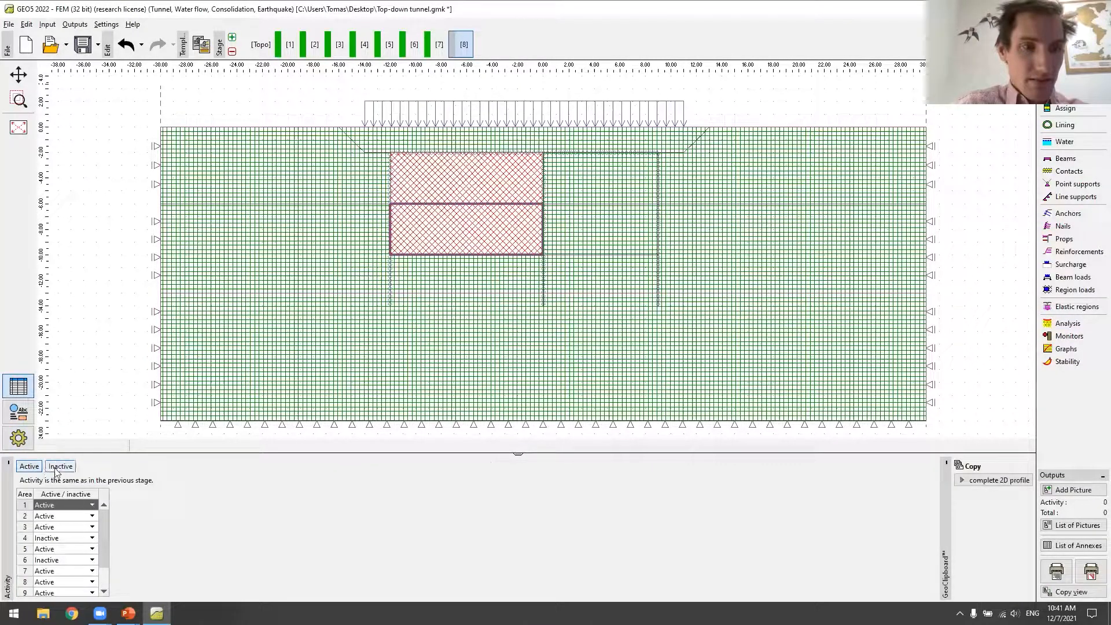
left_click(574, 197)
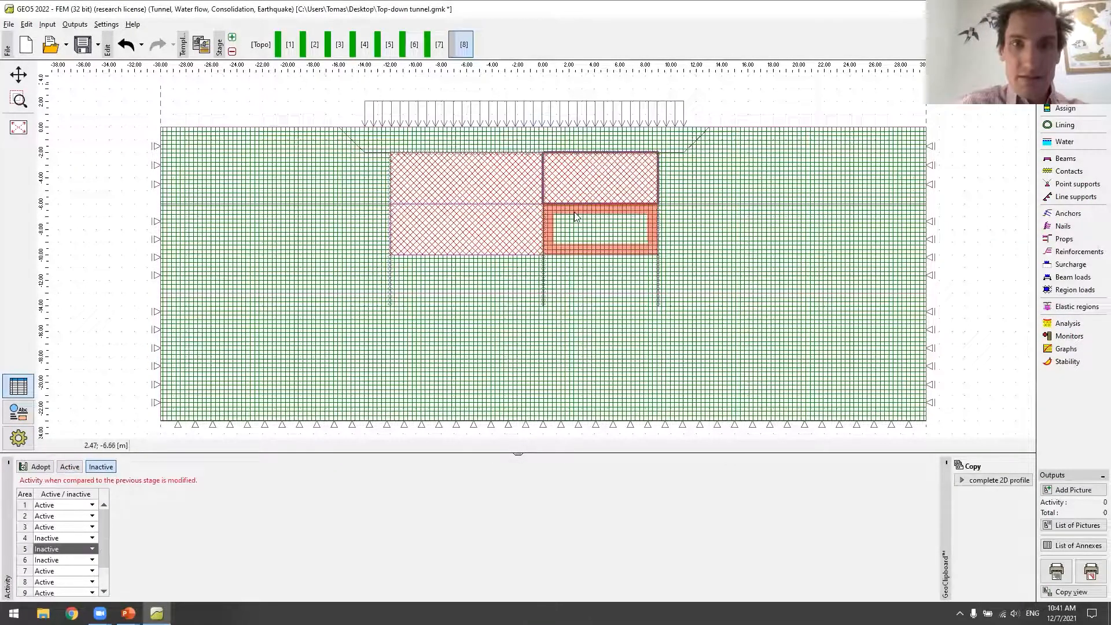
left_click(576, 217)
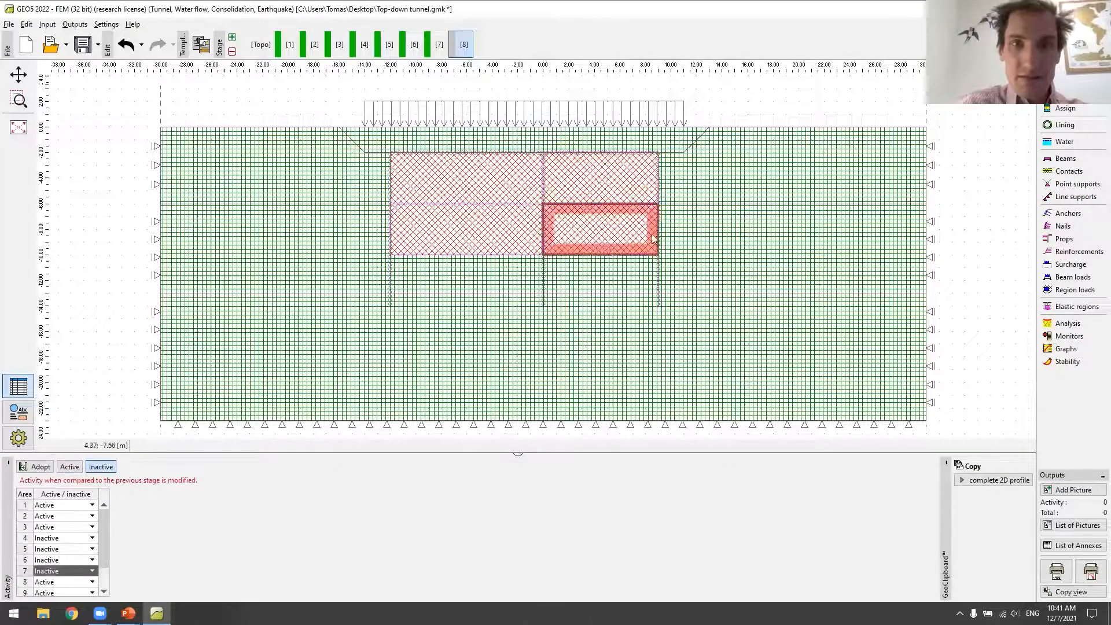
Run the analysis of stage 8 and add construction stage 9.
left_click(1071, 323)
left_click(69, 475)
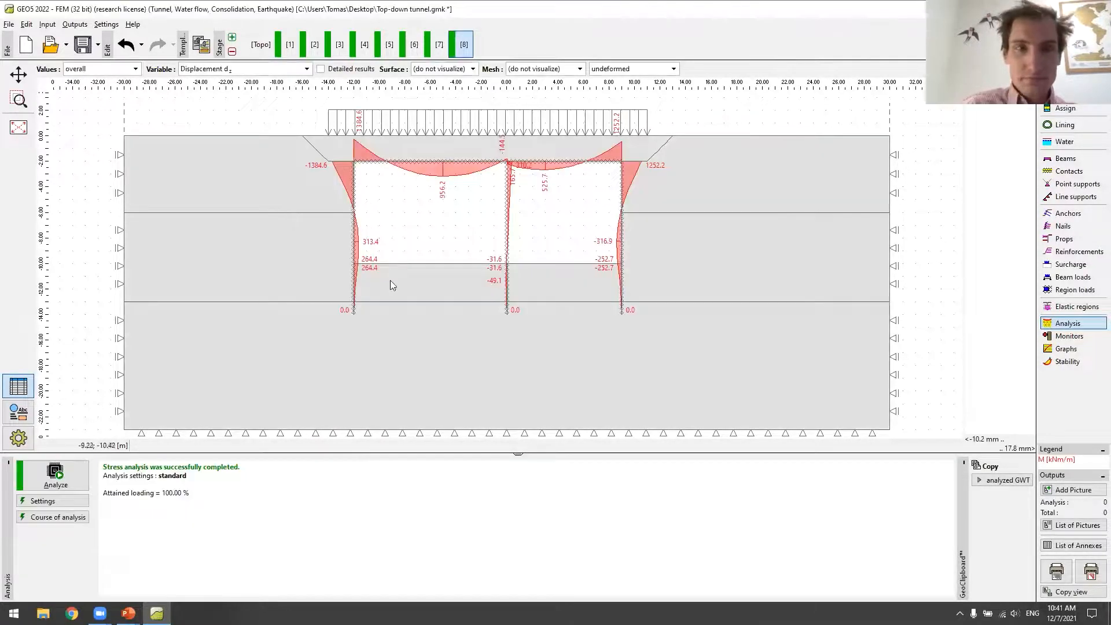
left_click(232, 38)
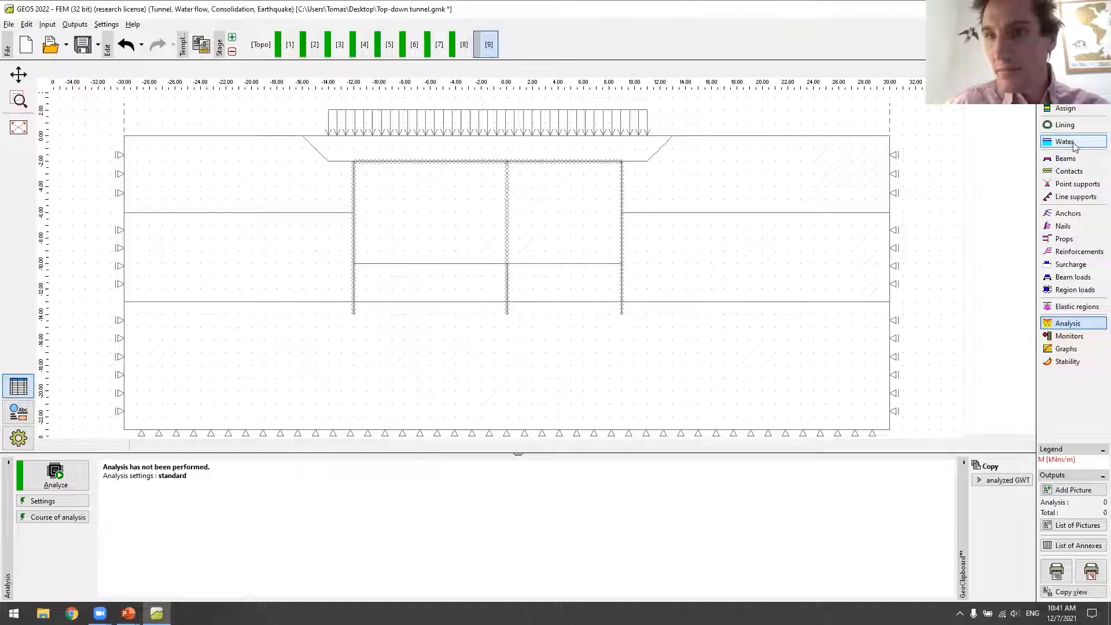
Add bottom slab beams on free lines 13 and 14 as 0.6 m high rectangular walls of C 40/50 concrete.
left_click(1070, 160)
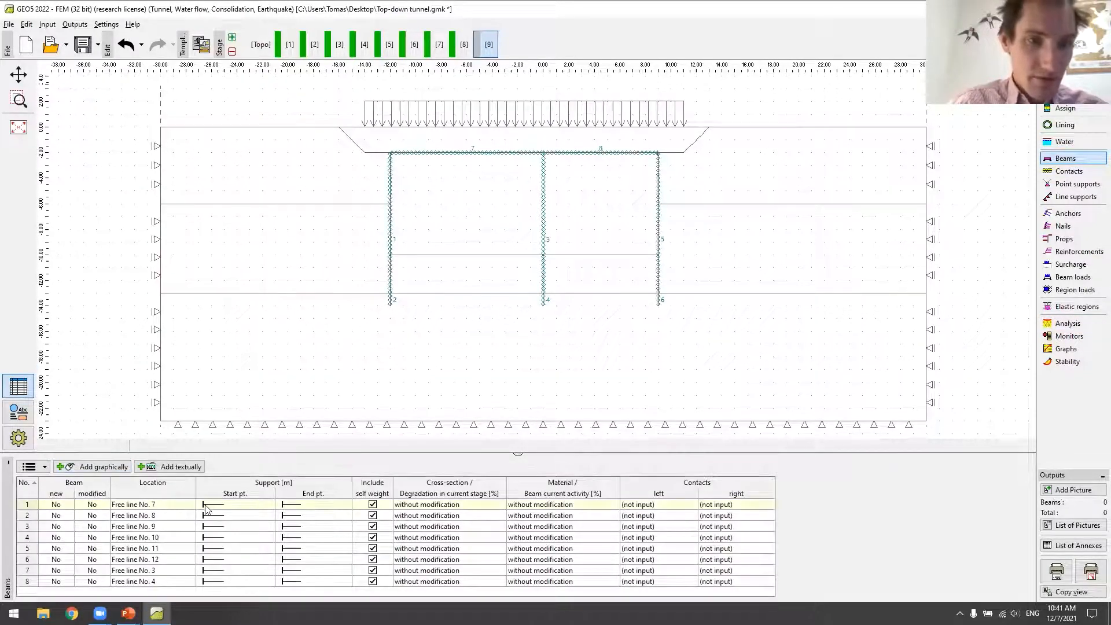
left_click(206, 506)
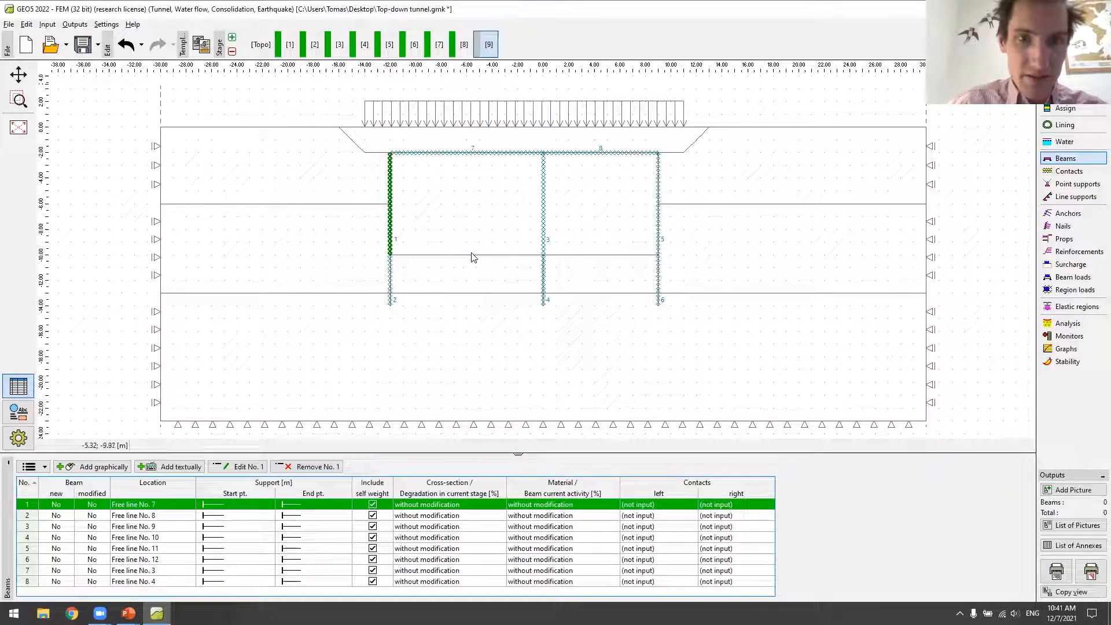
left_click(90, 466)
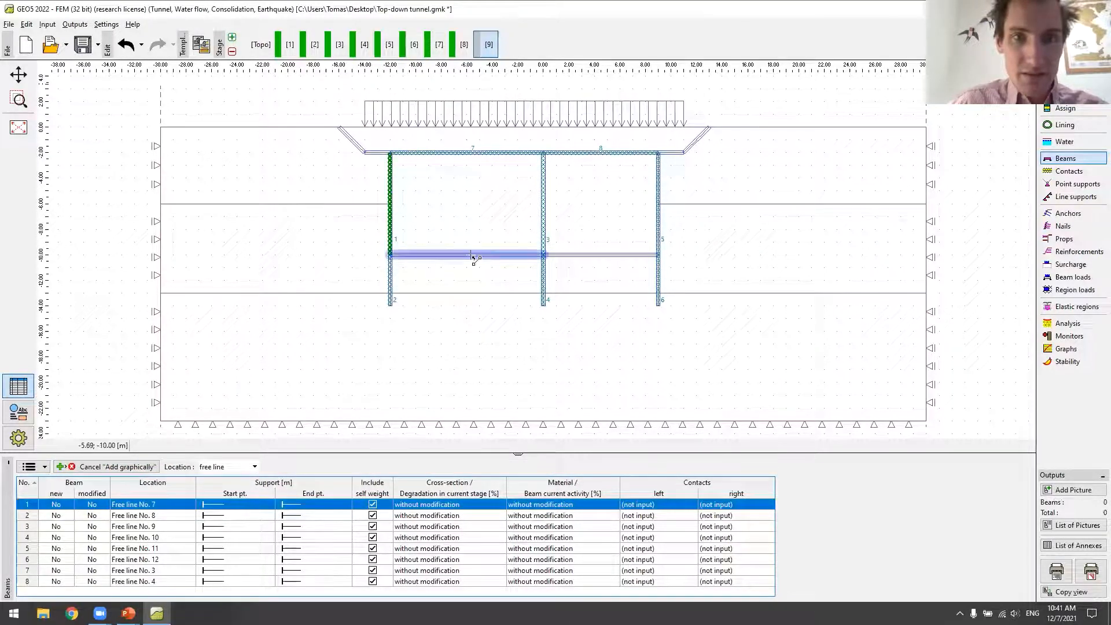
left_click(496, 254)
left_click(653, 244)
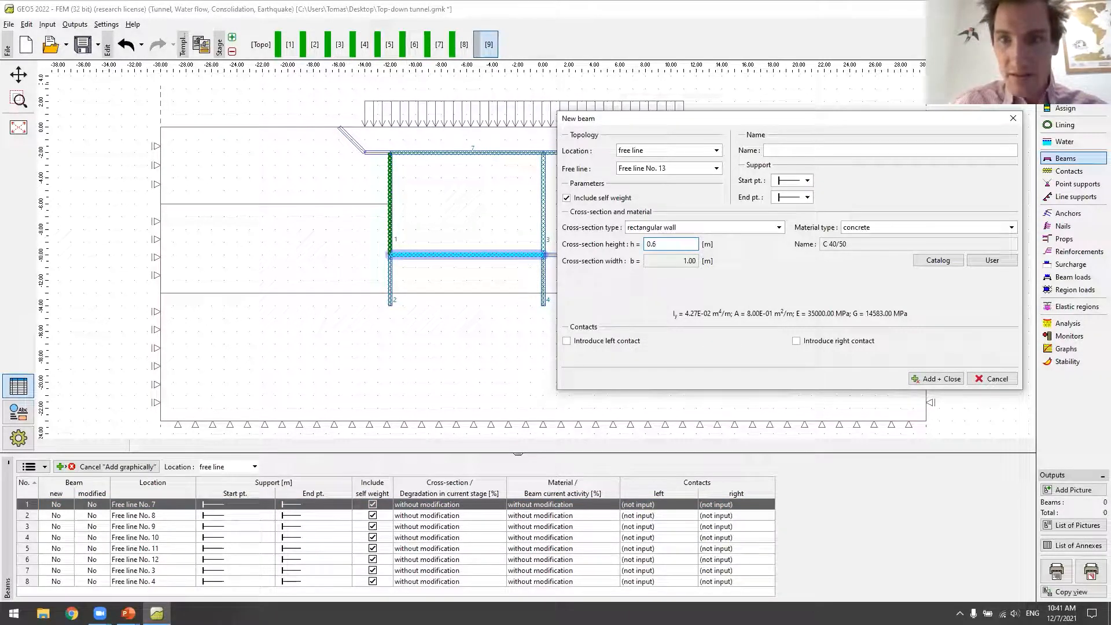
left_click(940, 380)
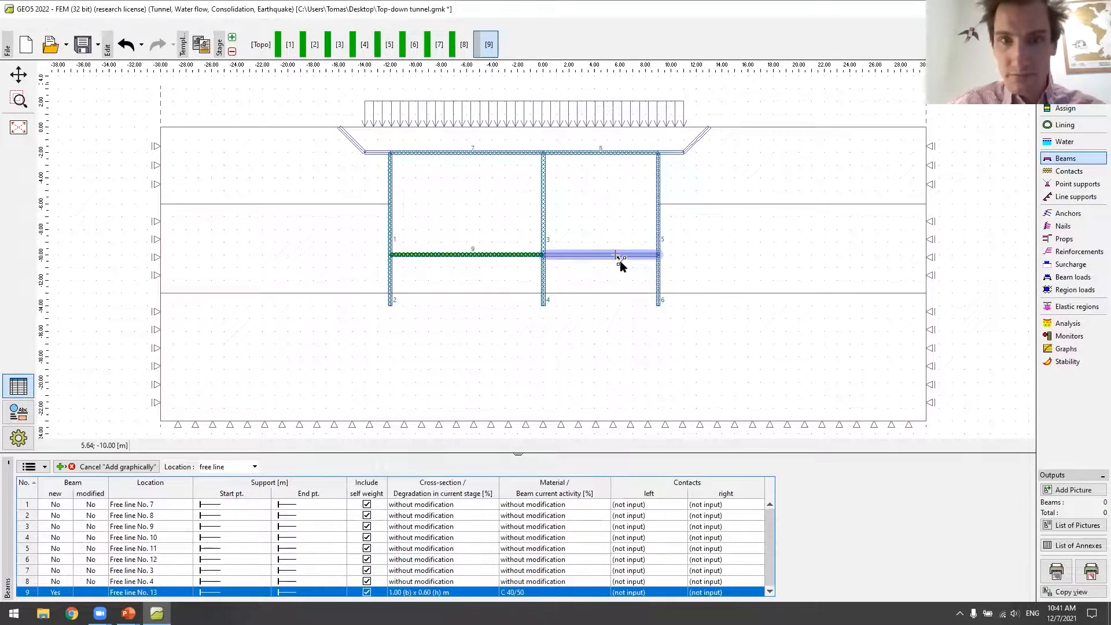
left_click(620, 260)
left_click(1002, 535)
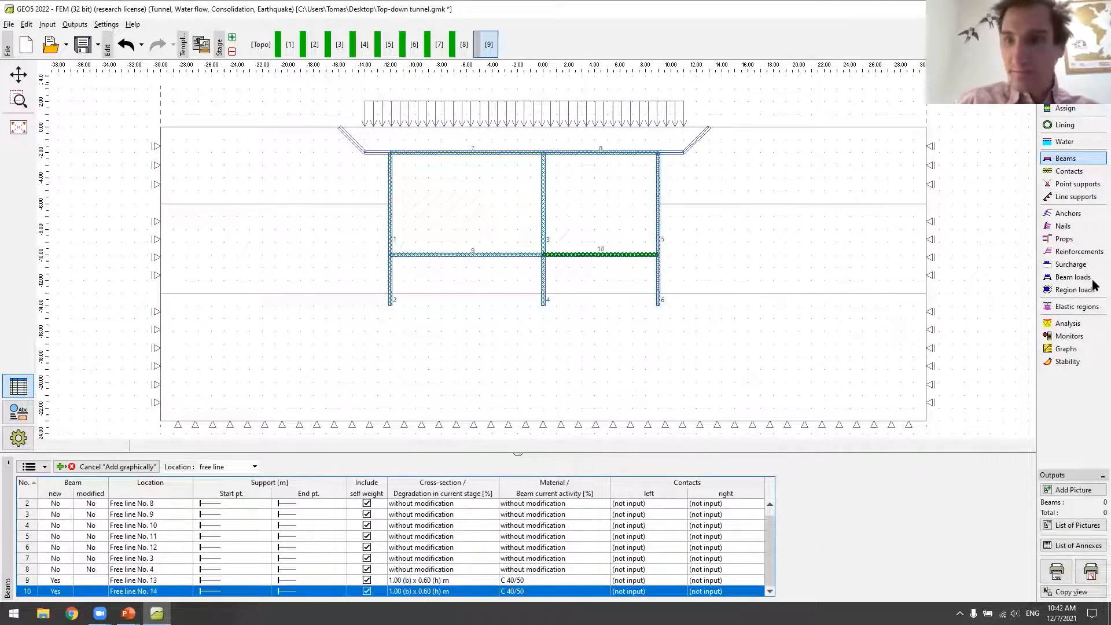
Run the analysis of stage 9 and add construction stage 10.
left_click(1067, 322)
left_click(58, 475)
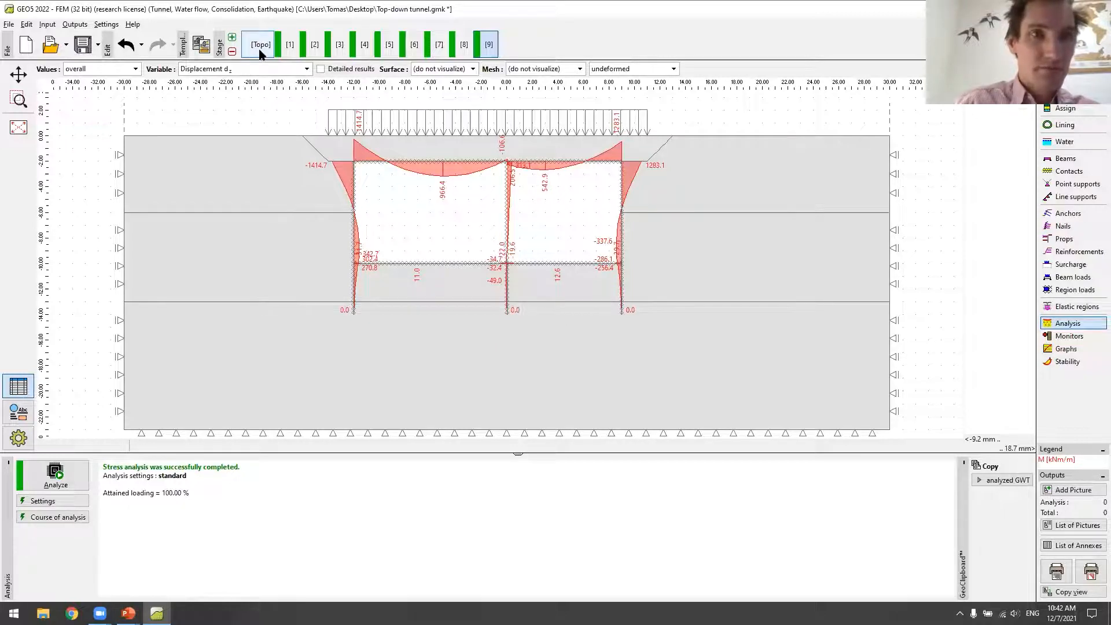
left_click(231, 38)
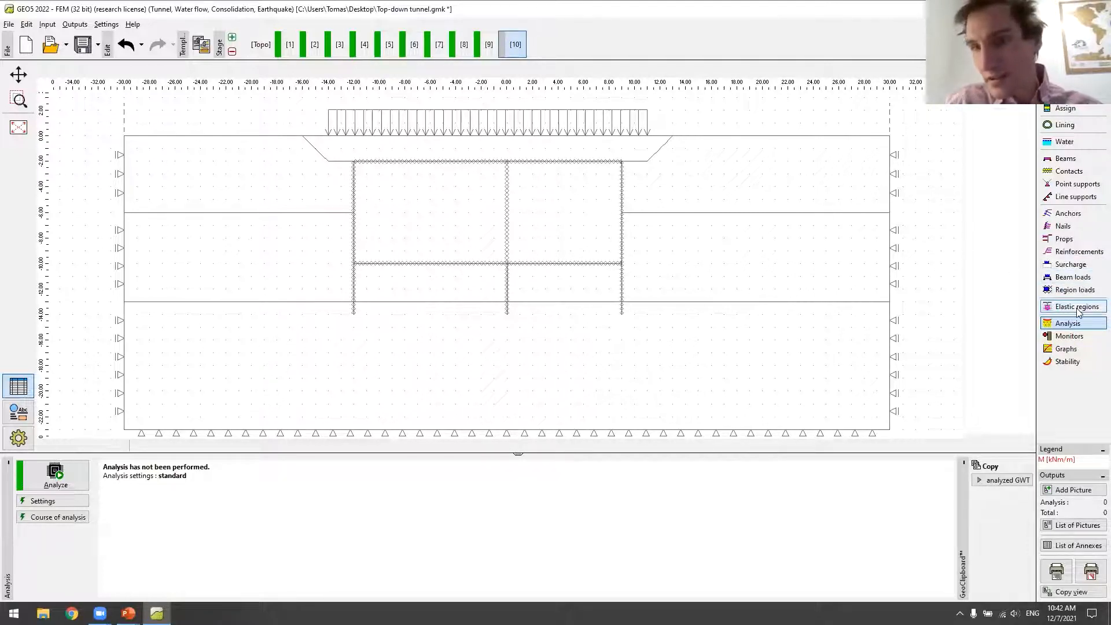
Add a uniform 30 kN/m² load perpendicular to the whole of beam 9, the left part of the bottom slab.
left_click(1072, 277)
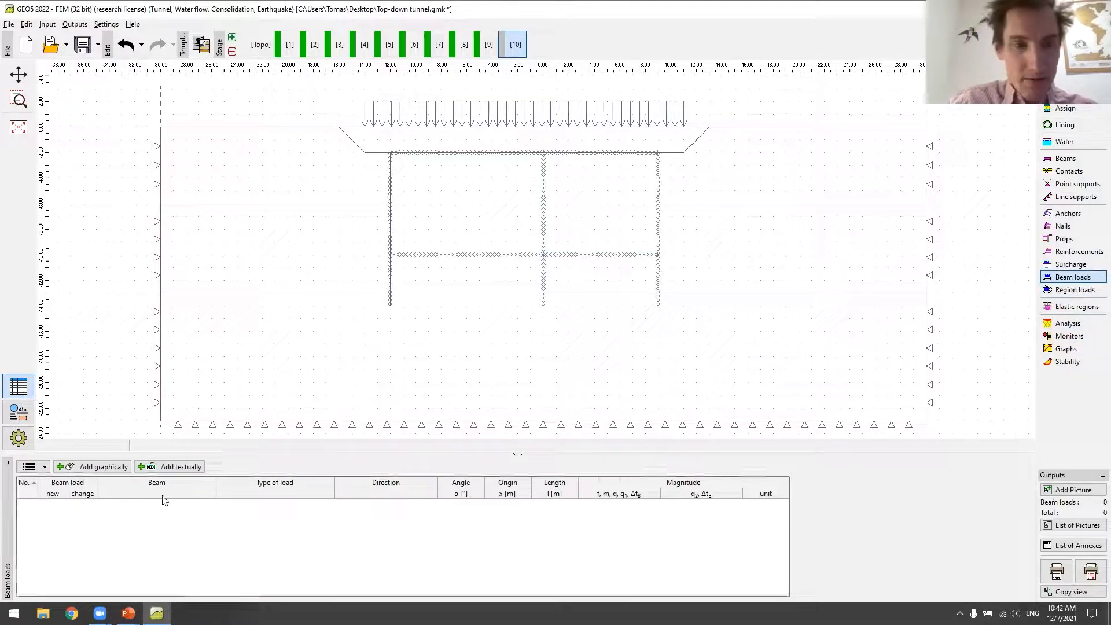
left_click(110, 467)
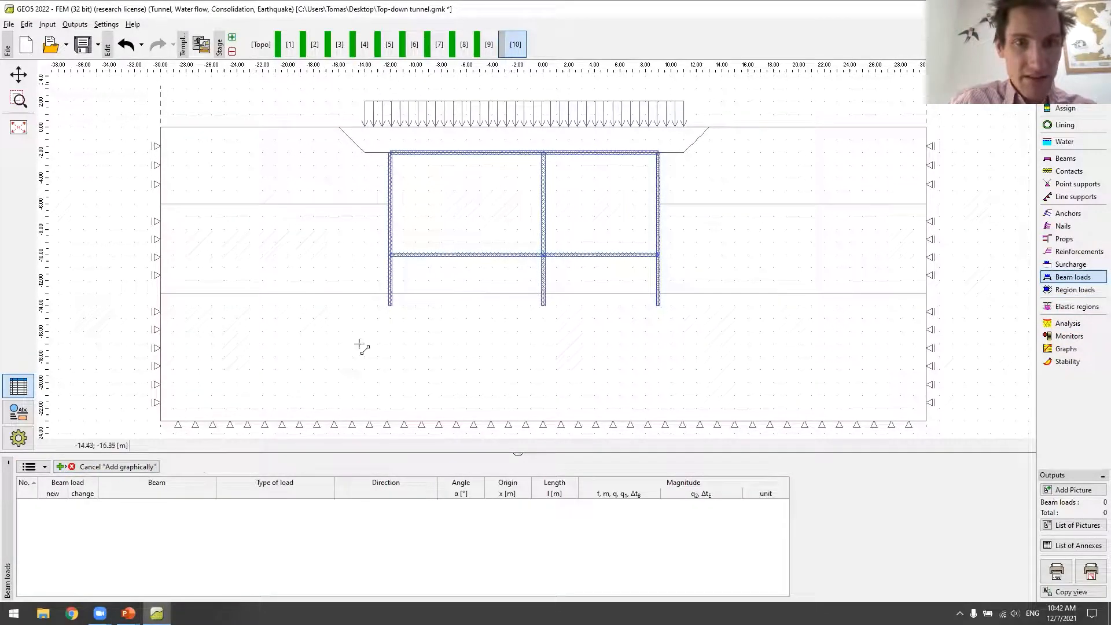
left_click(446, 256)
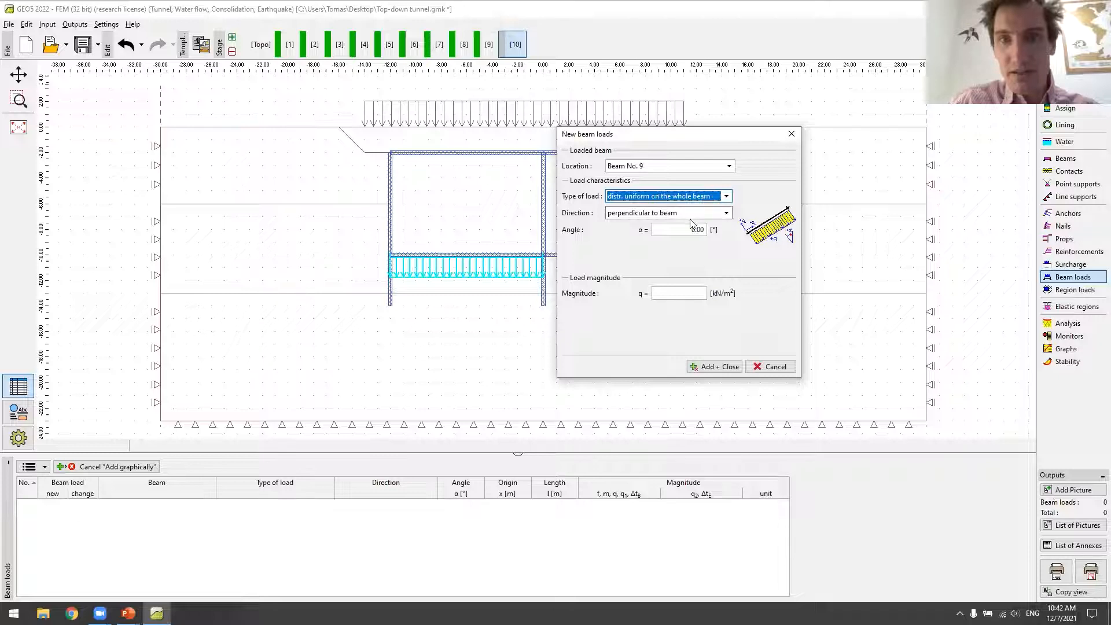
left_click(685, 292)
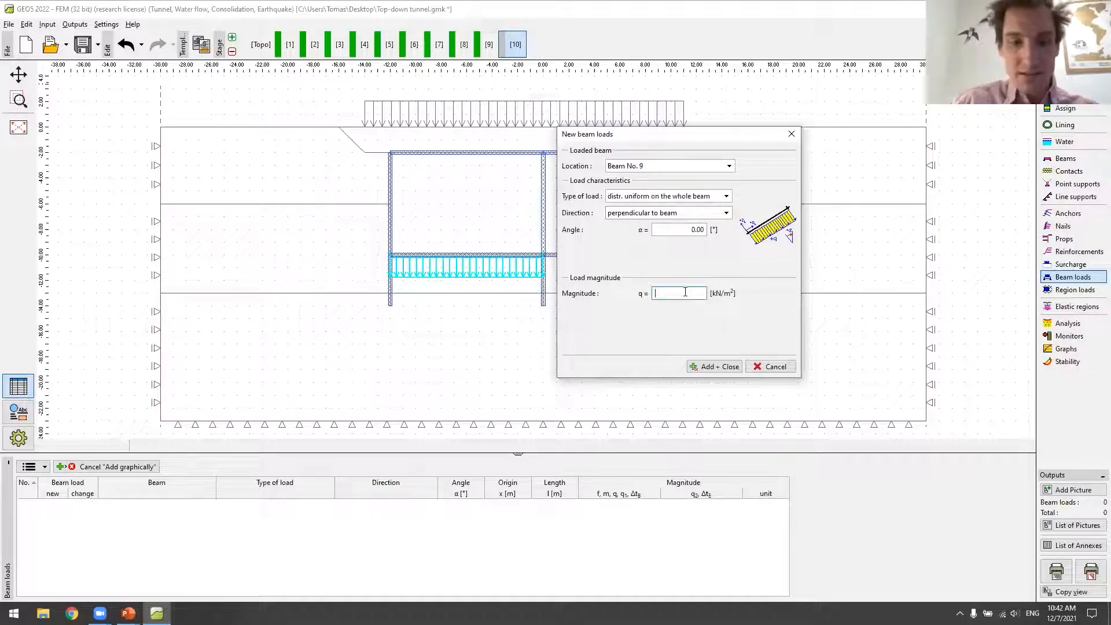
type("30")
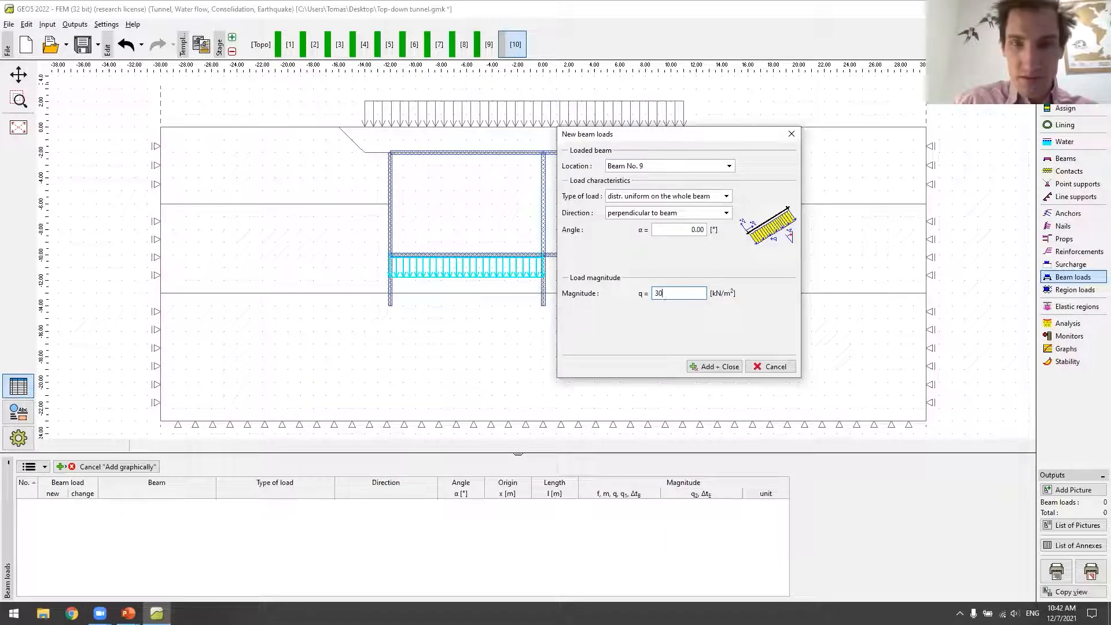
left_click(719, 367)
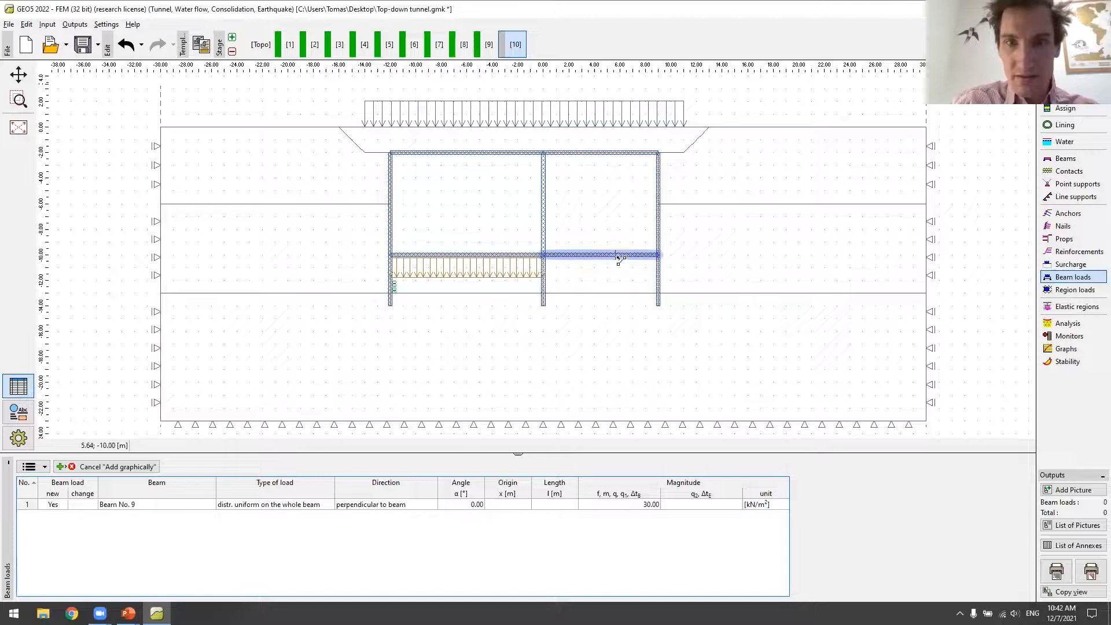
Add a uniform 30 kN/m² load perpendicular to the whole of beam 10 and run the analysis of stage 10.
left_click(617, 256)
left_click(801, 296)
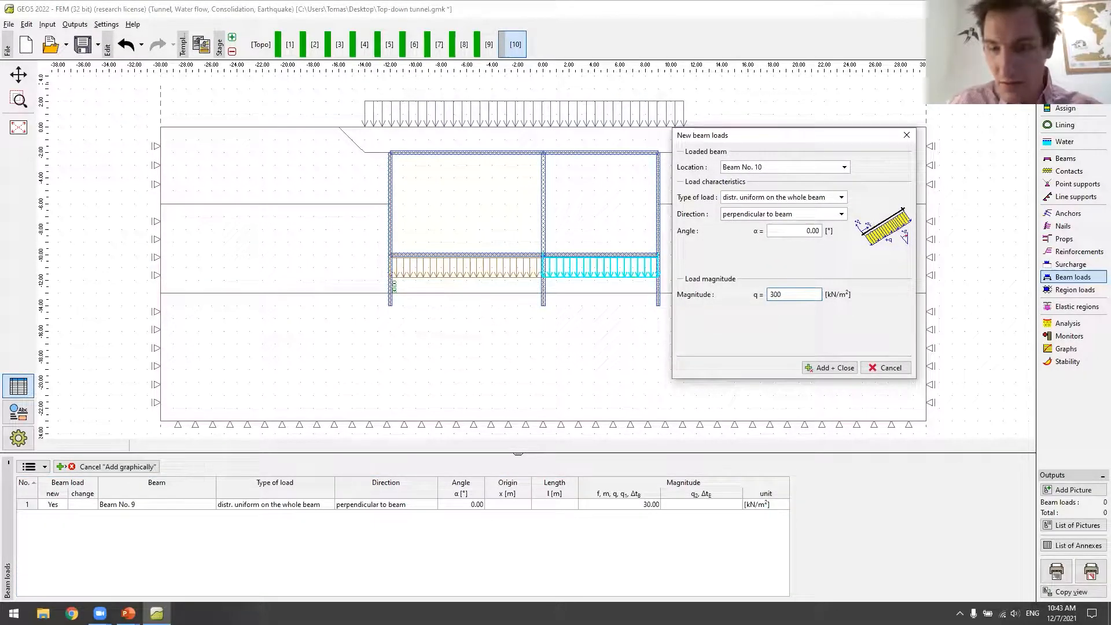
left_click(833, 367)
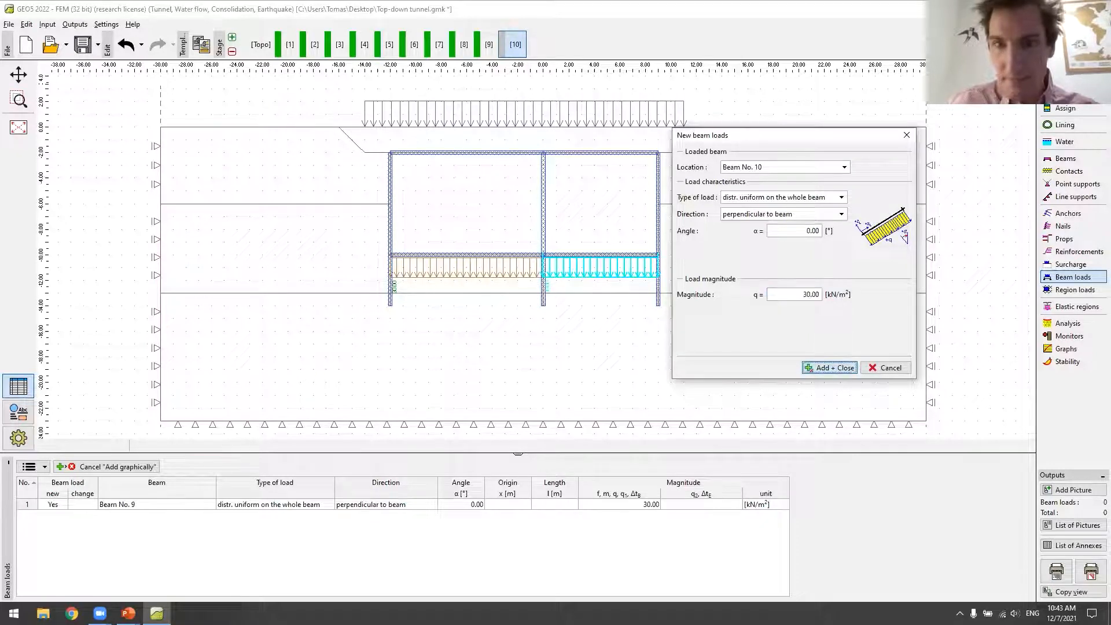
left_click(1091, 324)
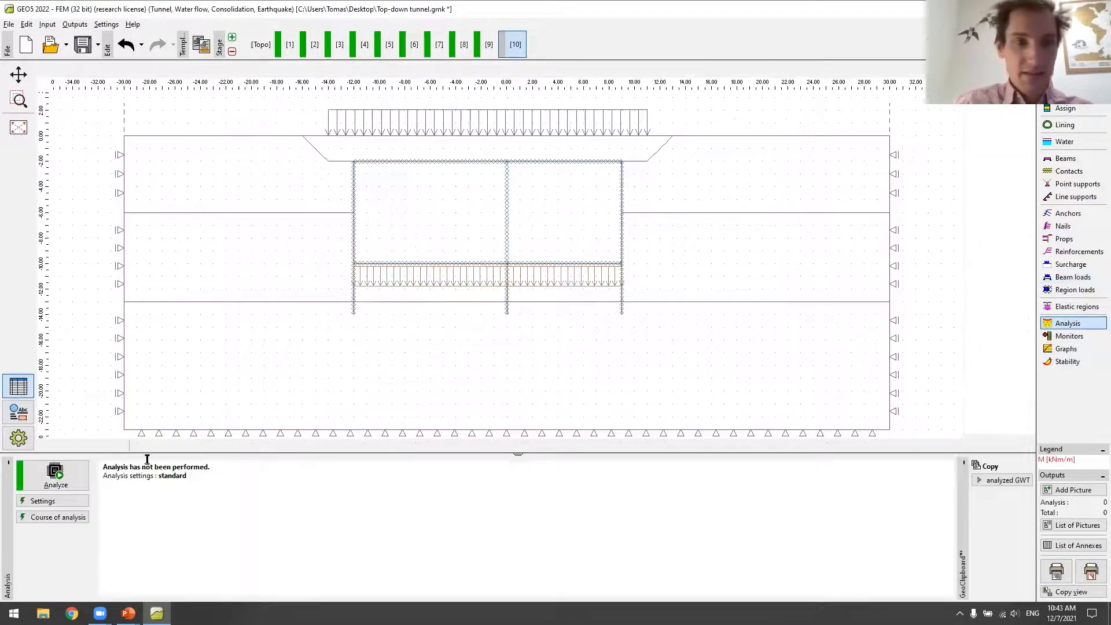
left_click(54, 477)
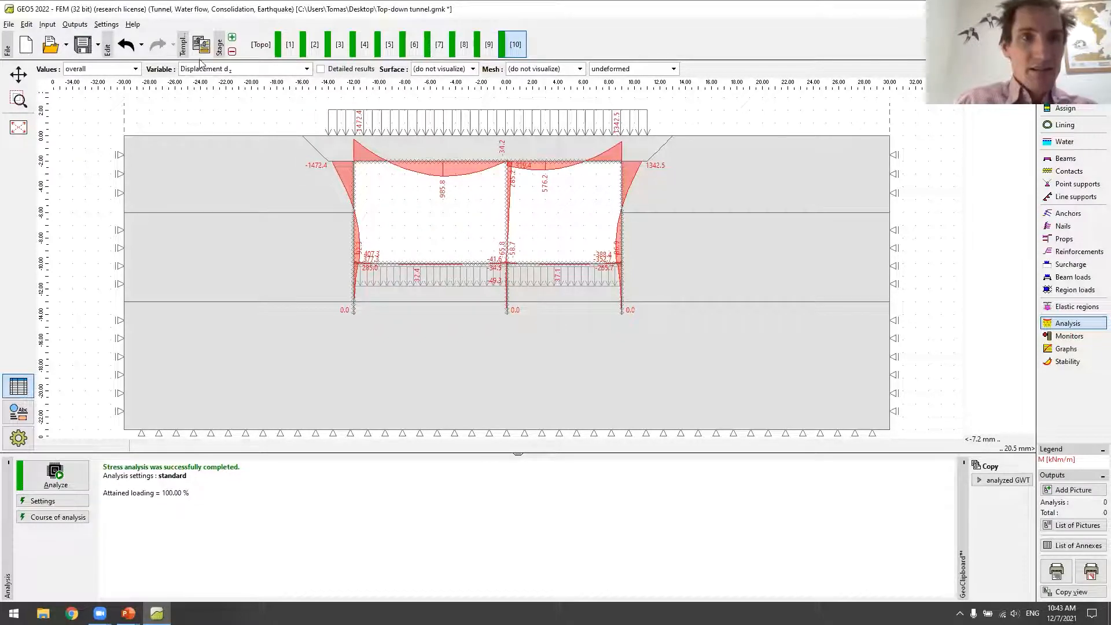
Display the stage 10 horizontal displacement as an isosurface and switch to the vertical displacement.
left_click(219, 69)
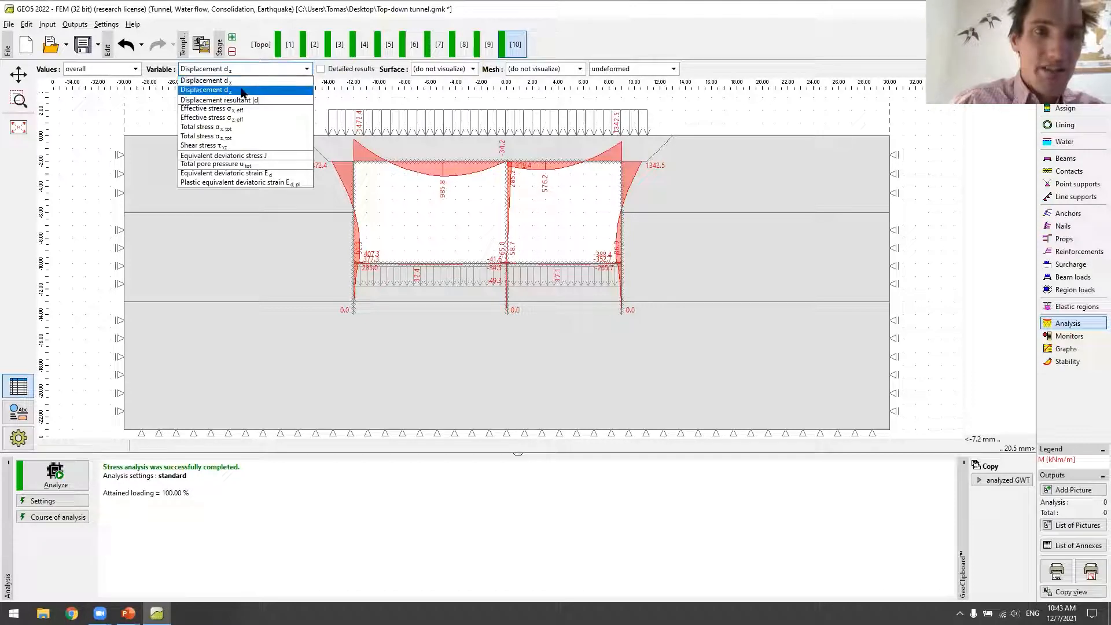
left_click(242, 82)
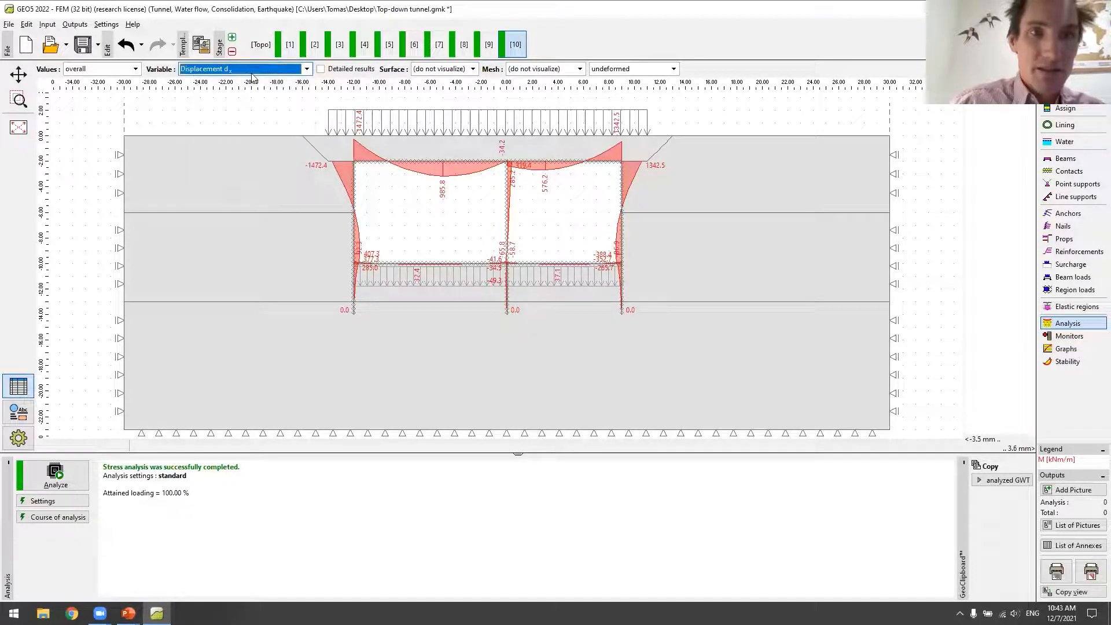
left_click(435, 69)
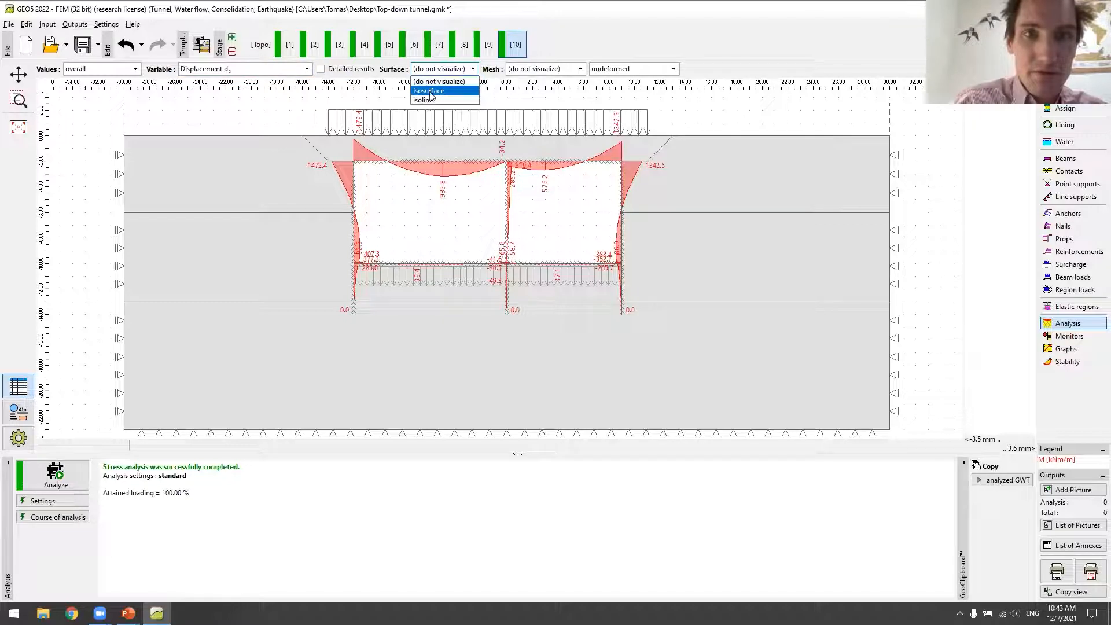
left_click(429, 90)
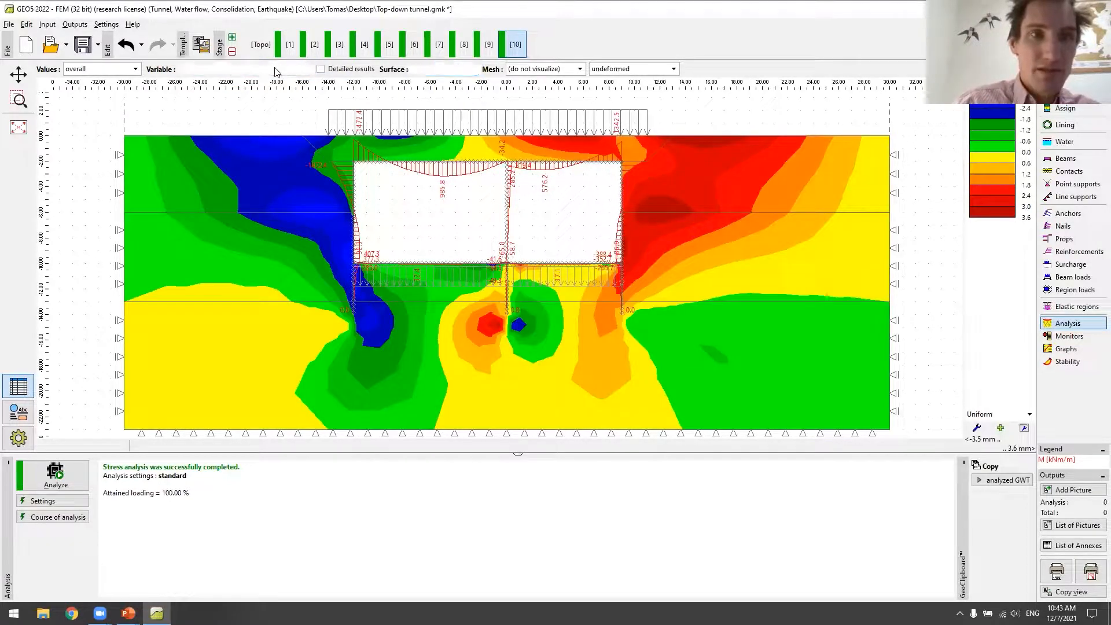
left_click(275, 69)
left_click(279, 91)
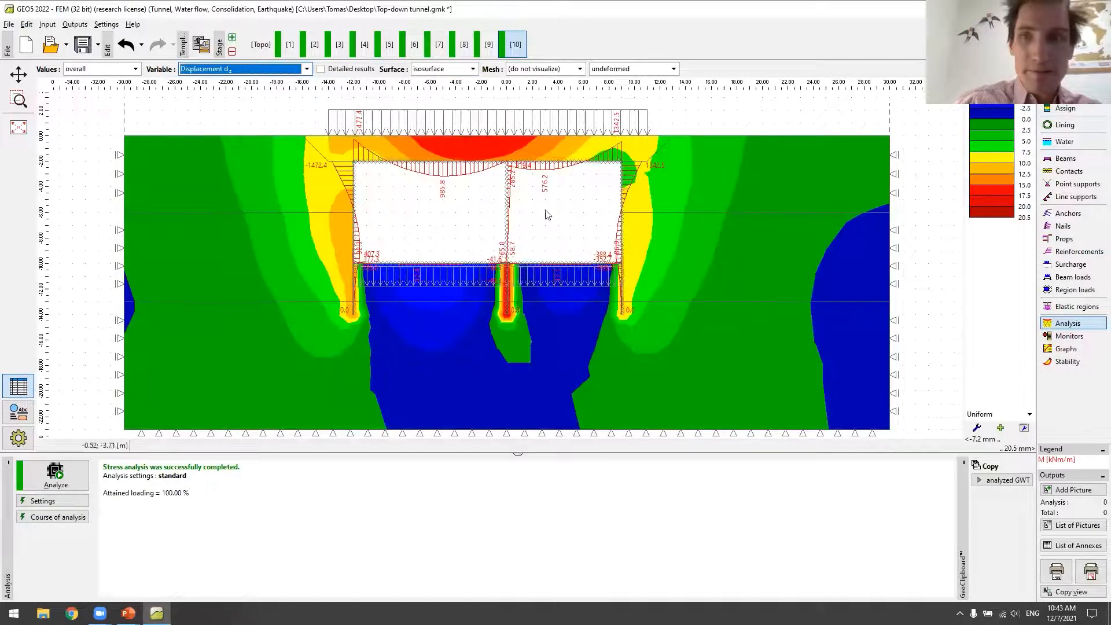
Examine the stage 10 shear stress and the plastic equivalent deviatoric strain.
left_click(250, 70)
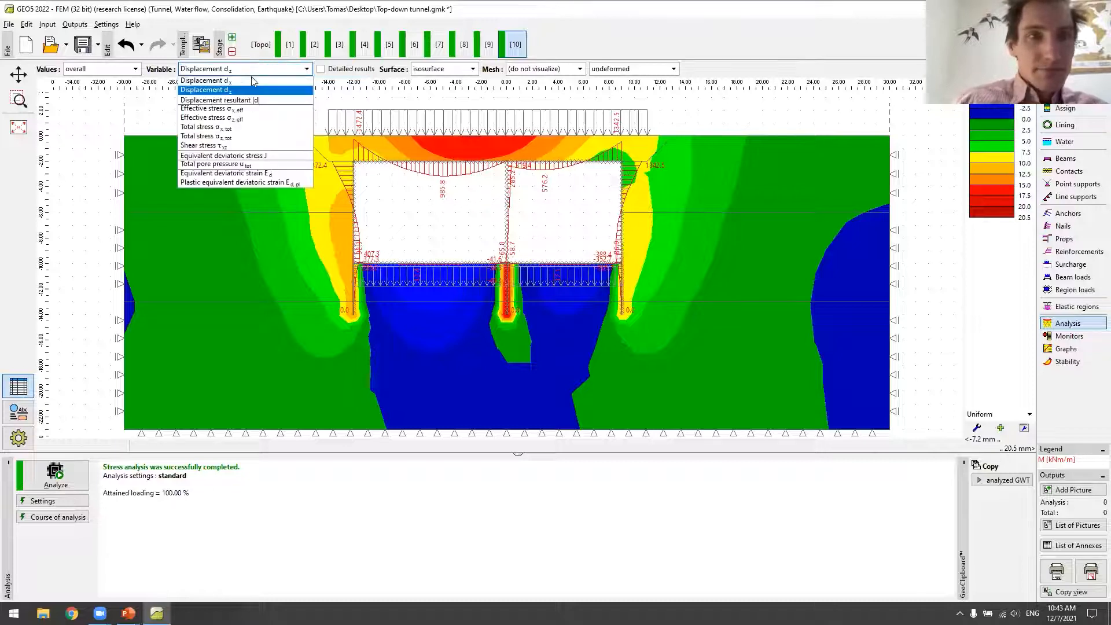
left_click(273, 149)
left_click(276, 72)
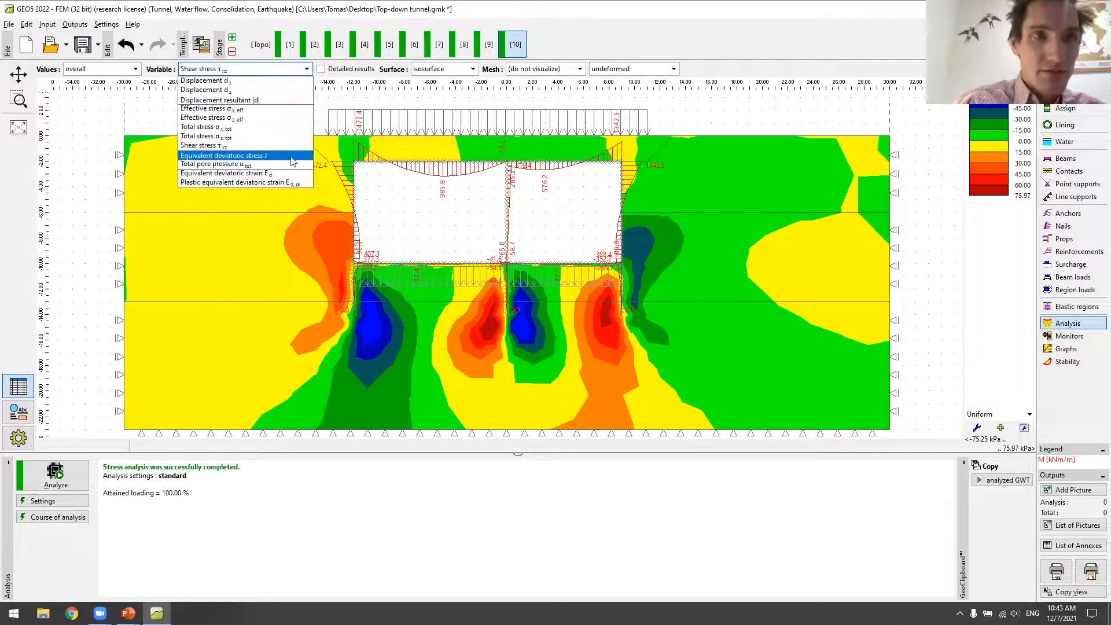
left_click(295, 183)
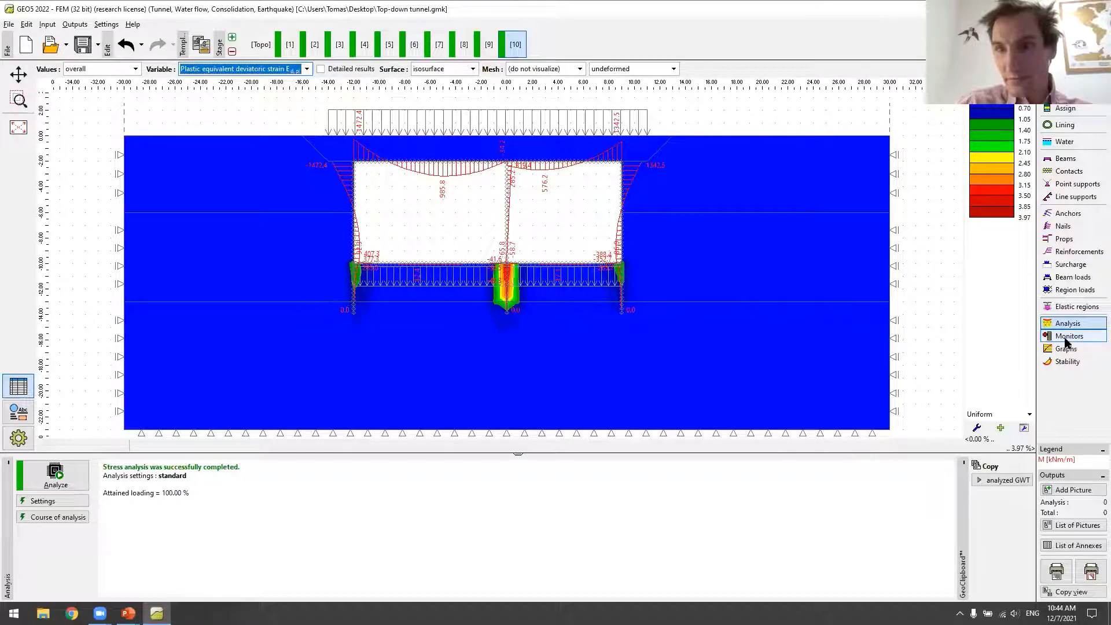
Add an active point monitor on the terrain surface at x = -6.00 m, z = 0.00 m in stage 10.
left_click(1067, 339)
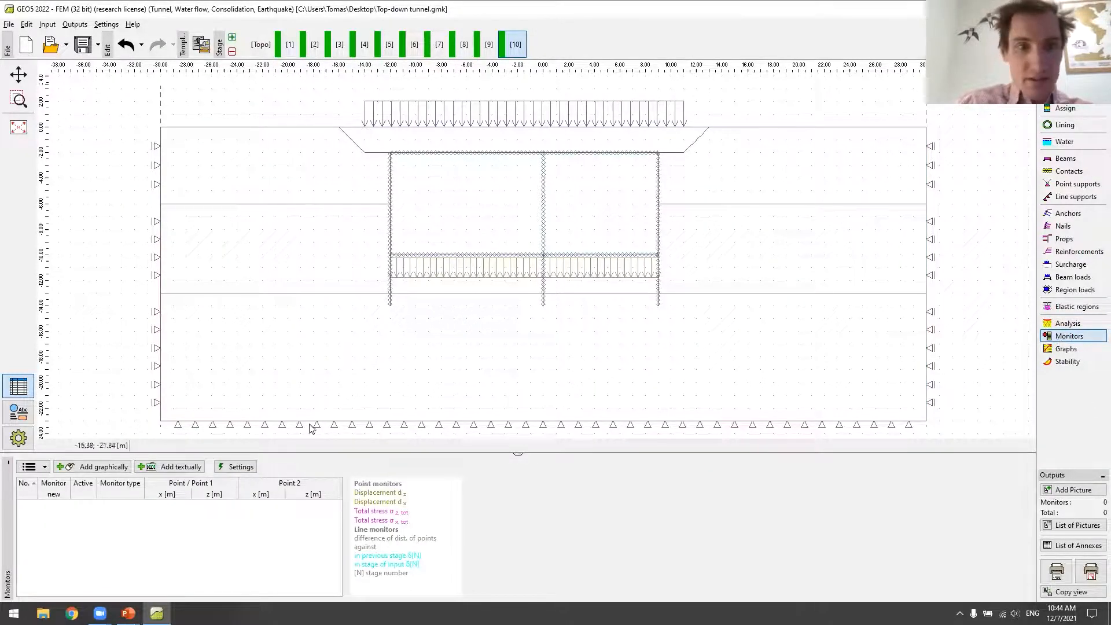
left_click(90, 467)
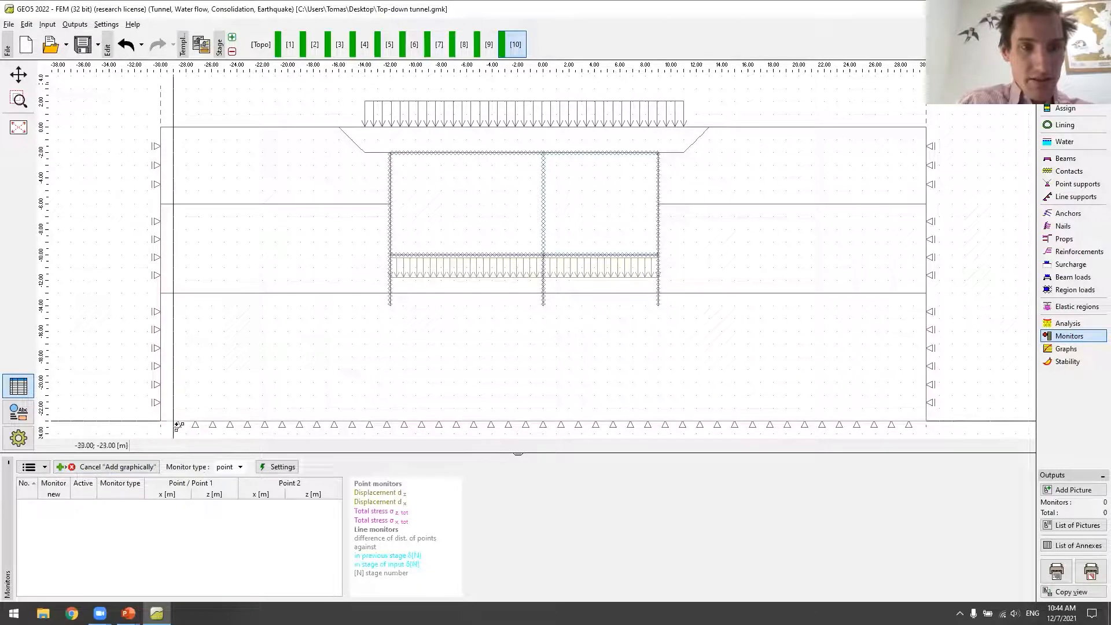
left_click(466, 127)
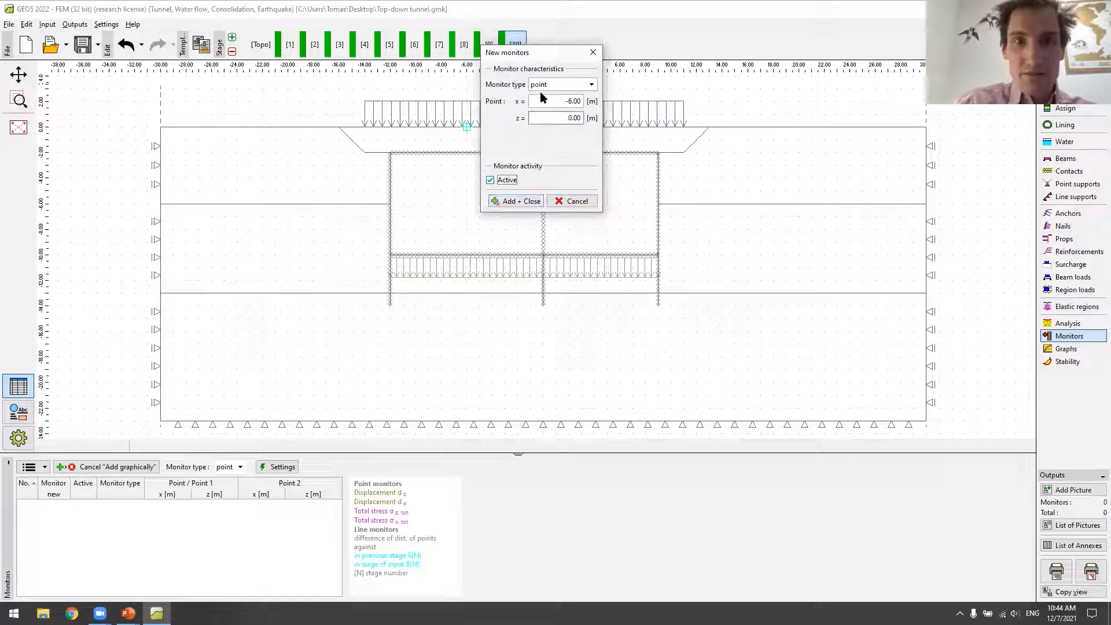
left_click(511, 200)
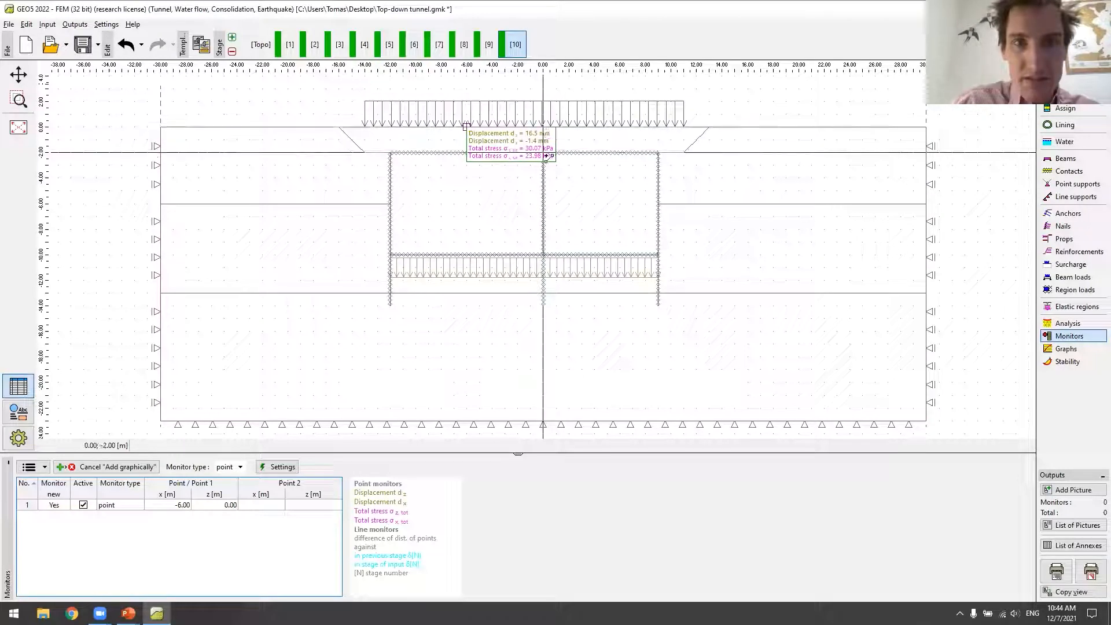
Add a graph for monitor 1 plotting displacement d z against the course of loading, and display its curve.
left_click(1063, 350)
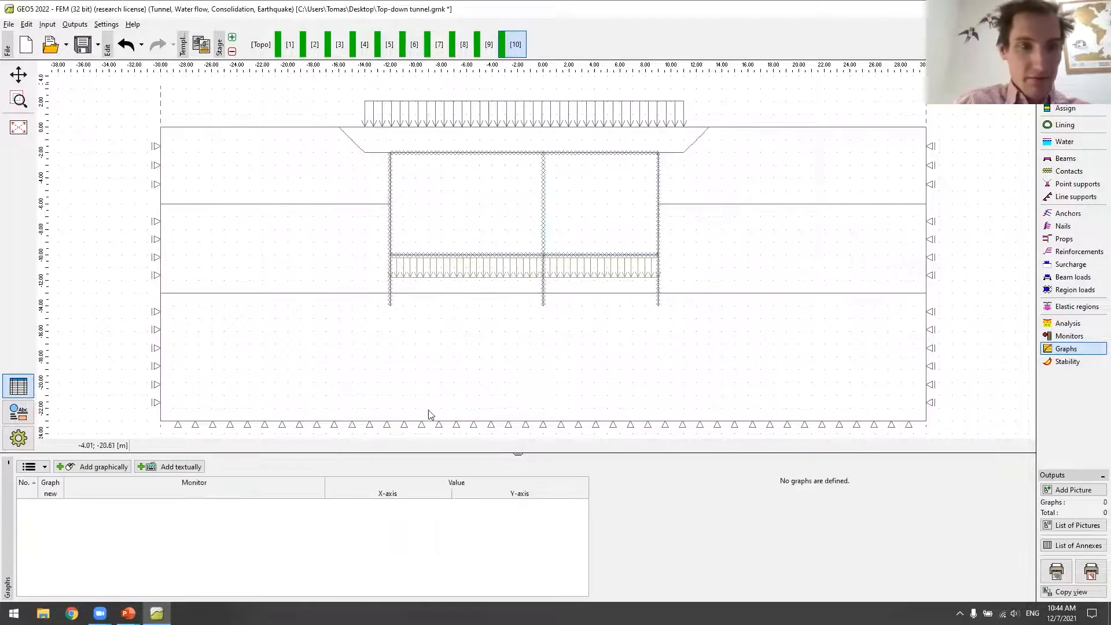
left_click(101, 467)
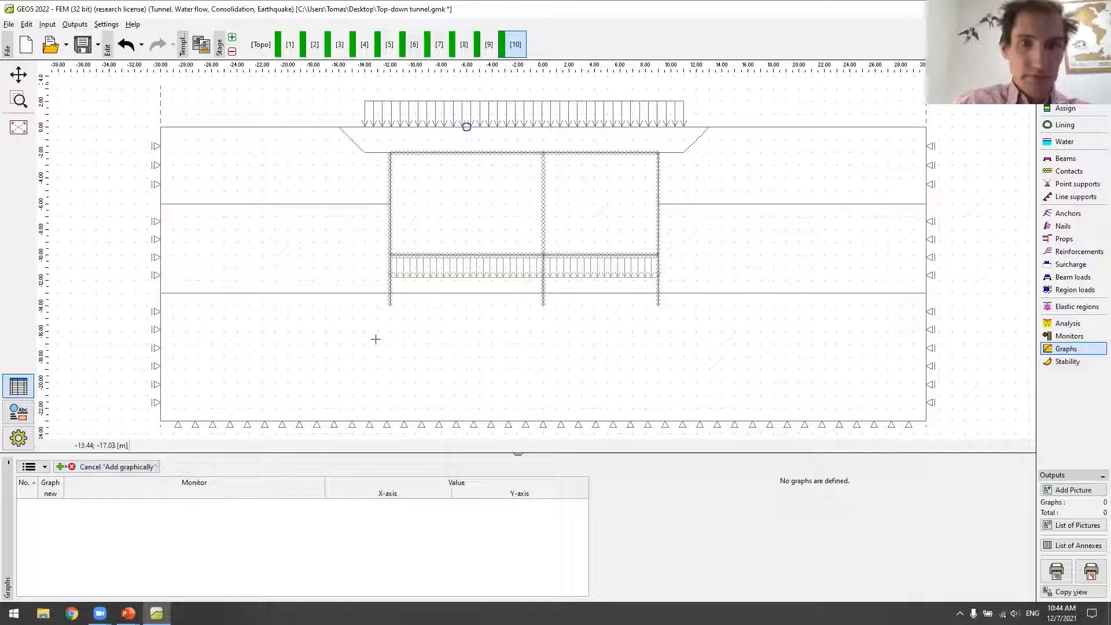
left_click(466, 127)
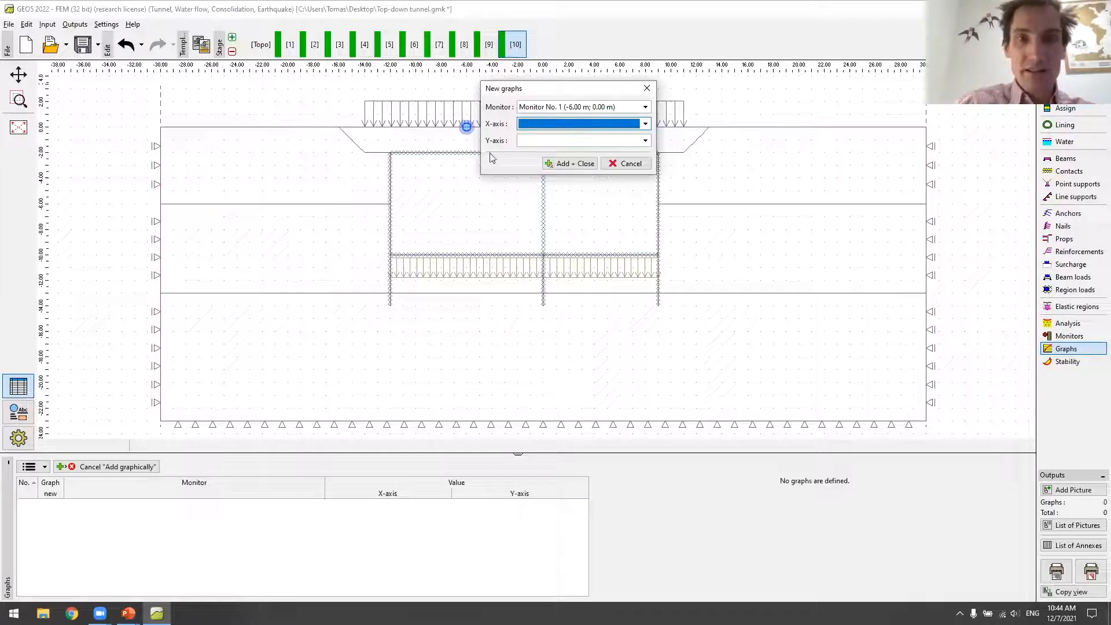
left_click(538, 125)
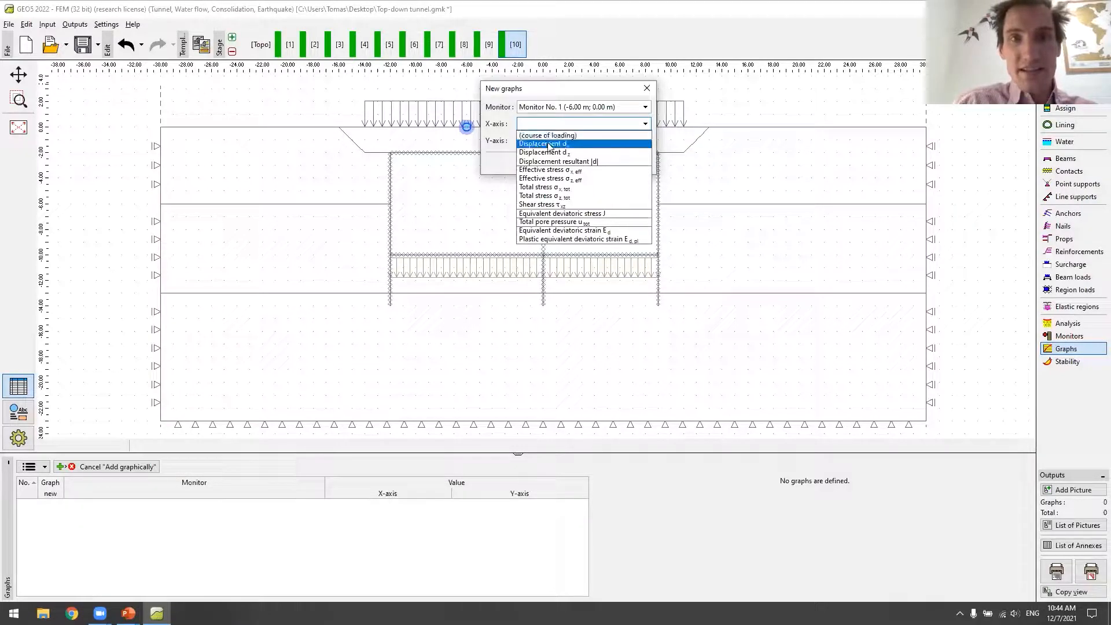
left_click(553, 136)
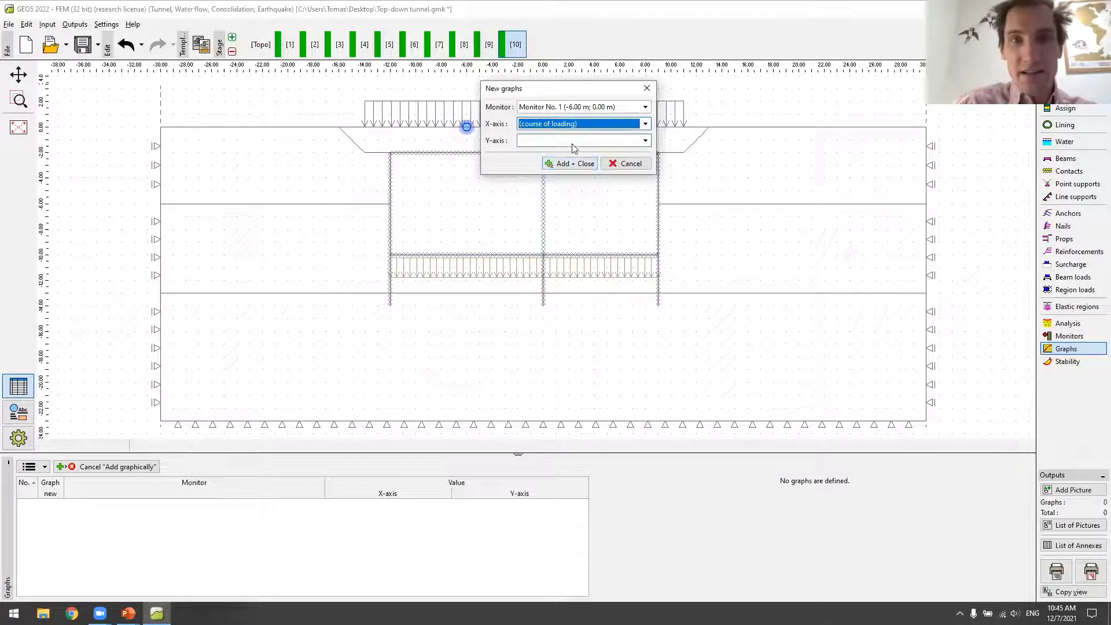
left_click(572, 144)
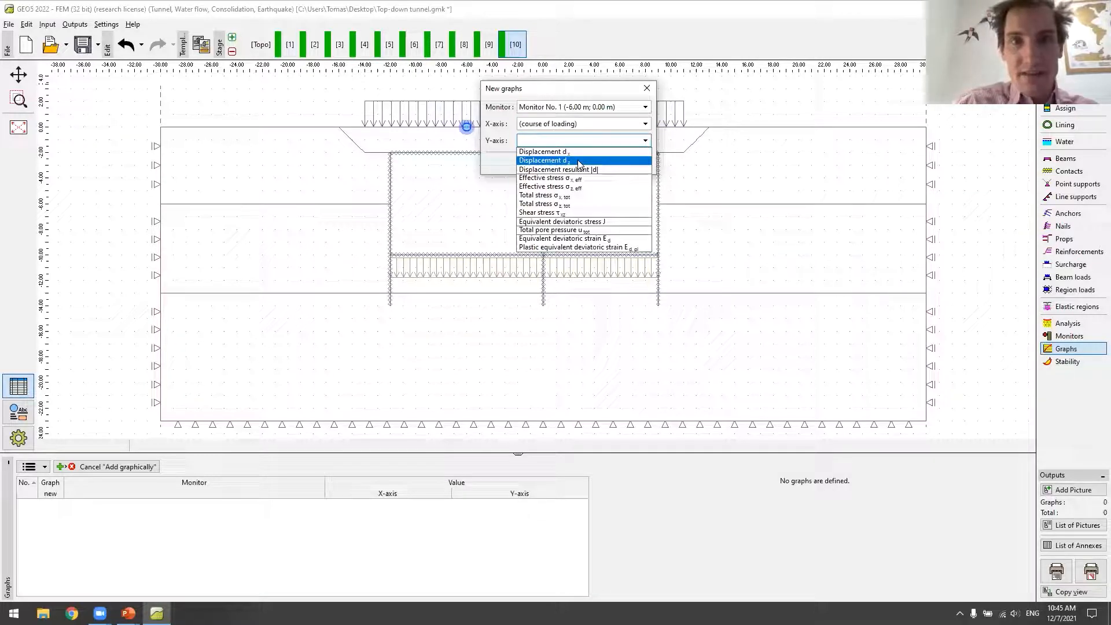
left_click(578, 162)
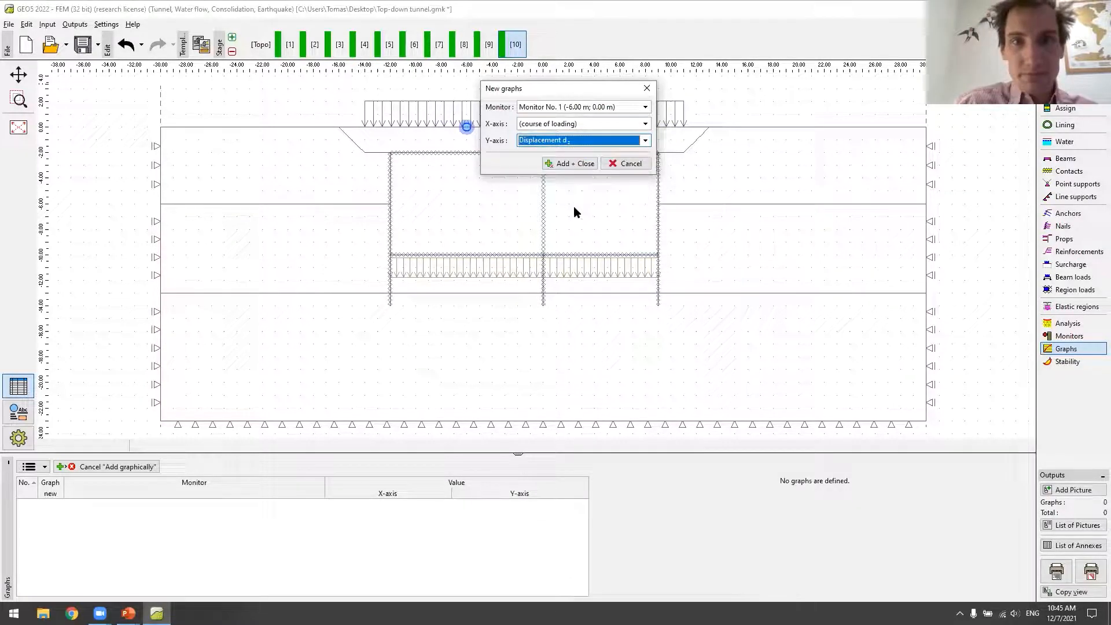
left_click(572, 164)
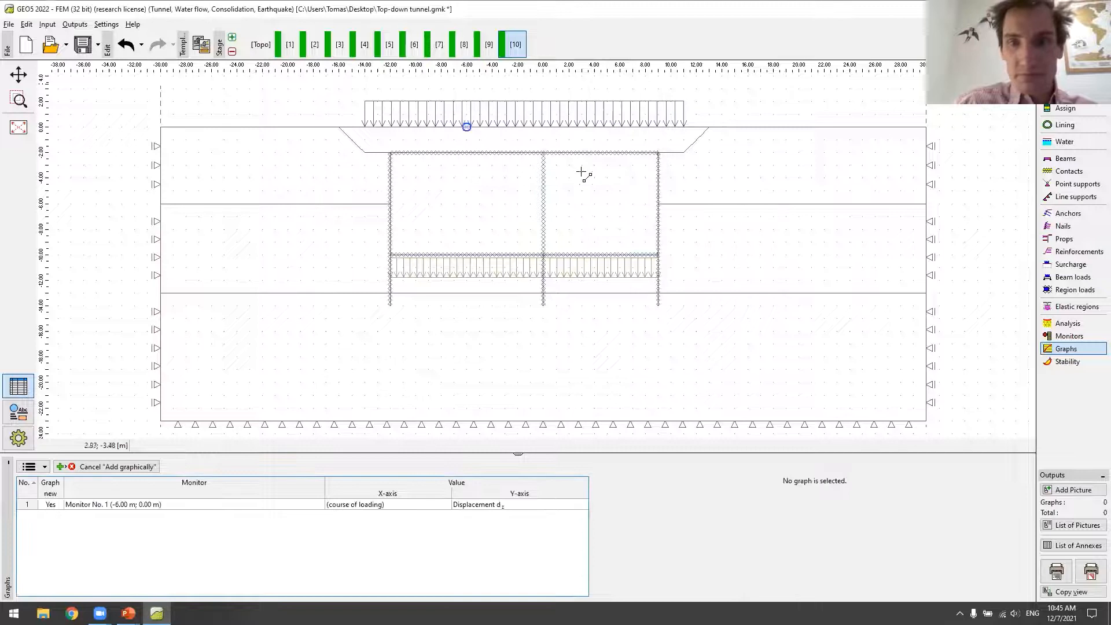
left_click(508, 509)
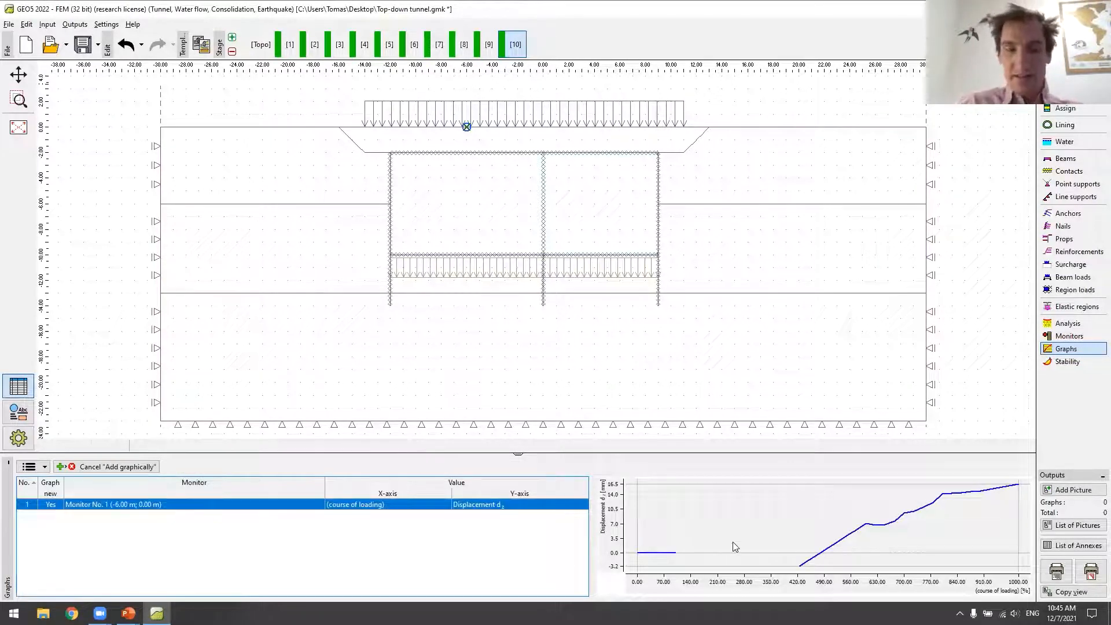
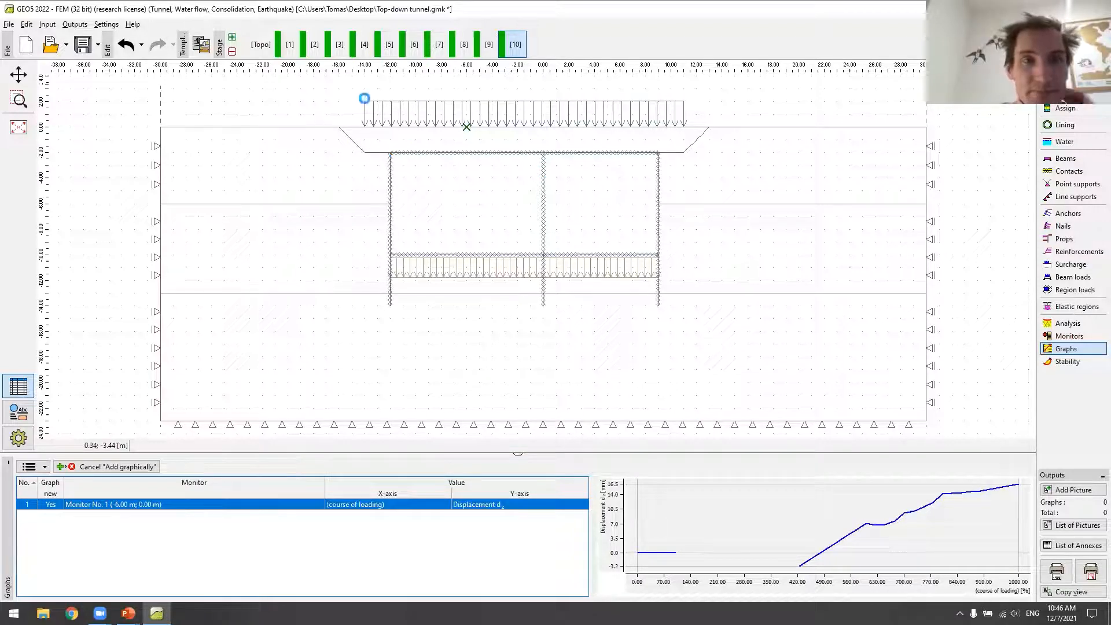
Save the project and save a copy on the Desktop as "Top-down tunnel - hinges".
left_click(81, 50)
left_click(98, 48)
left_click(107, 69)
left_click(194, 243)
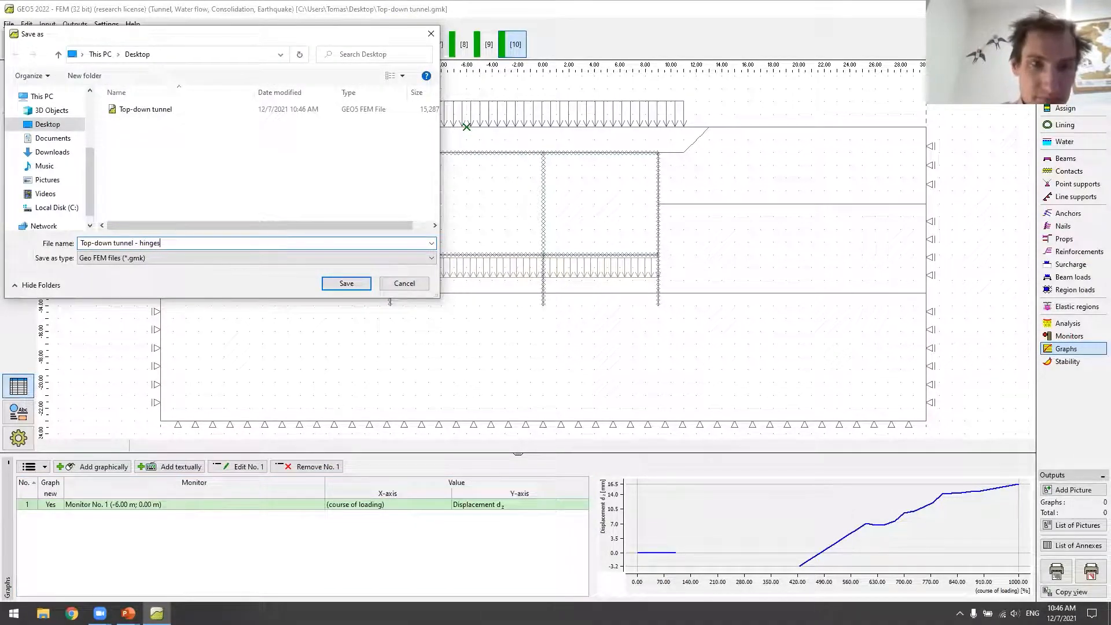
left_click(347, 284)
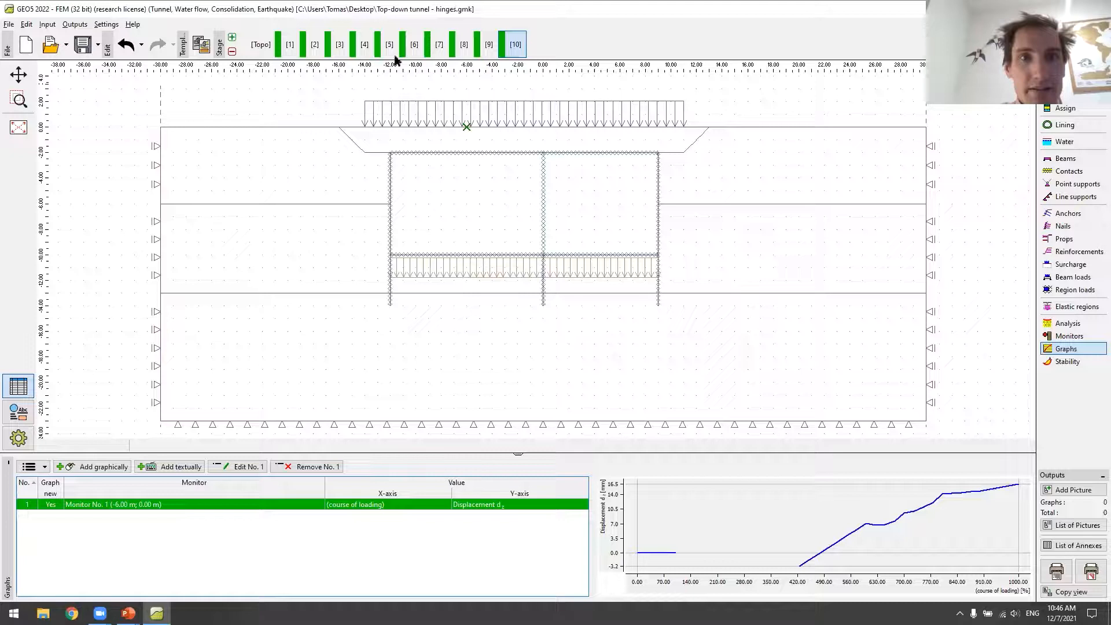
In construction stage 3, set the start point support of beam 1, the upper left wall, to hinged.
left_click(341, 52)
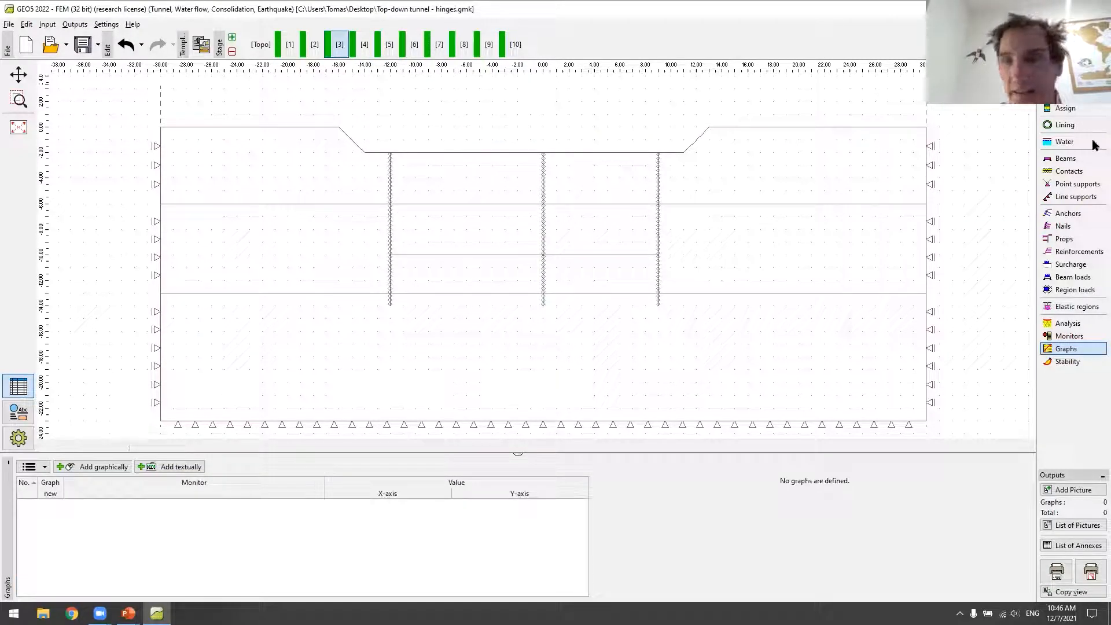
left_click(1061, 161)
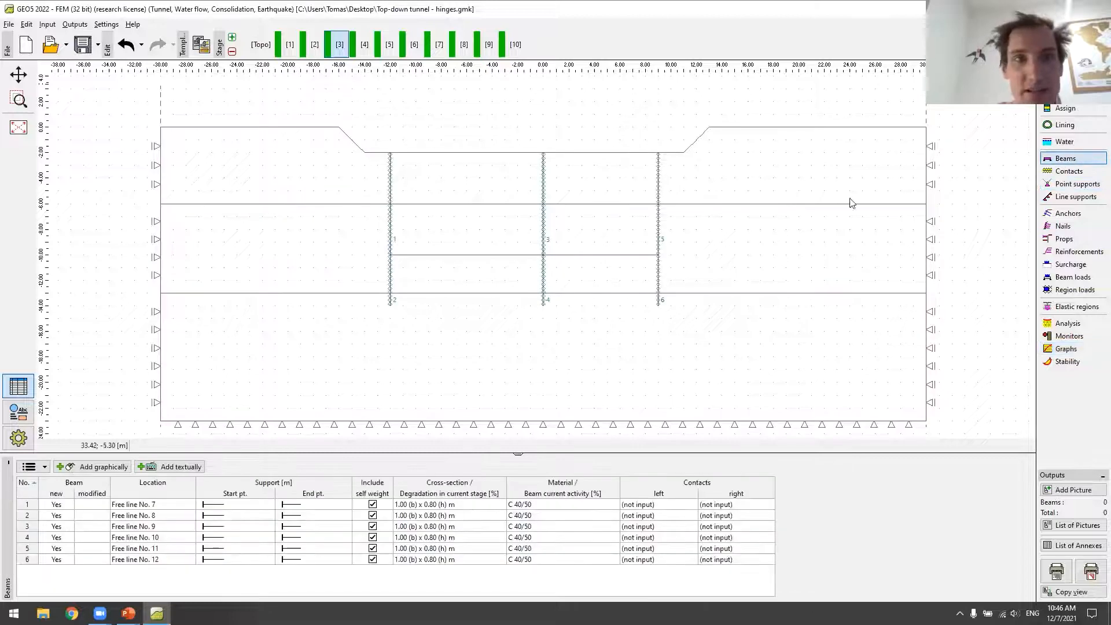
left_click(155, 505)
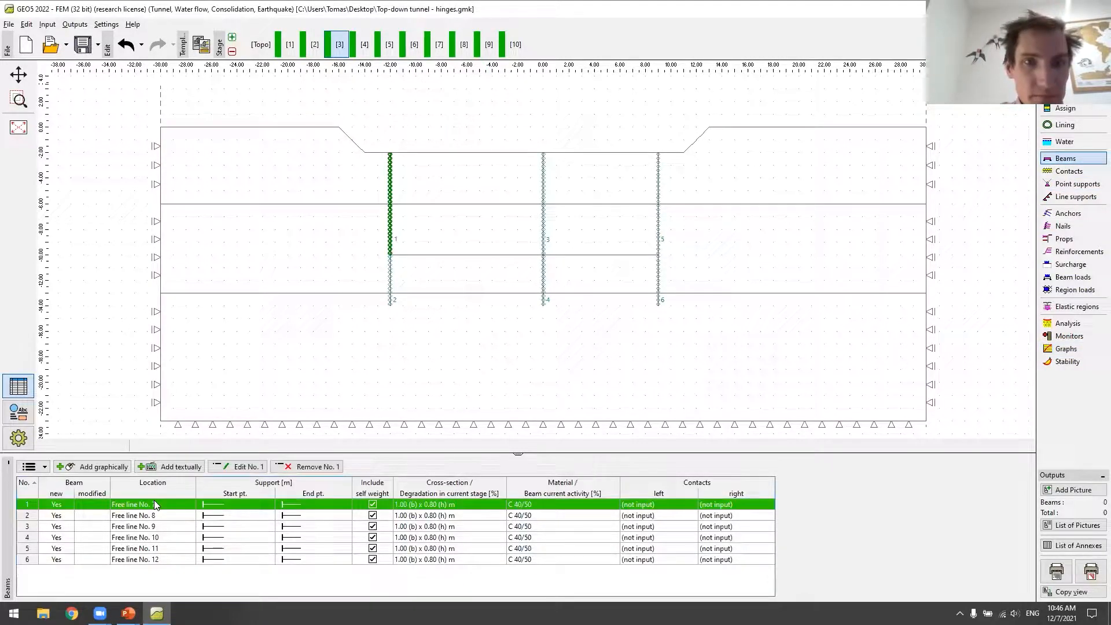
double_click(155, 505)
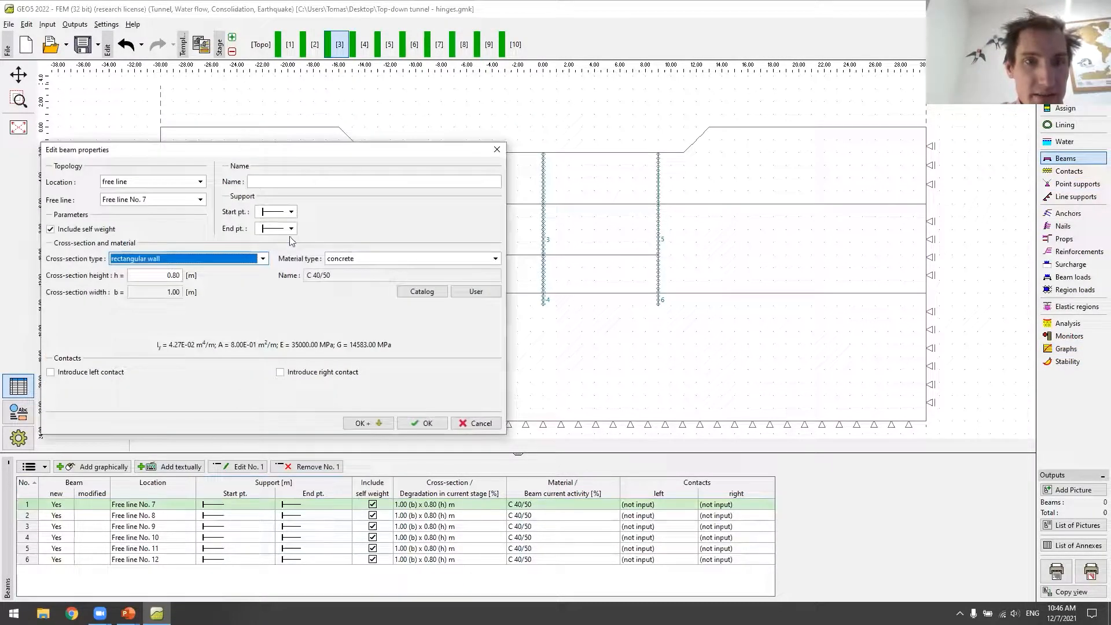
left_click(291, 212)
left_click(290, 239)
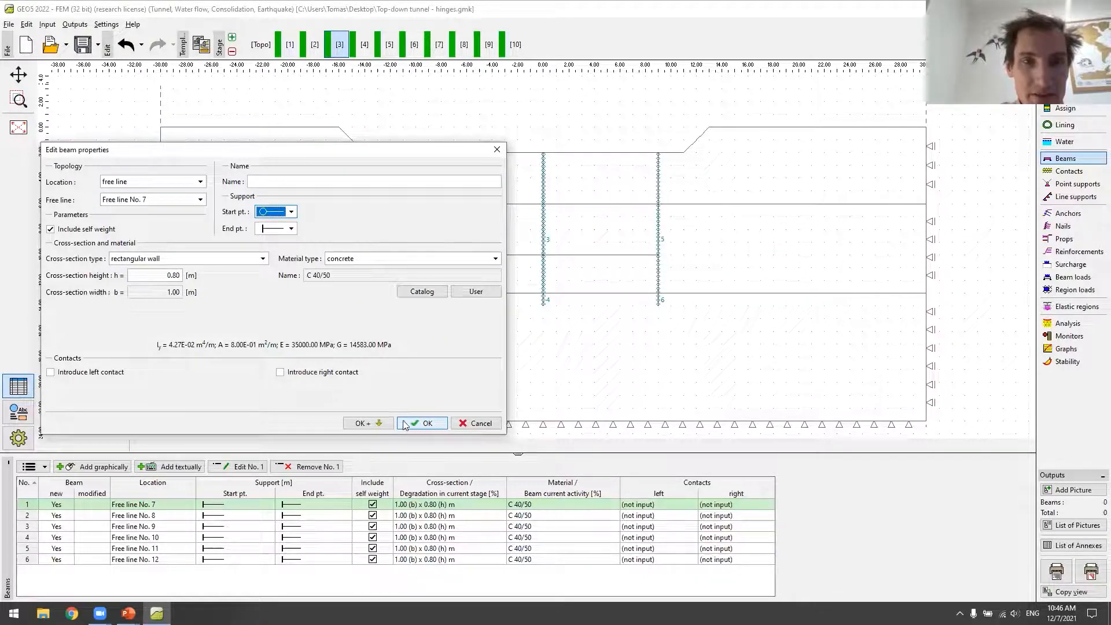
left_click(428, 425)
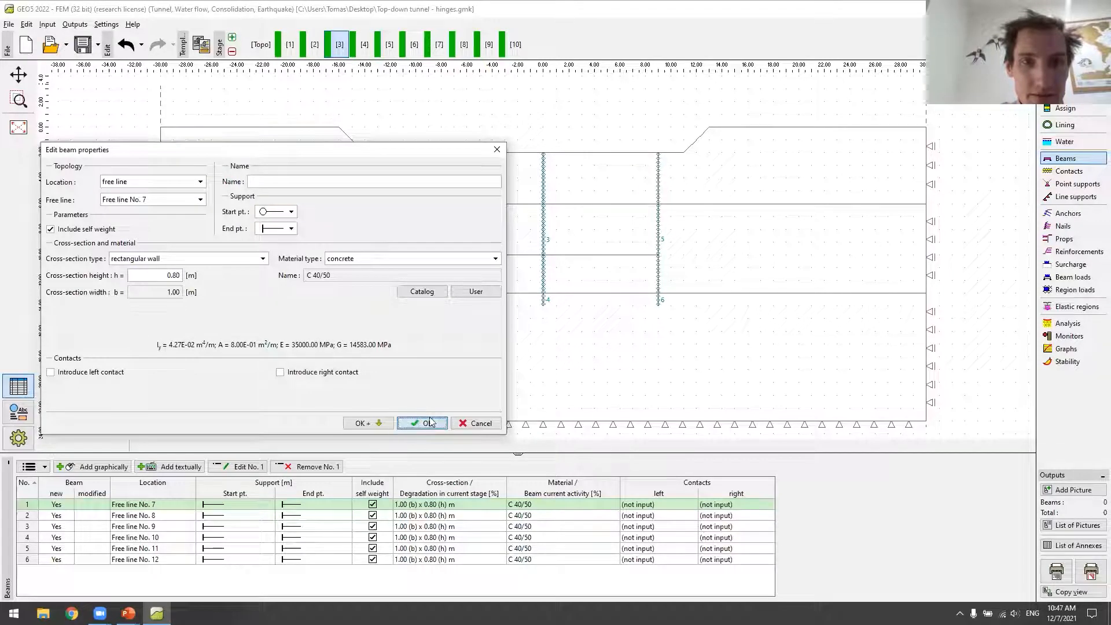
Set the start point support of beam 3, the upper middle wall, to hinged.
left_click(543, 184)
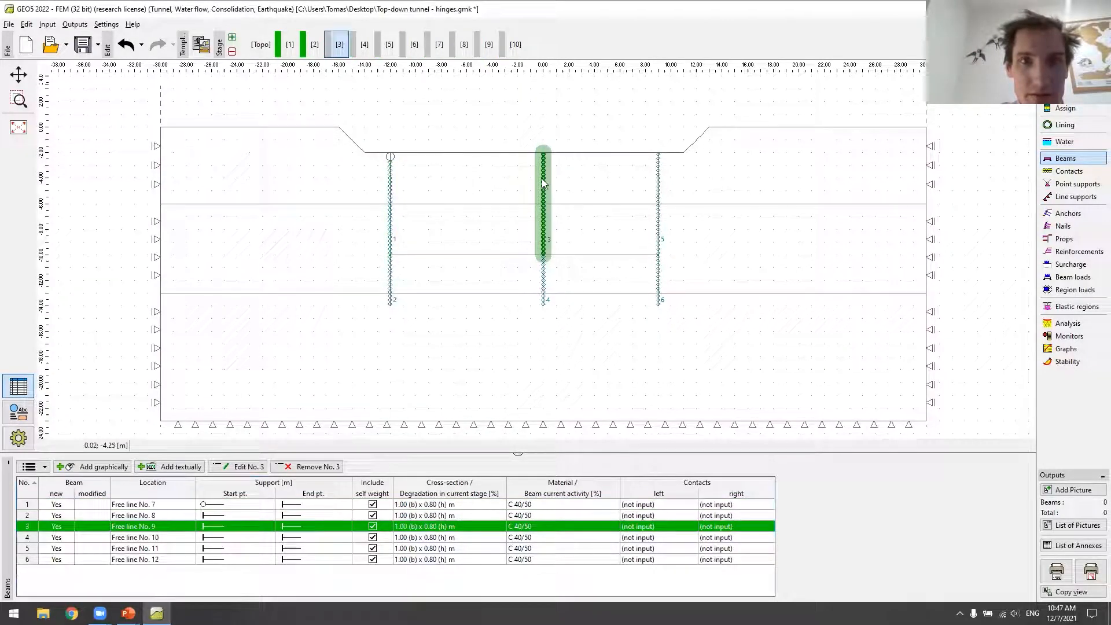
left_click(542, 184)
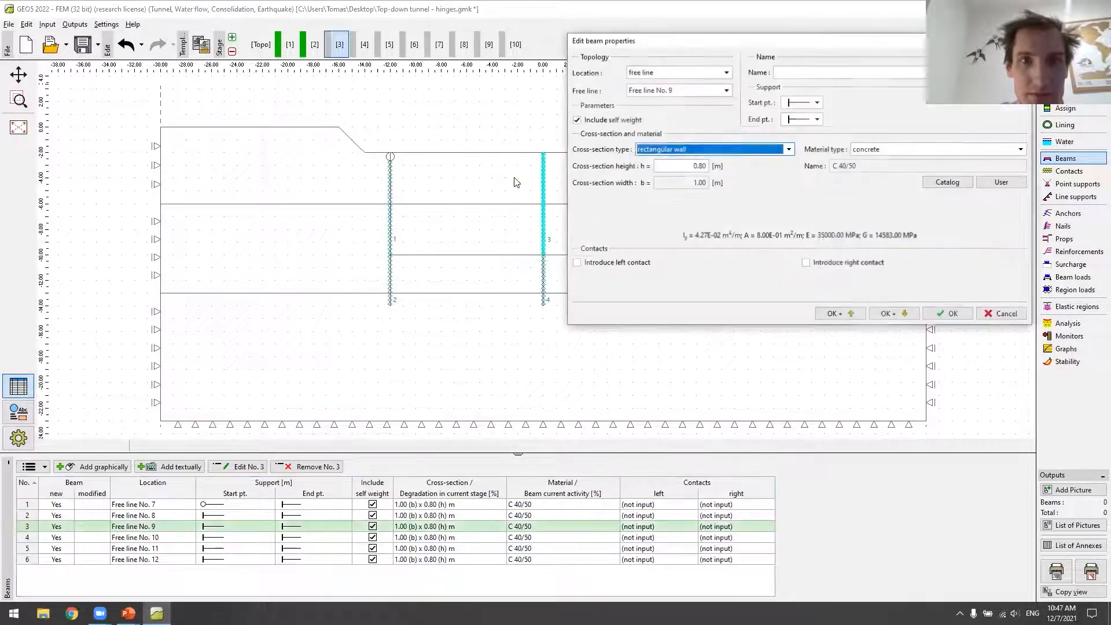
left_click(818, 102)
left_click(801, 129)
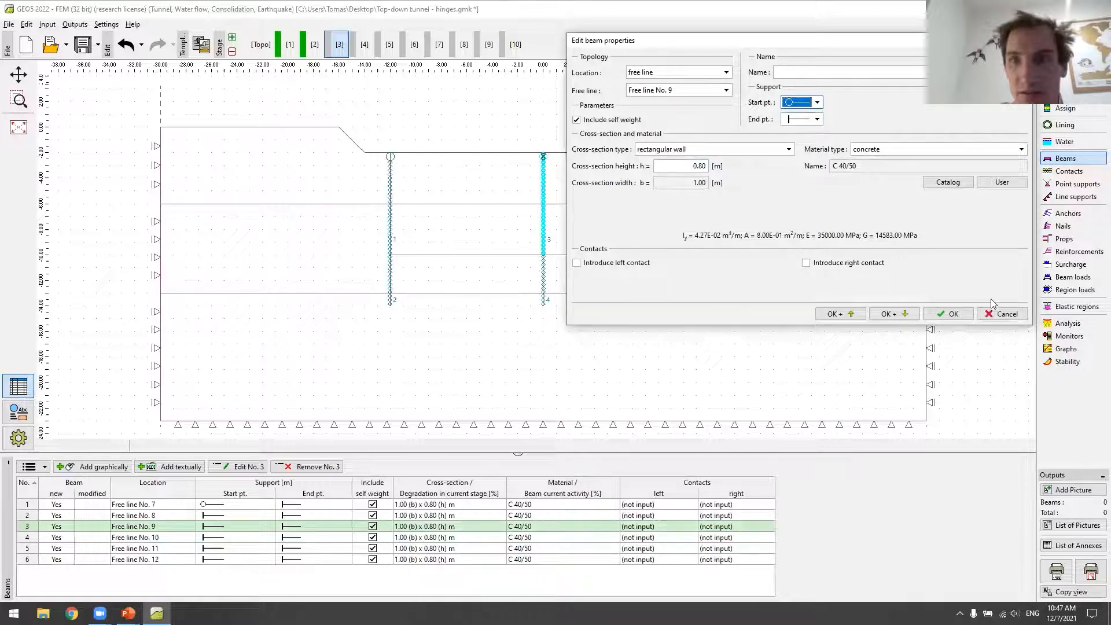
left_click(840, 315)
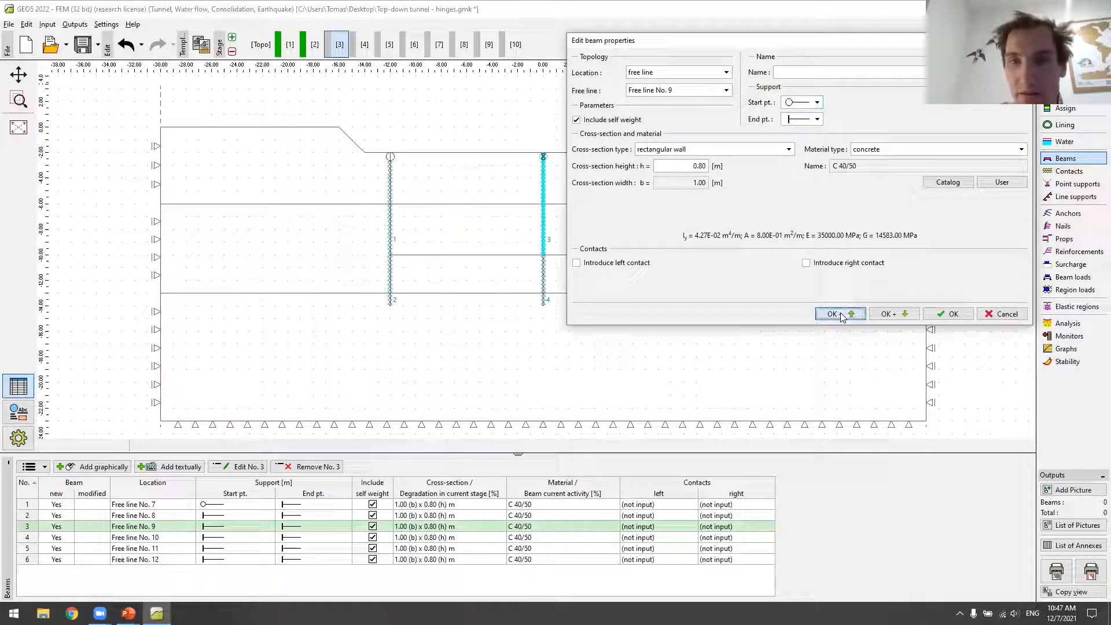
left_click(946, 313)
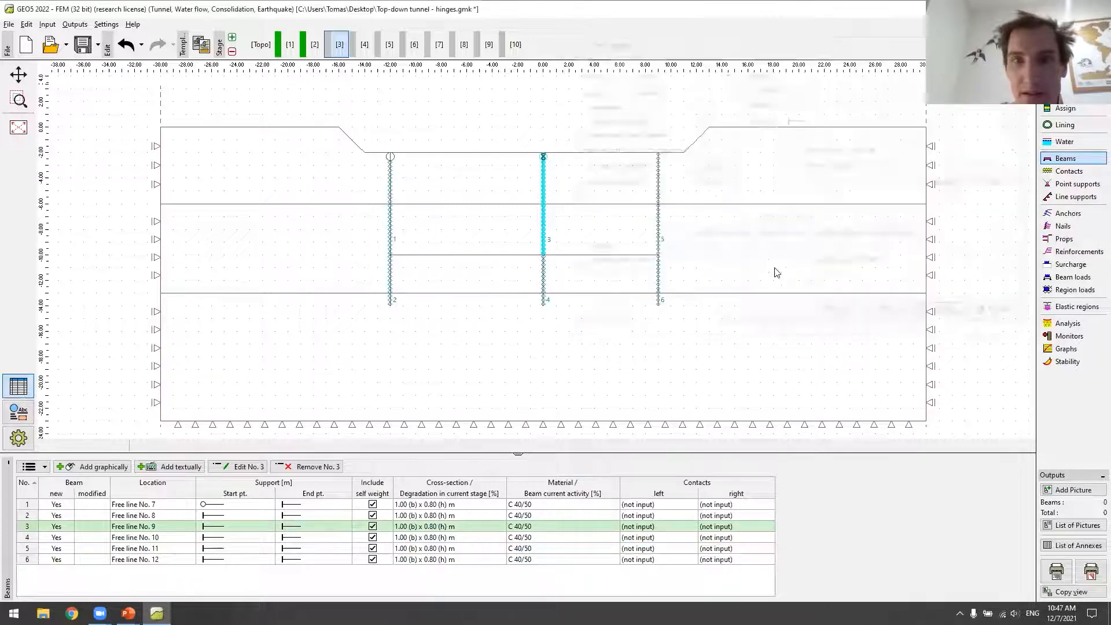
Set the start point support of beam 5, the upper right wall, to hinged.
left_click(656, 186)
double_click(656, 186)
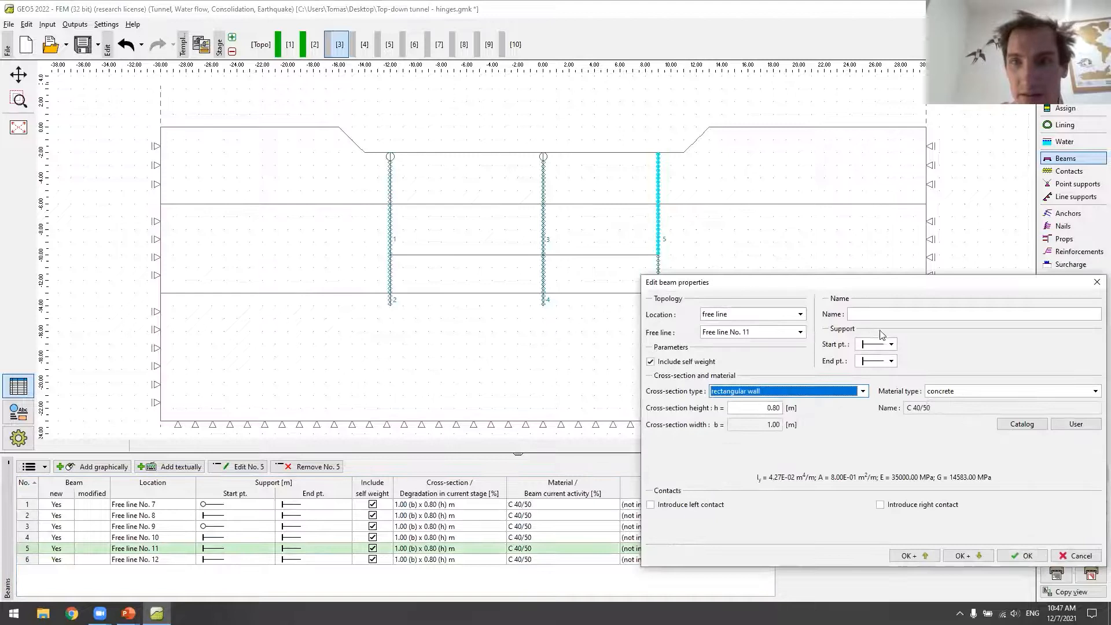
left_click(892, 344)
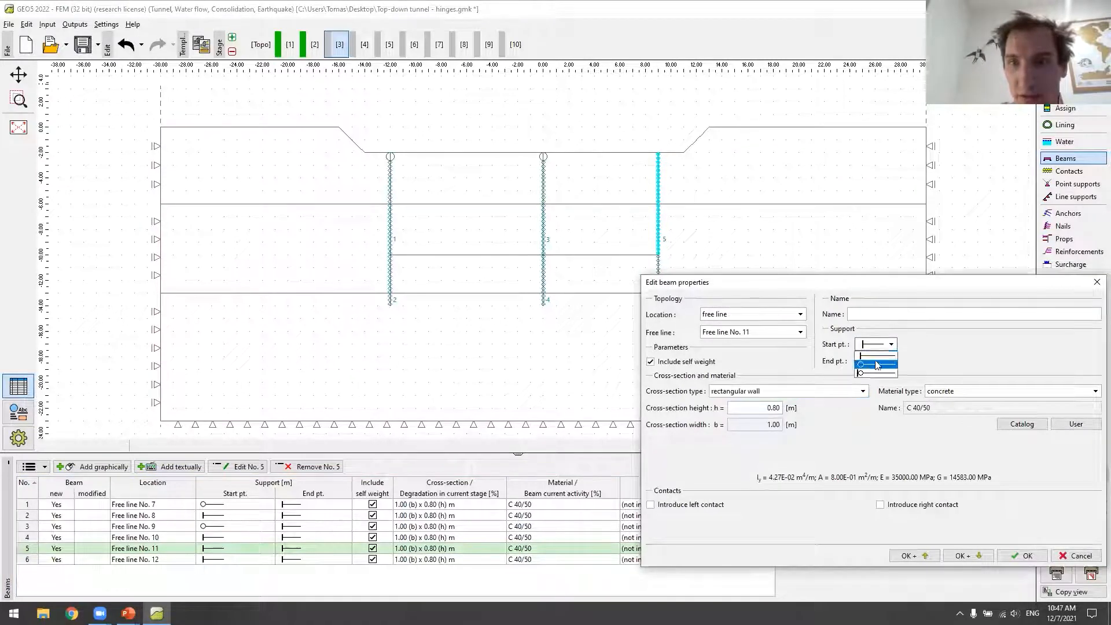
left_click(872, 363)
left_click(1021, 555)
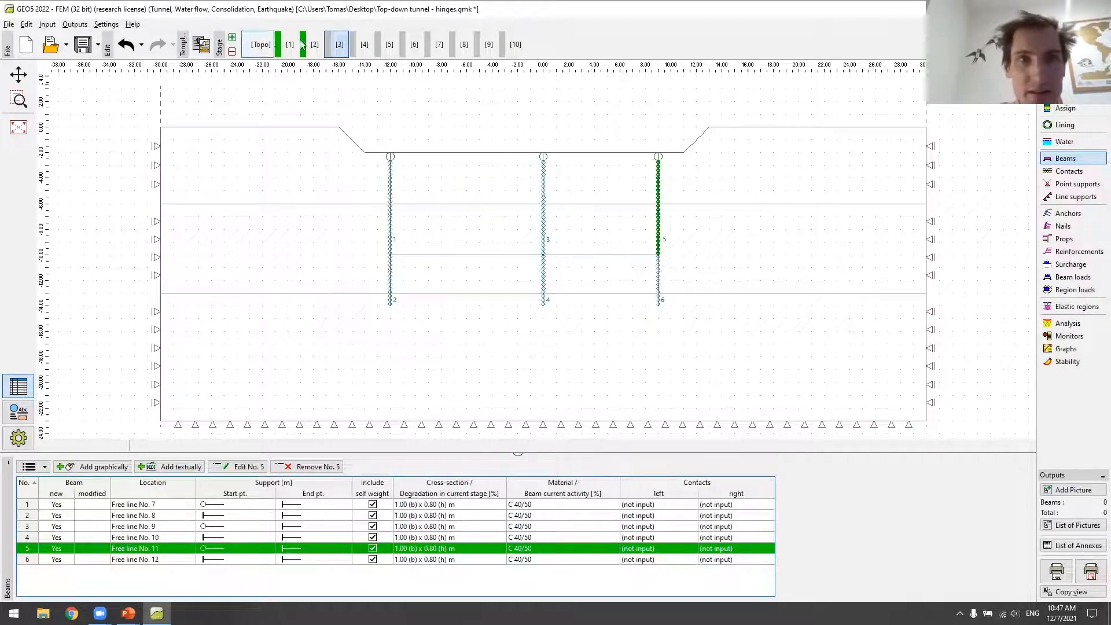
Check the hinged walls in the following stages and run the analysis of construction stage 7.
left_click(364, 45)
left_click(335, 47)
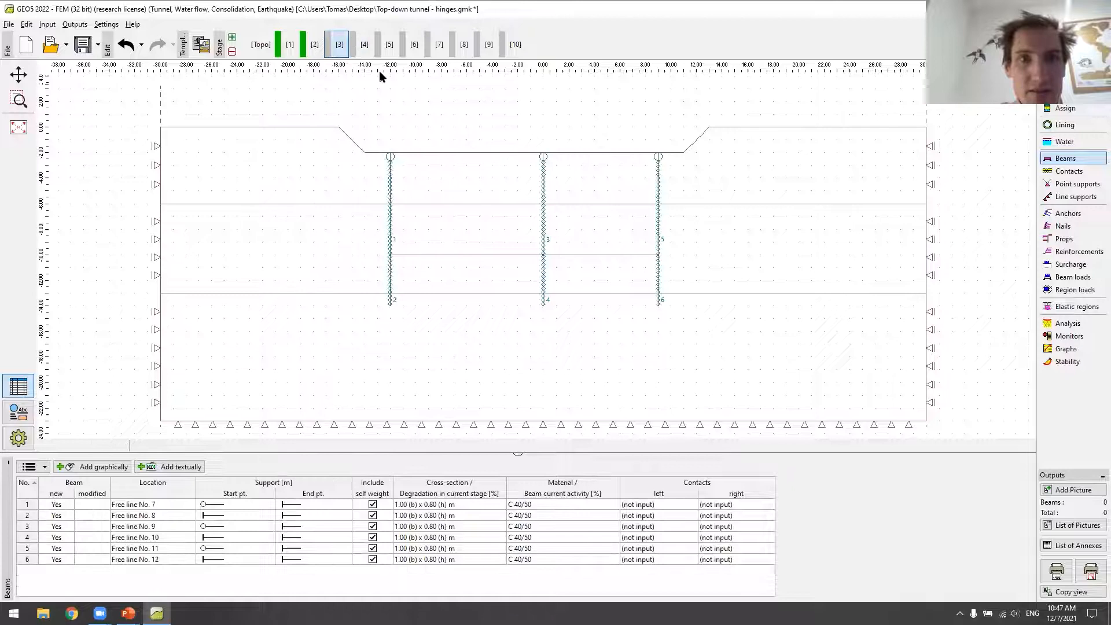
left_click(414, 46)
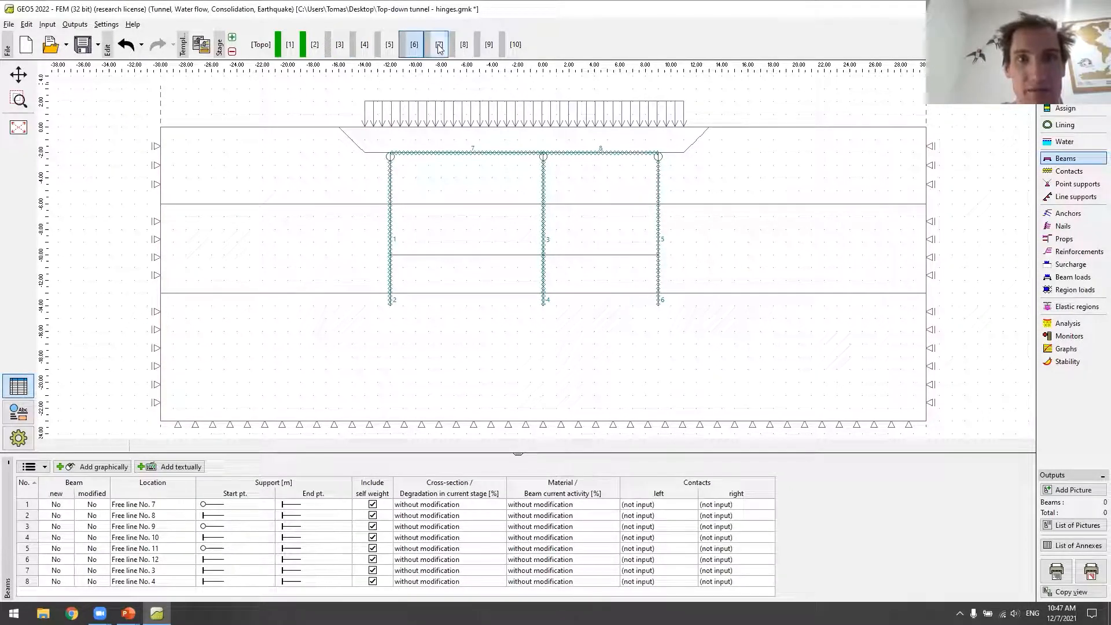
left_click(444, 51)
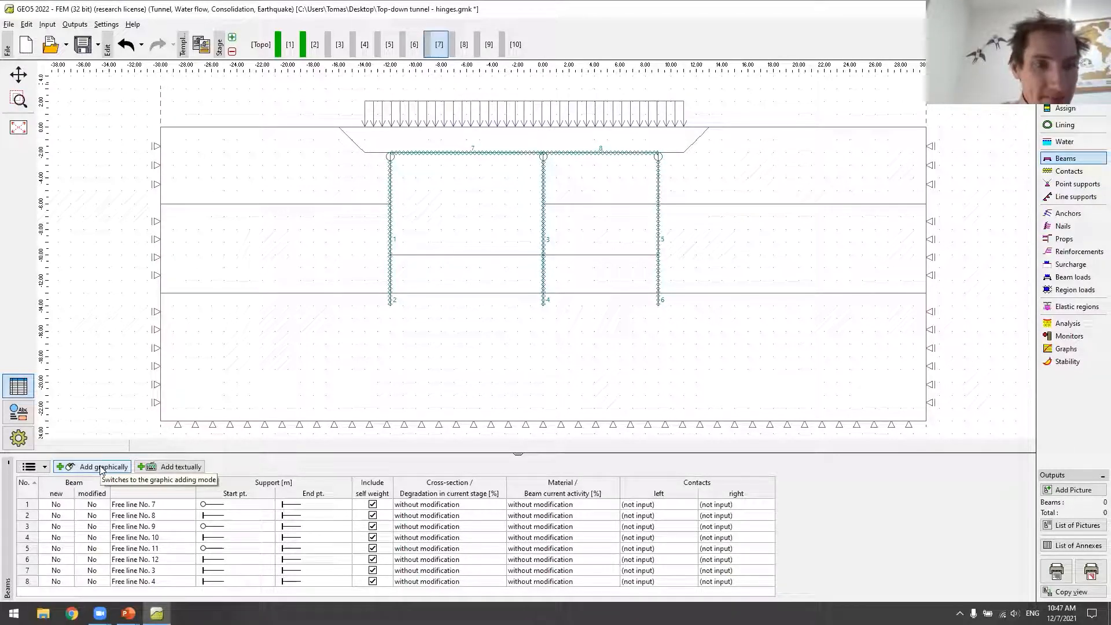
left_click(1066, 323)
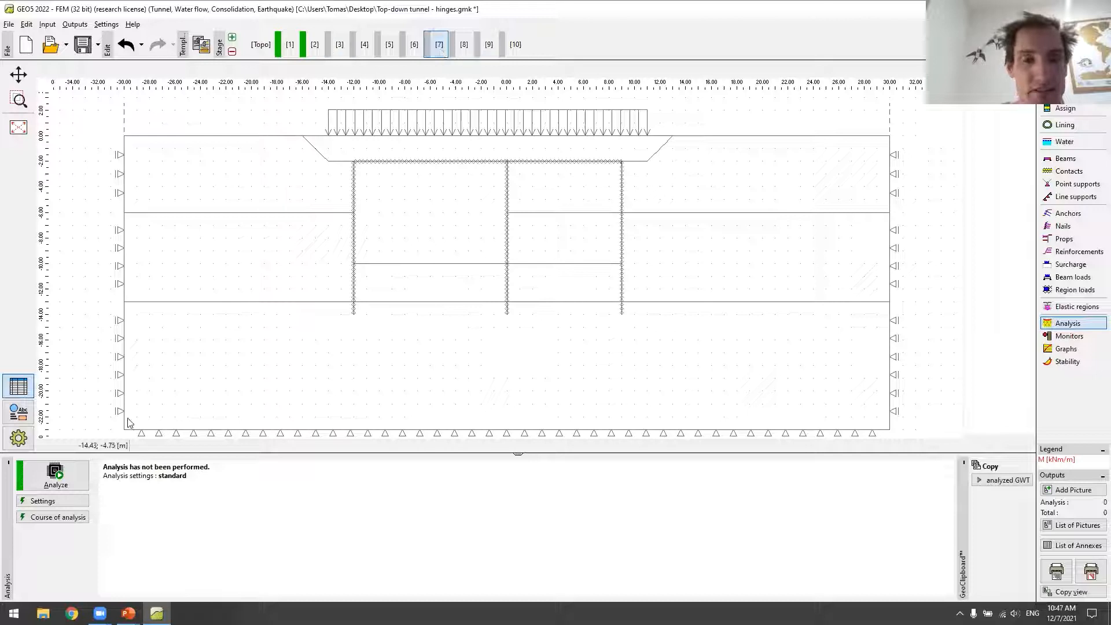
left_click(57, 486)
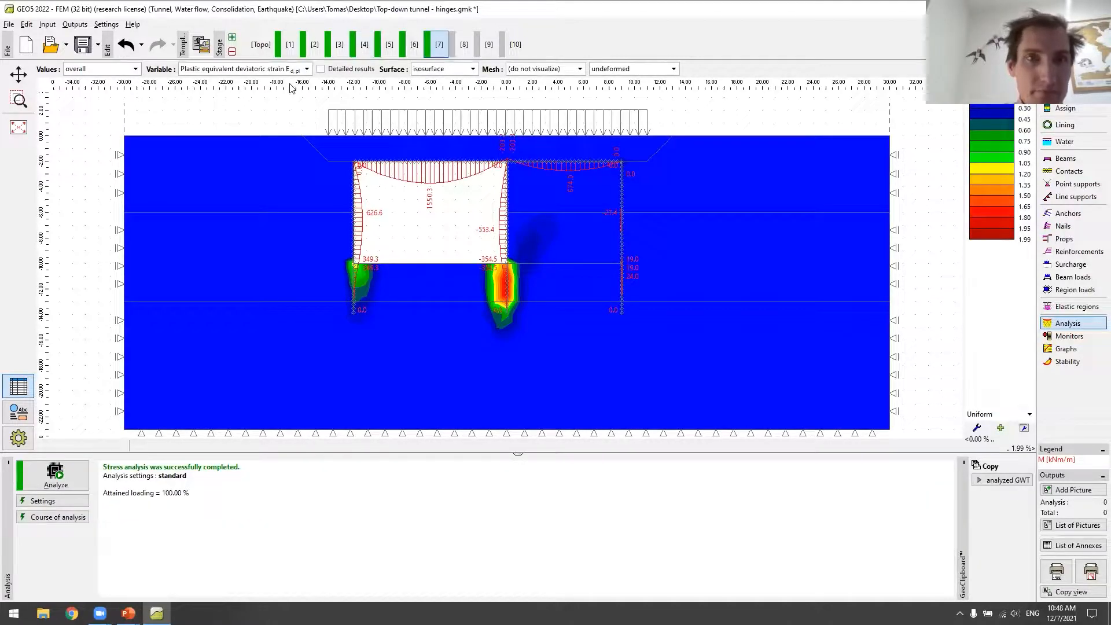
Hide the surface plot in the stage 7 results of the hinged variant, leaving the beam bending moment diagrams.
left_click(440, 70)
left_click(438, 84)
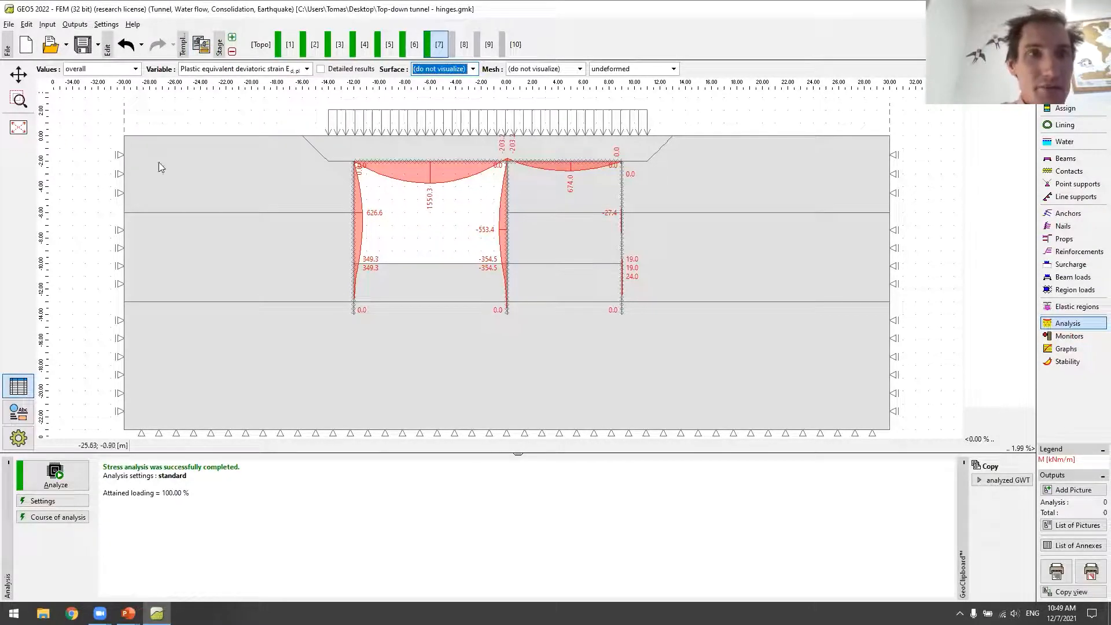
Open the original model file "Top-down tunnel" from the Desktop.
left_click(51, 44)
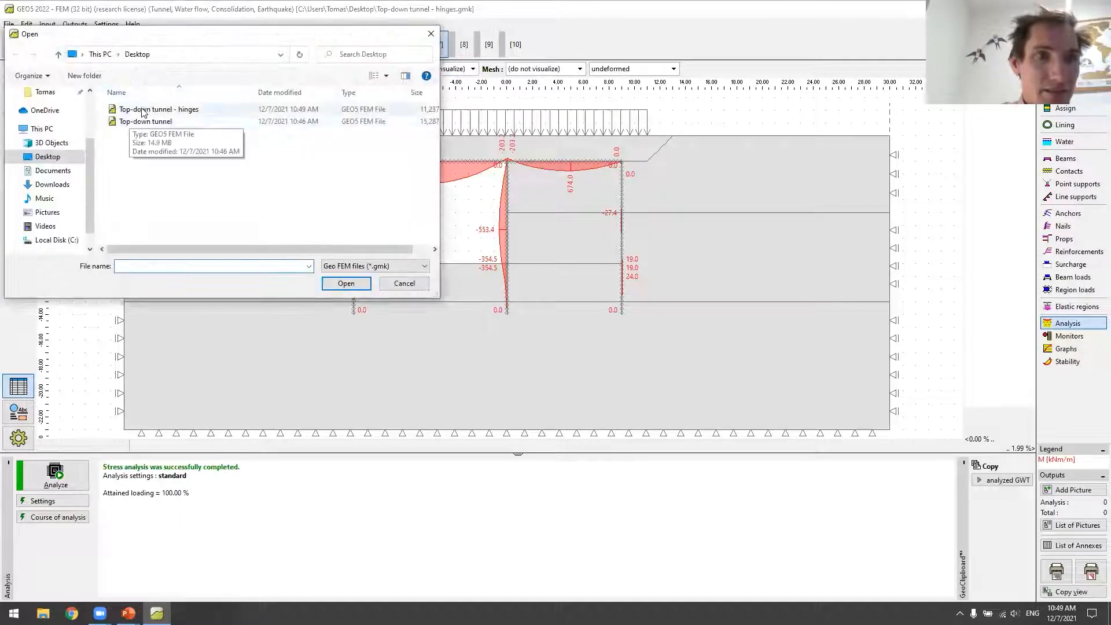
left_click(128, 121)
left_click(347, 283)
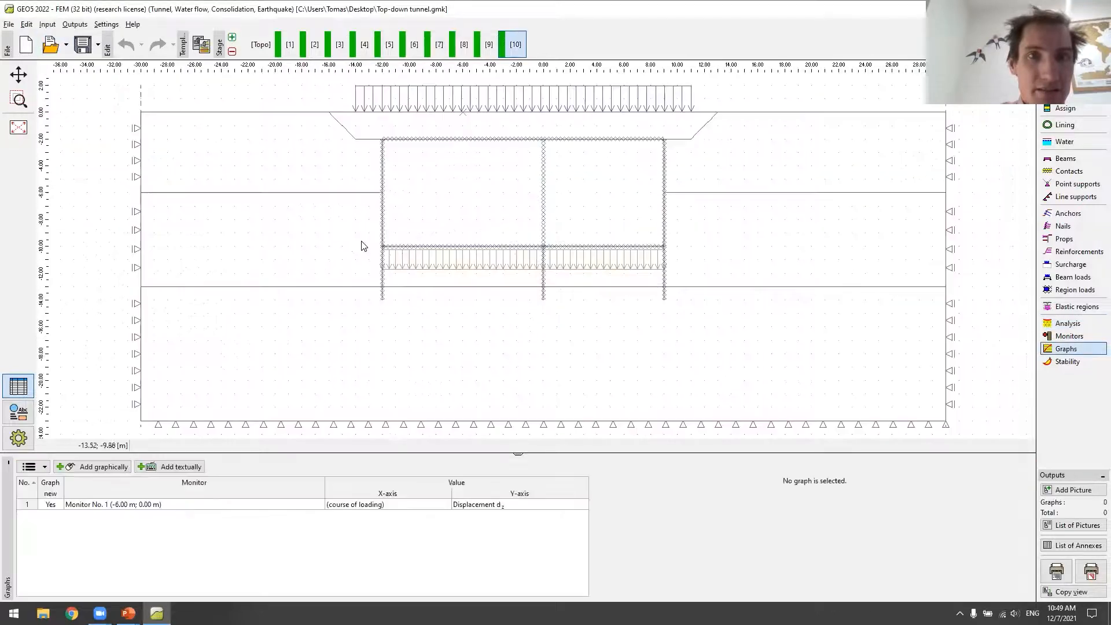
Show the analysis results of construction stage 7 in the original model with the surface plot not visualized.
left_click(433, 51)
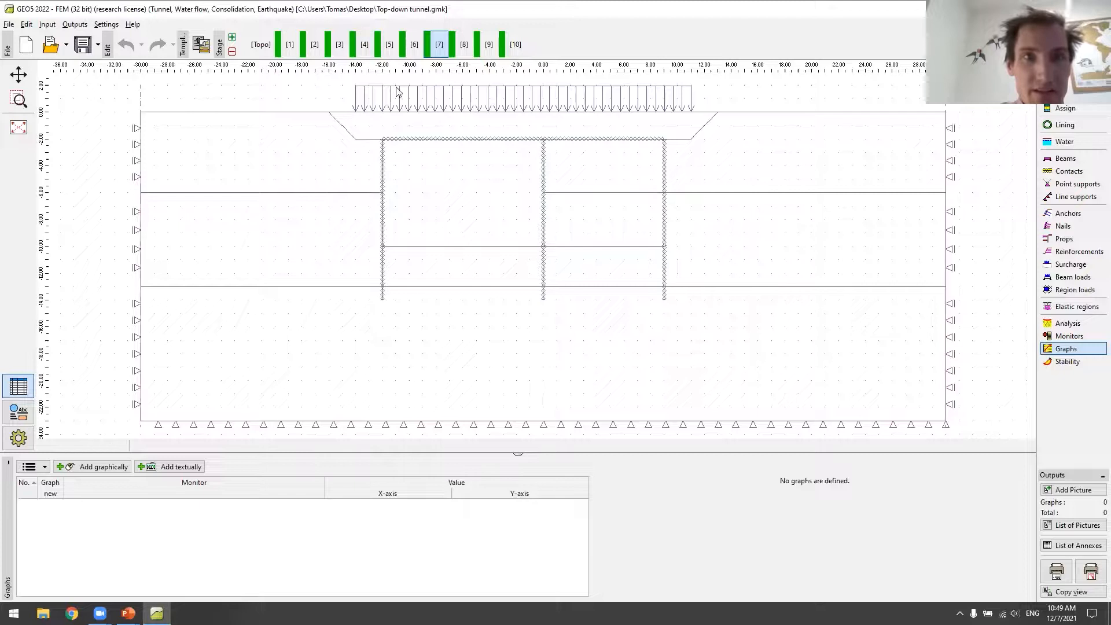
left_click(1068, 323)
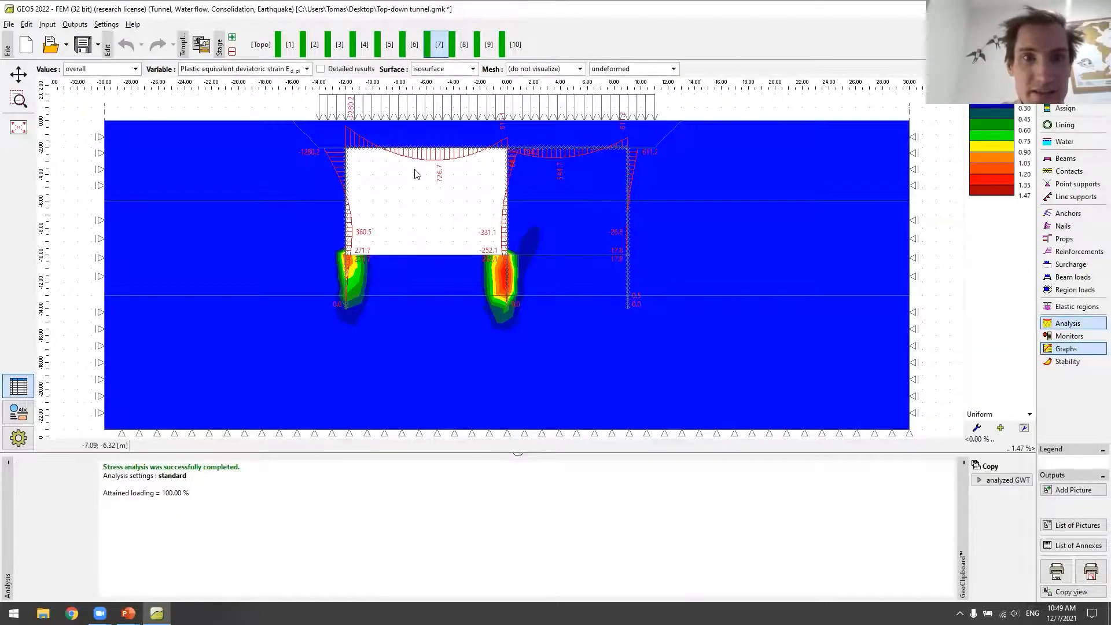
left_click(440, 68)
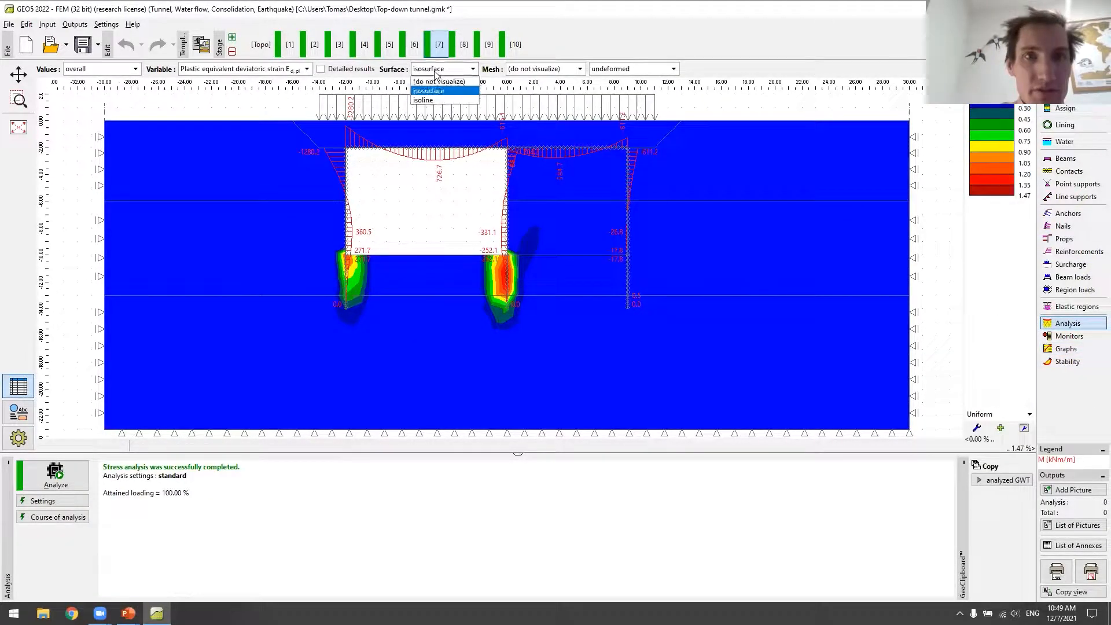
left_click(431, 79)
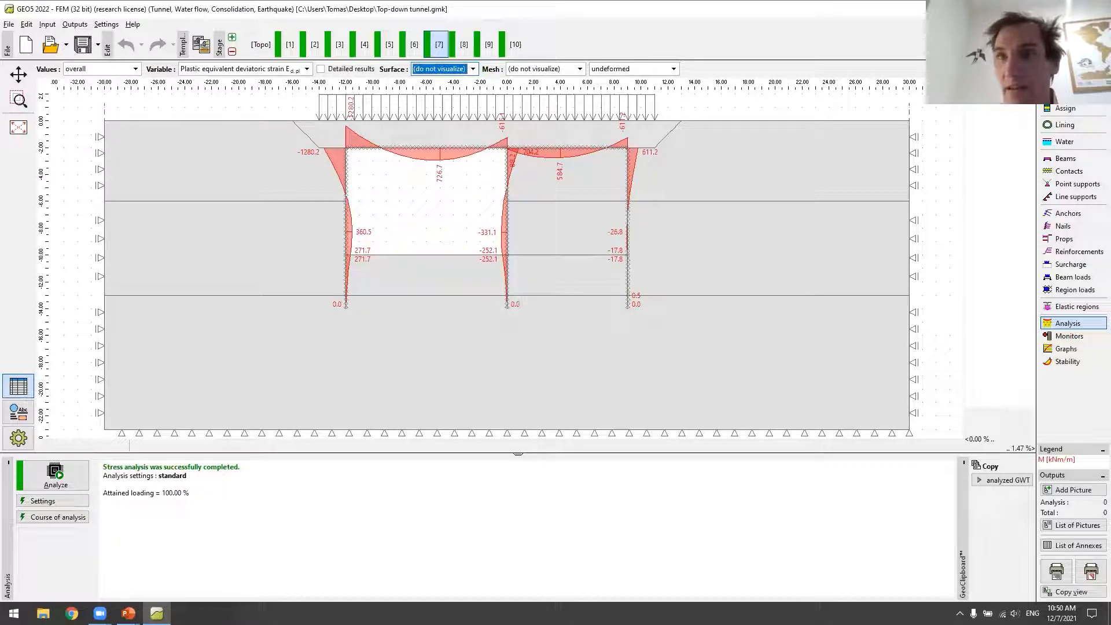
key("alt+Tab")
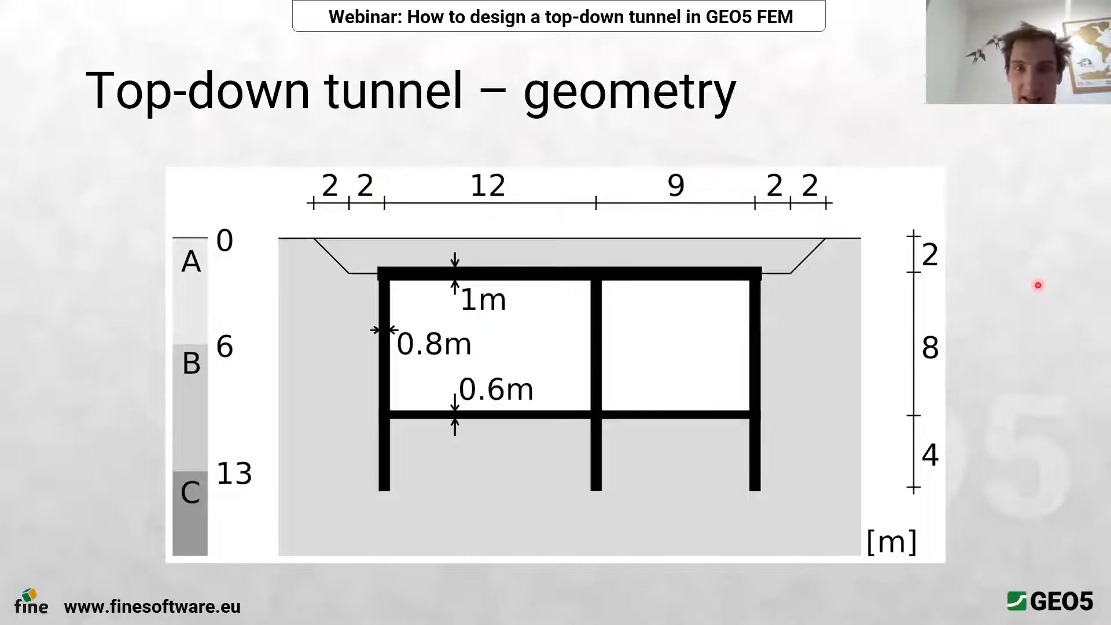
key("Right")
key("Right")
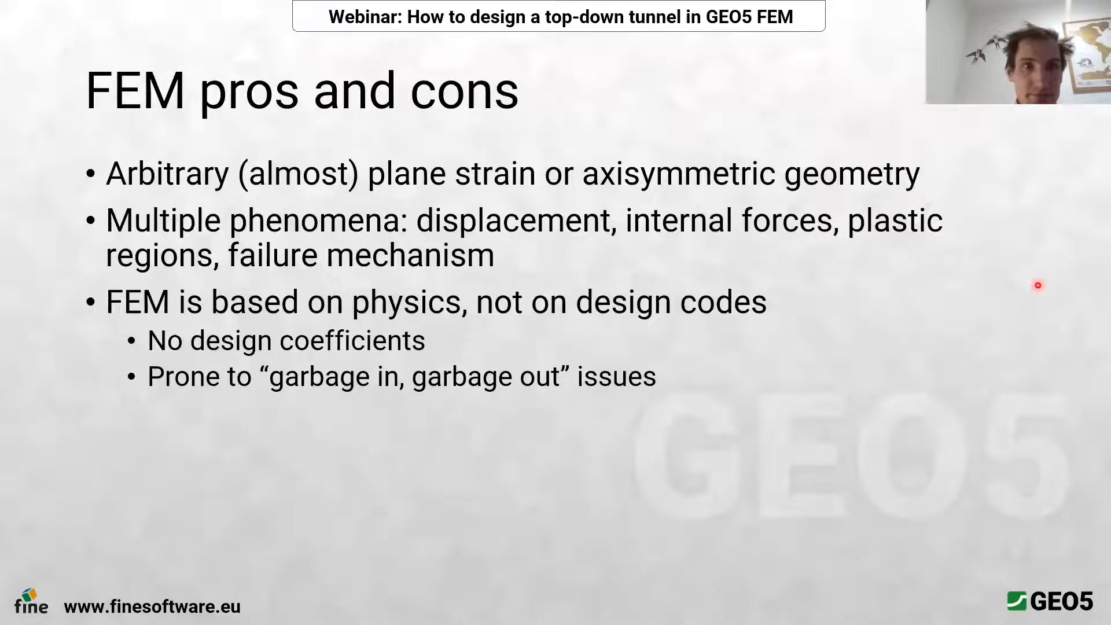